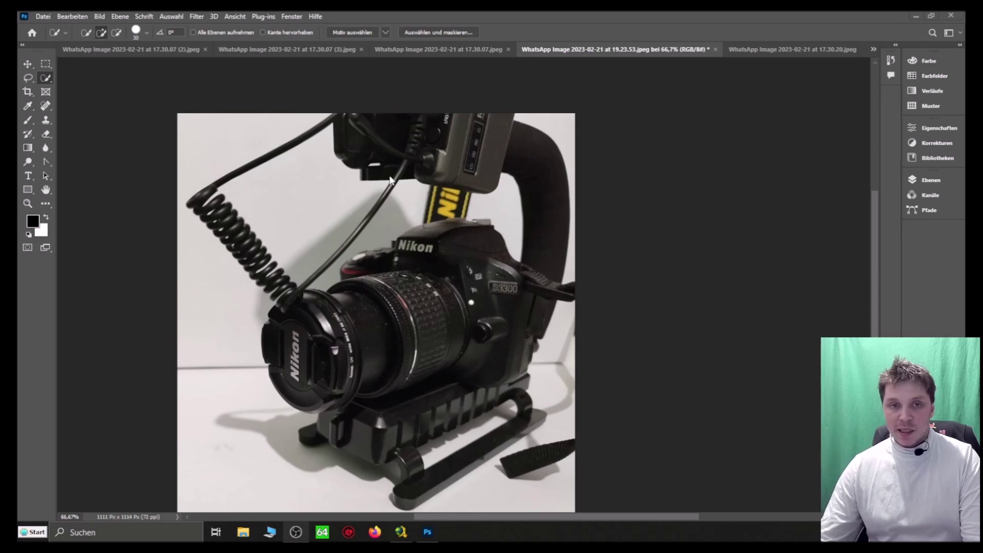
Select the curved handle, the mounted device, the coiled cable and the camera with the Quick Selection tool.
{"action": "left_click_drag", "start_coordinate": [525, 156], "coordinate": [454, 140]}
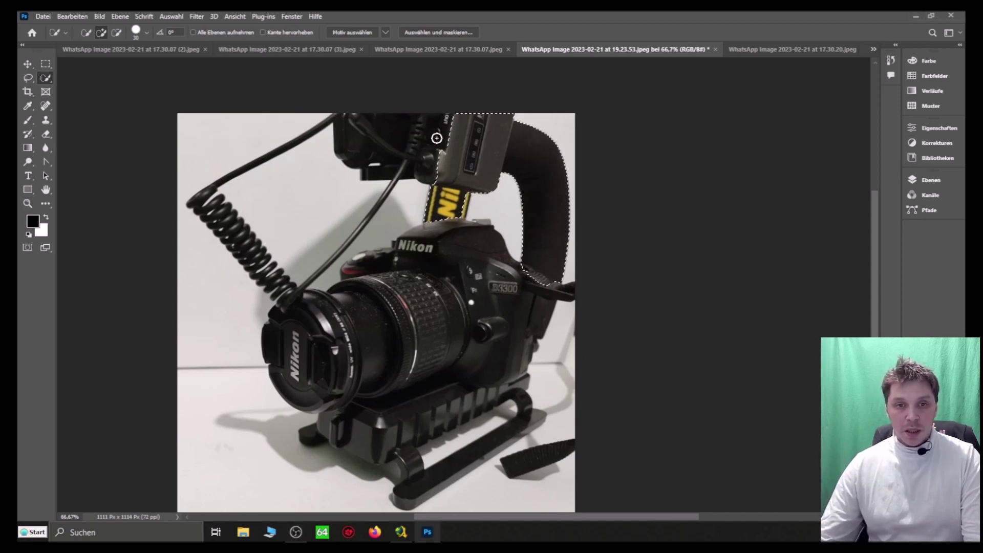
{"action": "left_click_drag", "start_coordinate": [512, 157], "coordinate": [388, 124]}
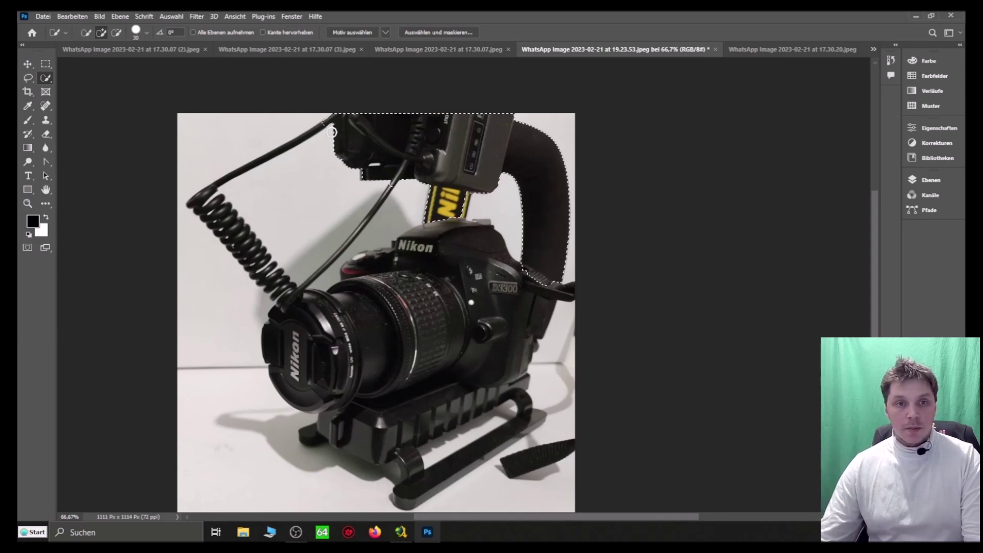
{"action": "mouse_move", "coordinate": [262, 147]}
{"action": "left_mouse_down"}
{"action": "mouse_move", "coordinate": [261, 160]}
{"action": "mouse_move", "coordinate": [208, 171]}
{"action": "mouse_move", "coordinate": [204, 195]}
{"action": "mouse_move", "coordinate": [297, 302]}
{"action": "left_mouse_up"}
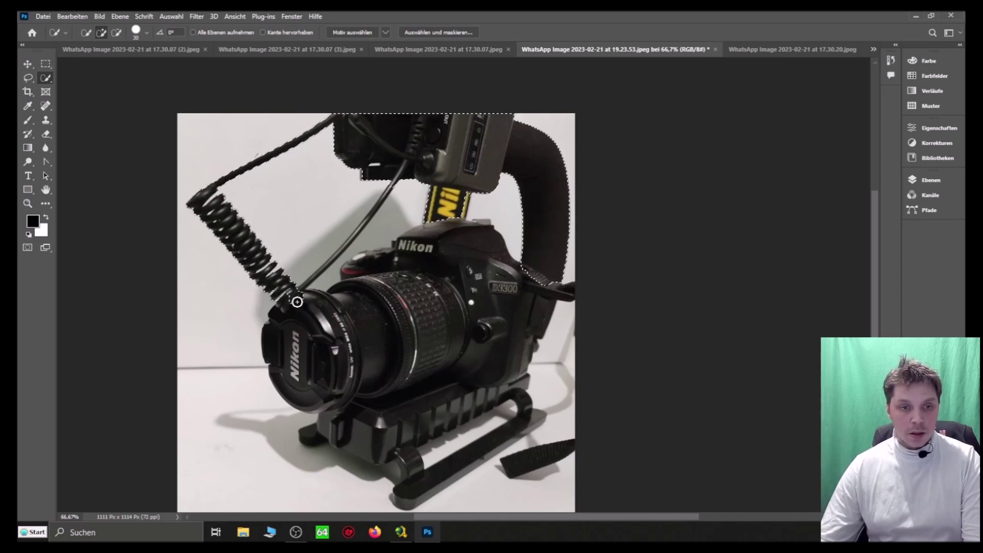
{"action": "mouse_move", "coordinate": [354, 319]}
{"action": "left_mouse_down"}
{"action": "mouse_move", "coordinate": [466, 293]}
{"action": "mouse_move", "coordinate": [472, 282]}
{"action": "mouse_move", "coordinate": [456, 246]}
{"action": "left_mouse_up"}
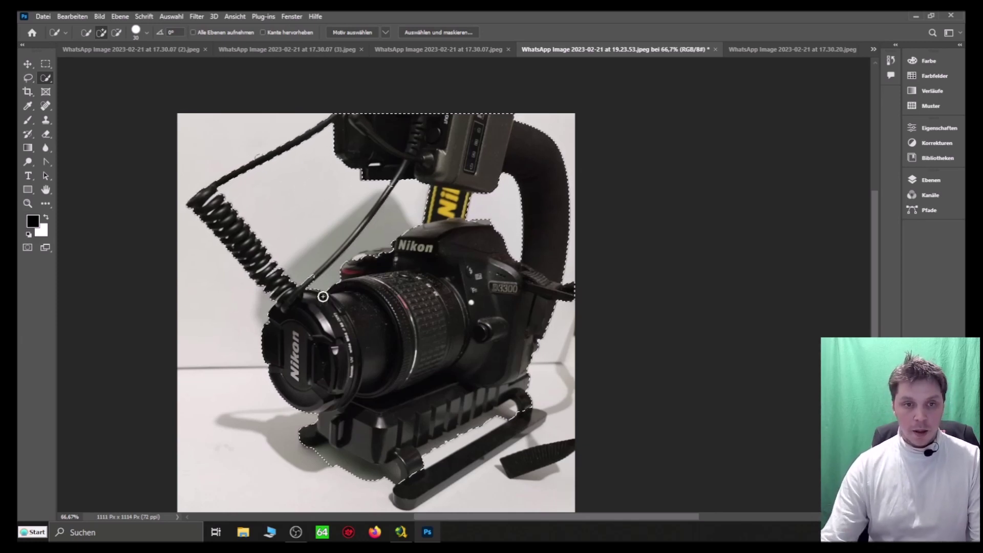
{"action": "left_click", "coordinate": [343, 248]}
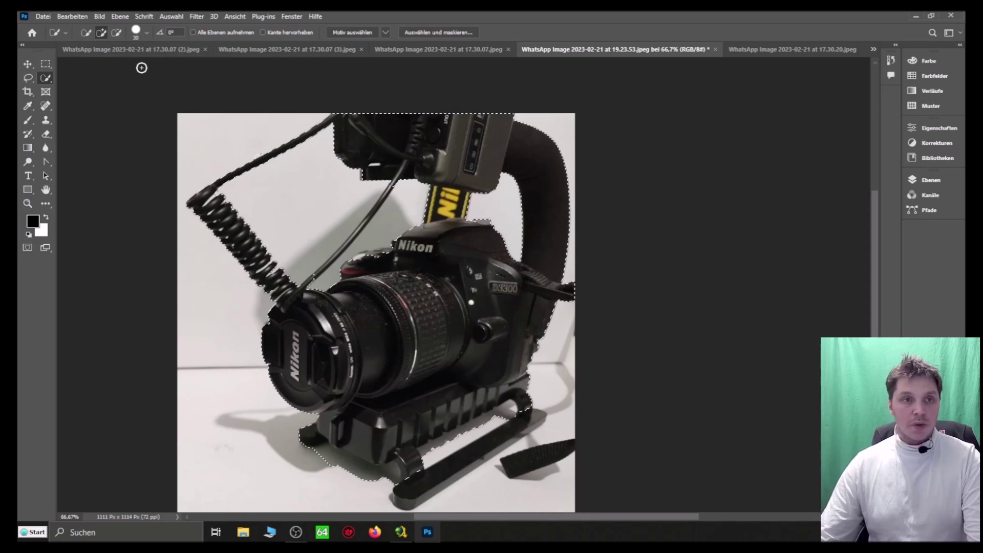
Switch to the Move tool and clear the quick selection of the camera rig.
{"action": "key", "text": "v"}
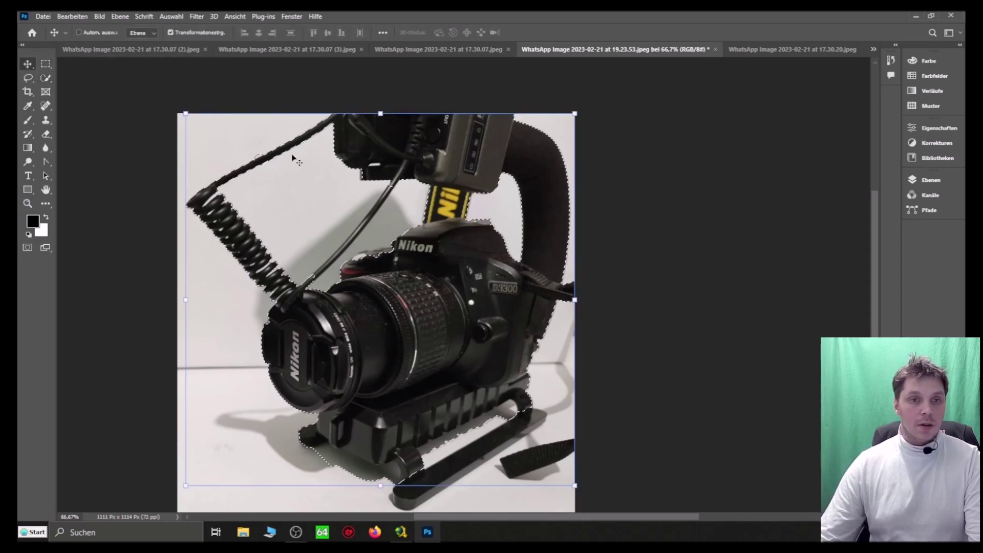
{"action": "left_click", "coordinate": [171, 16]}
{"action": "left_click", "coordinate": [194, 38]}
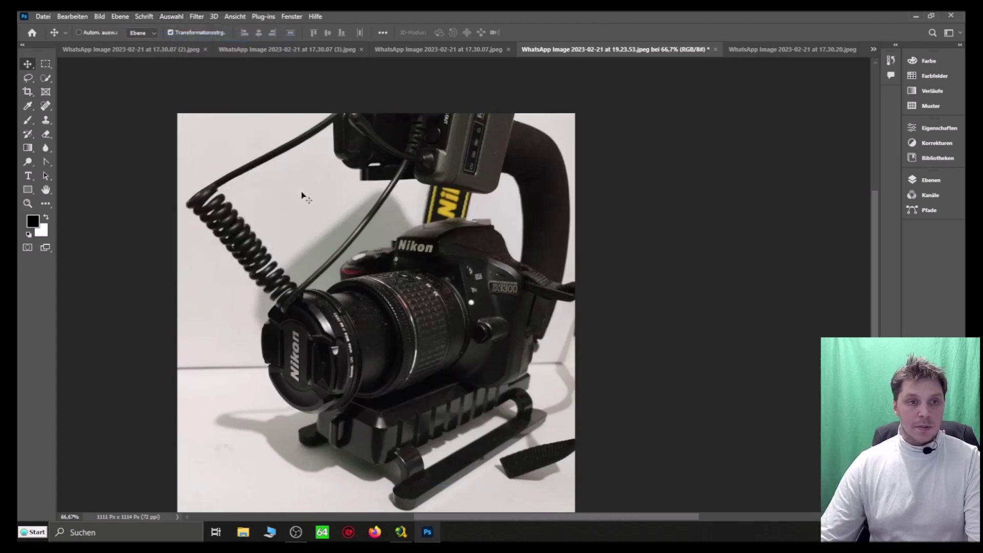
Select the side of the camera body around the D3300 badge with the Object Selection tool.
{"action": "left_click_drag", "start_coordinate": [47, 77], "coordinate": [81, 80]}
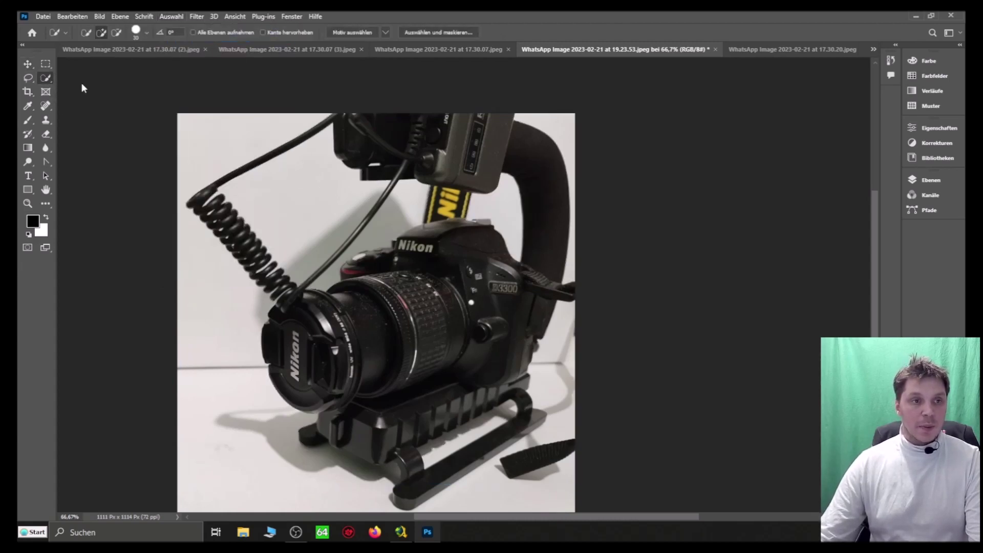
{"action": "key", "text": "shift+w"}
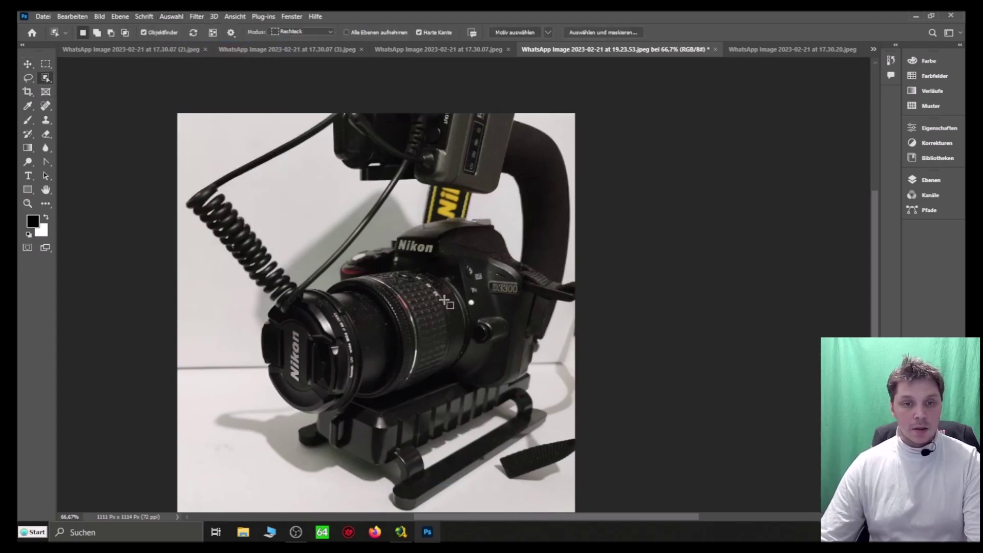
{"action": "left_click_drag", "start_coordinate": [449, 236], "coordinate": [536, 374]}
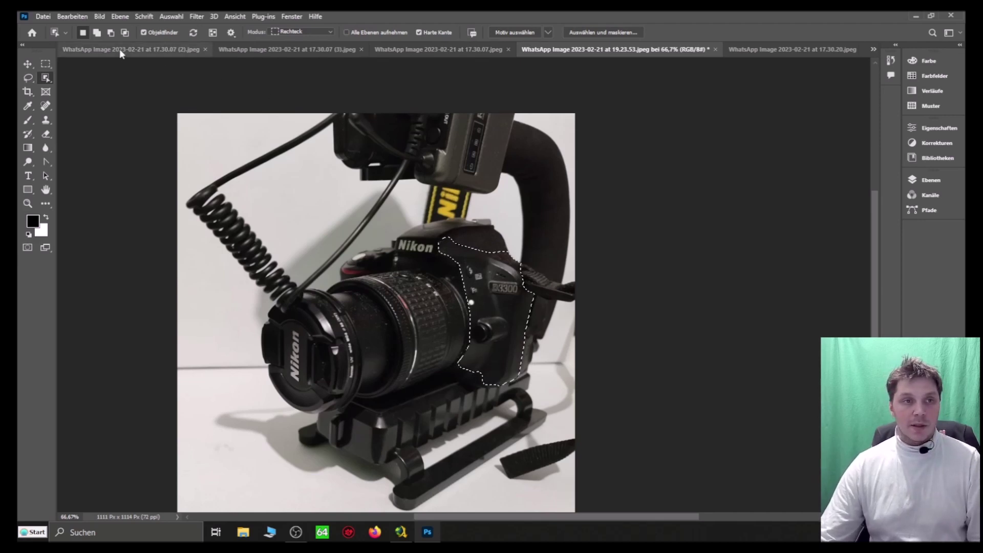
Set the Object Selection tool to add to the selection and include the device mounted above the camera.
{"action": "left_click", "coordinate": [97, 33]}
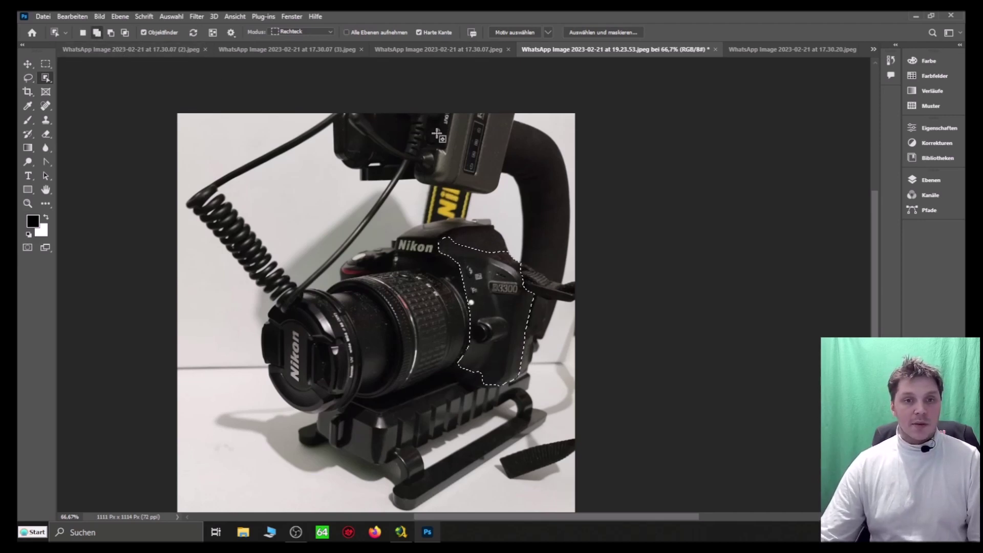
{"action": "left_click_drag", "start_coordinate": [349, 122], "coordinate": [534, 179]}
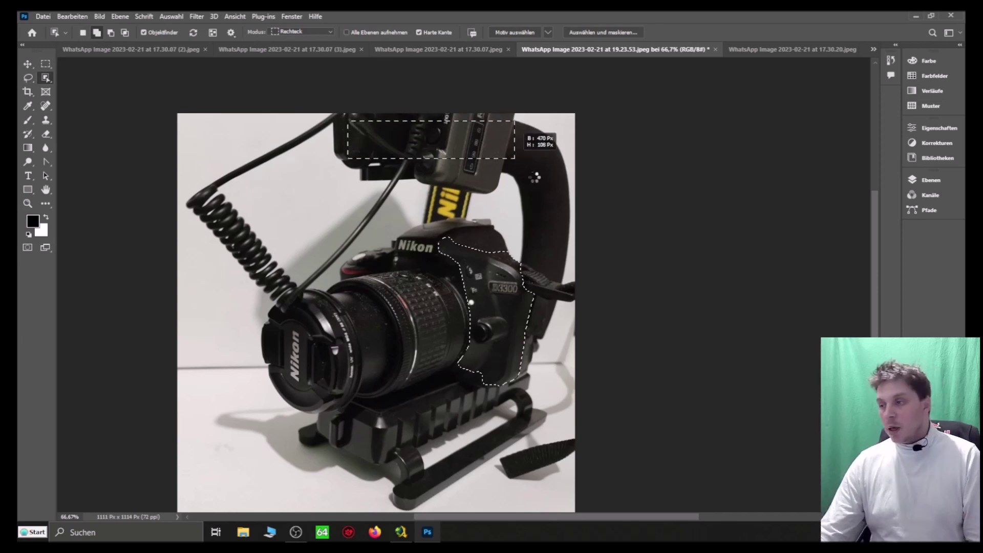
{"action": "left_click_drag", "start_coordinate": [395, 122], "coordinate": [514, 171]}
{"action": "left_click_drag", "start_coordinate": [437, 116], "coordinate": [526, 177]}
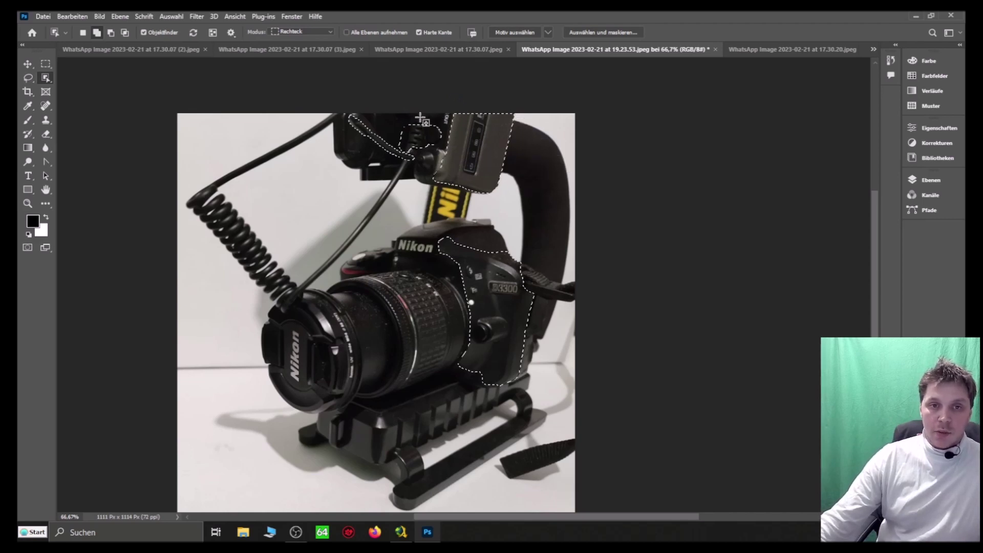
{"action": "left_click_drag", "start_coordinate": [403, 114], "coordinate": [477, 183]}
{"action": "left_click_drag", "start_coordinate": [336, 113], "coordinate": [450, 149]}
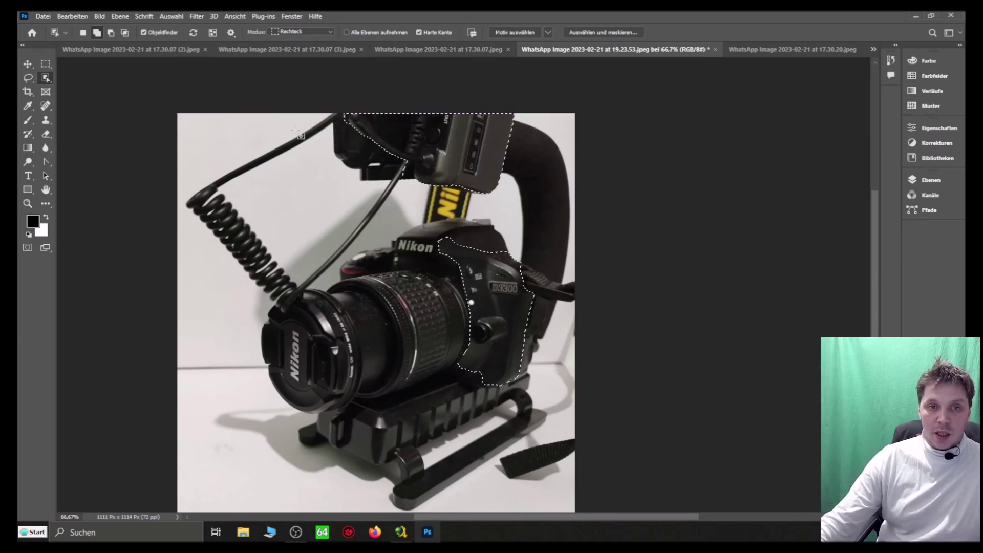
{"action": "left_click_drag", "start_coordinate": [319, 119], "coordinate": [402, 188]}
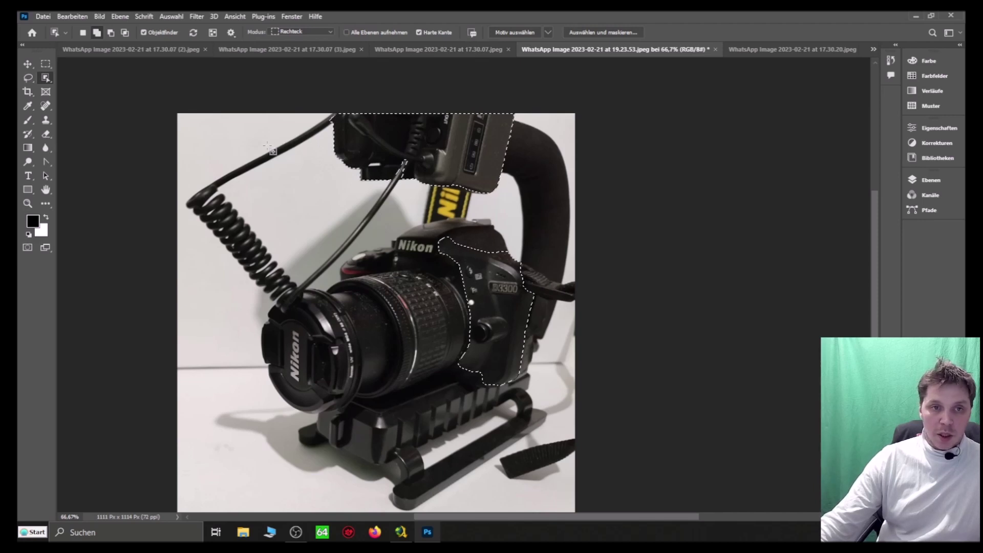
Try to add the thin cable between the mounted device and the coiled cable to the object selection.
{"action": "left_click_drag", "start_coordinate": [187, 195], "coordinate": [244, 172]}
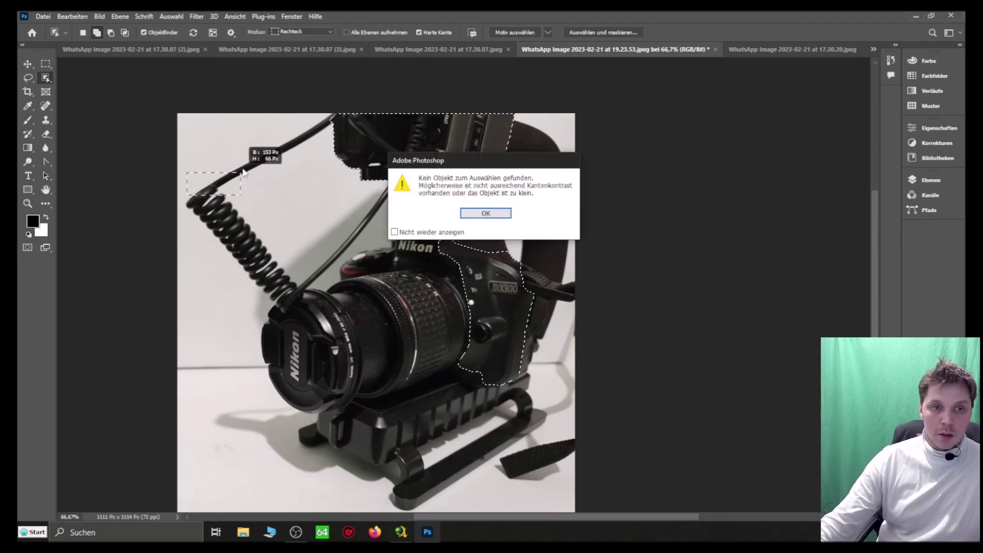
{"action": "left_click", "coordinate": [485, 213]}
{"action": "left_click_drag", "start_coordinate": [329, 112], "coordinate": [253, 162]}
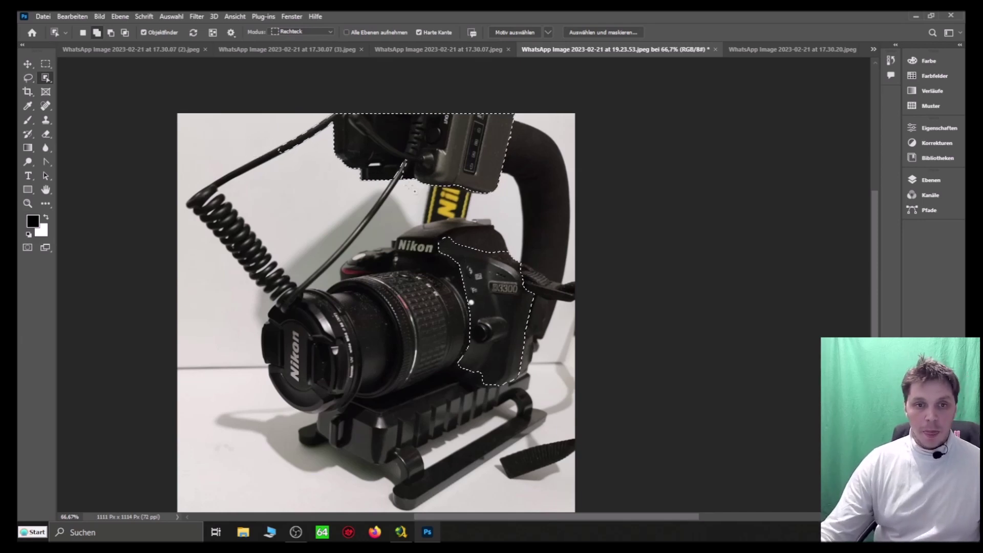
Add the camera lens, then the rest of the camera with its base, to the object selection.
{"action": "left_click_drag", "start_coordinate": [445, 267], "coordinate": [424, 305]}
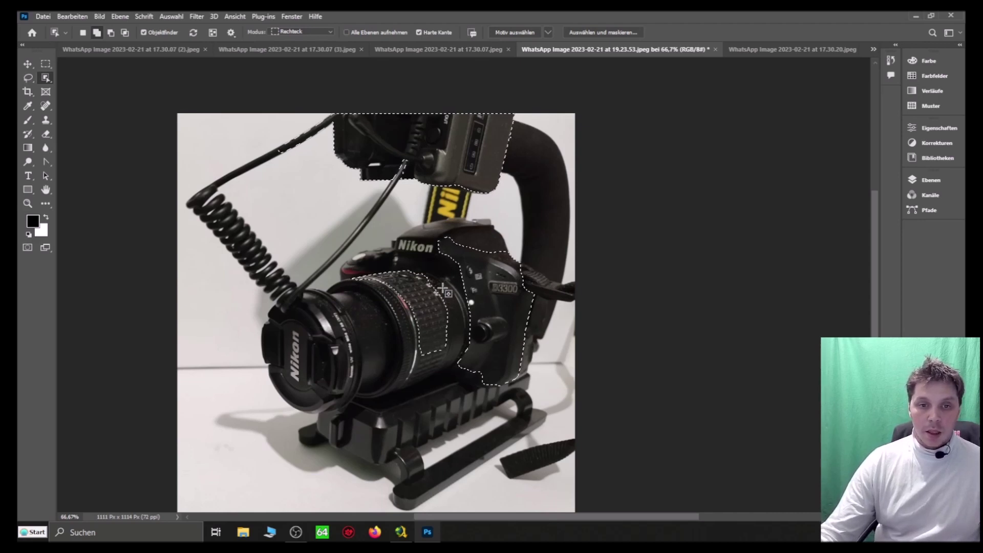
{"action": "left_click_drag", "start_coordinate": [460, 264], "coordinate": [430, 328]}
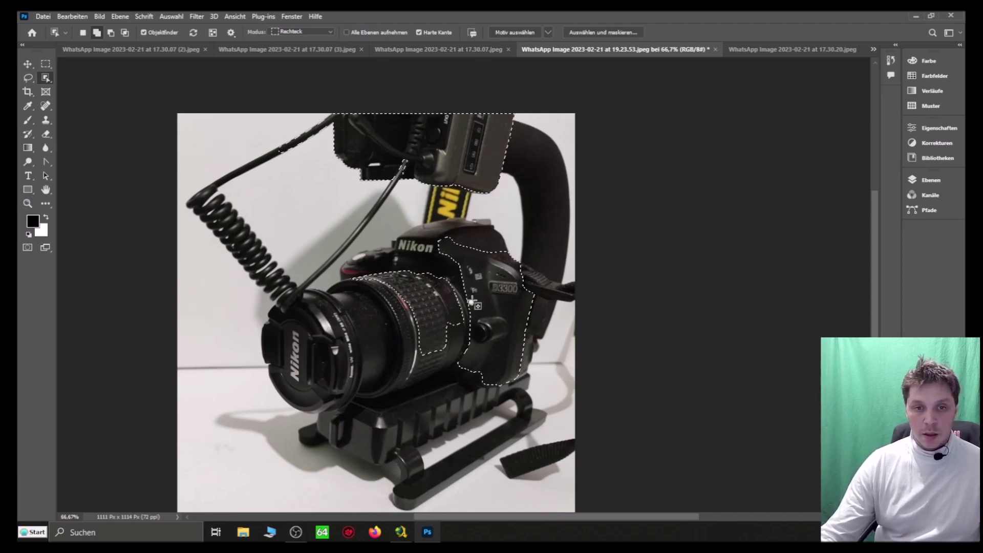
{"action": "left_click_drag", "start_coordinate": [476, 256], "coordinate": [381, 352]}
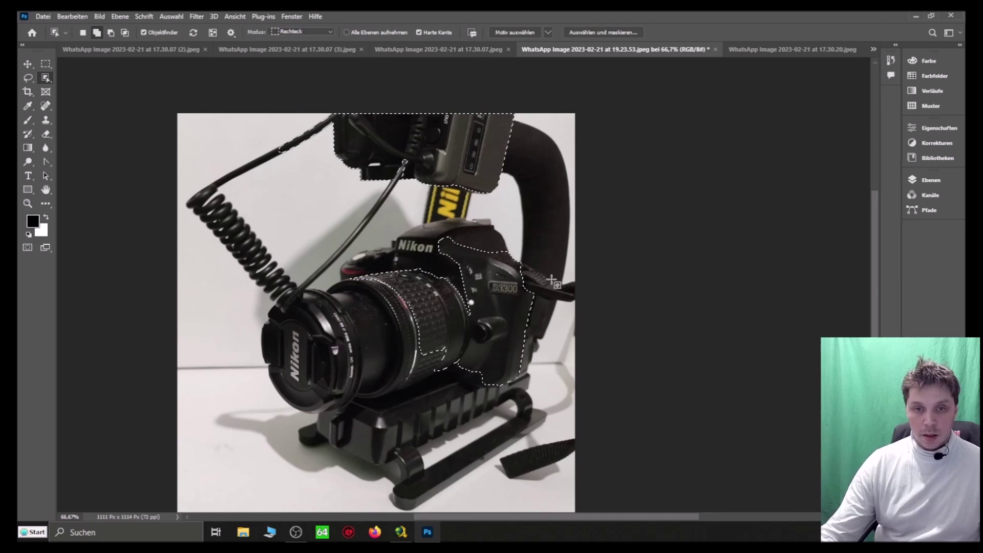
{"action": "left_click_drag", "start_coordinate": [559, 281], "coordinate": [298, 493]}
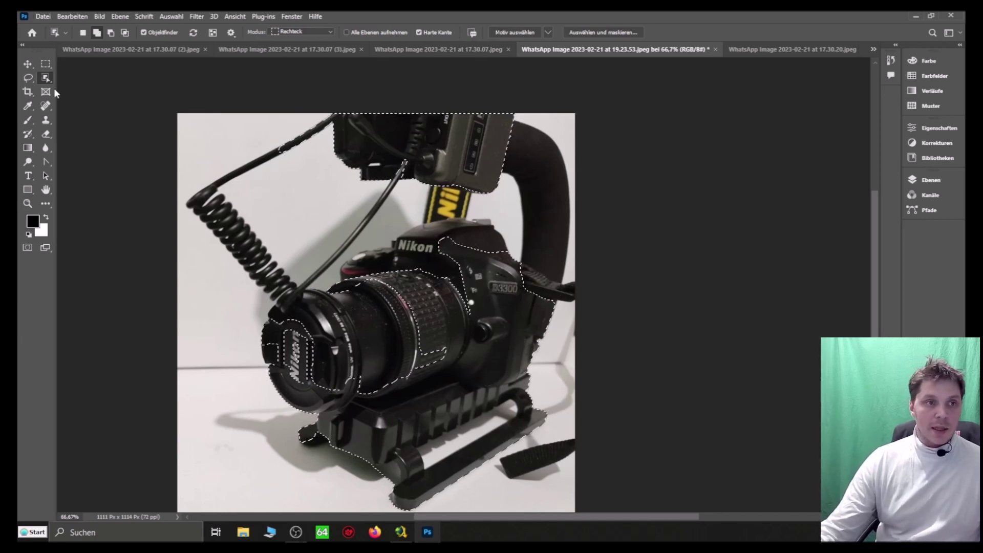
Clear the object selection and select the dark areas of the camera rig with the Magic Wand tool.
{"action": "left_click", "coordinate": [172, 16]}
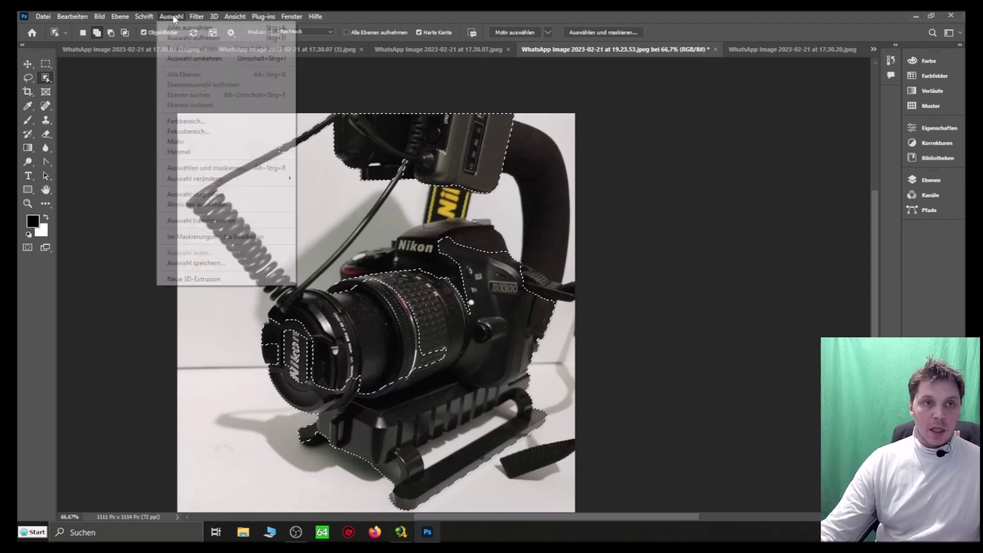
{"action": "left_click", "coordinate": [194, 37]}
{"action": "right_click", "coordinate": [43, 81]}
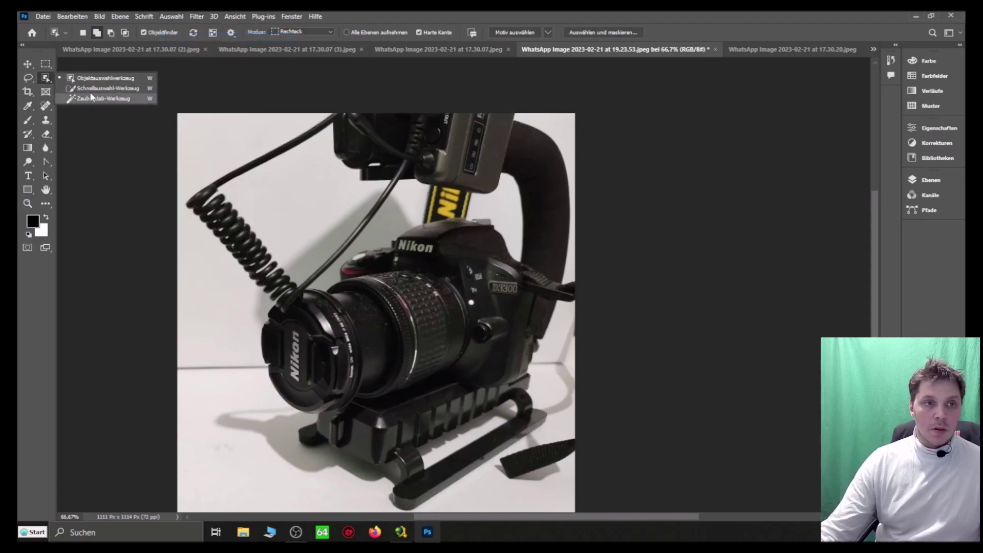
{"action": "left_click", "coordinate": [87, 100]}
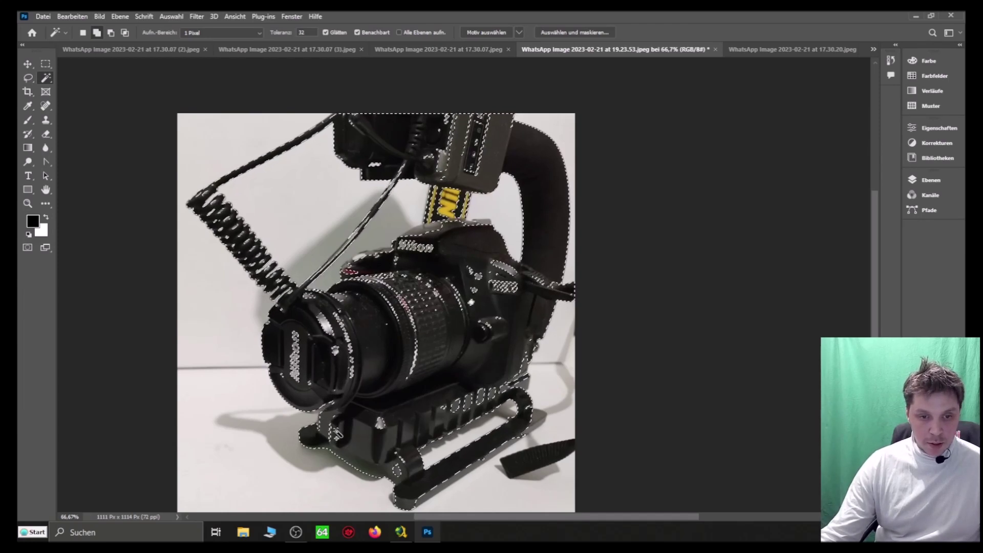
{"action": "left_click", "coordinate": [354, 394]}
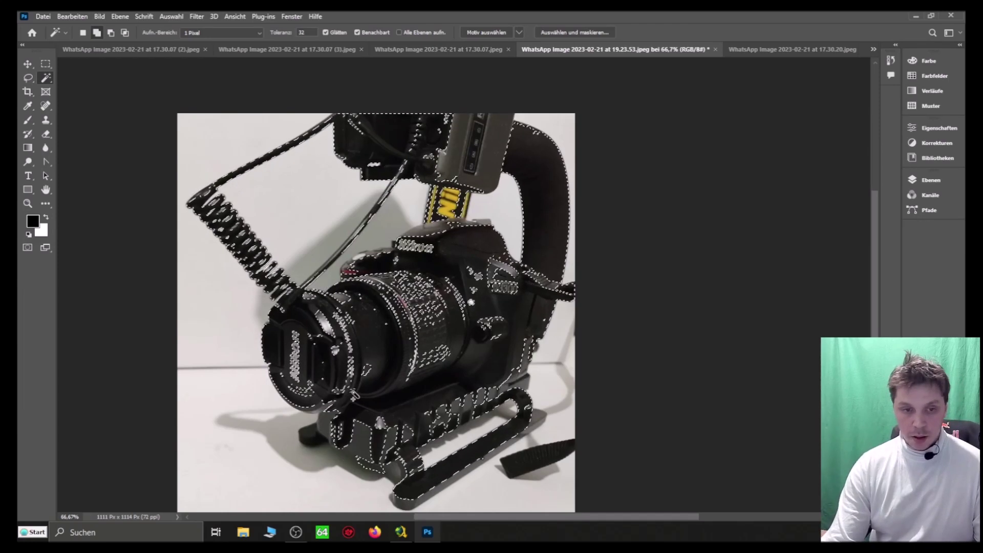
Switch to the Quick Selection tool and clear the Magic Wand selection.
{"action": "right_click", "coordinate": [45, 79]}
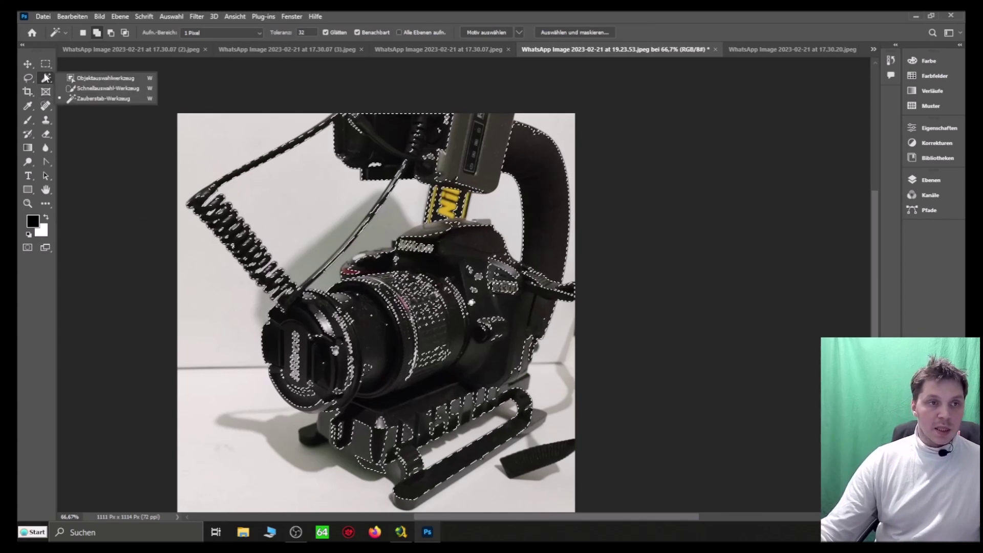
{"action": "left_click", "coordinate": [75, 84]}
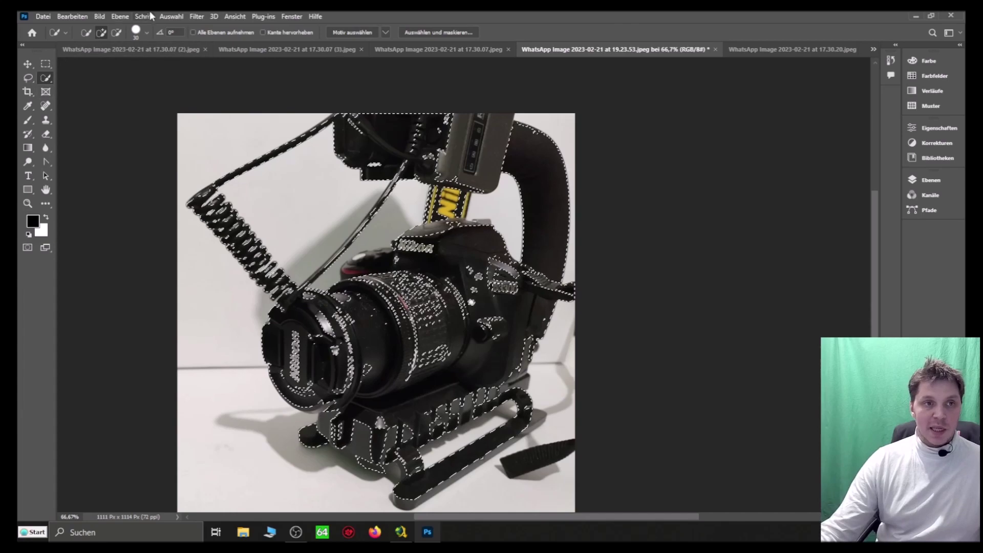
{"action": "left_click", "coordinate": [181, 18]}
{"action": "left_click", "coordinate": [210, 40]}
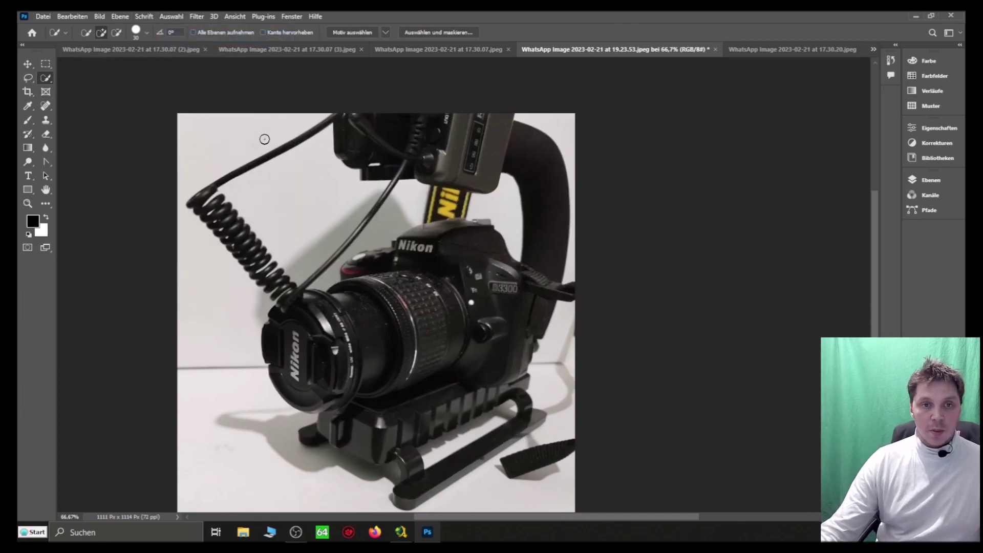
Select the mounted device, the curved handle and the camera with its lens and coiled cable using the Object Selection tool.
{"action": "right_click", "coordinate": [43, 81]}
{"action": "left_click", "coordinate": [87, 79]}
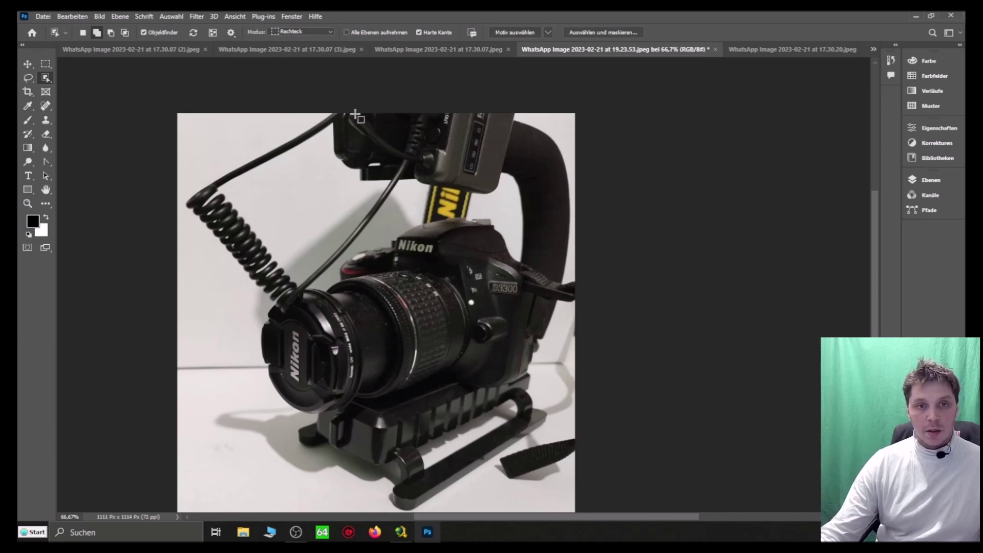
{"action": "left_click_drag", "start_coordinate": [332, 114], "coordinate": [547, 196]}
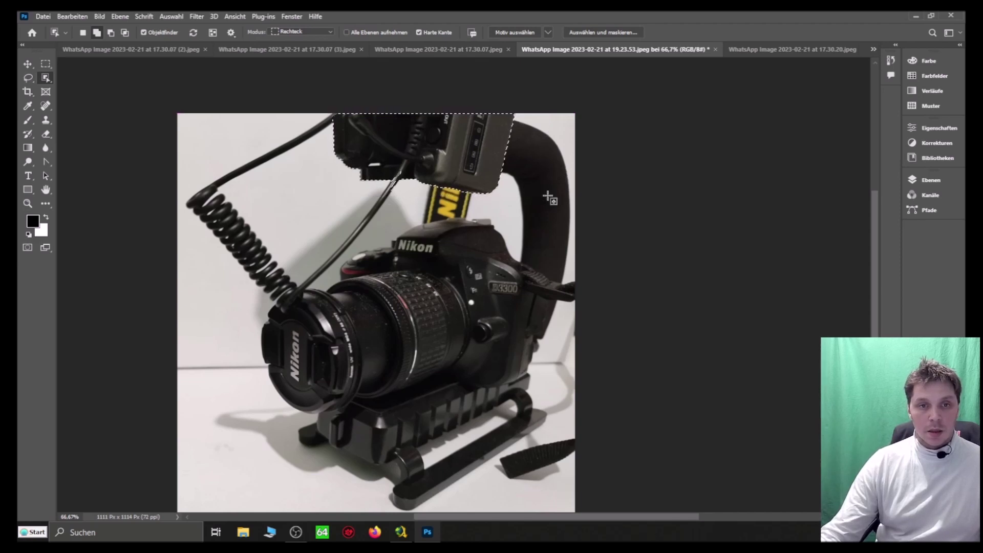
{"action": "left_click_drag", "start_coordinate": [498, 113], "coordinate": [591, 336]}
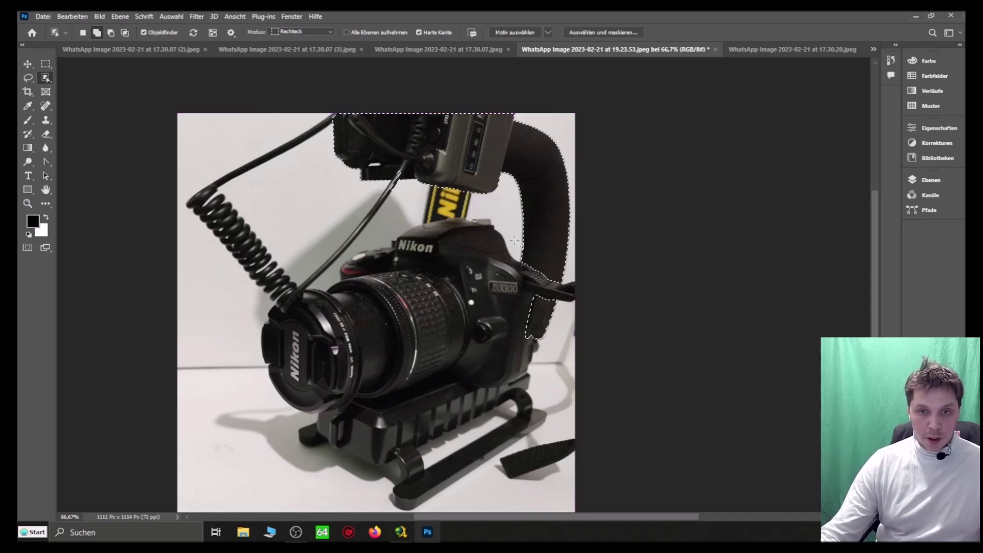
{"action": "left_click_drag", "start_coordinate": [527, 214], "coordinate": [225, 333]}
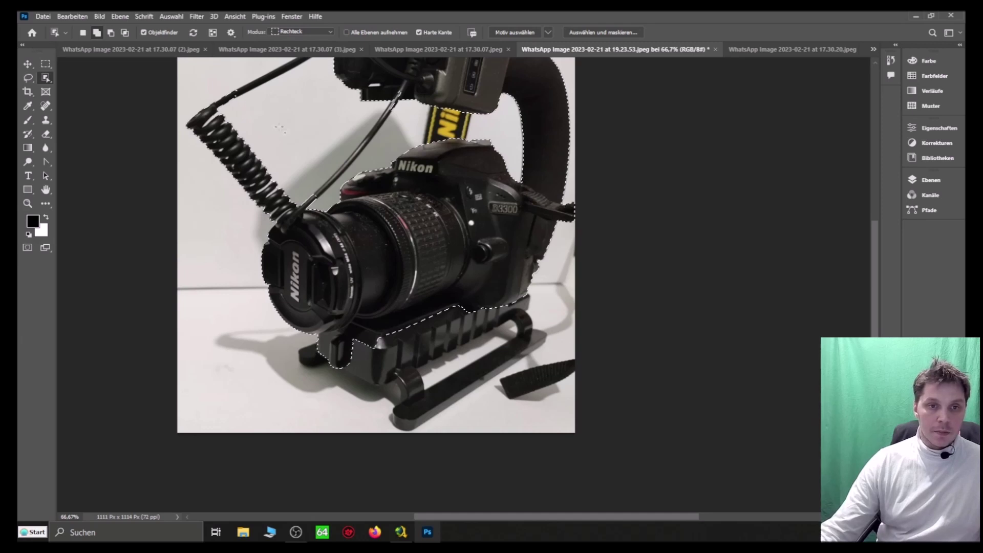
Try to add the thin straight cable between the mounted device and the lens to the selection with the Object Selection tool.
{"action": "left_click_drag", "start_coordinate": [342, 156], "coordinate": [325, 181]}
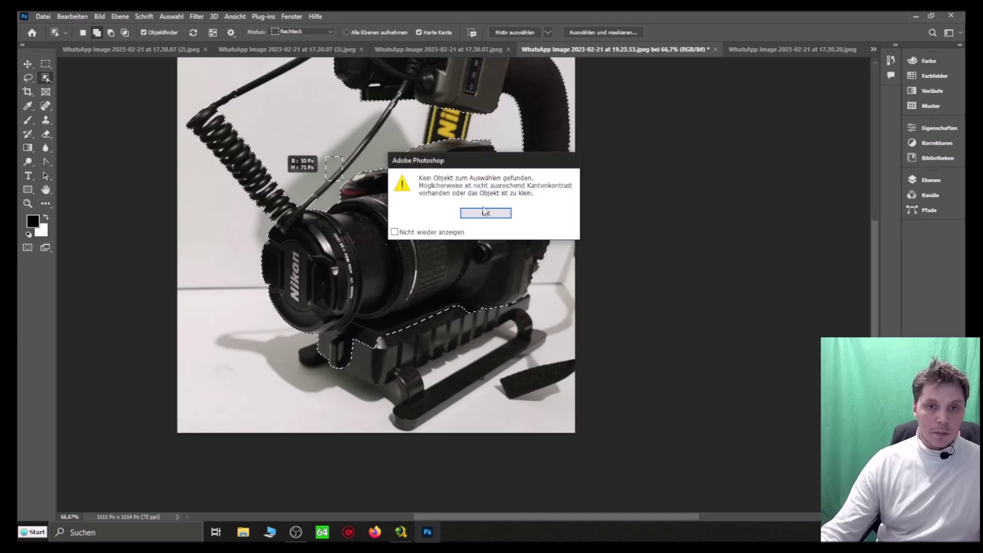
{"action": "left_click", "coordinate": [484, 212]}
{"action": "left_click_drag", "start_coordinate": [331, 173], "coordinate": [308, 200]}
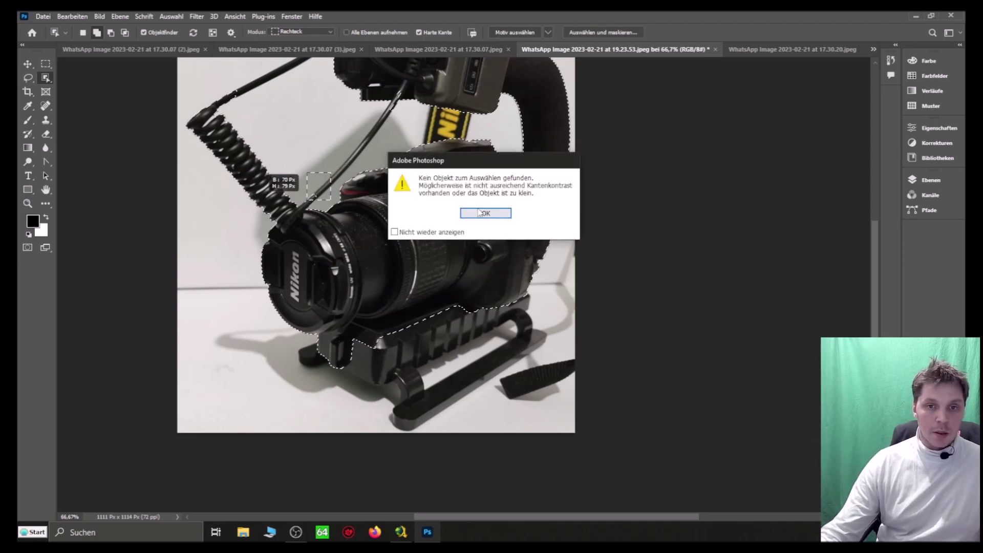
{"action": "left_click", "coordinate": [482, 213]}
{"action": "left_click_drag", "start_coordinate": [401, 84], "coordinate": [375, 144]}
{"action": "left_click_drag", "start_coordinate": [401, 100], "coordinate": [427, 126]}
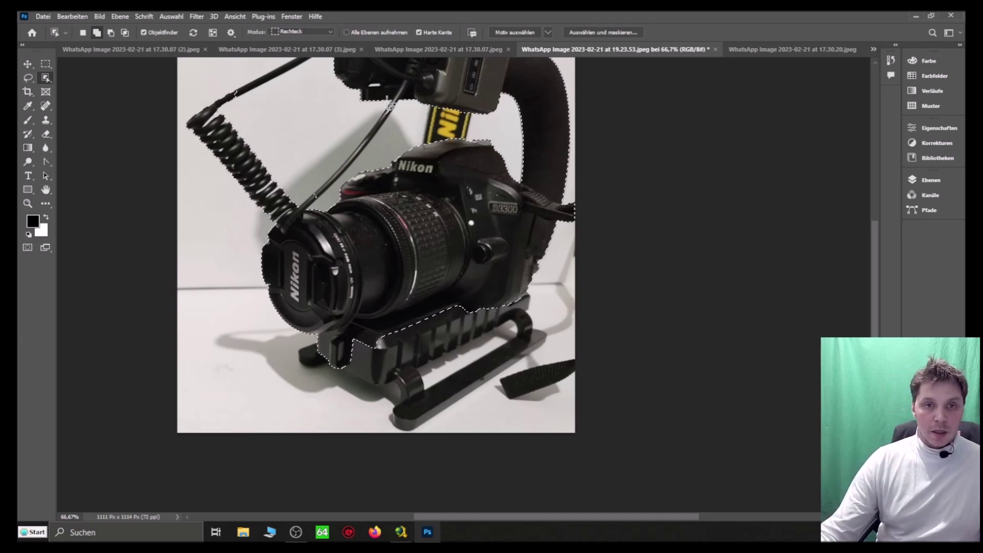
{"action": "left_click_drag", "start_coordinate": [390, 105], "coordinate": [372, 134]}
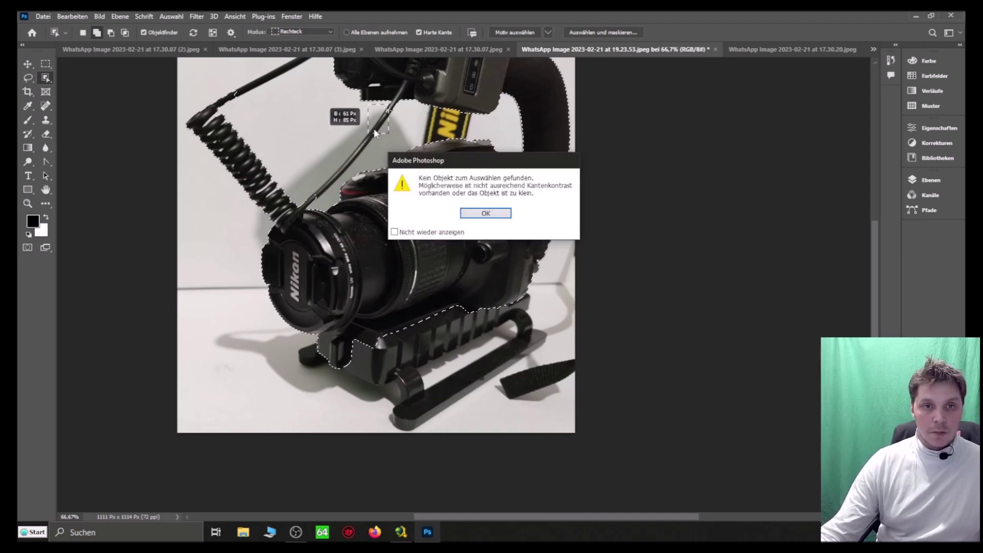
{"action": "left_click", "coordinate": [485, 213]}
{"action": "mouse_move", "coordinate": [403, 111]}
{"action": "left_mouse_down"}
{"action": "mouse_move", "coordinate": [376, 133]}
{"action": "mouse_move", "coordinate": [393, 116]}
{"action": "left_mouse_up"}
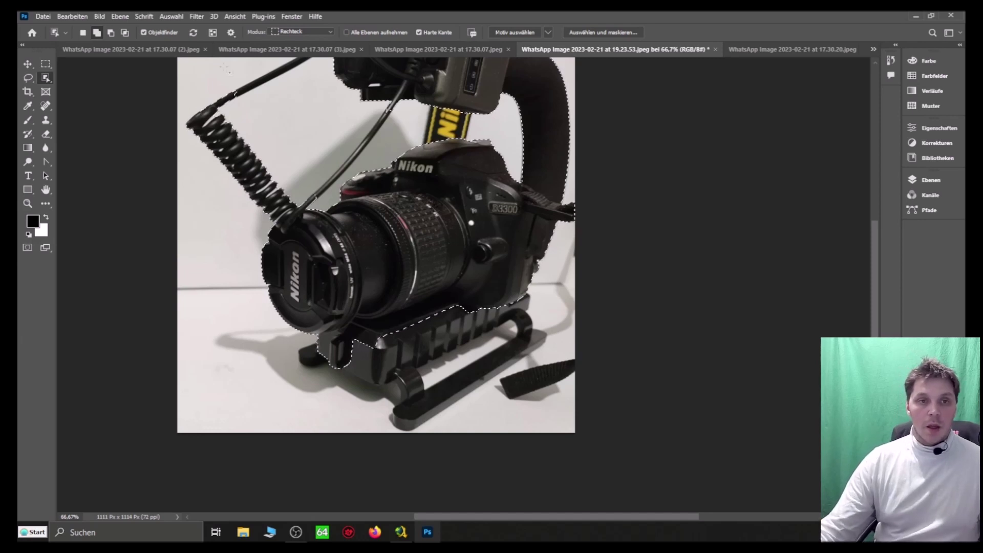
Add the upper cable running from the coiled section to the photo's top edge to the object selection.
{"action": "left_click_drag", "start_coordinate": [290, 61], "coordinate": [244, 94]}
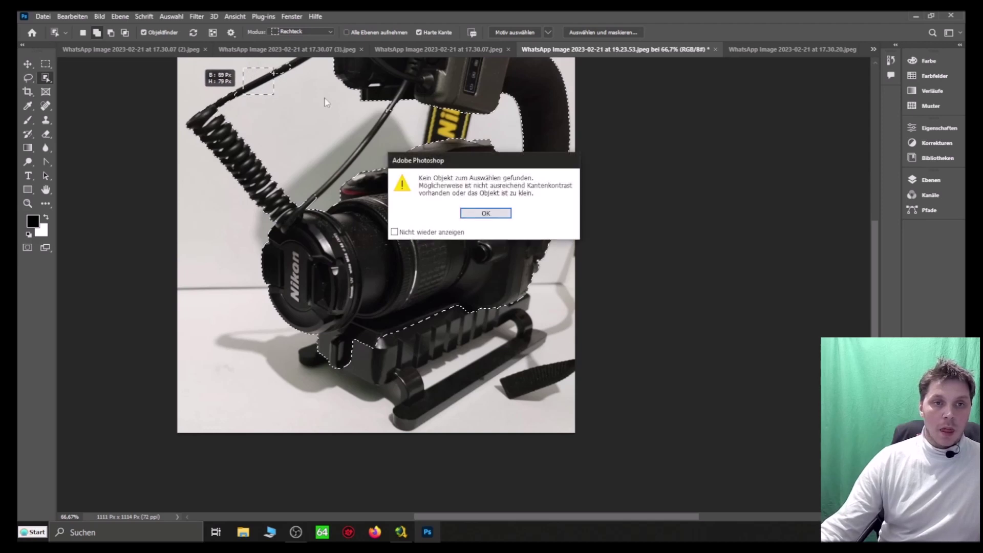
{"action": "left_click", "coordinate": [485, 214]}
{"action": "left_click_drag", "start_coordinate": [252, 77], "coordinate": [220, 107]}
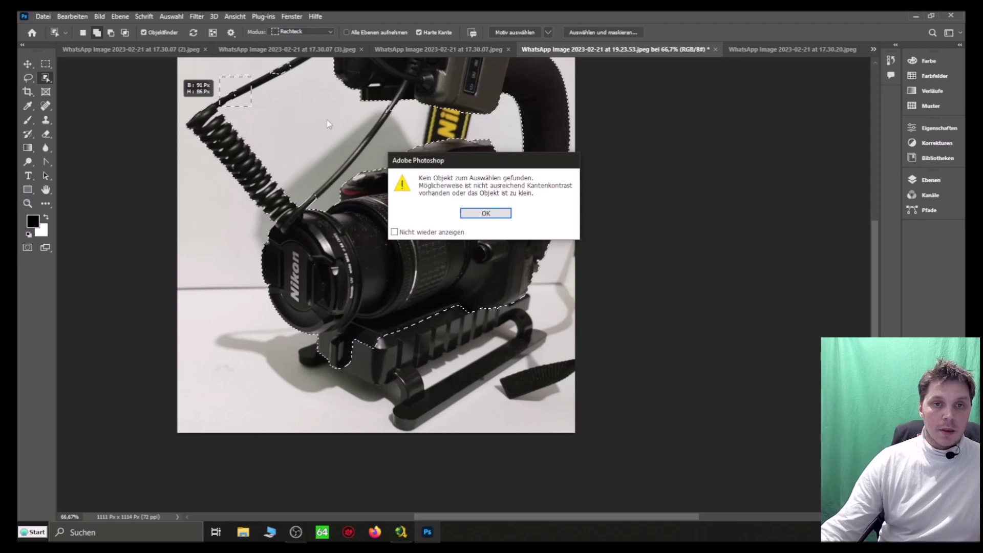
{"action": "left_click", "coordinate": [481, 213]}
{"action": "left_click_drag", "start_coordinate": [321, 91], "coordinate": [198, 125]}
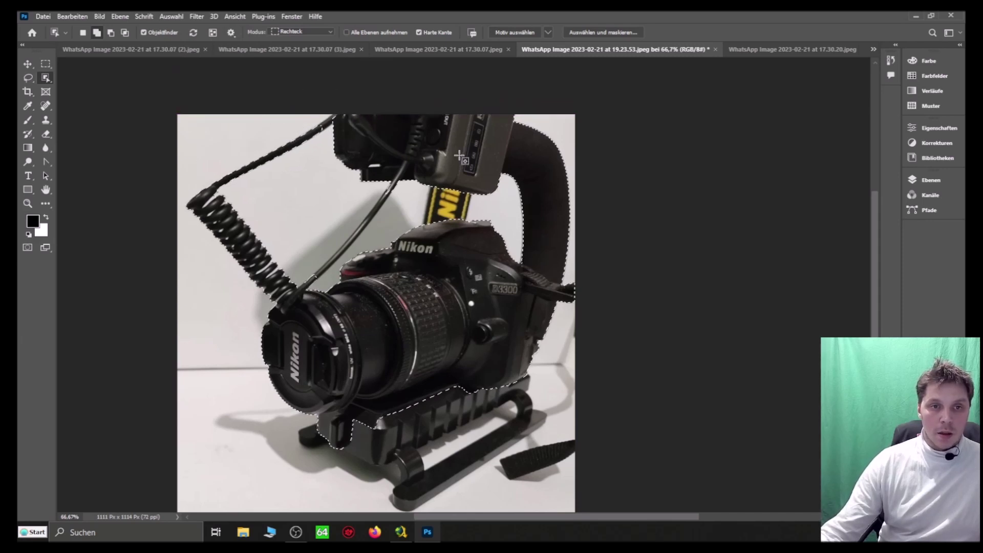
{"action": "left_click_drag", "start_coordinate": [331, 110], "coordinate": [315, 141]}
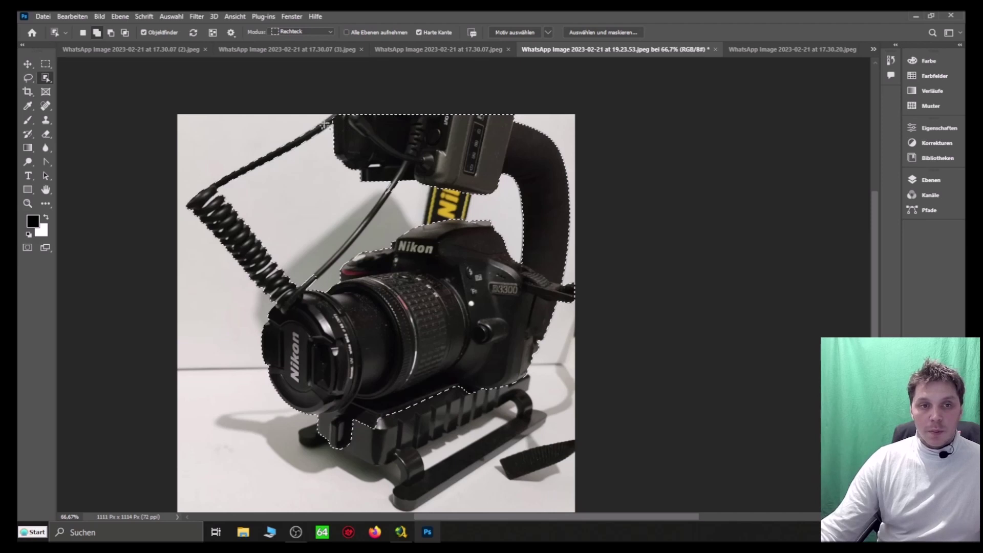
Try to extend the selection at the upper cable's end with the Quick Selection tool, dismissing the Hue/Saturation adjustment without changes.
{"action": "right_click", "coordinate": [45, 77]}
{"action": "left_click", "coordinate": [78, 87]}
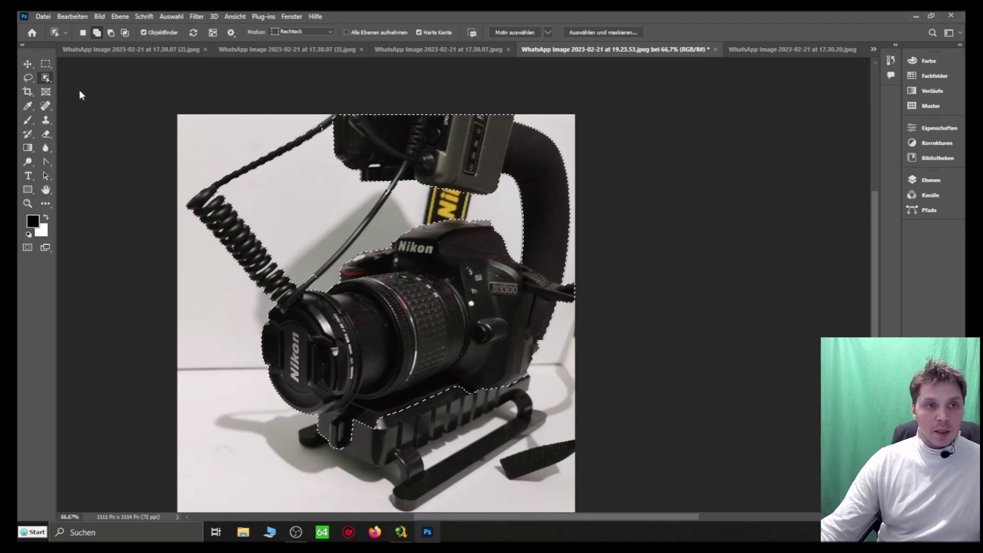
{"action": "left_click", "coordinate": [335, 122]}
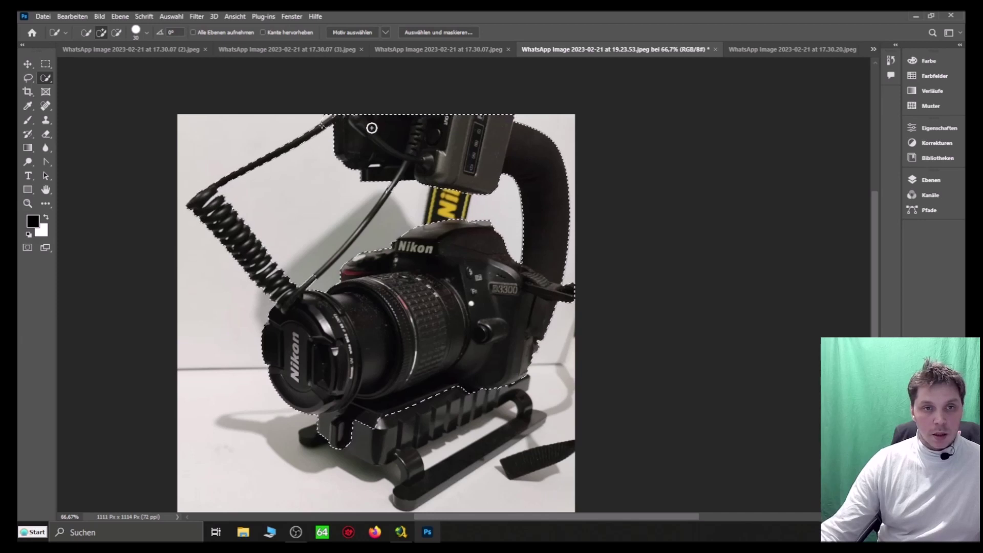
{"action": "key", "text": "ctrl+u"}
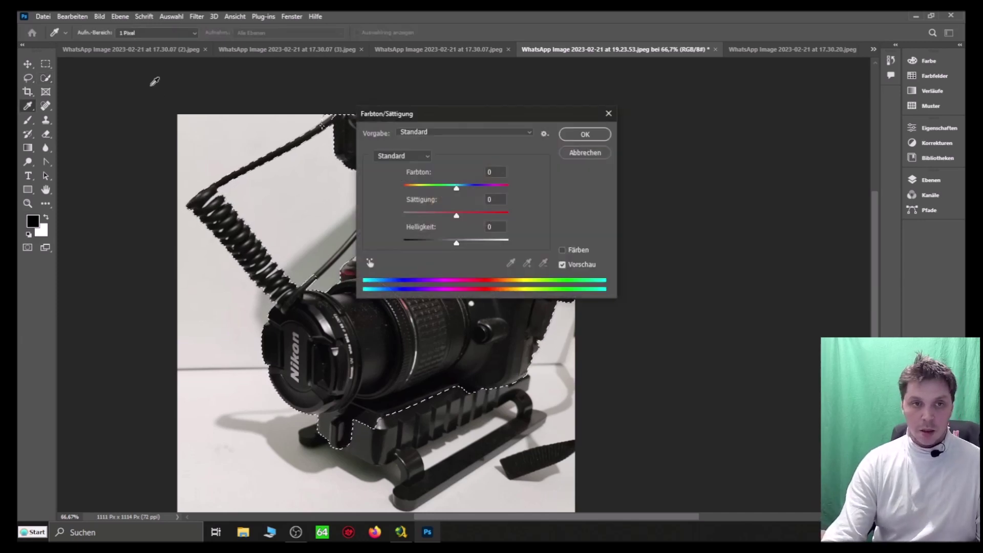
{"action": "left_click", "coordinate": [584, 151]}
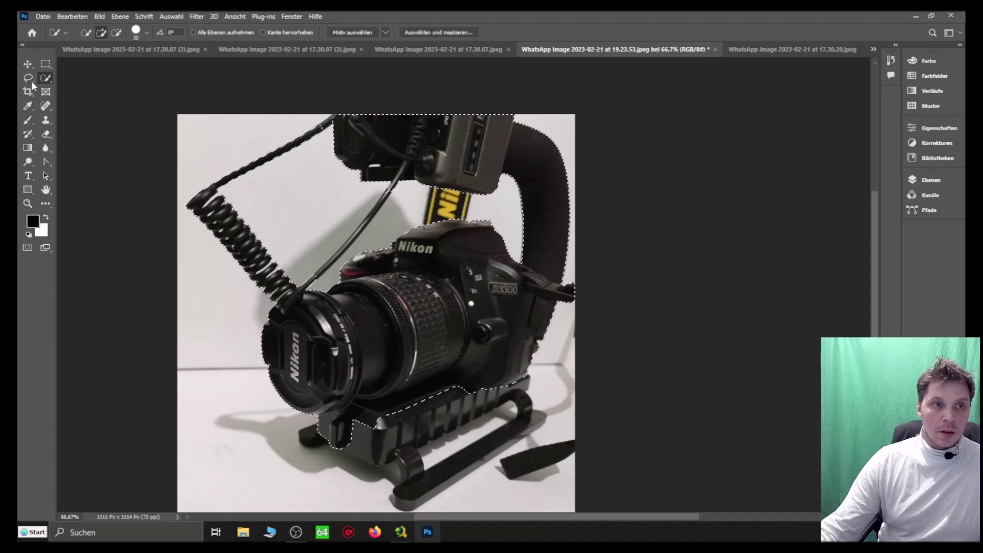
Try to add the upper cable's end with the Magic Wand tool and undo that selection.
{"action": "right_click", "coordinate": [45, 77]}
{"action": "left_click", "coordinate": [105, 101]}
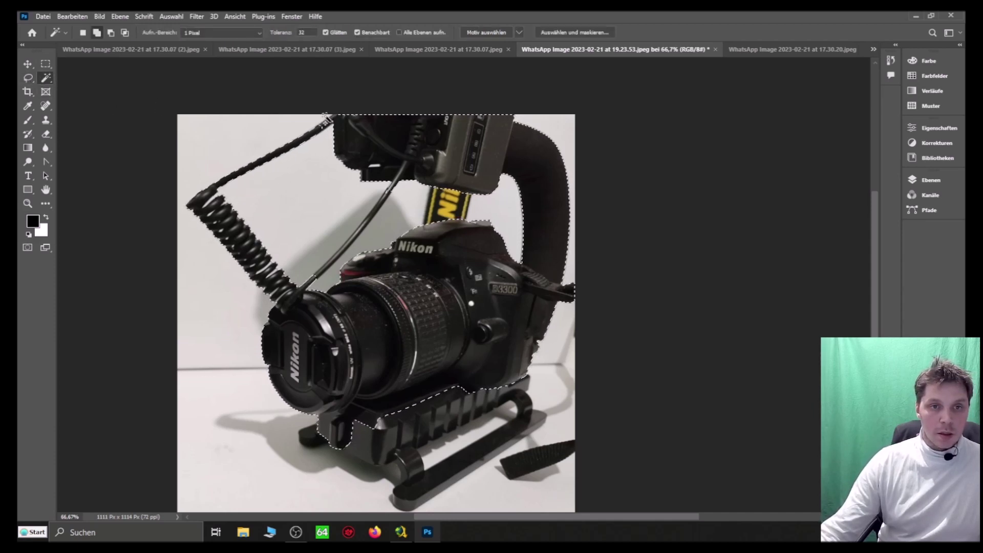
{"action": "left_click", "coordinate": [324, 117]}
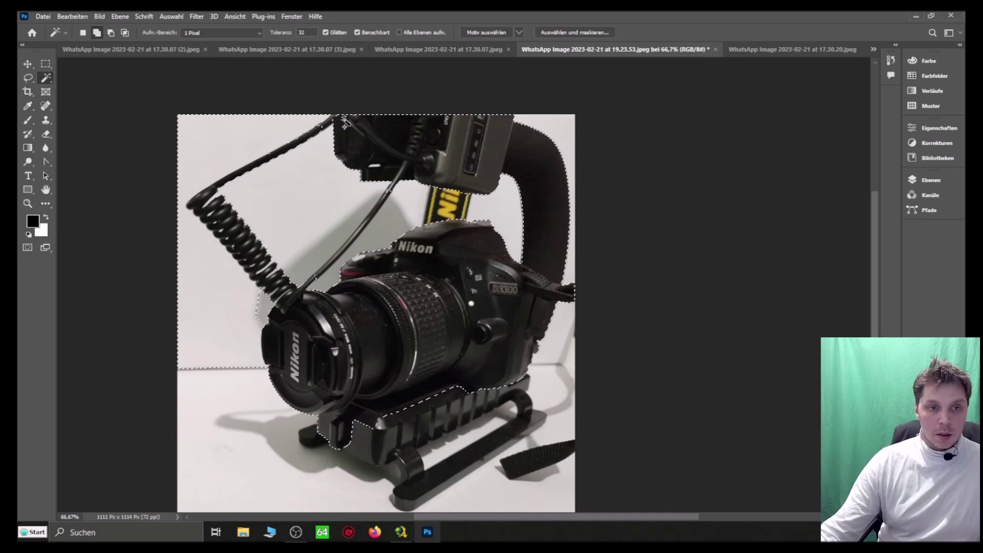
{"action": "key", "text": "ctrl+z"}
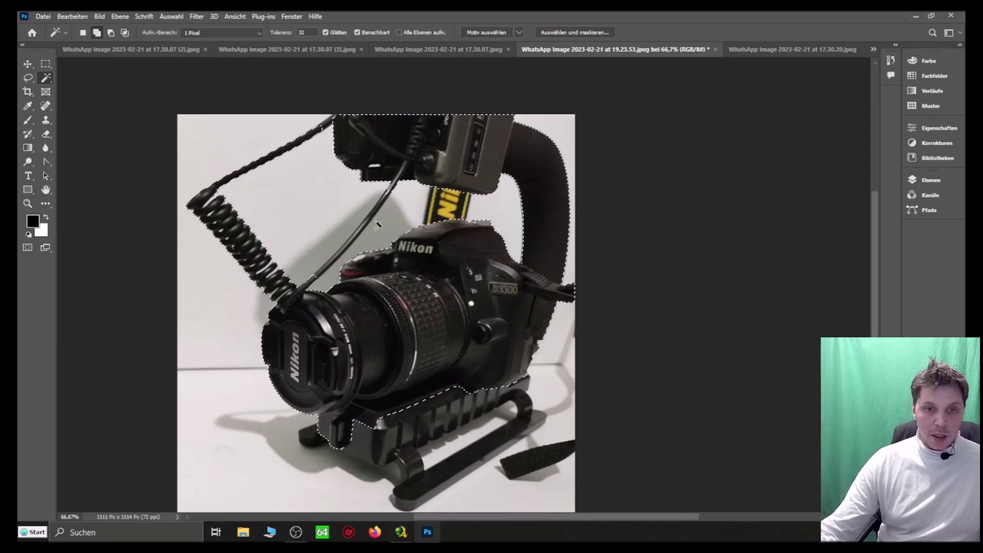
Switch to the Quick Selection tool and copy the selected camera rig into the lake panorama.
{"action": "right_click", "coordinate": [56, 78]}
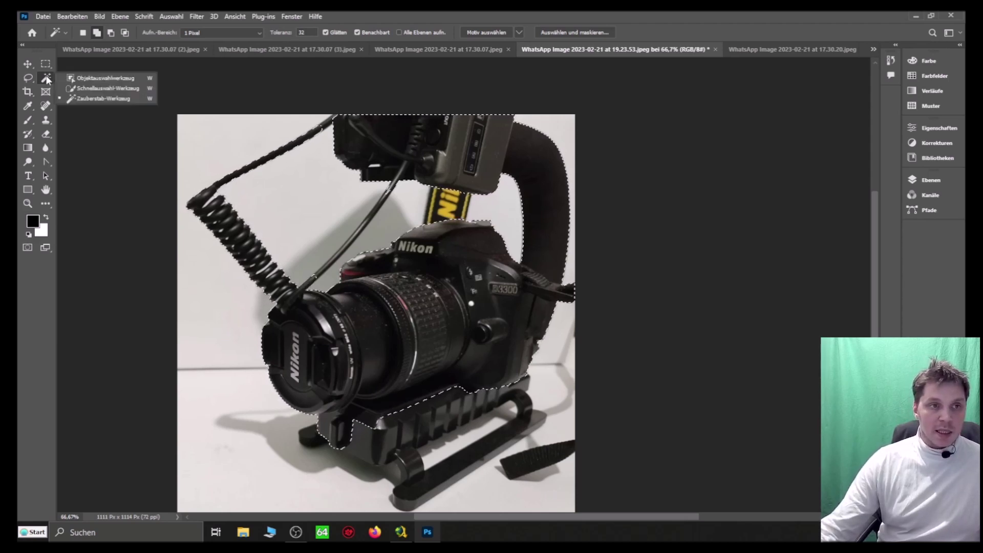
{"action": "left_click", "coordinate": [97, 90]}
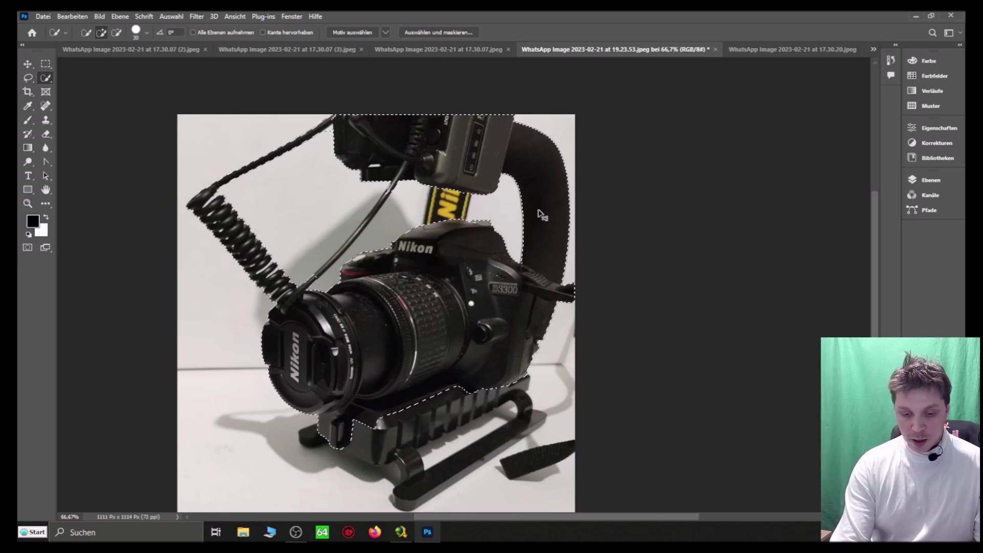
{"action": "left_click", "coordinate": [770, 47]}
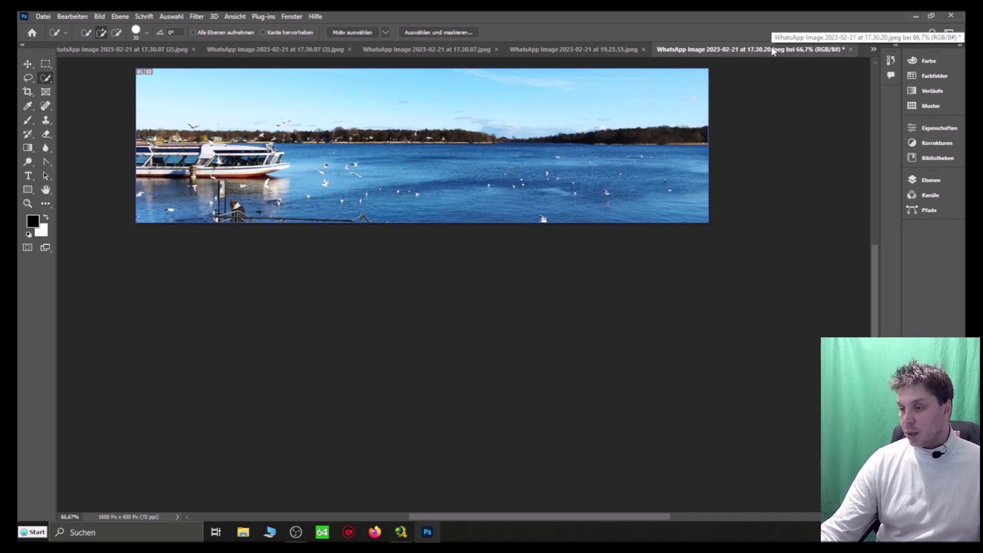
{"action": "left_click_drag", "start_coordinate": [491, 147], "coordinate": [490, 146]}
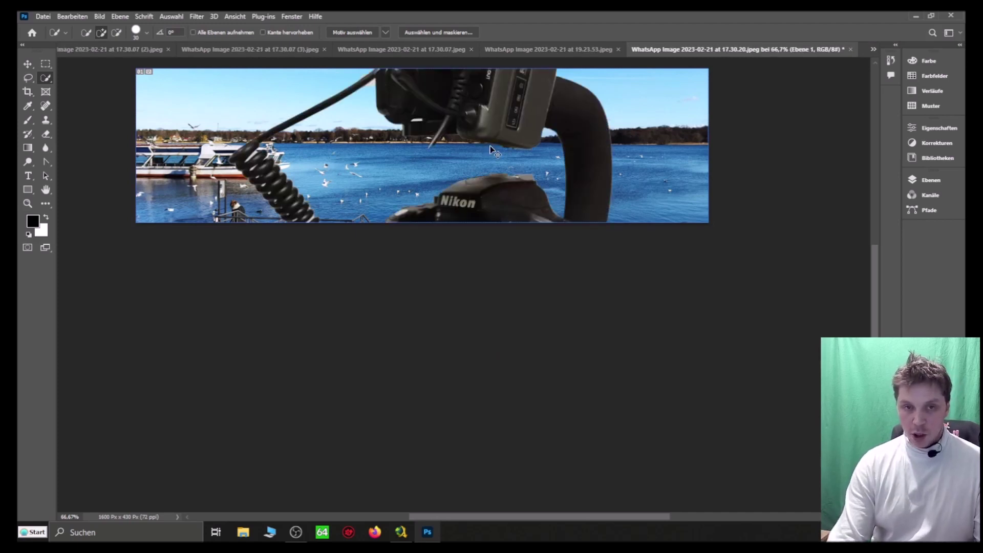
Scale the camera rig to about 50.75 % and place it over the right part of the lake panorama, then apply the transformation.
{"action": "left_click", "coordinate": [29, 64]}
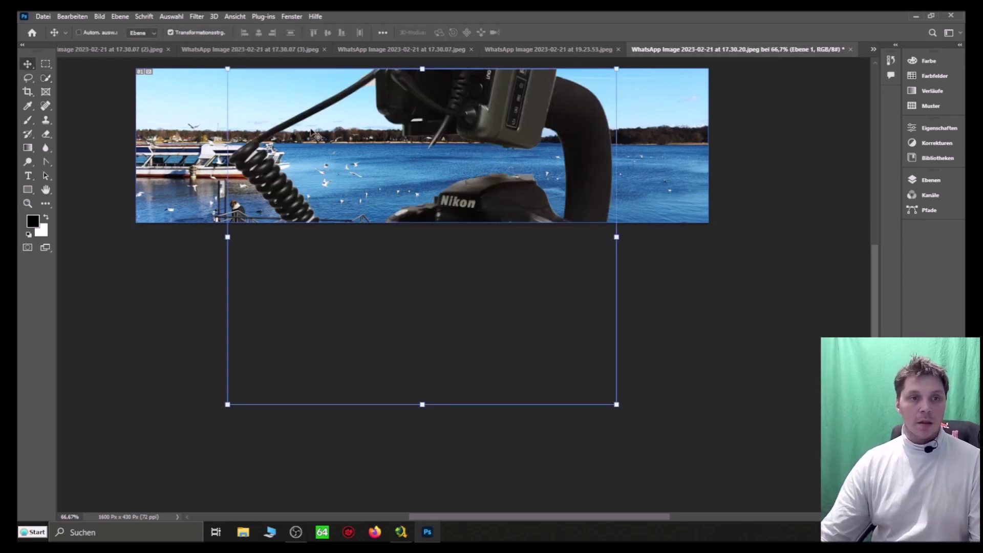
{"action": "left_click_drag", "start_coordinate": [229, 69], "coordinate": [413, 155]}
{"action": "left_click_drag", "start_coordinate": [443, 185], "coordinate": [579, 101]}
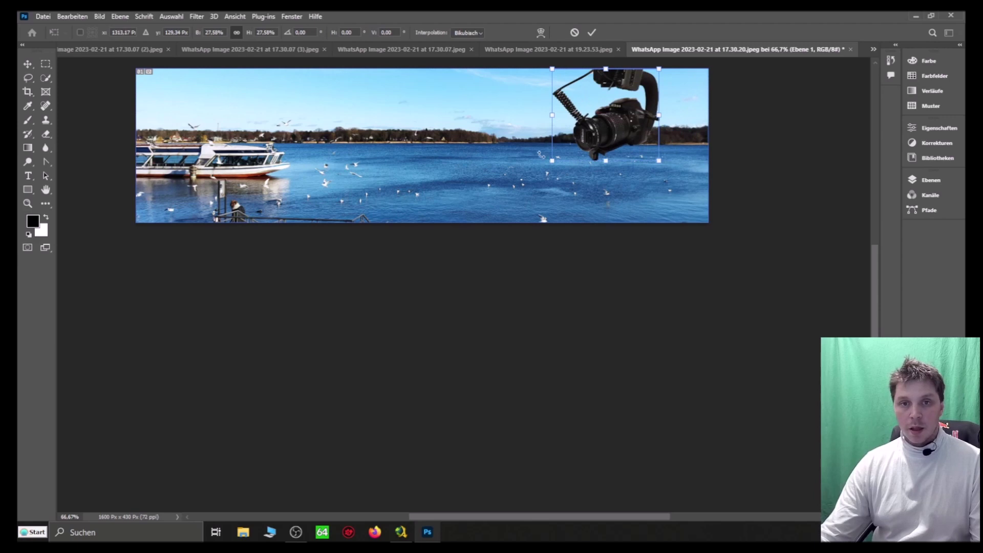
{"action": "left_click_drag", "start_coordinate": [553, 162], "coordinate": [459, 235]}
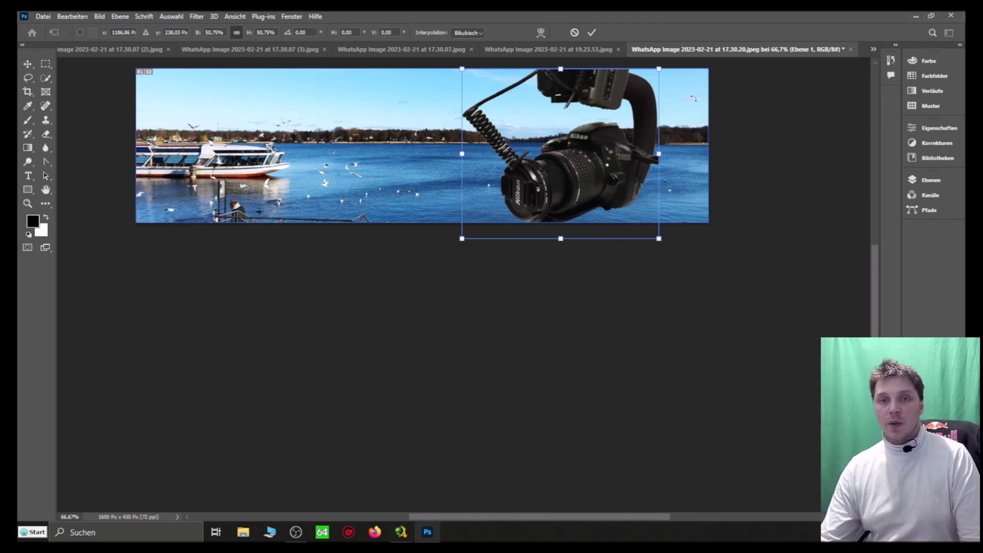
{"action": "left_click", "coordinate": [33, 64]}
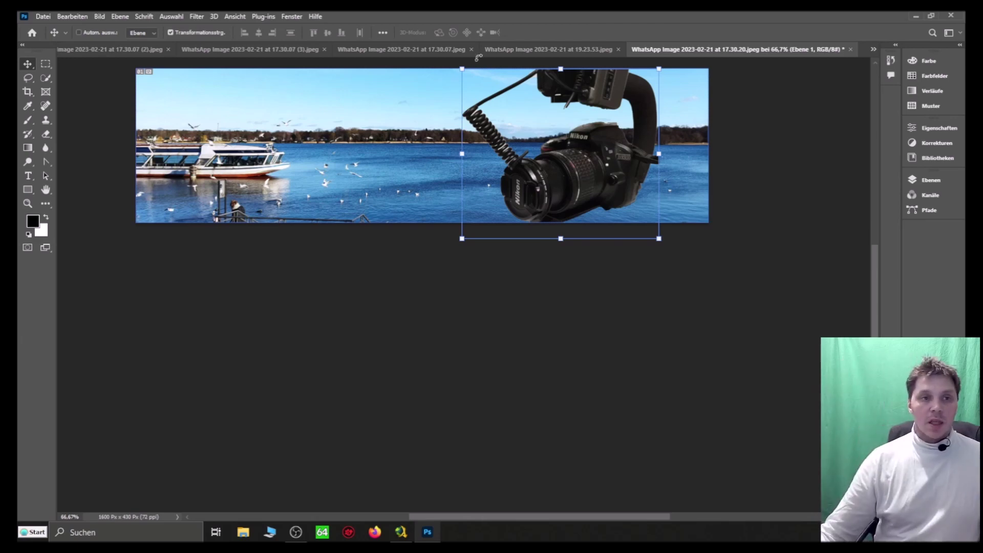
Look through the open portrait photos, the camera photo and the lake panorama.
{"action": "left_click", "coordinate": [76, 50]}
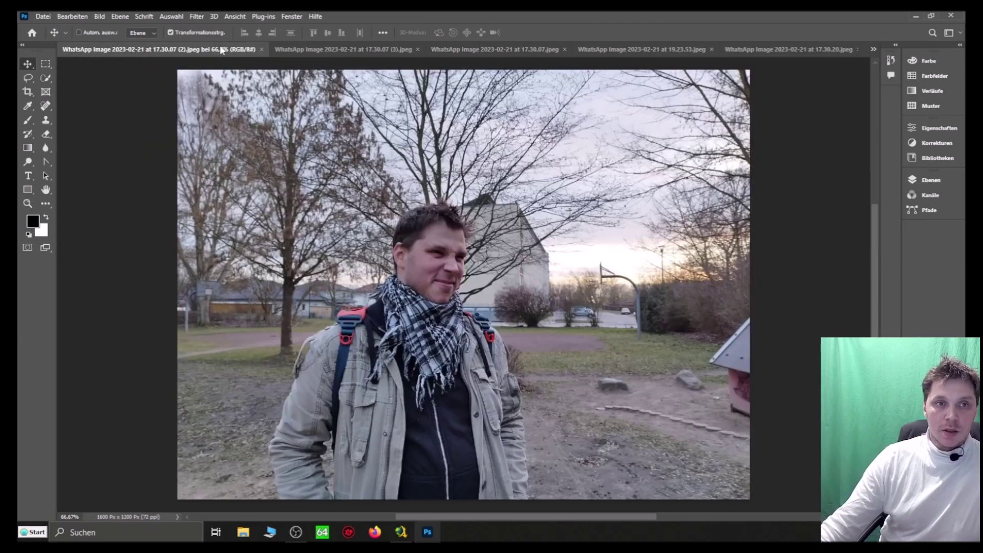
{"action": "left_click", "coordinate": [349, 49]}
{"action": "left_click", "coordinate": [492, 50]}
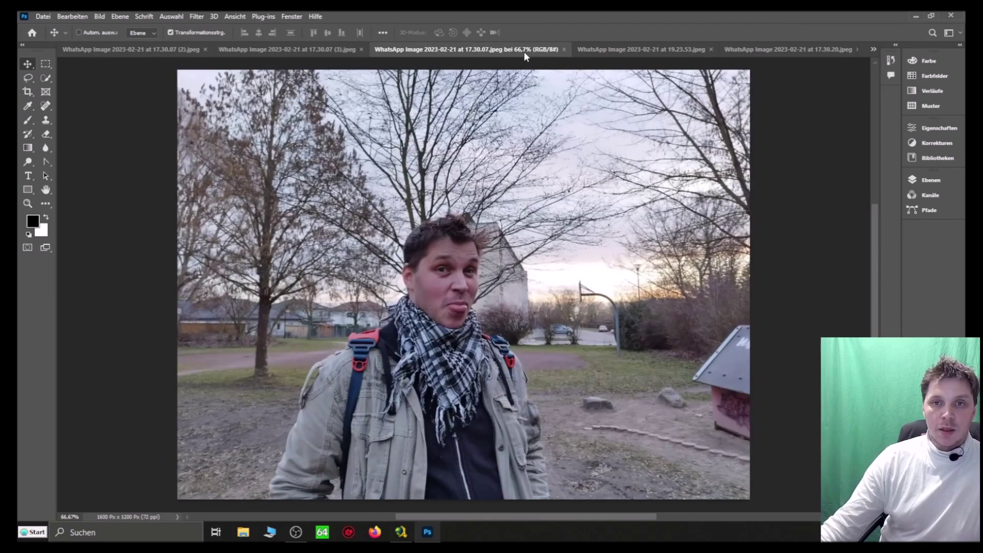
{"action": "left_click", "coordinate": [634, 49]}
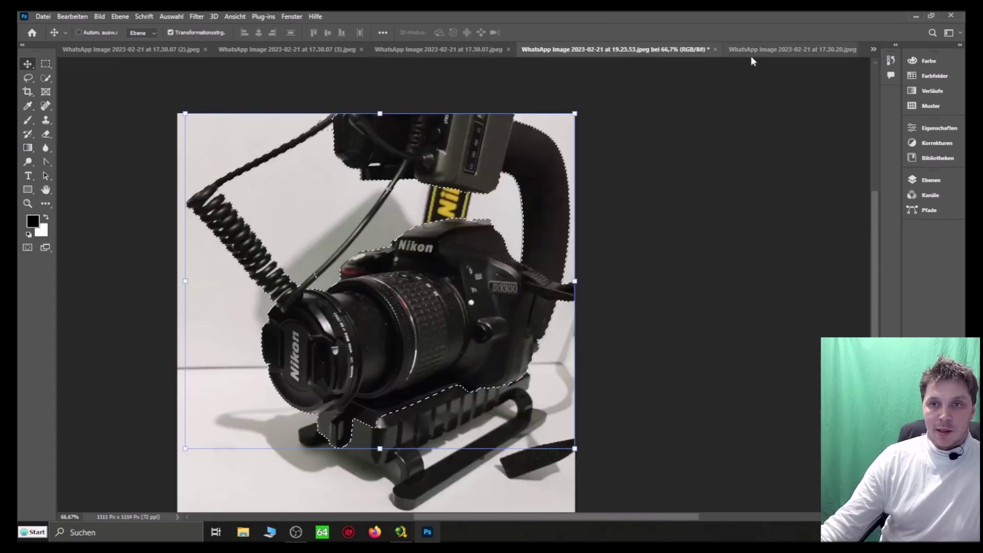
{"action": "left_click", "coordinate": [83, 50]}
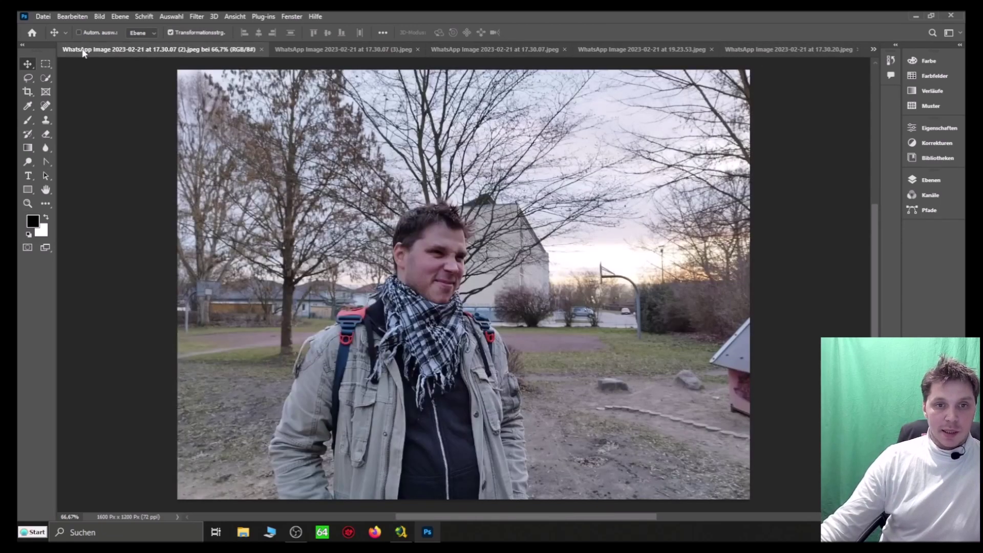
{"action": "left_click", "coordinate": [472, 49]}
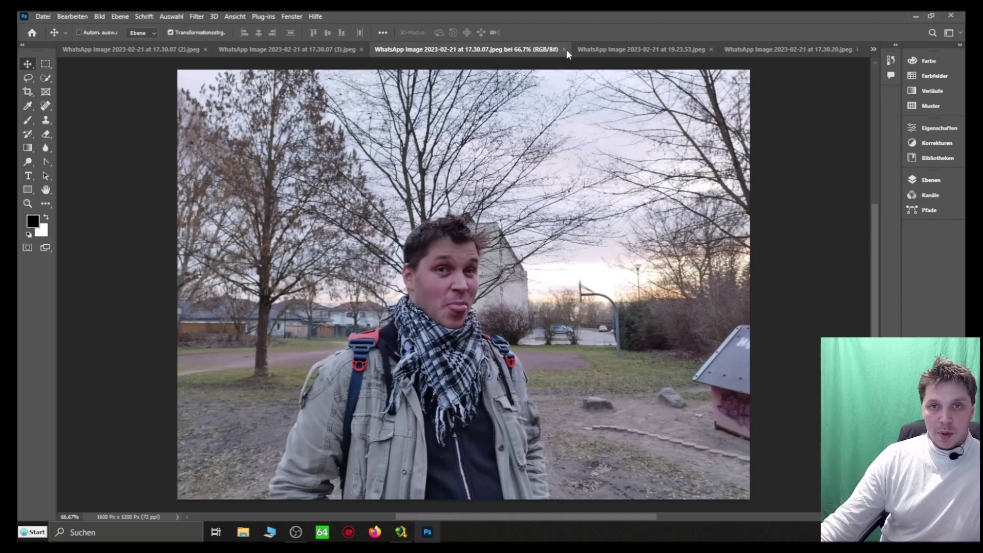
{"action": "left_click", "coordinate": [644, 51]}
{"action": "left_click", "coordinate": [832, 50]}
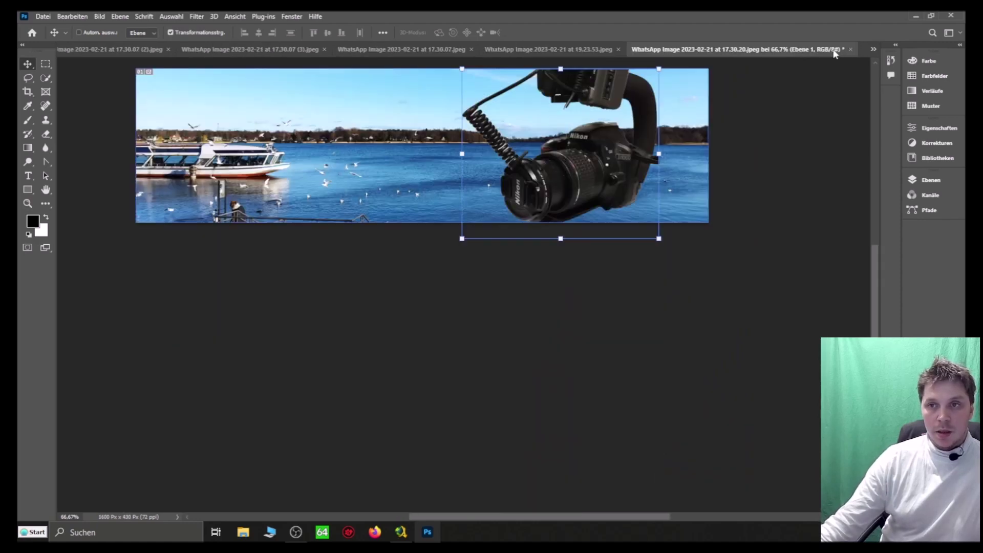
Bring up the portrait photo ending in 17.30.07 (1) and compare it with the other open portraits.
{"action": "left_click", "coordinate": [874, 50]}
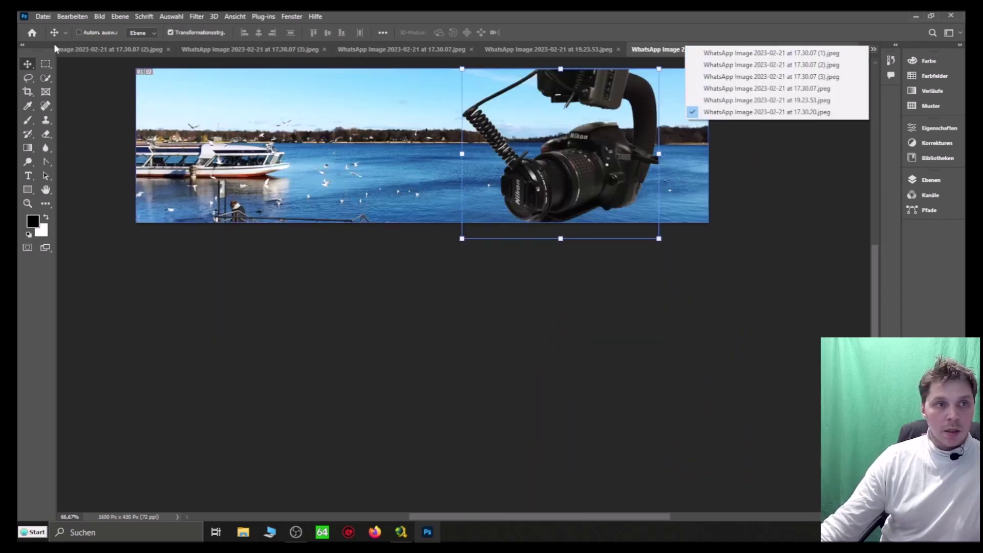
{"action": "left_click", "coordinate": [741, 53]}
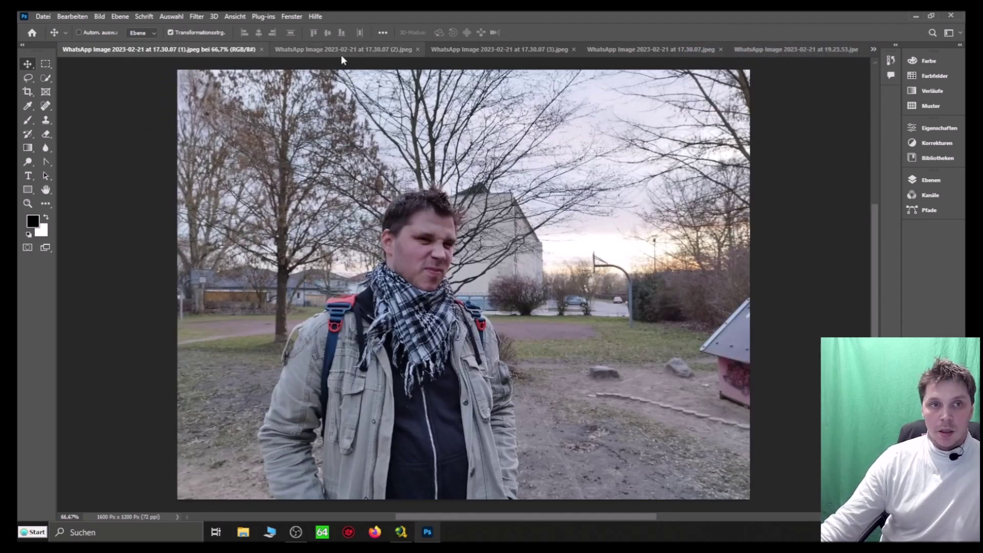
{"action": "left_click", "coordinate": [373, 50]}
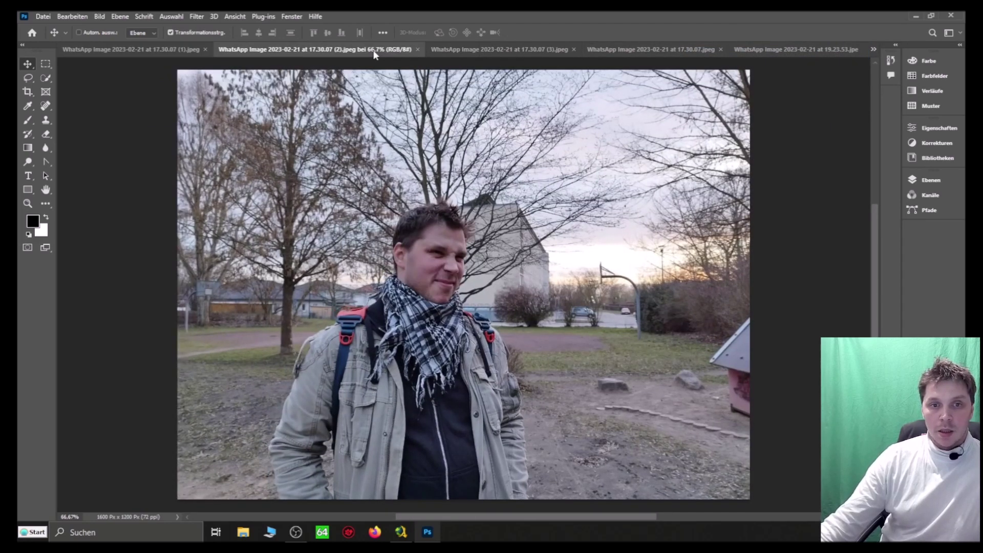
{"action": "left_click", "coordinate": [478, 50]}
{"action": "left_click", "coordinate": [645, 50]}
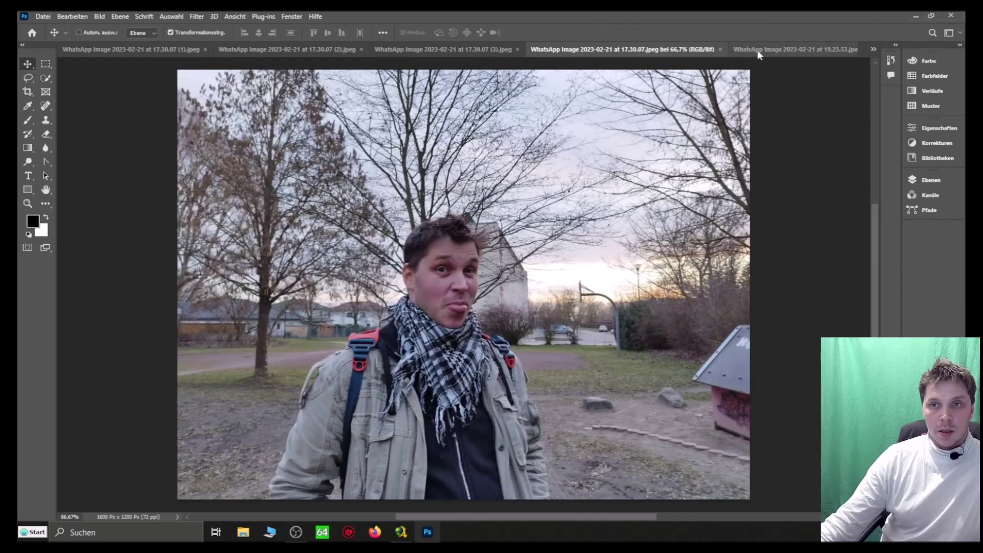
{"action": "left_click", "coordinate": [791, 50]}
{"action": "left_click", "coordinate": [117, 50]}
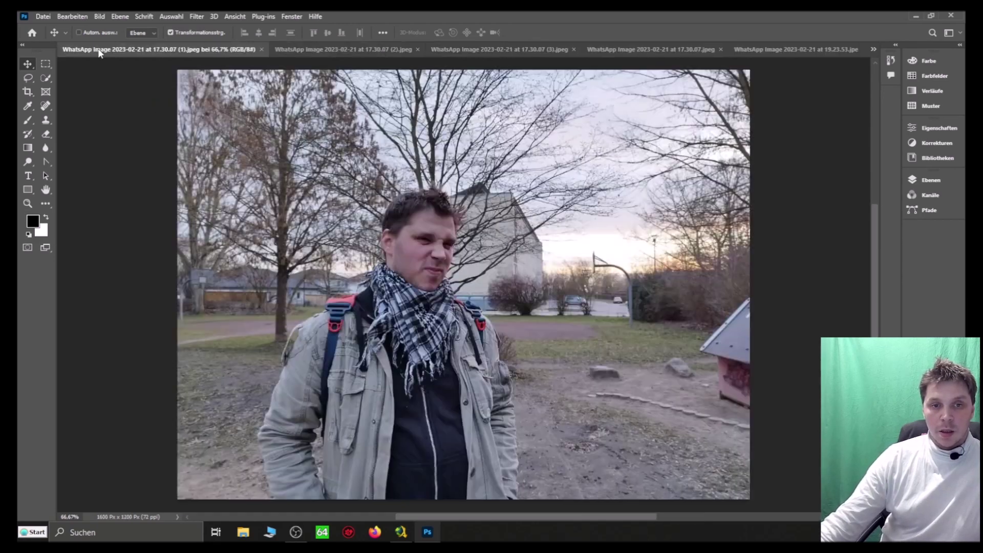
Compare the expressions and framing in the four open portrait photos, and check the camera photo.
{"action": "left_click", "coordinate": [325, 48]}
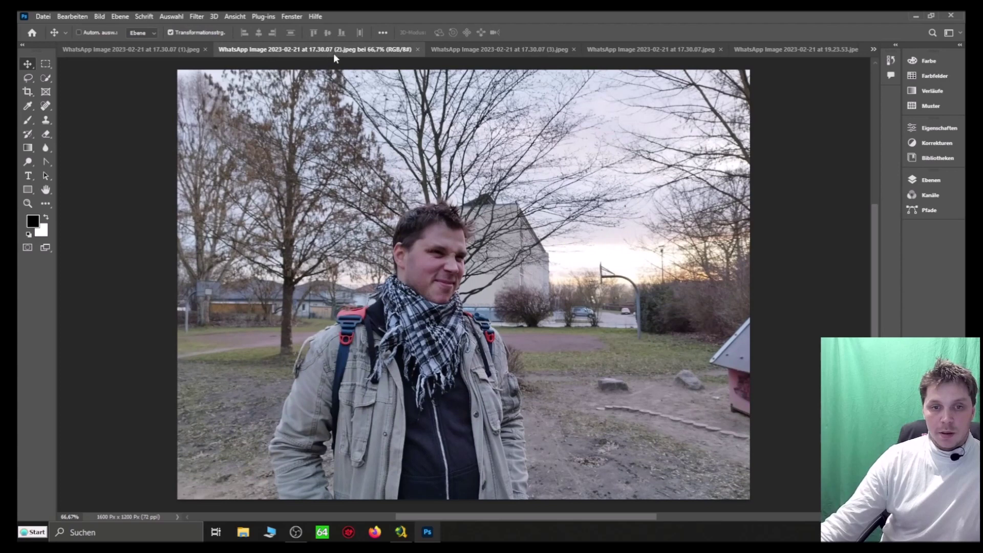
{"action": "left_click", "coordinate": [487, 49]}
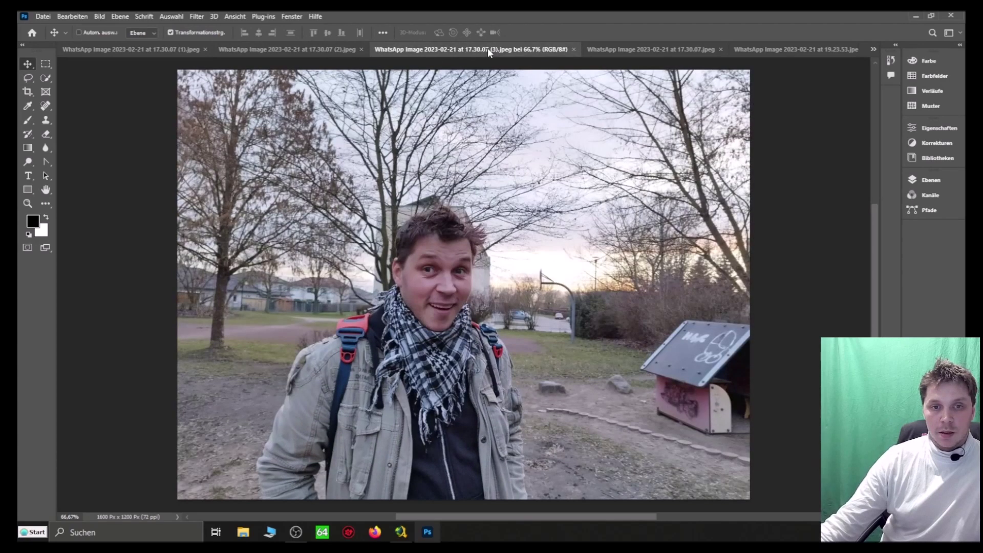
{"action": "left_click", "coordinate": [662, 49]}
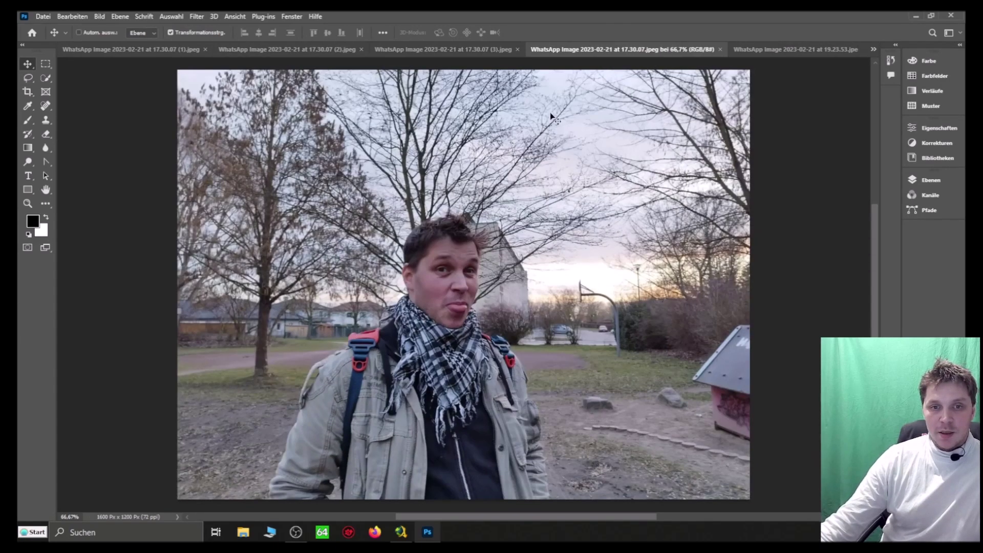
{"action": "left_click", "coordinate": [835, 49]}
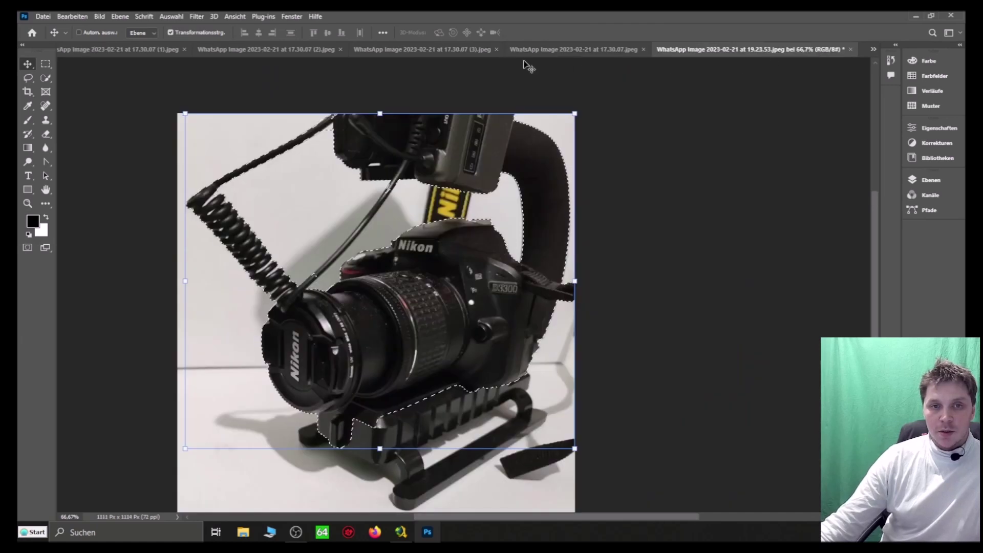
{"action": "left_click", "coordinate": [153, 49]}
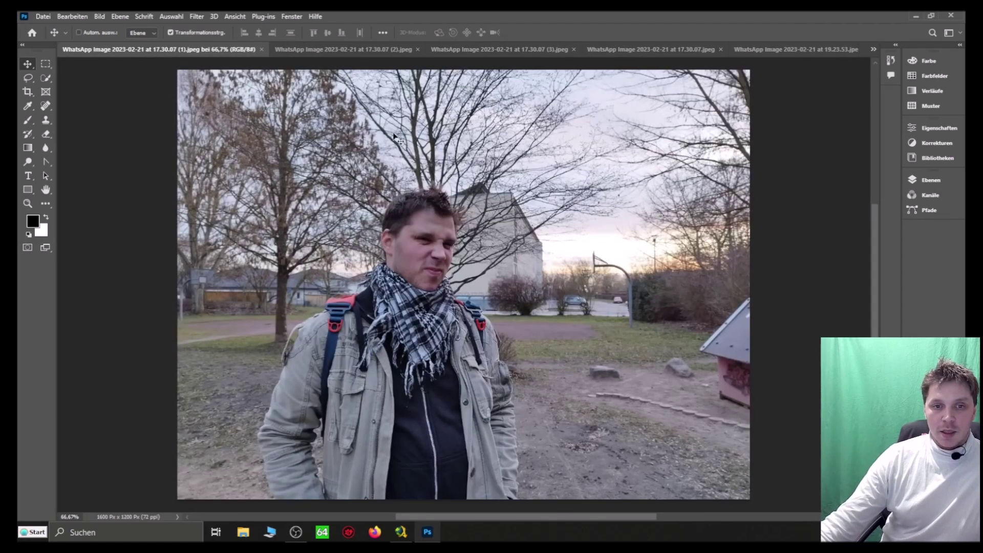
{"action": "left_click", "coordinate": [355, 47]}
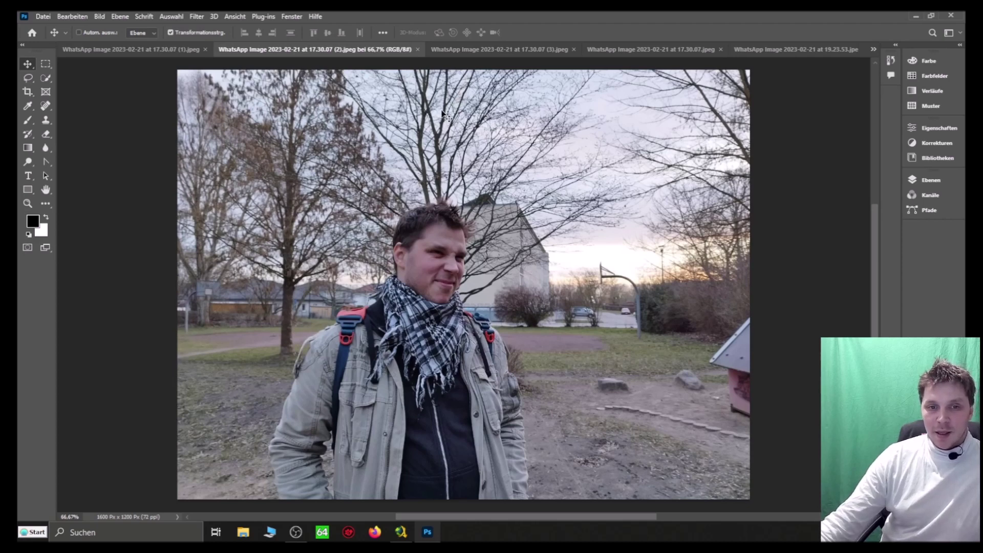
{"action": "left_click", "coordinate": [493, 52]}
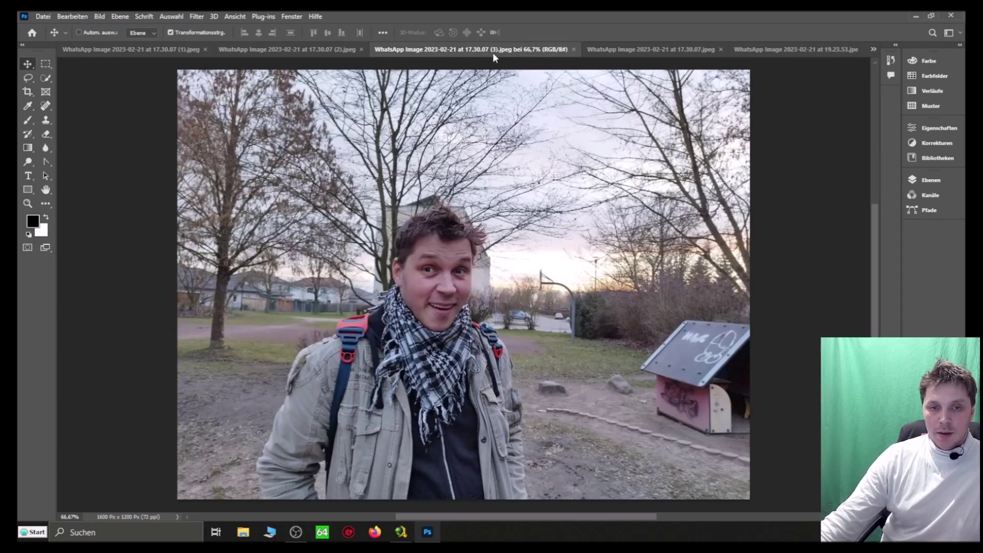
Crop the portrait photo ending in 17.30.07 (2) to a rectangular selection around the man's head, scarf and chest, about 430 × 618 px.
{"action": "left_click", "coordinate": [285, 49]}
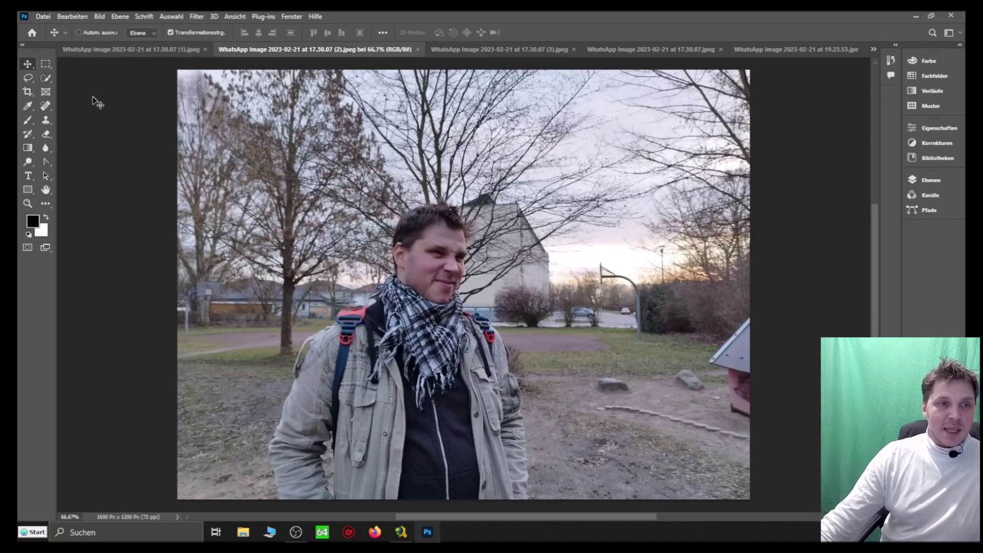
{"action": "left_click", "coordinate": [45, 63]}
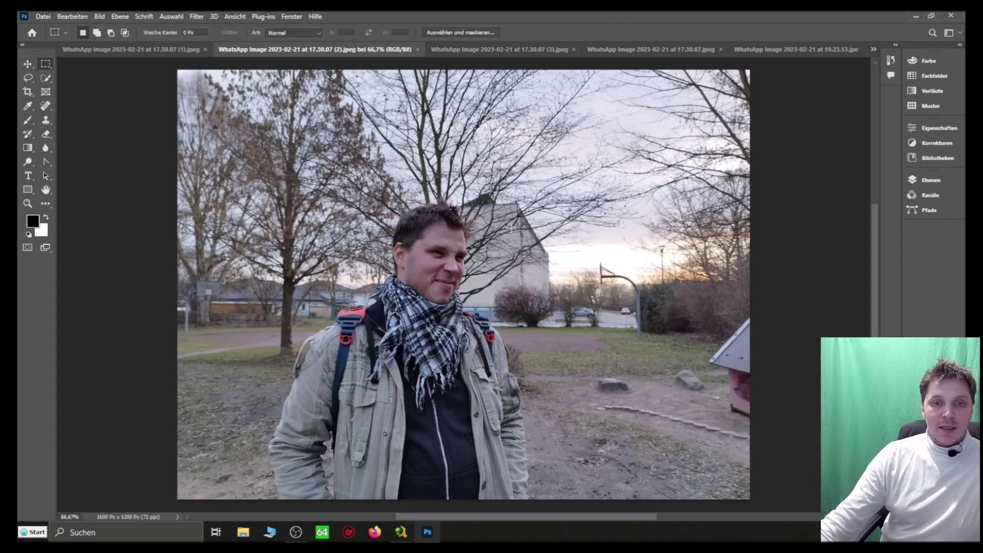
{"action": "left_click_drag", "start_coordinate": [495, 189], "coordinate": [344, 414]}
{"action": "left_click", "coordinate": [344, 414]}
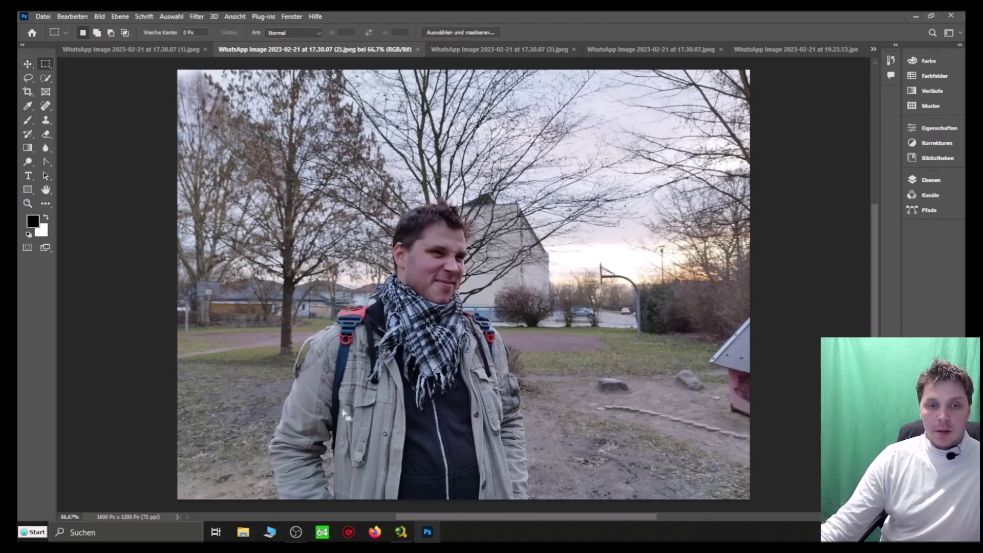
{"action": "left_click", "coordinate": [99, 16]}
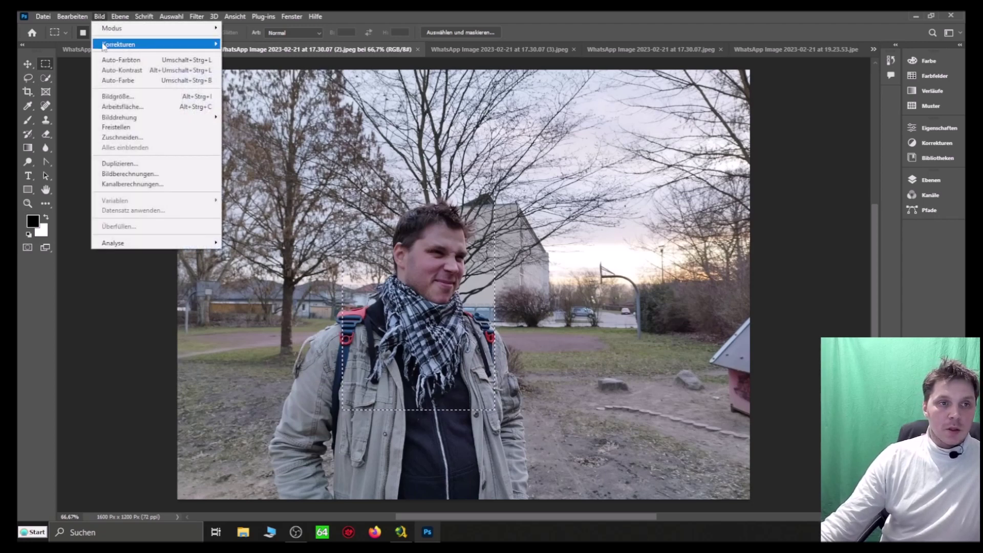
{"action": "left_click", "coordinate": [134, 128]}
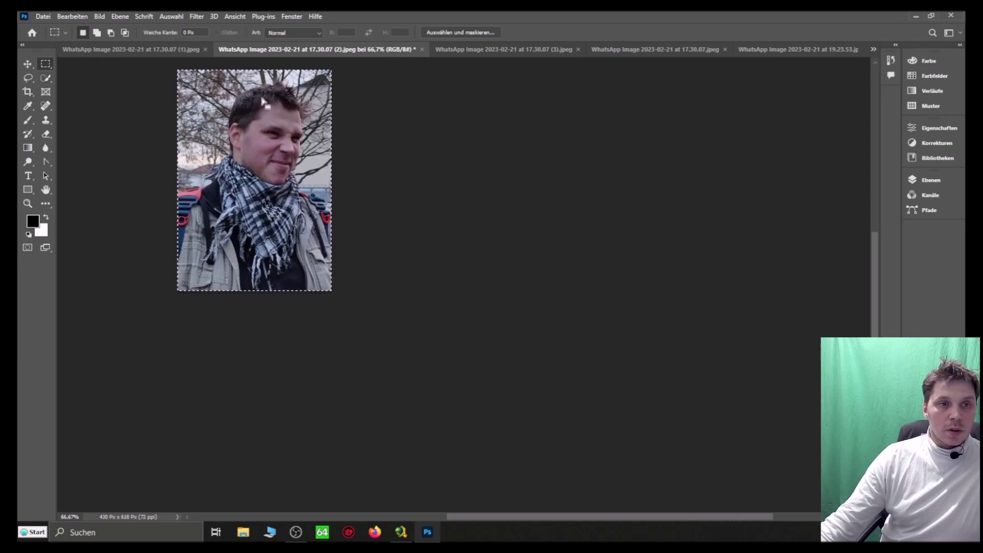
Activate the Quick Selection tool for the cropped portrait photo.
{"action": "left_click", "coordinate": [28, 204]}
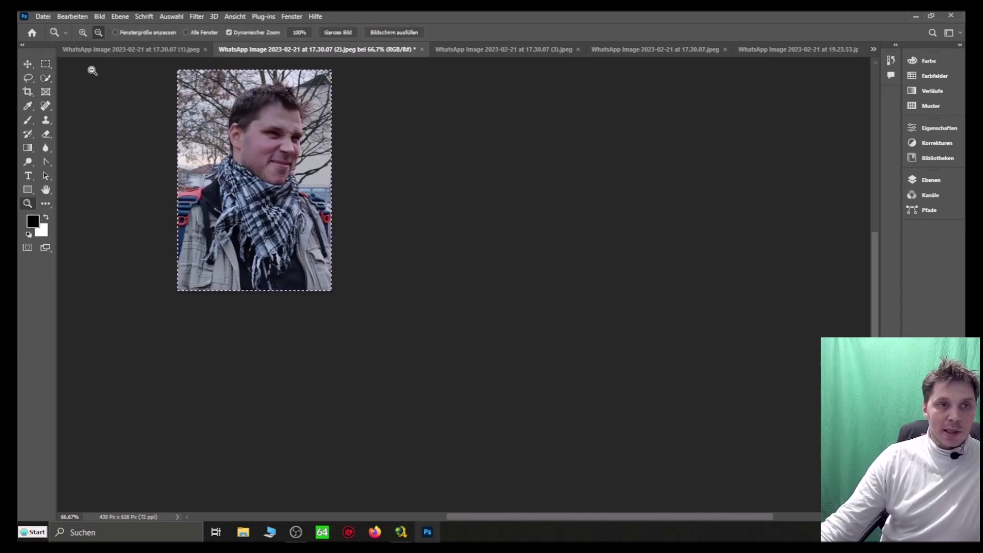
{"action": "left_click", "coordinate": [264, 99]}
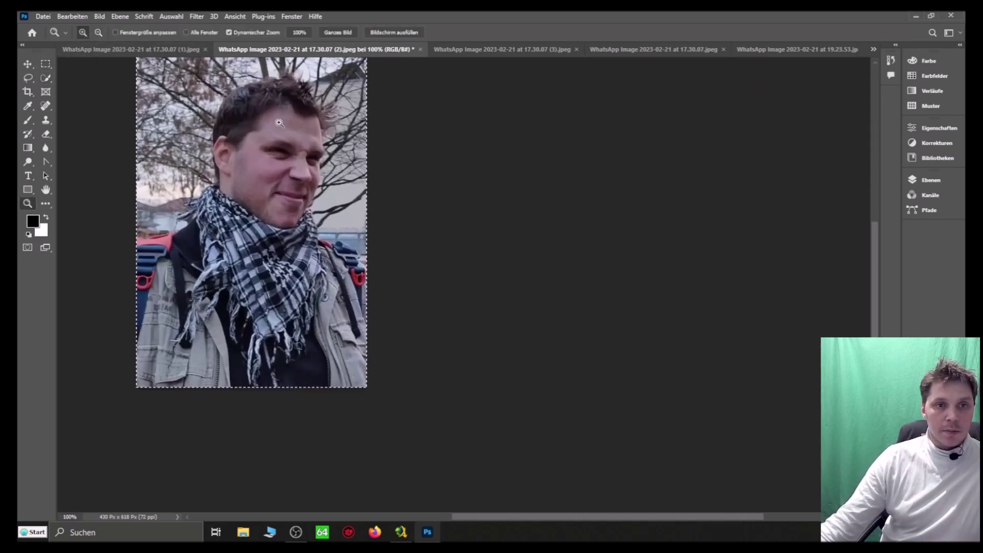
{"action": "left_click", "coordinate": [271, 153]}
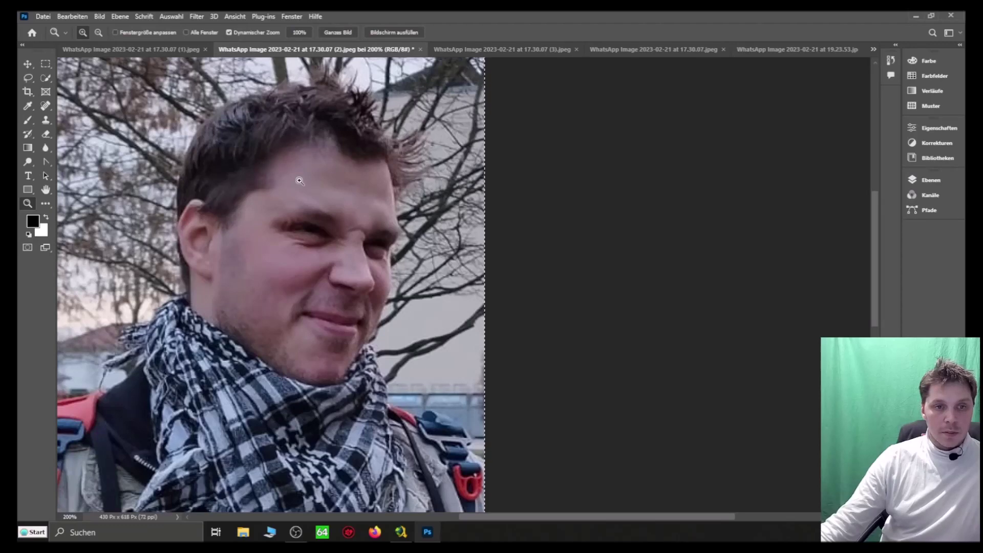
{"action": "left_click", "coordinate": [98, 32]}
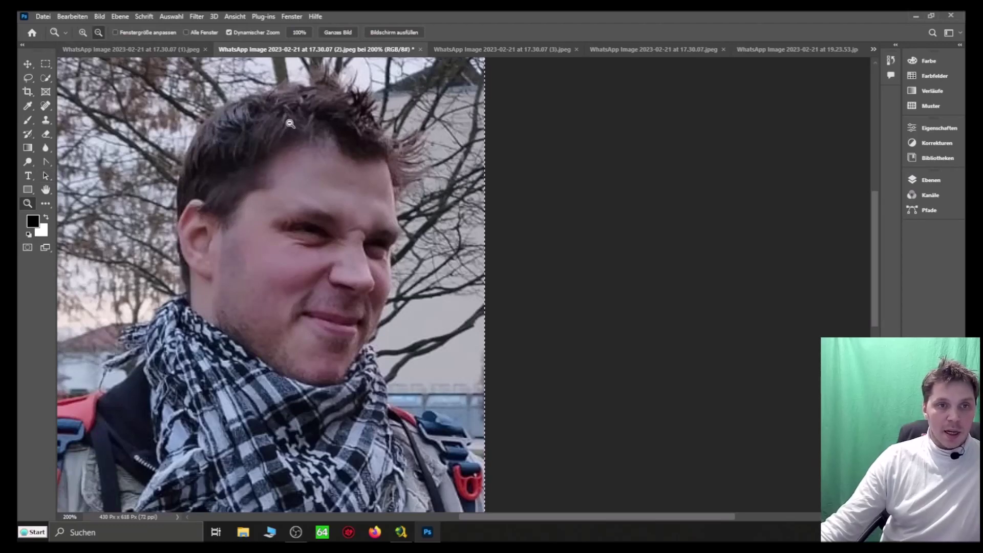
{"action": "left_click", "coordinate": [291, 123]}
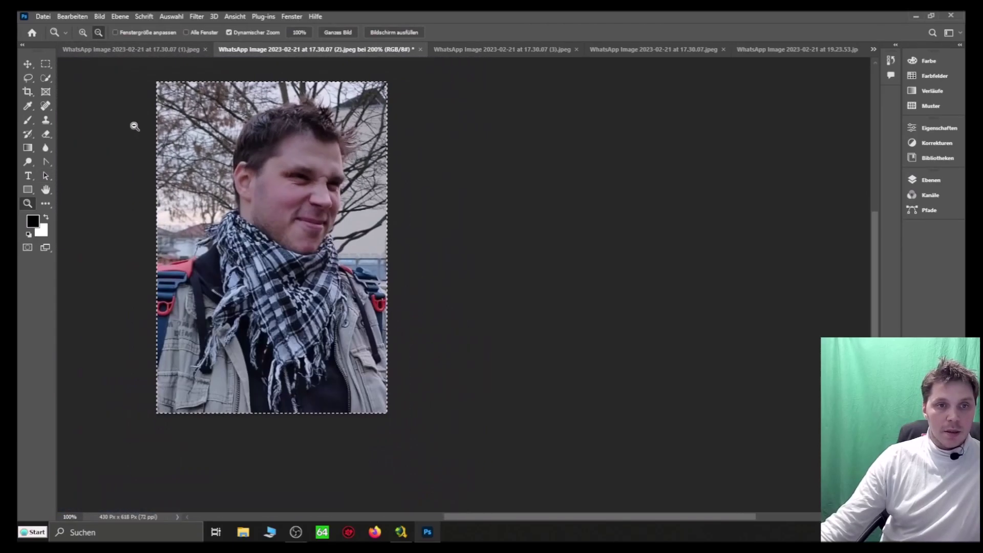
{"action": "left_click", "coordinate": [50, 77]}
{"action": "left_click", "coordinate": [101, 79]}
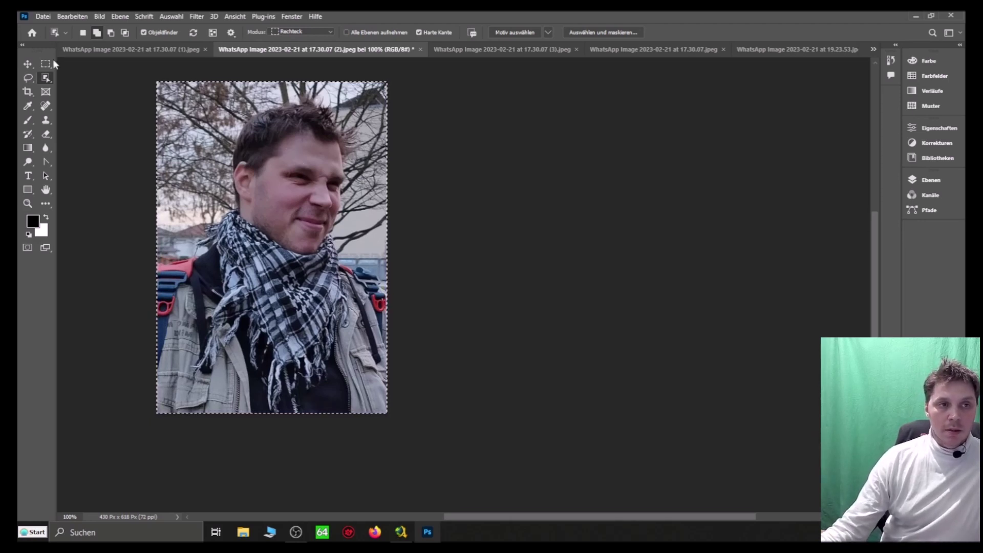
{"action": "key", "text": "v"}
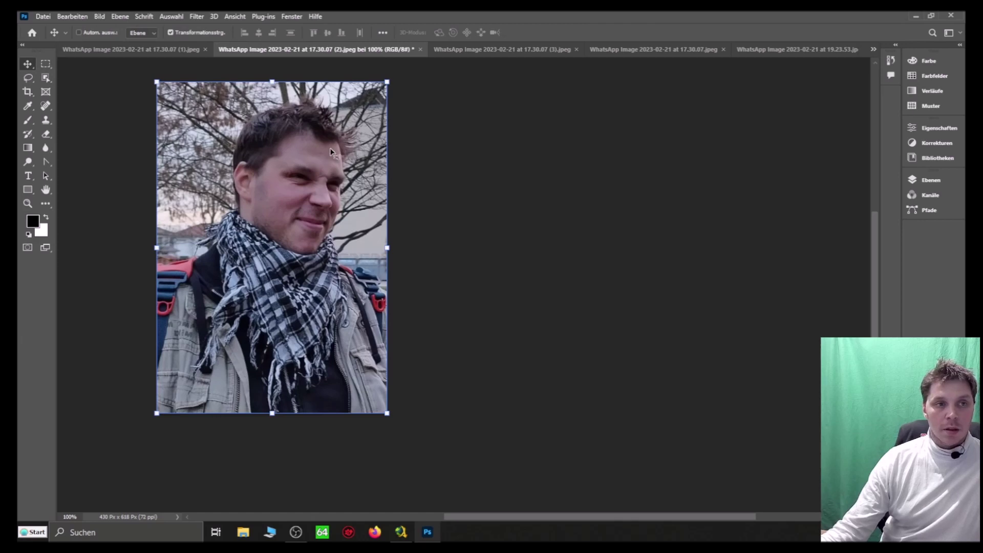
{"action": "left_click", "coordinate": [43, 78]}
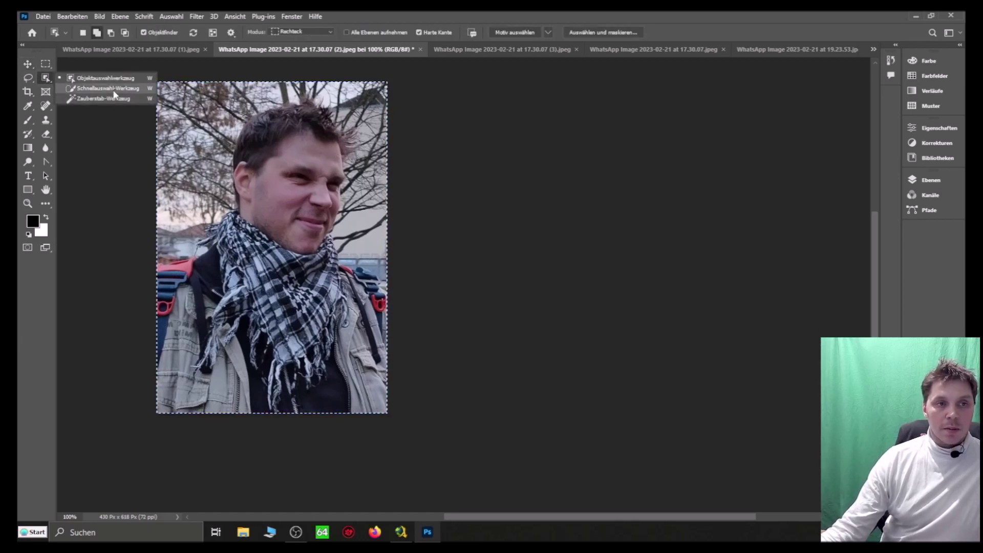
{"action": "left_click", "coordinate": [114, 90]}
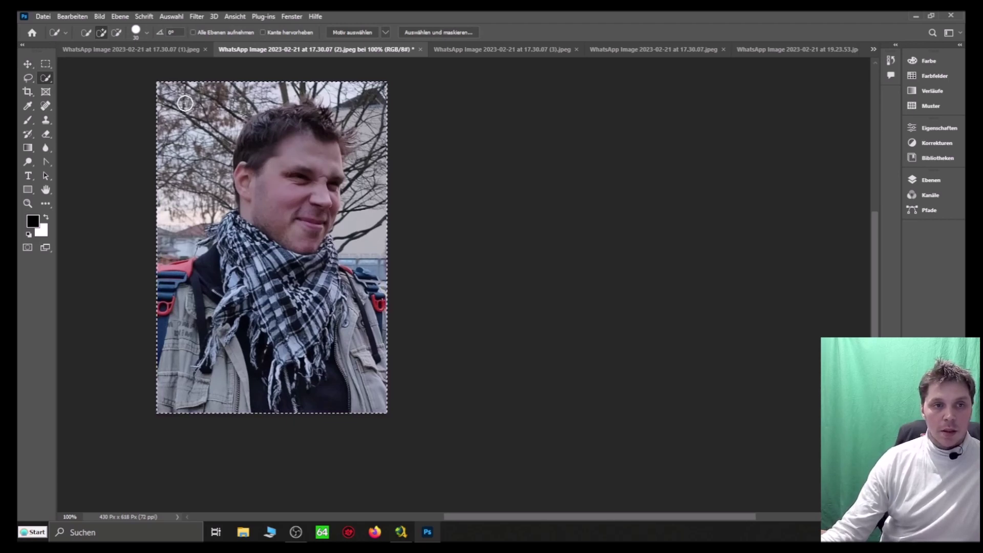
Remove the selection that surrounds the whole cropped portrait.
{"action": "left_click", "coordinate": [44, 65]}
{"action": "key", "text": "v"}
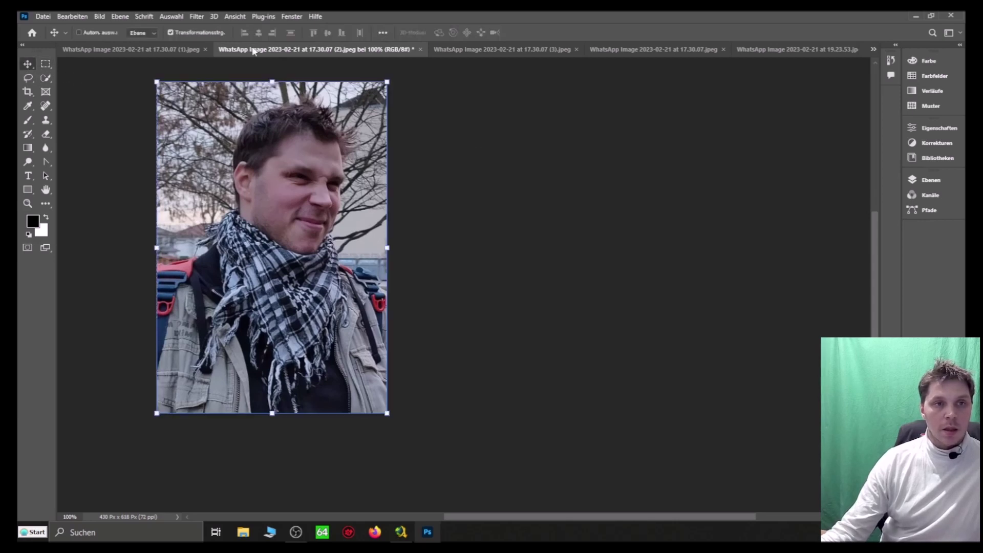
{"action": "left_click", "coordinate": [164, 16]}
{"action": "left_click", "coordinate": [190, 38]}
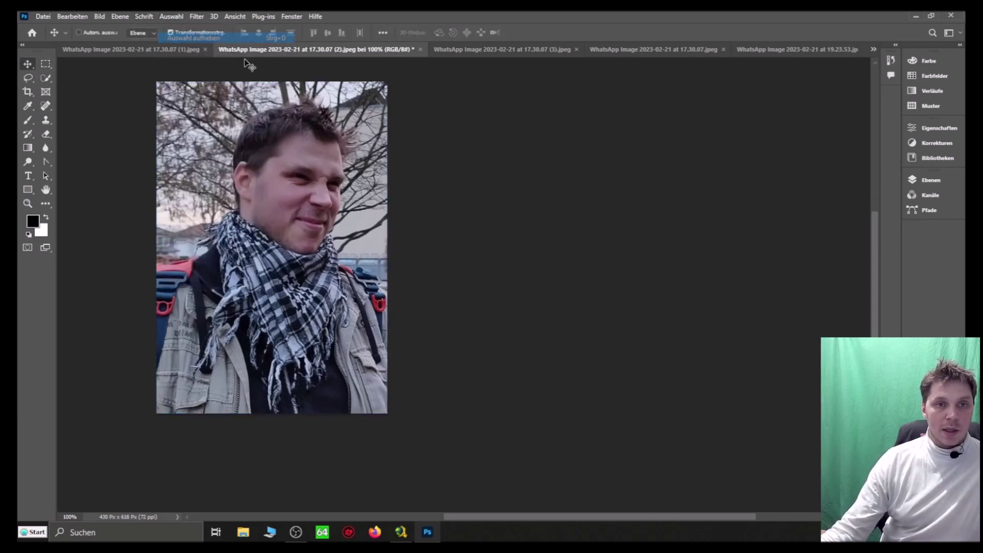
Try to select the man's head and part of the checkered scarf with the Quick Selection tool.
{"action": "left_click", "coordinate": [45, 77]}
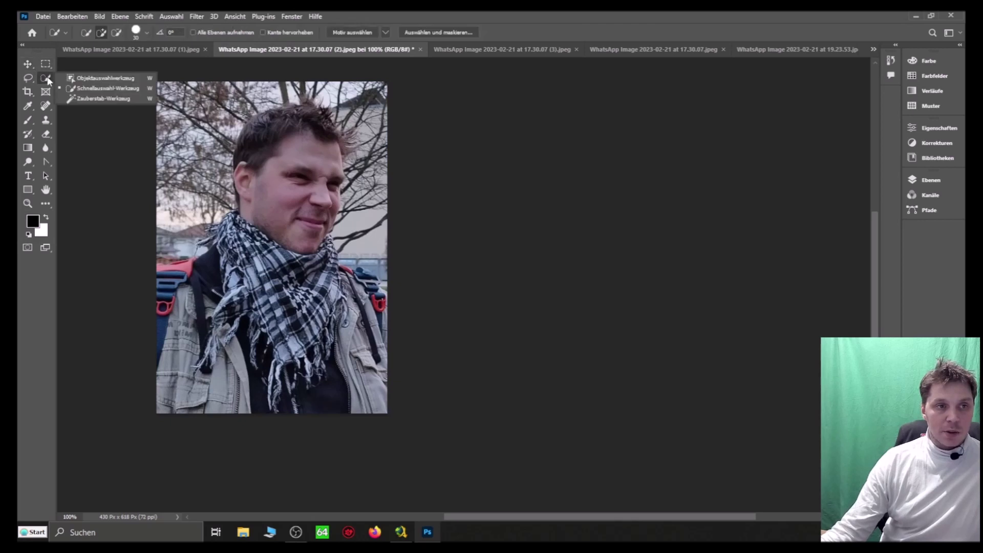
{"action": "left_click", "coordinate": [97, 87]}
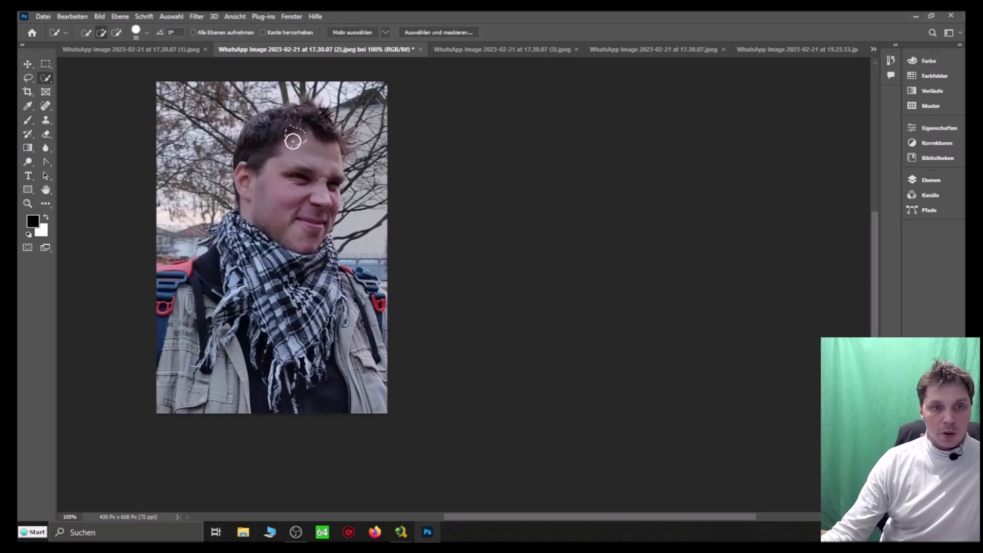
{"action": "left_click_drag", "start_coordinate": [287, 121], "coordinate": [300, 123]}
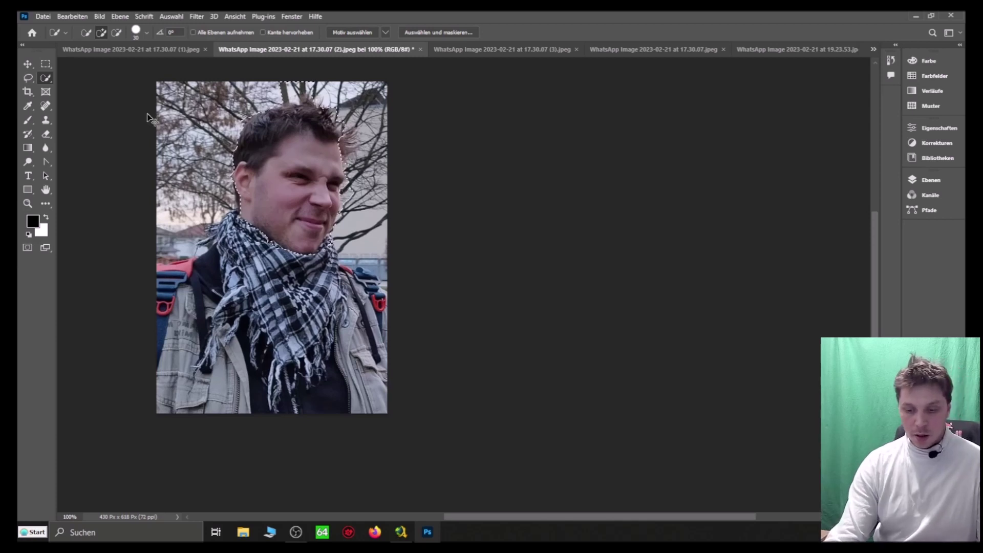
{"action": "key", "text": "ctrl+z"}
{"action": "key", "text": "ctrl+d"}
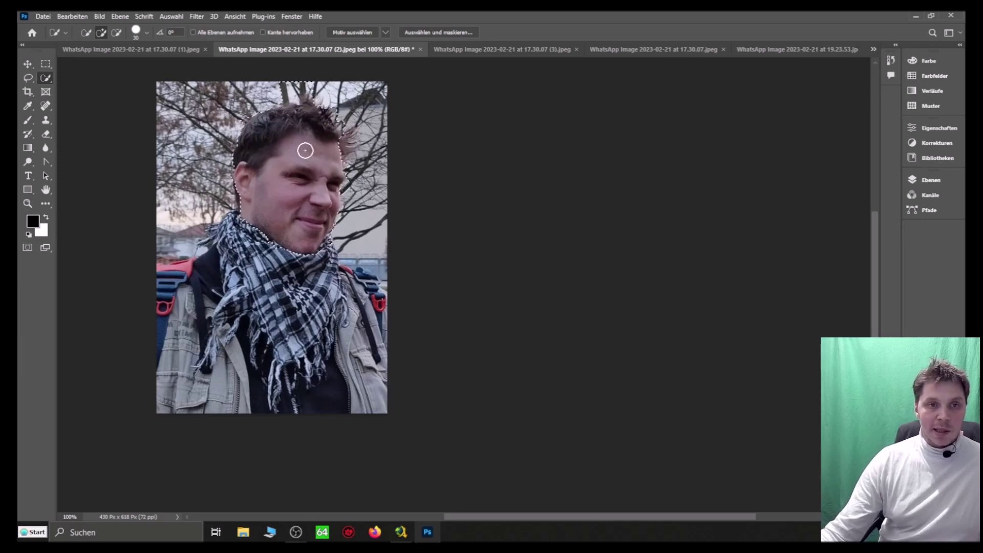
{"action": "mouse_move", "coordinate": [296, 298]}
{"action": "left_mouse_down"}
{"action": "mouse_move", "coordinate": [290, 304]}
{"action": "mouse_move", "coordinate": [267, 263]}
{"action": "left_mouse_up"}
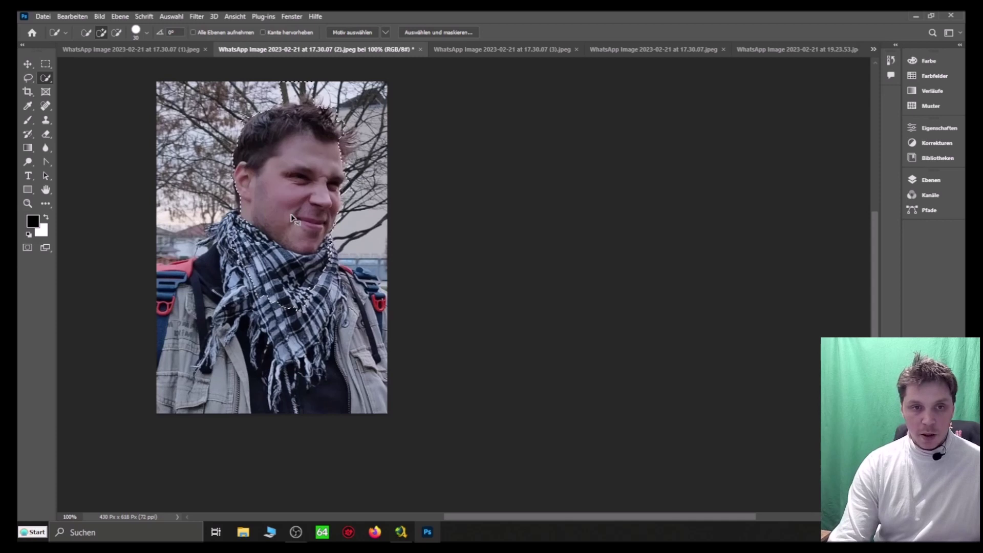
Undo the quick selection strokes on the scarf and face, and clear the remaining selection.
{"action": "key", "text": "ctrl+z"}
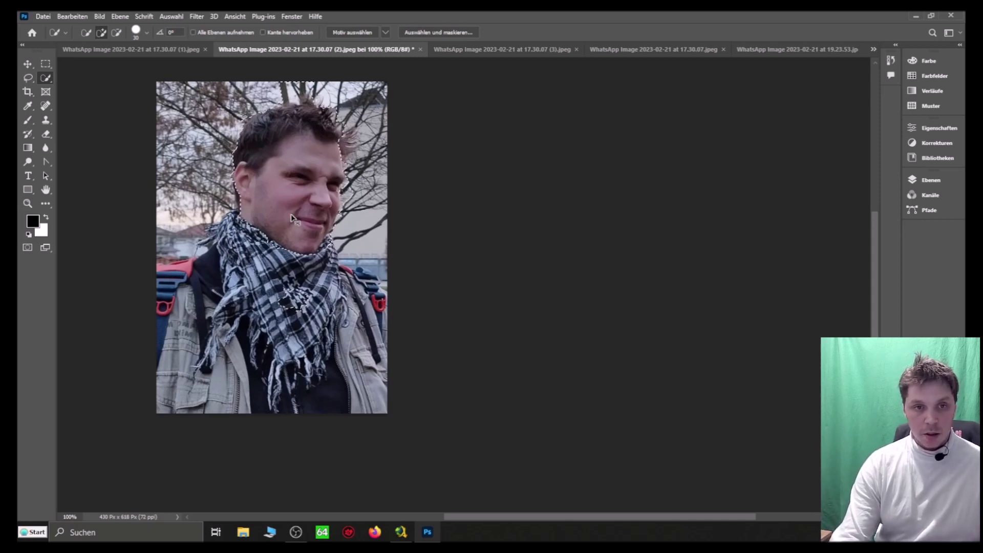
{"action": "key", "text": "ctrl+z"}
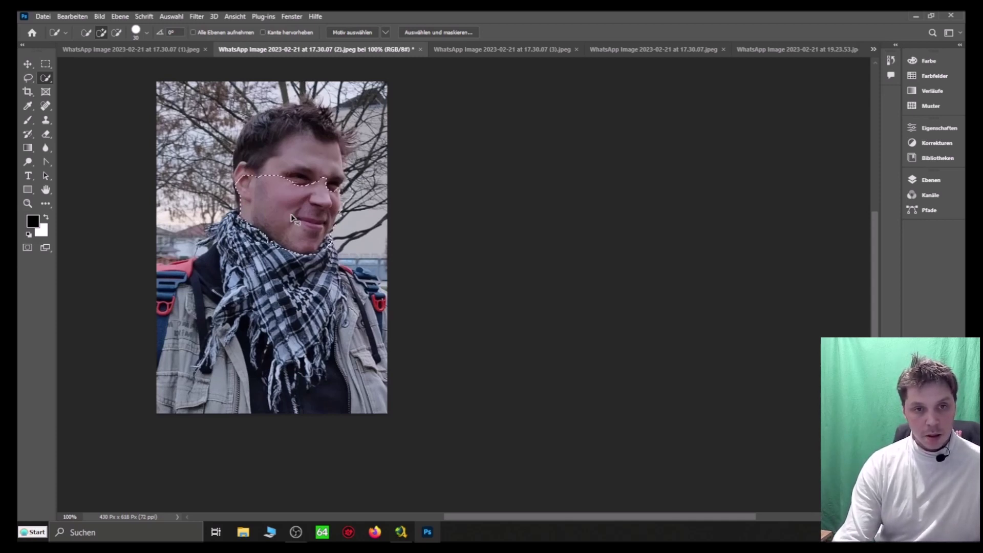
{"action": "key", "text": "ctrl+z"}
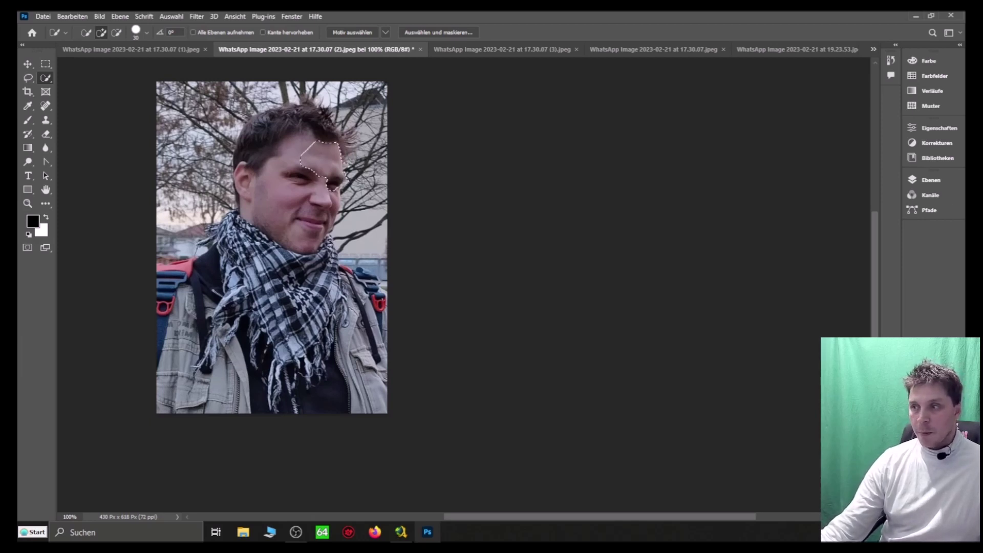
{"action": "key", "text": "ctrl+d"}
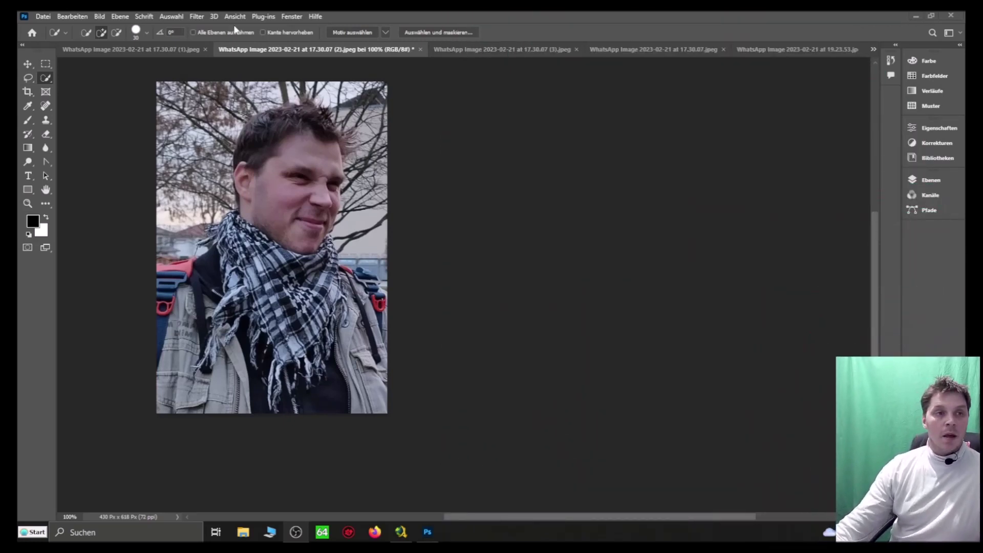
Create a 4728 x 1050 px document from the clipboard preset and paste the copied screenshot into it.
{"action": "left_click", "coordinate": [41, 17]}
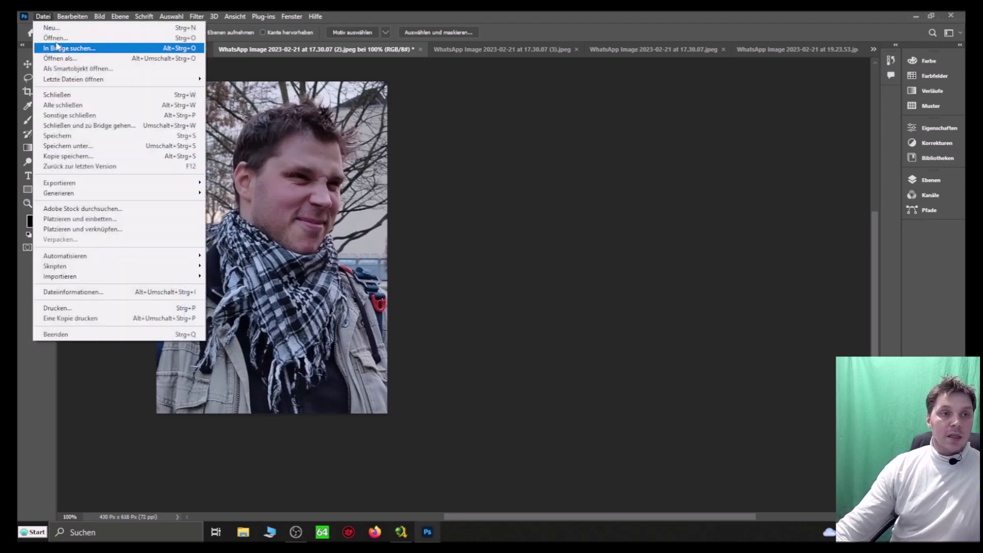
{"action": "left_click", "coordinate": [51, 28]}
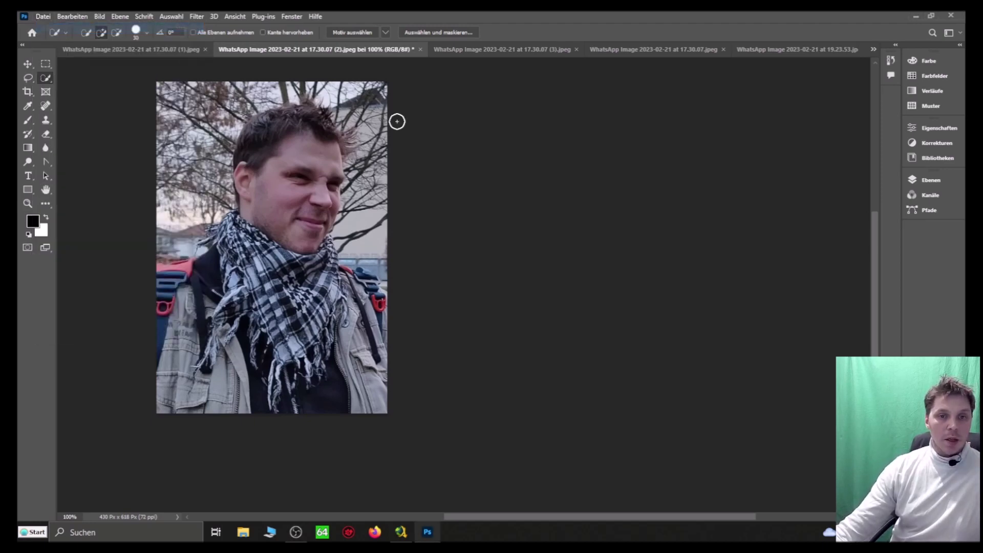
{"action": "key", "text": "Return"}
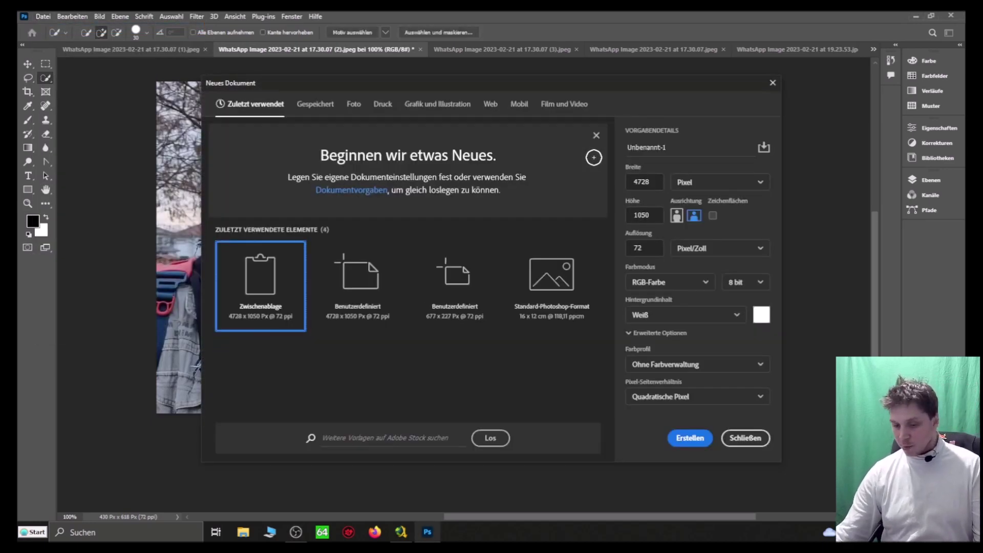
{"action": "key", "text": "ctrl+v"}
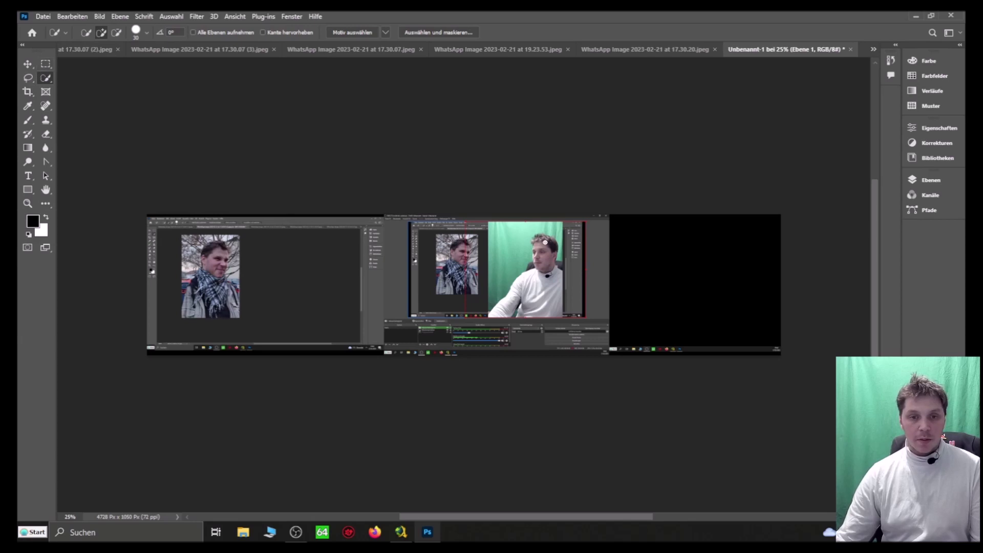
Select a rectangle around the man's green-screen webcam picture in the pasted screenshot and crop the image to it.
{"action": "left_click", "coordinate": [46, 64]}
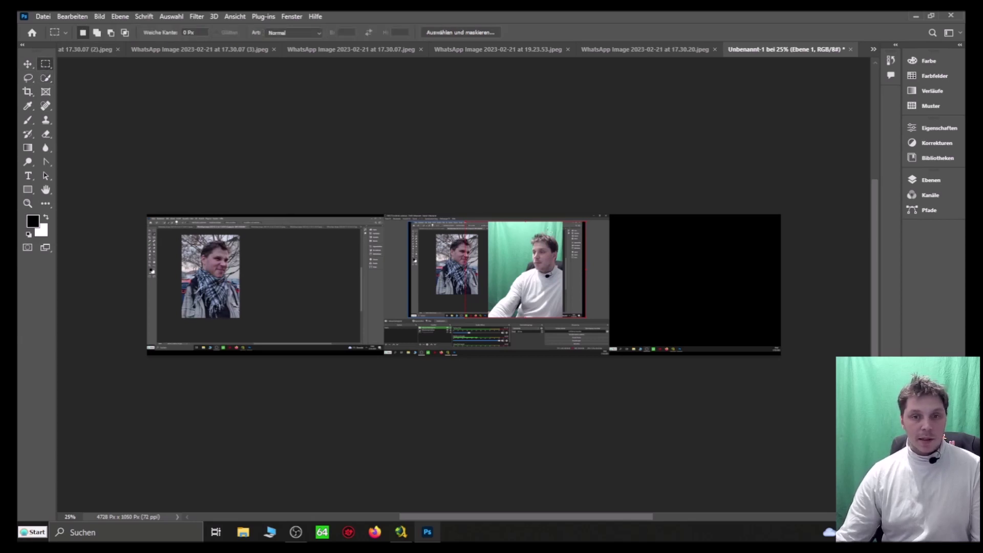
{"action": "left_click_drag", "start_coordinate": [568, 219], "coordinate": [475, 323]}
{"action": "left_click", "coordinate": [99, 16]}
{"action": "mouse_move", "coordinate": [154, 122]}
{"action": "left_click", "coordinate": [154, 127]}
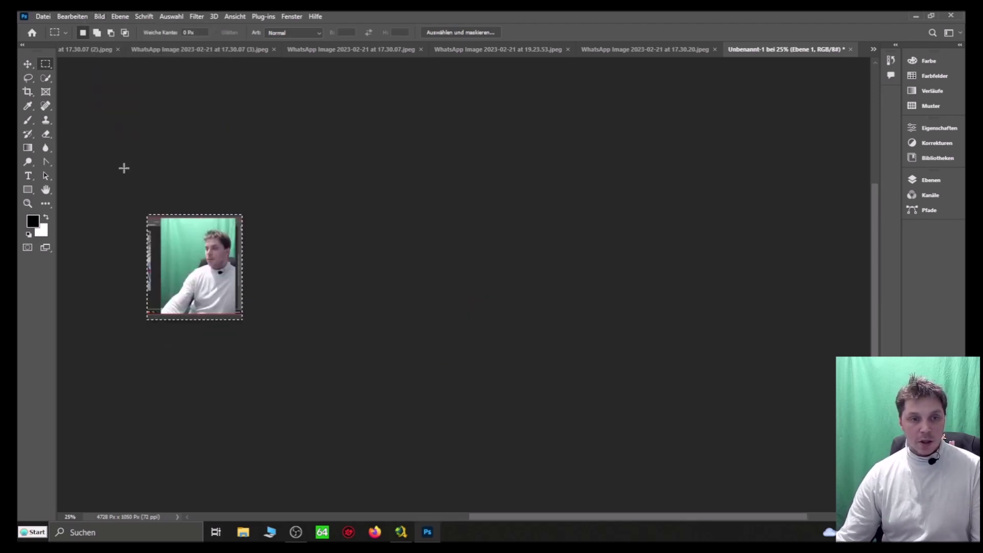
Examine the cropped webcam picture of the man at 100% magnification.
{"action": "left_click", "coordinate": [27, 203]}
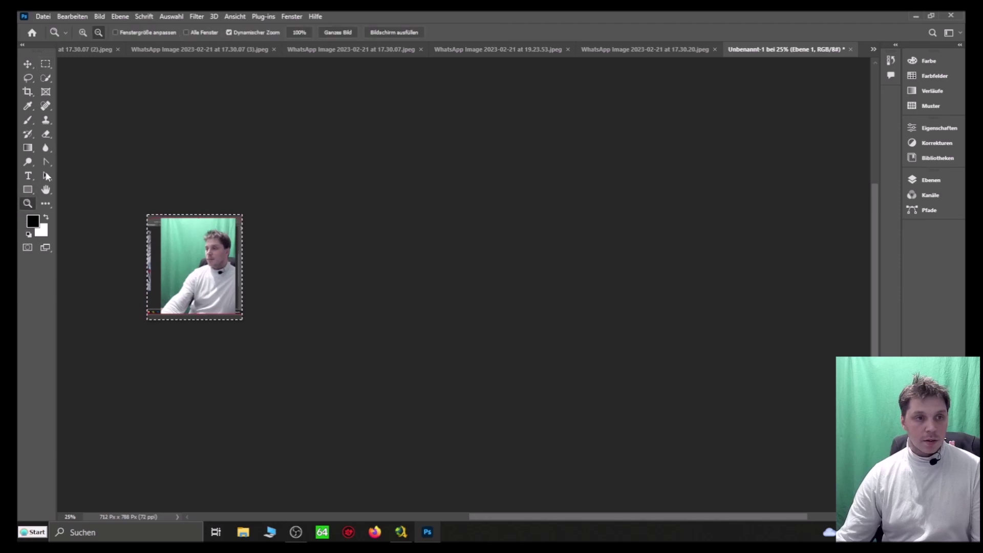
{"action": "left_click", "coordinate": [188, 213]}
{"action": "left_click_drag", "start_coordinate": [170, 223], "coordinate": [488, 459]}
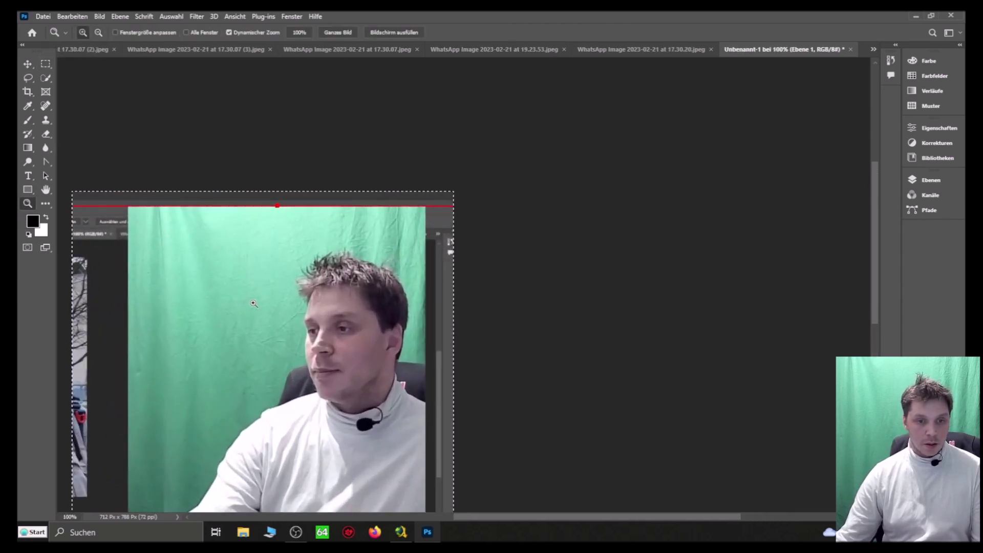
{"action": "left_click_drag", "start_coordinate": [877, 190], "coordinate": [876, 253]}
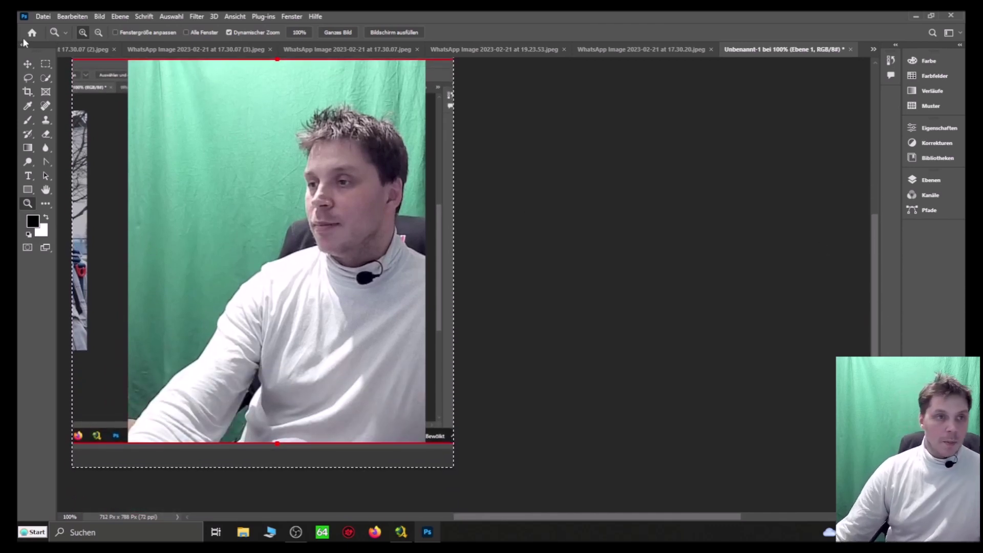
{"action": "left_click", "coordinate": [98, 16]}
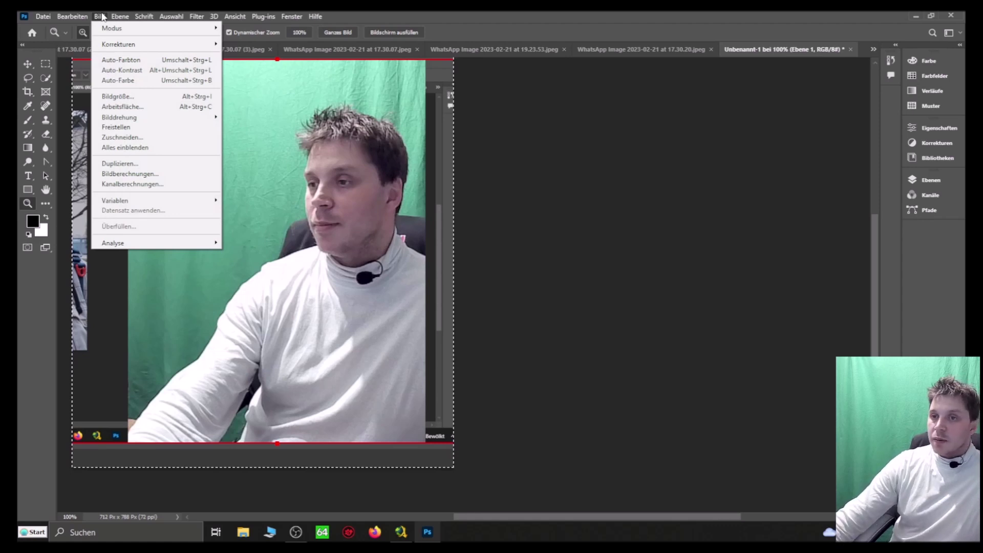
{"action": "left_click", "coordinate": [103, 18]}
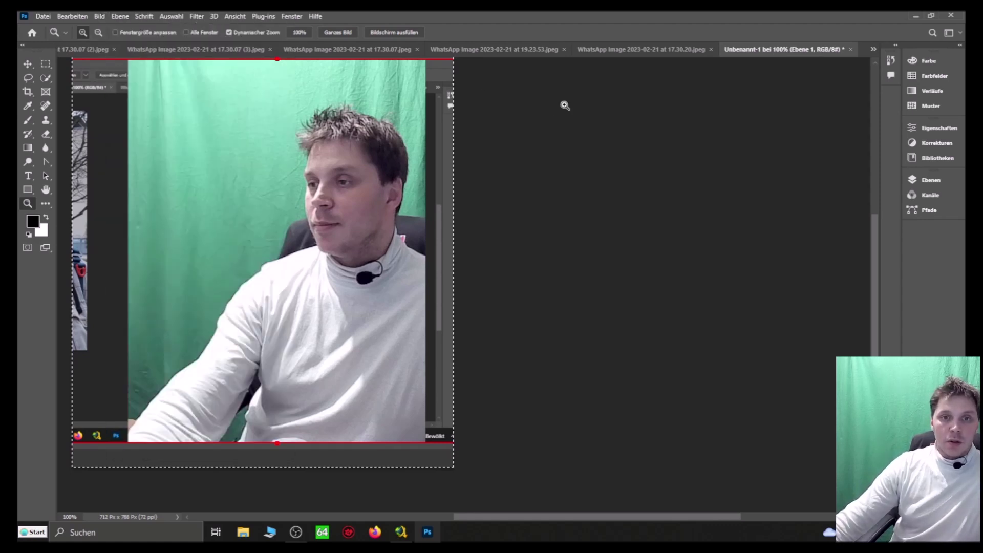
{"action": "right_click", "coordinate": [378, 106]}
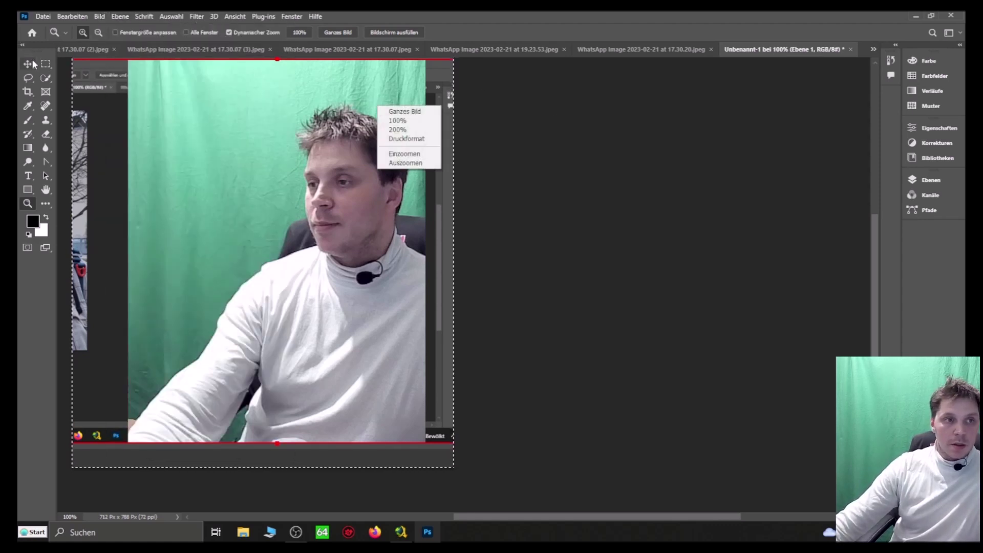
{"action": "key", "text": "Escape"}
{"action": "left_click", "coordinate": [548, 113]}
{"action": "left_click", "coordinate": [548, 114]}
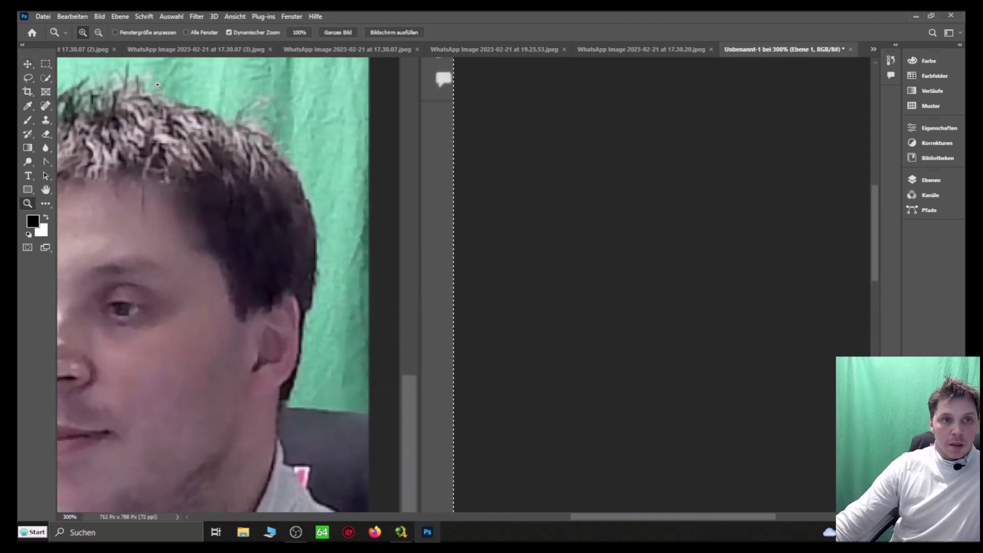
{"action": "left_click", "coordinate": [99, 32]}
{"action": "left_click", "coordinate": [441, 63]}
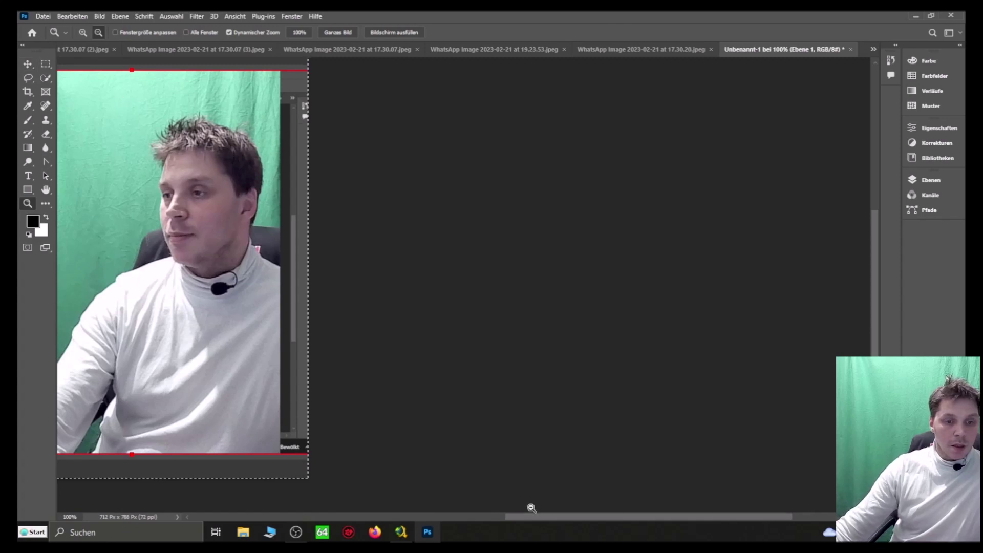
{"action": "left_click_drag", "start_coordinate": [590, 517], "coordinate": [517, 517]}
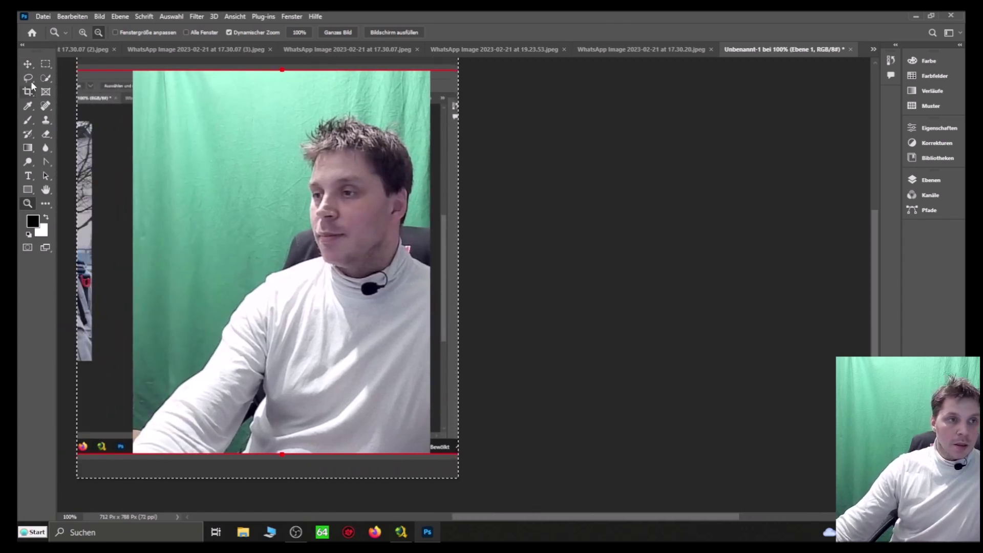
Activate the Move tool and remove the selection around the cropped webcam picture.
{"action": "left_click", "coordinate": [28, 61]}
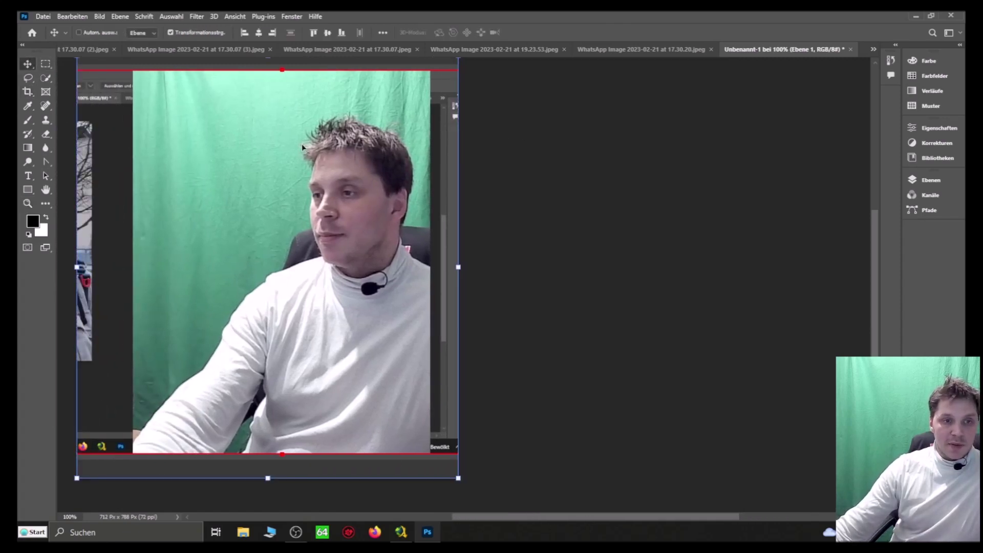
{"action": "left_click", "coordinate": [171, 16]}
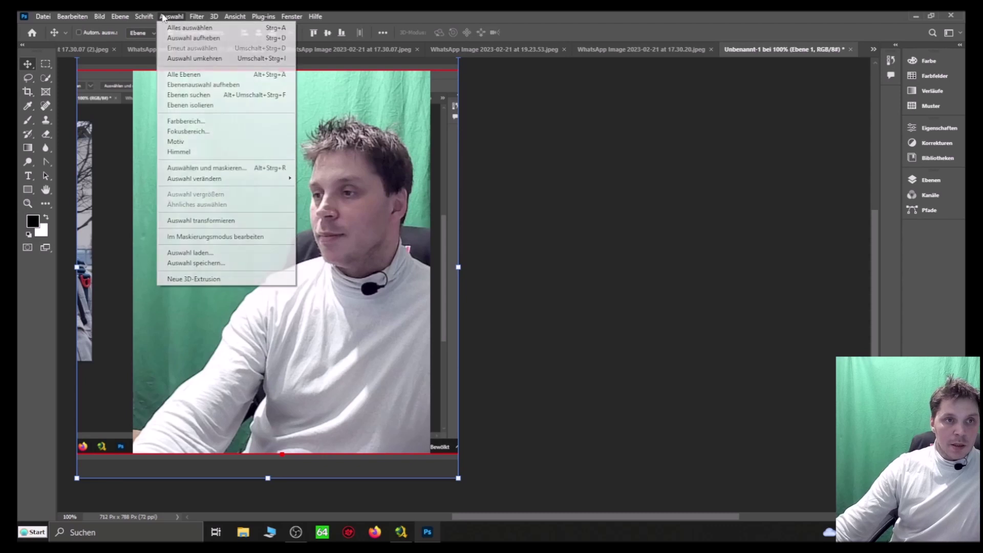
{"action": "left_click", "coordinate": [196, 39]}
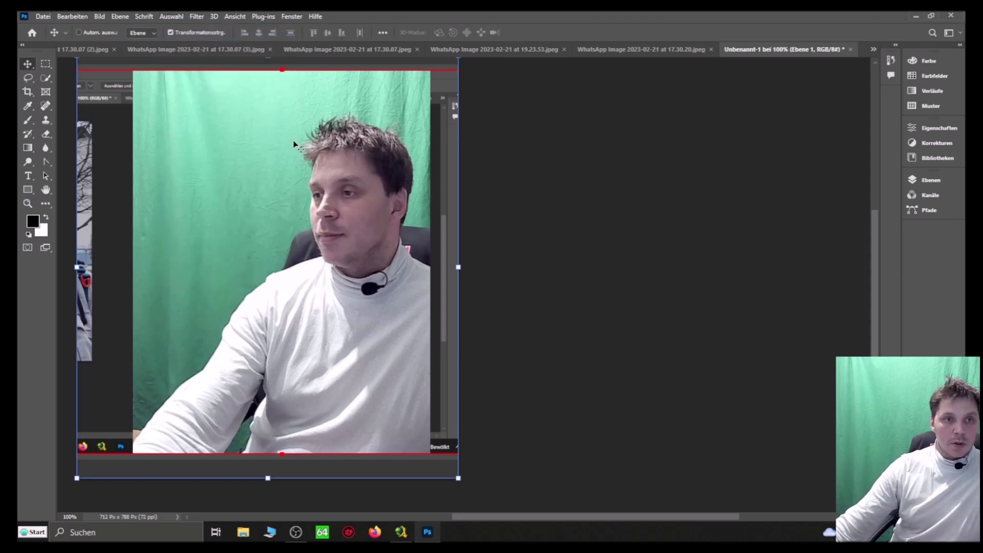
{"action": "right_click", "coordinate": [267, 141]}
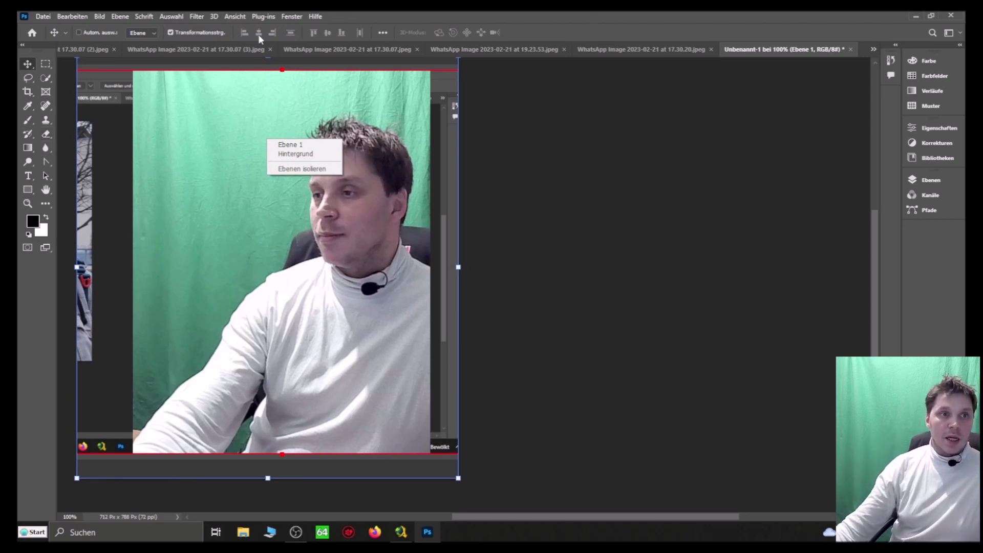
Try rotating the webcam picture 90° clockwise, and turn it back 90° counterclockwise.
{"action": "left_click", "coordinate": [99, 16]}
{"action": "left_click", "coordinate": [100, 16]}
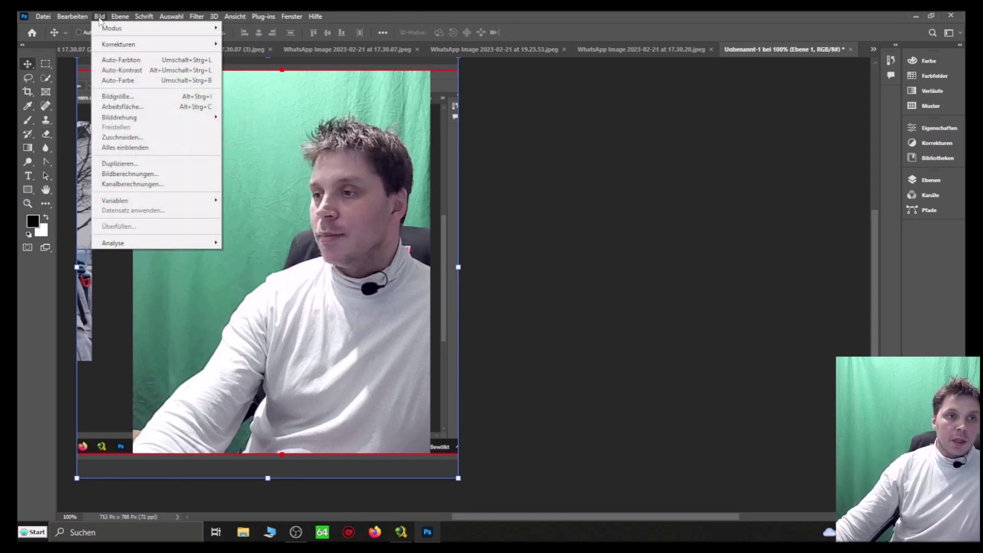
{"action": "mouse_move", "coordinate": [125, 117]}
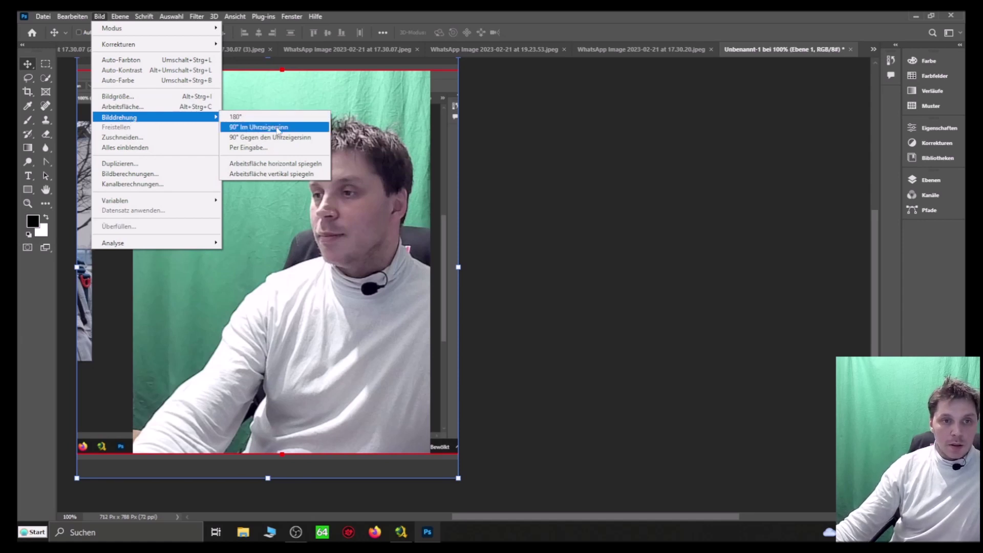
{"action": "left_click", "coordinate": [277, 129]}
{"action": "left_click", "coordinate": [100, 16]}
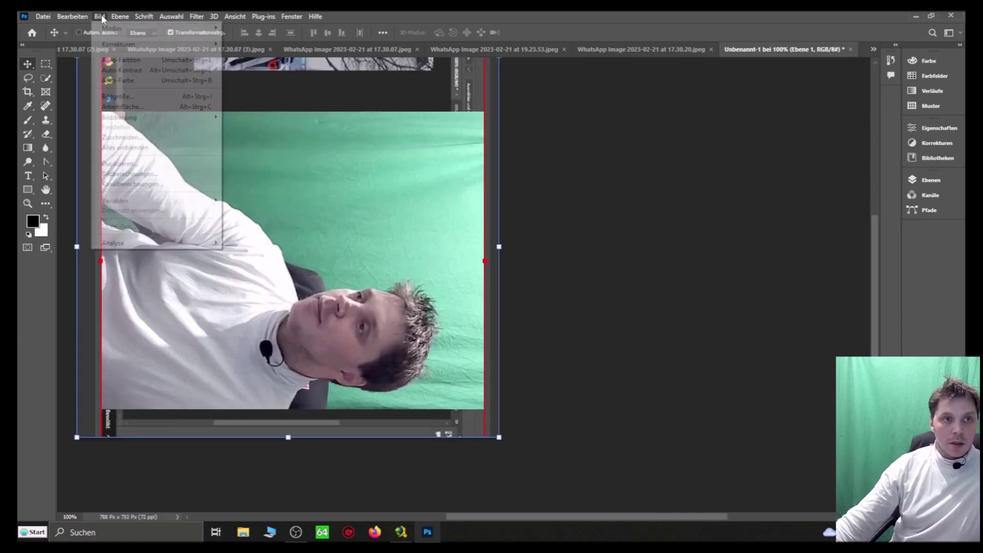
{"action": "mouse_move", "coordinate": [186, 122]}
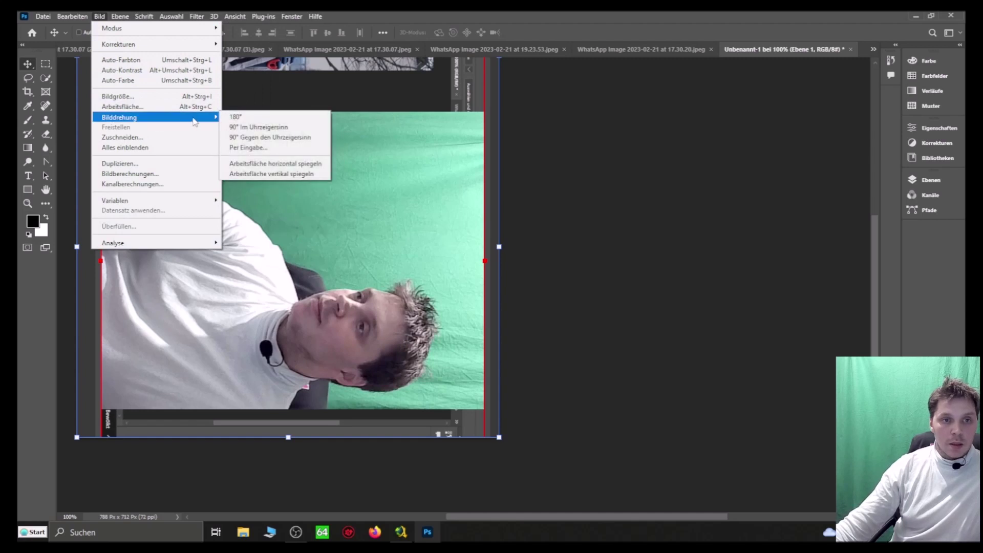
{"action": "left_click", "coordinate": [295, 139]}
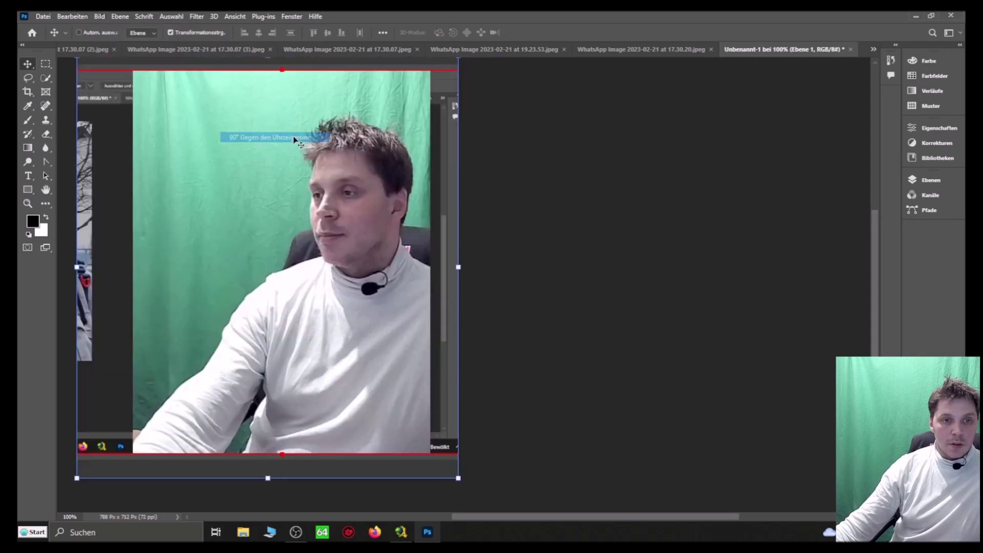
Flip the webcam picture's canvas horizontally.
{"action": "left_click", "coordinate": [97, 17]}
{"action": "mouse_move", "coordinate": [210, 119]}
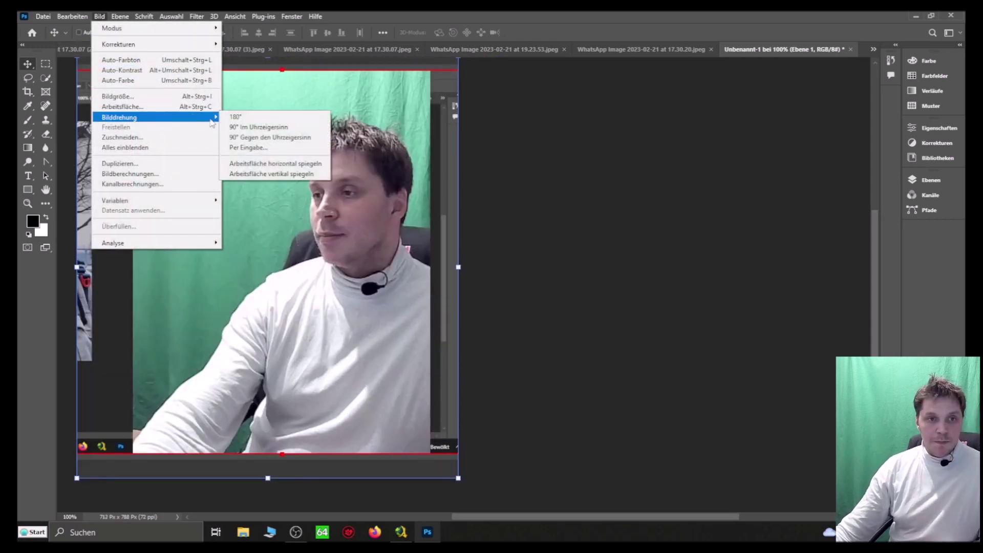
{"action": "left_click", "coordinate": [303, 164]}
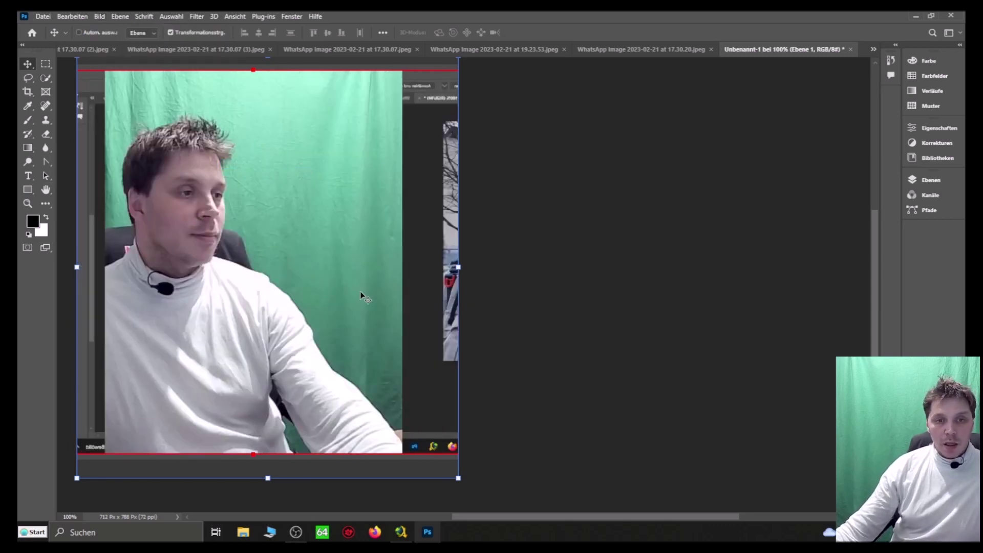
Select the man's head, sweater and outstretched arm against the green screen with the Quick Selection tool.
{"action": "left_click", "coordinate": [50, 78]}
{"action": "right_click", "coordinate": [51, 76]}
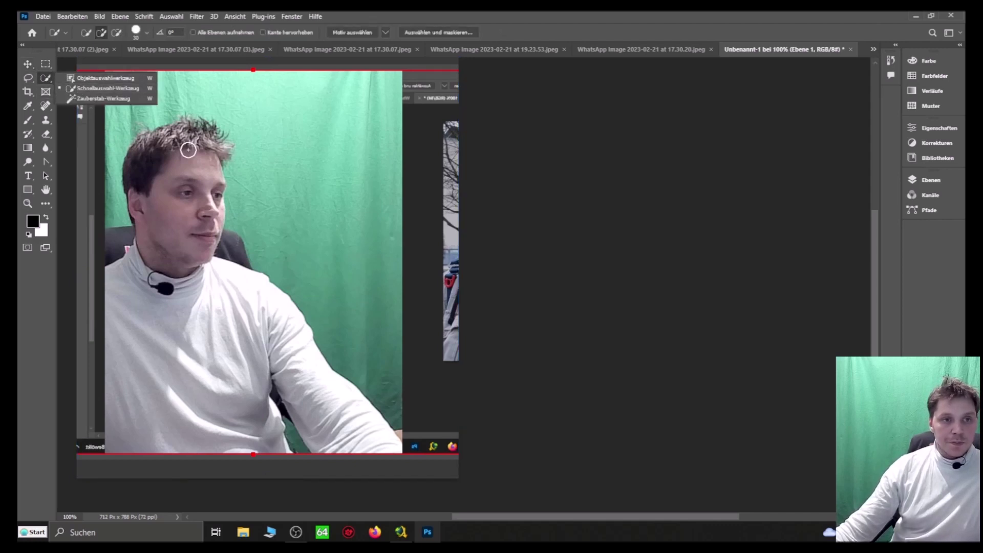
{"action": "mouse_move", "coordinate": [169, 146]}
{"action": "left_mouse_down"}
{"action": "mouse_move", "coordinate": [188, 138]}
{"action": "mouse_move", "coordinate": [226, 154]}
{"action": "mouse_move", "coordinate": [142, 246]}
{"action": "mouse_move", "coordinate": [145, 147]}
{"action": "mouse_move", "coordinate": [156, 266]}
{"action": "left_mouse_up"}
{"action": "left_click_drag", "start_coordinate": [150, 317], "coordinate": [156, 338]}
{"action": "left_click_drag", "start_coordinate": [243, 324], "coordinate": [331, 407]}
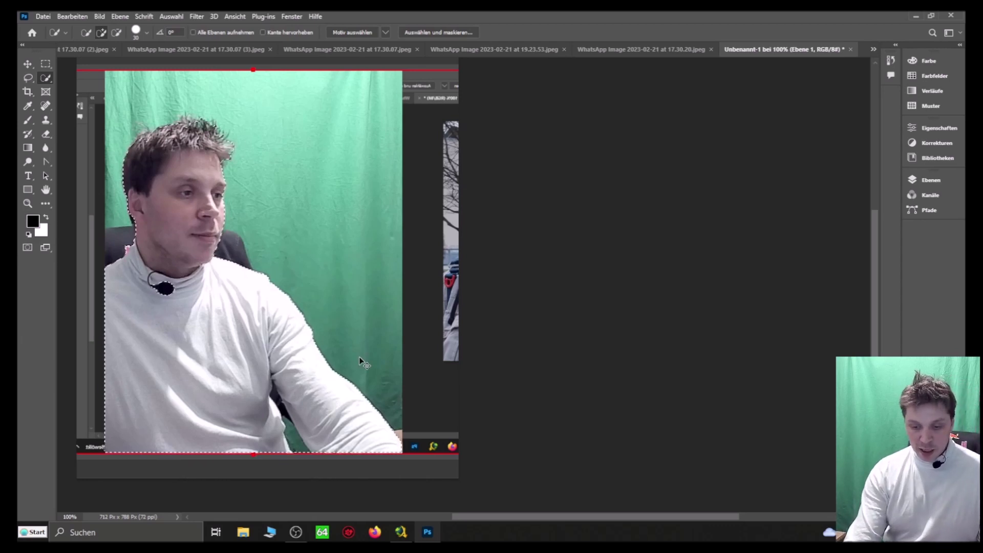
{"action": "left_click_drag", "start_coordinate": [360, 356], "coordinate": [261, 367]}
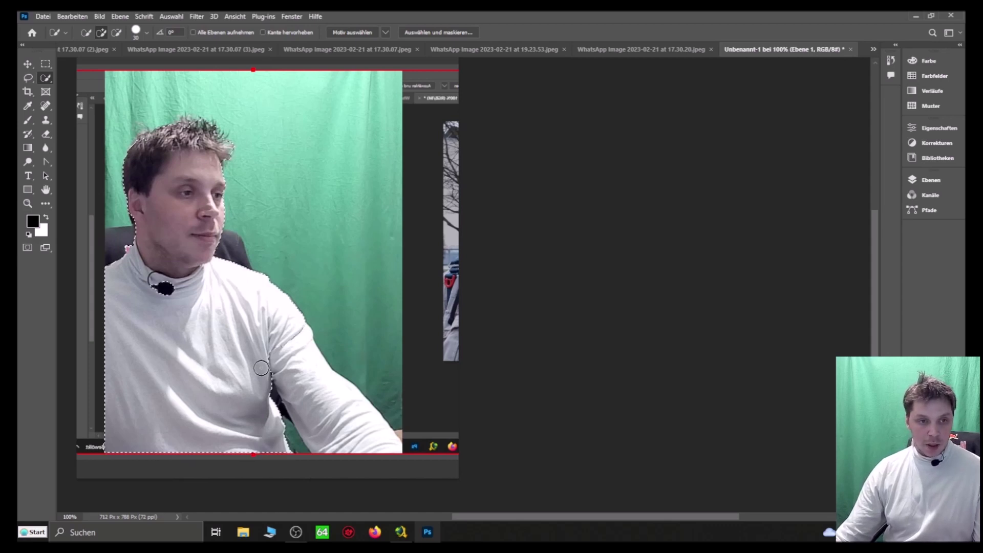
Refine the man's selection along the inner edge of his outstretched sleeve with the Magic Wand tool.
{"action": "right_click", "coordinate": [45, 105]}
{"action": "left_click", "coordinate": [94, 99]}
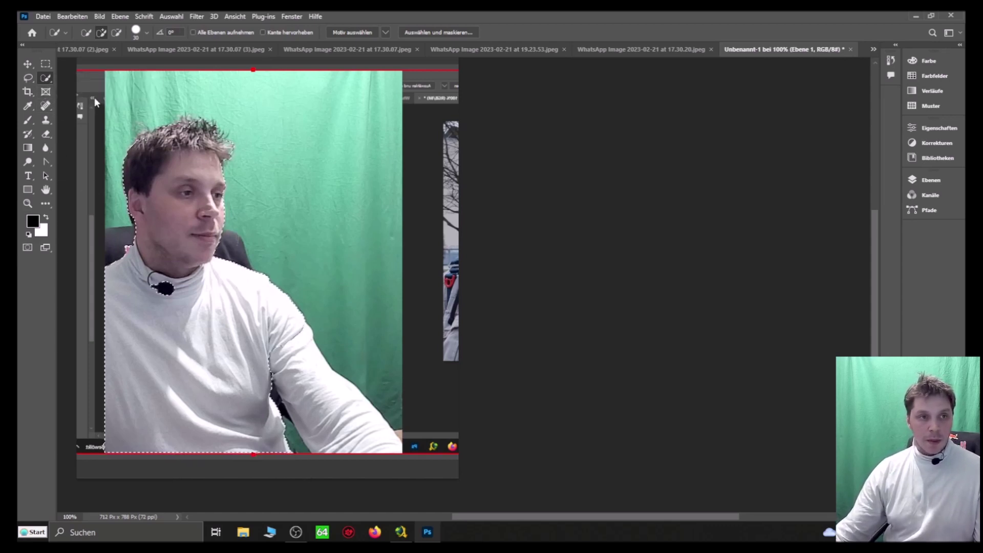
{"action": "left_click", "coordinate": [315, 405]}
{"action": "left_click", "coordinate": [315, 404]}
{"action": "left_click", "coordinate": [311, 407]}
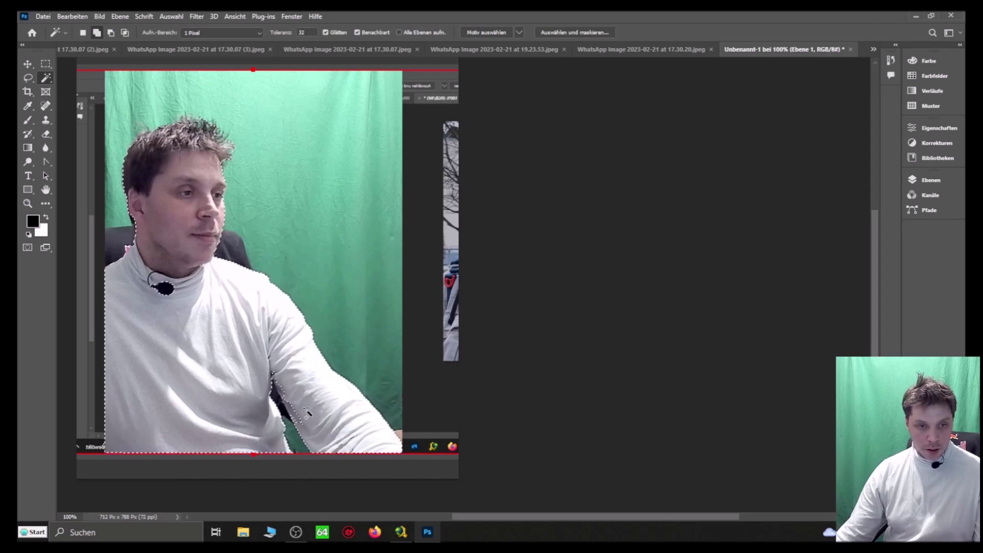
{"action": "left_click", "coordinate": [291, 411]}
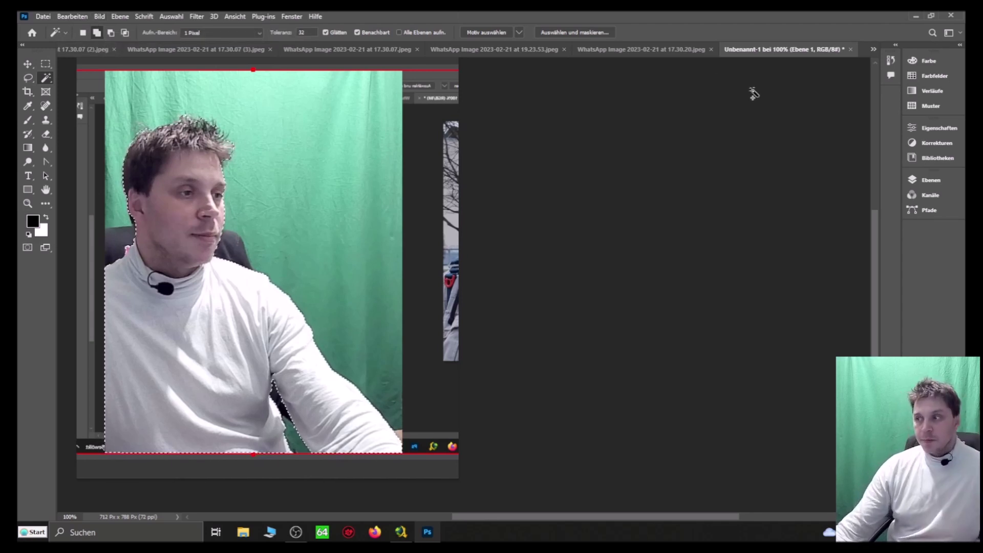
Paste the cut-out man into the lake panorama with the camera rig and activate the Move tool.
{"action": "left_click", "coordinate": [662, 50]}
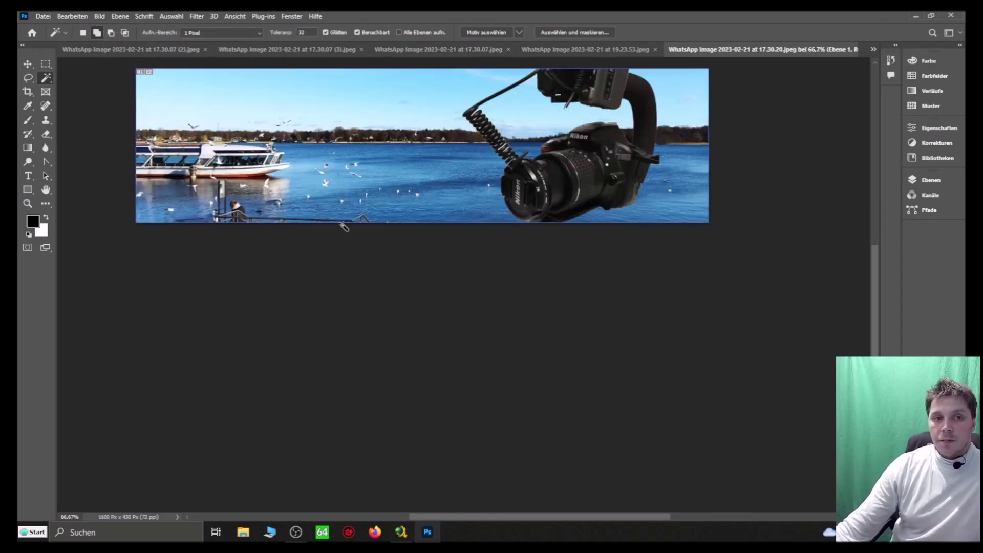
{"action": "key", "text": "ctrl+v"}
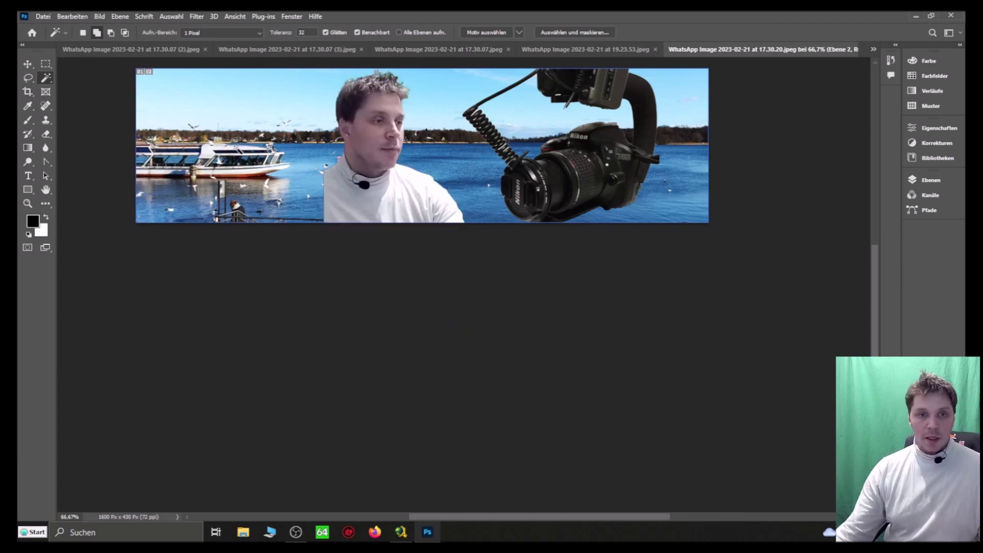
{"action": "left_click", "coordinate": [28, 65]}
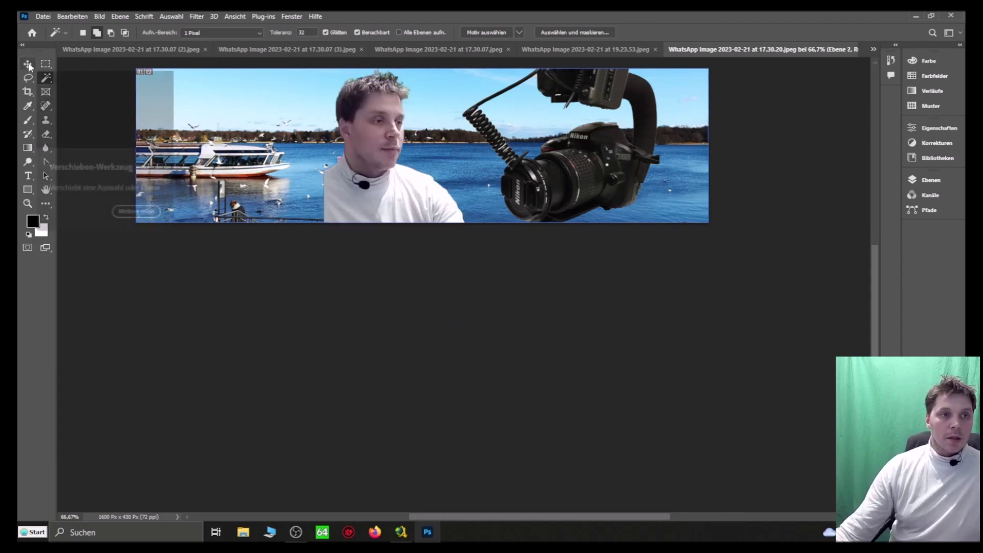
Move the cut-out man into the panorama's lower-left corner and scale him to 68.40% so he spans the picture's height.
{"action": "left_click_drag", "start_coordinate": [369, 141], "coordinate": [239, 141]}
{"action": "left_click_drag", "start_coordinate": [195, 69], "coordinate": [166, 136]}
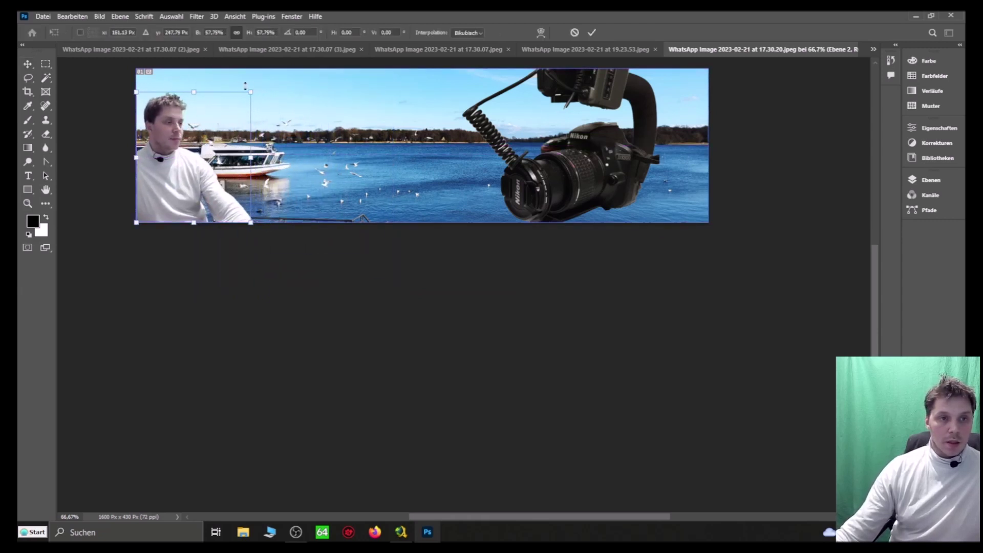
{"action": "left_click_drag", "start_coordinate": [251, 93], "coordinate": [280, 75]}
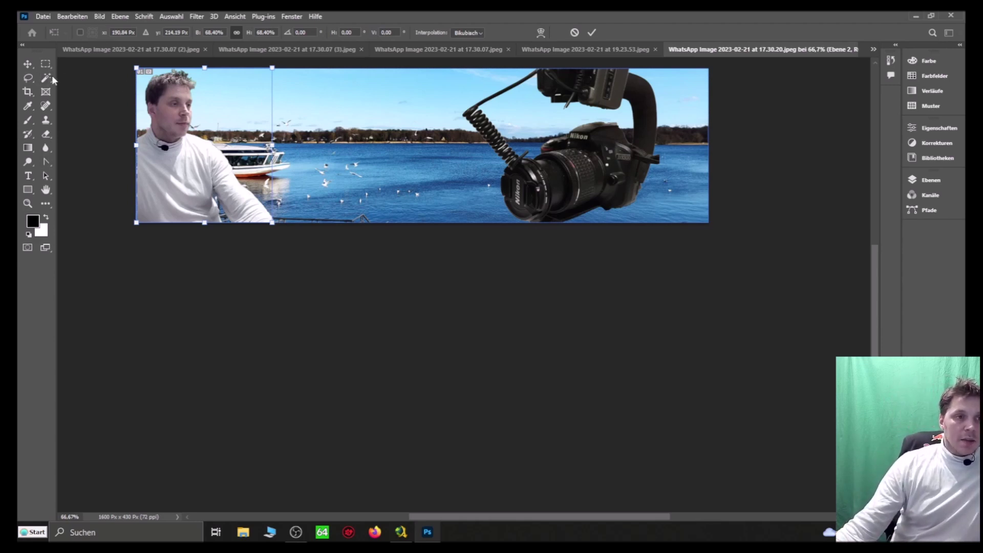
{"action": "key", "text": "Return"}
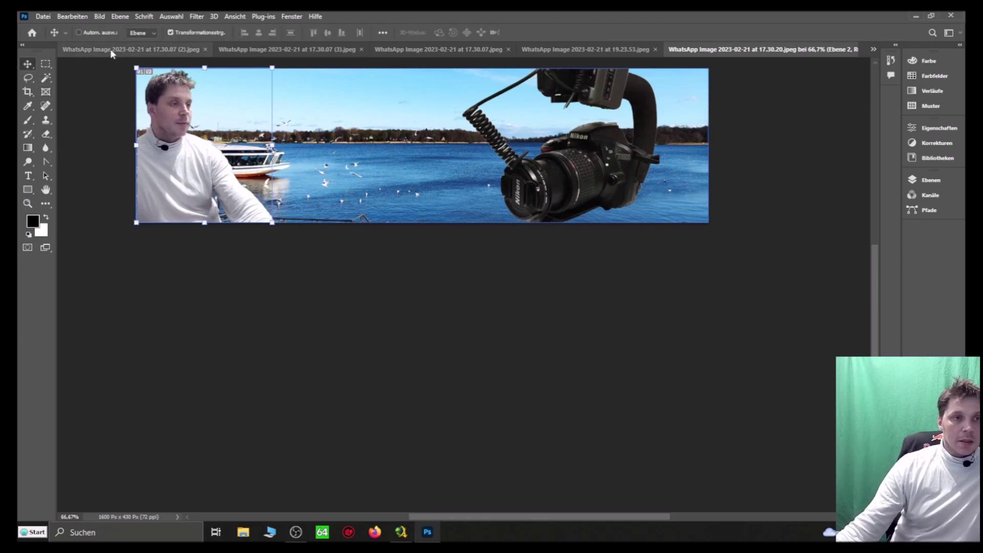
Activate the Eraser tool at the man's hair and reduce its brush size to 14 px.
{"action": "left_click", "coordinate": [27, 203]}
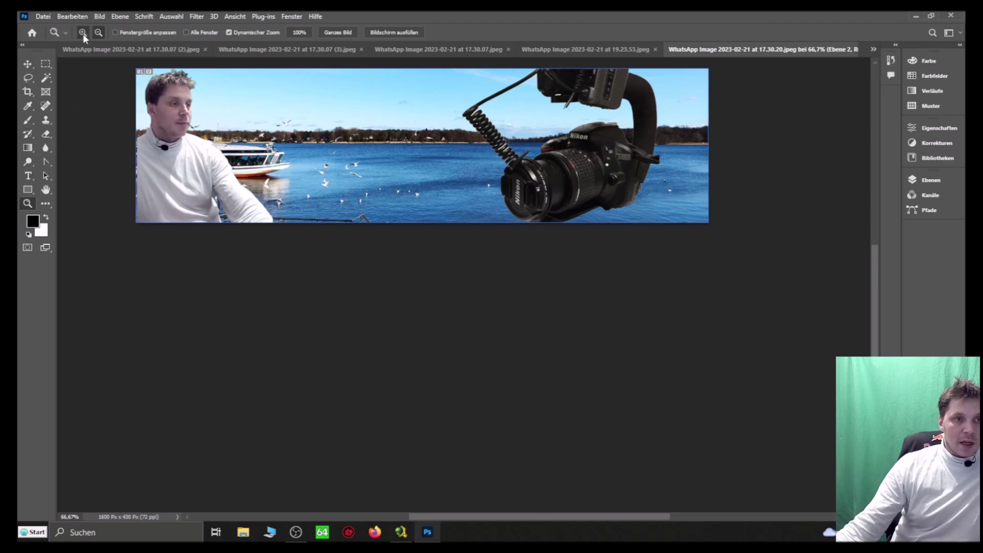
{"action": "left_click", "coordinate": [198, 78]}
{"action": "left_click", "coordinate": [157, 76]}
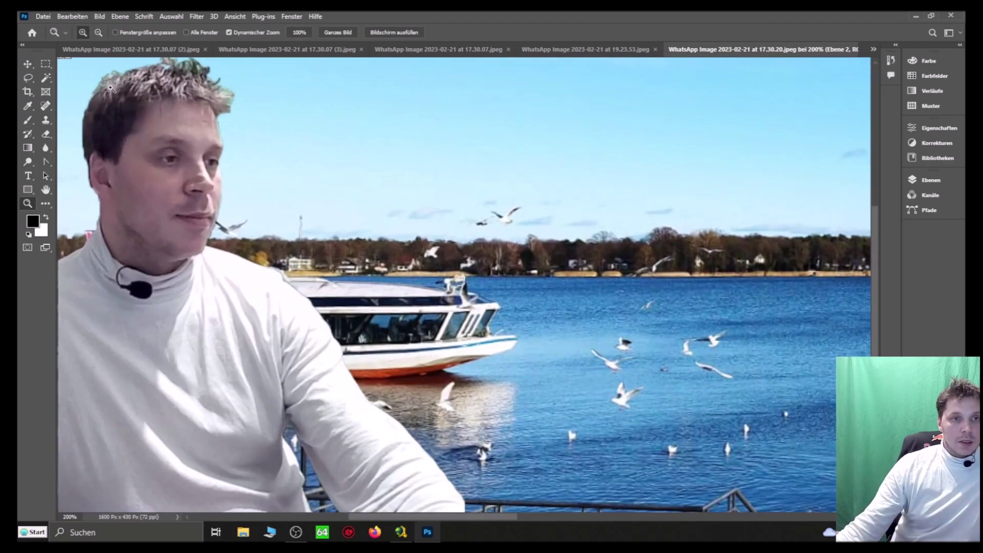
{"action": "left_click_drag", "start_coordinate": [874, 265], "coordinate": [876, 227]}
{"action": "left_click", "coordinate": [46, 134]}
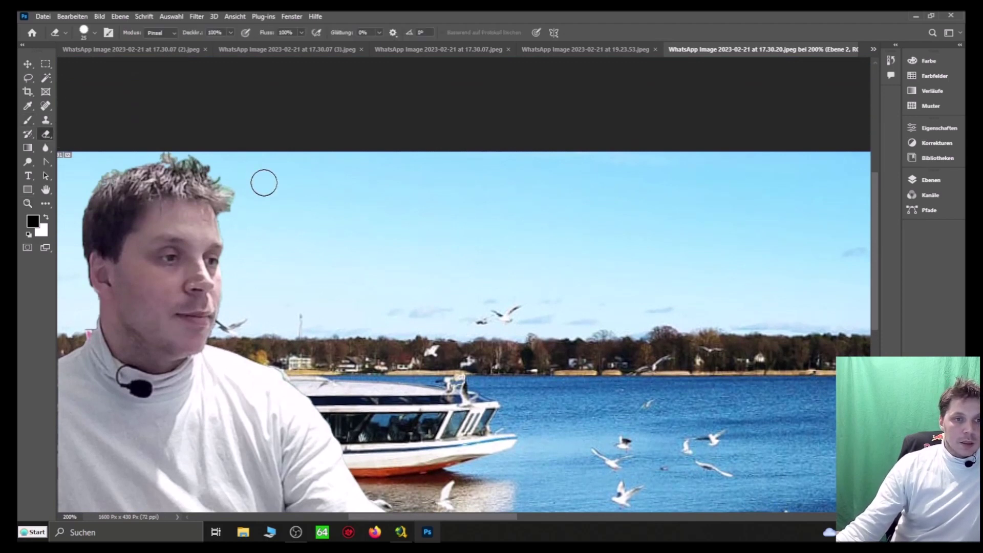
{"action": "right_click", "coordinate": [315, 195]}
{"action": "left_click_drag", "start_coordinate": [342, 207], "coordinate": [339, 206]}
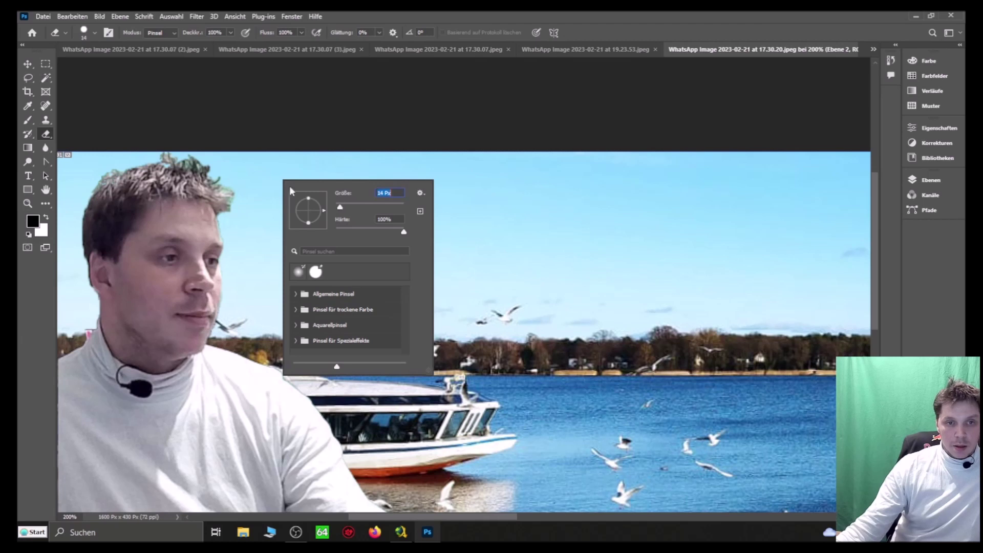
{"action": "left_click", "coordinate": [218, 176]}
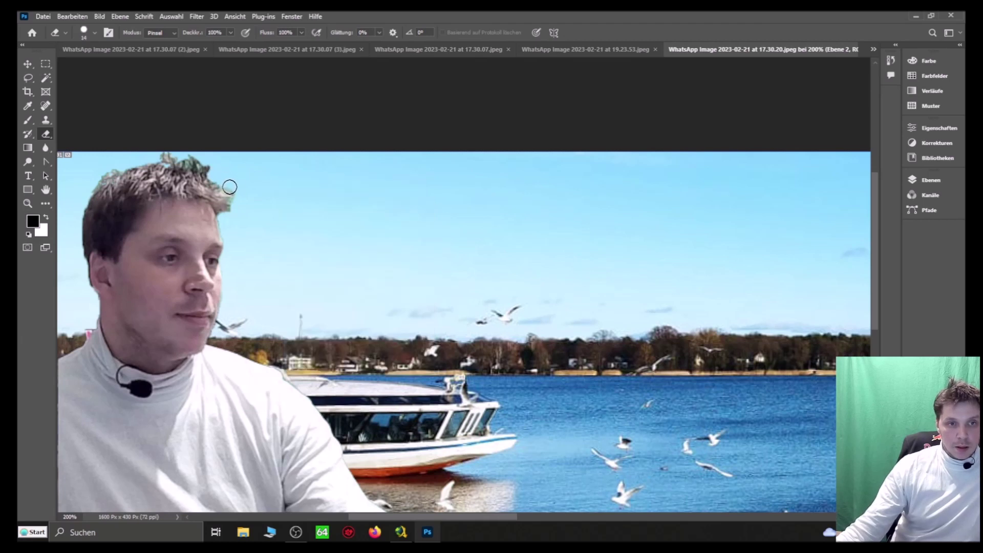
Set the eraser size to 5 px and erase the green fringe along the front of the man's hair.
{"action": "right_click", "coordinate": [283, 179]}
{"action": "left_click_drag", "start_coordinate": [342, 205], "coordinate": [338, 206]}
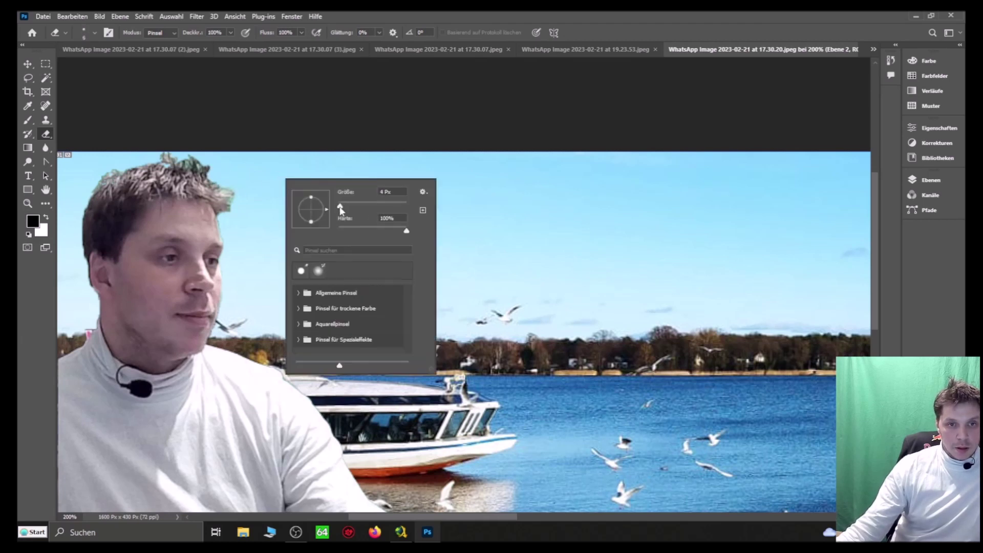
{"action": "left_click", "coordinate": [231, 193]}
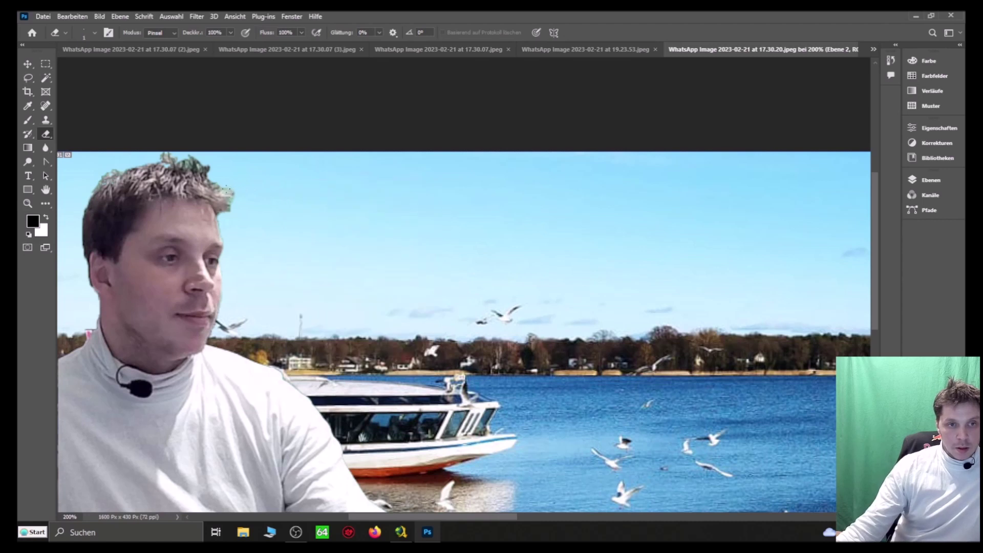
{"action": "right_click", "coordinate": [261, 182]}
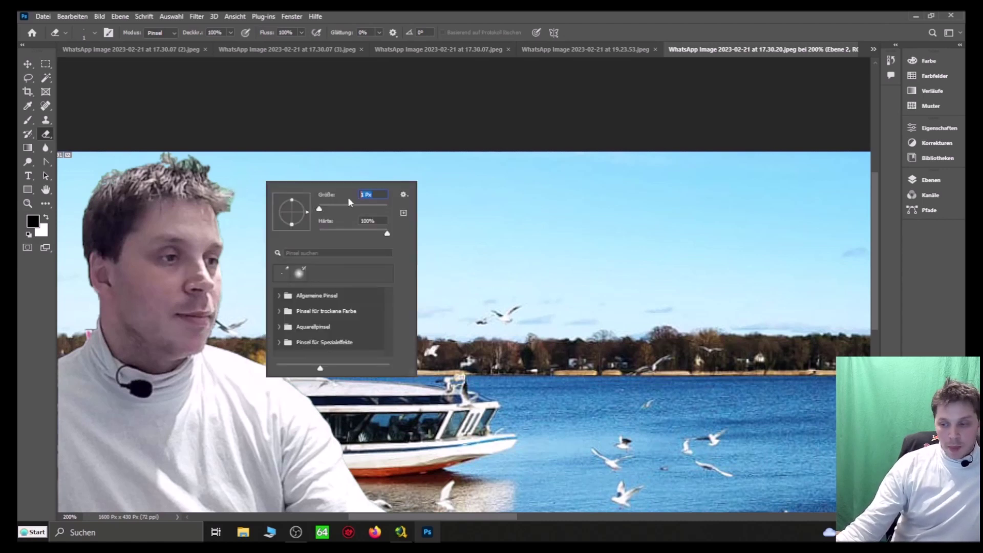
{"action": "type", "text": "5"}
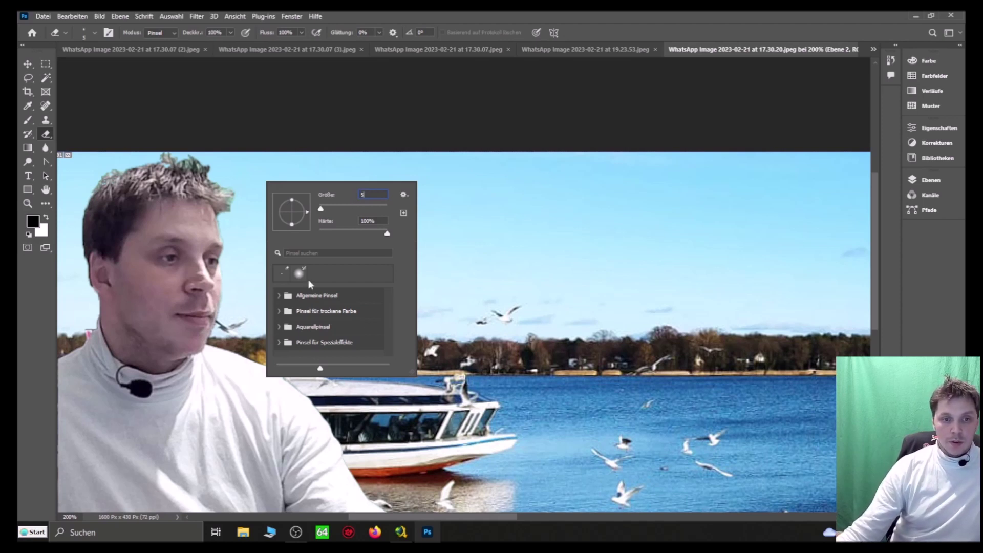
{"action": "left_click", "coordinate": [225, 193]}
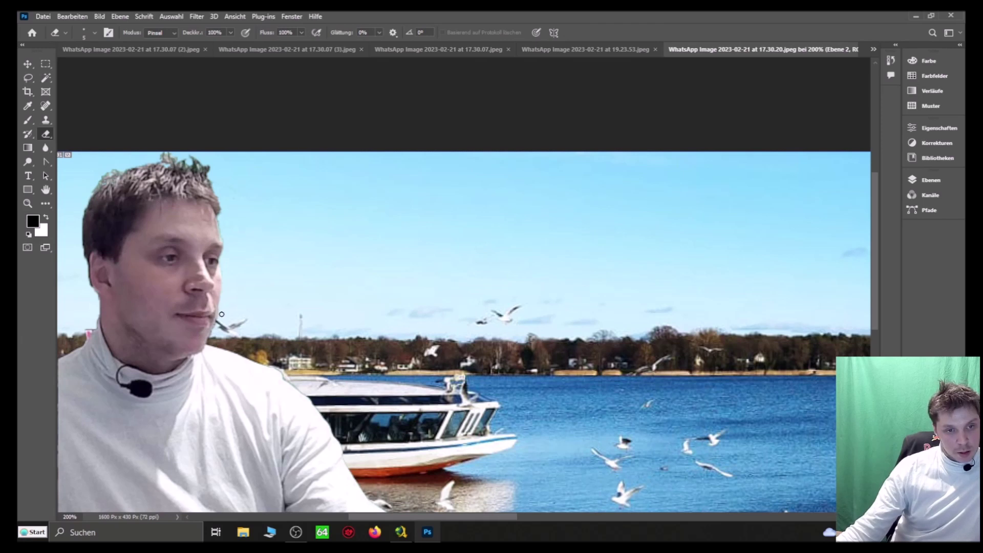
Shift the cut-out man slightly past the panorama's left edge, to about X -9 px, Y -2 px.
{"action": "left_click", "coordinate": [28, 203]}
{"action": "left_click", "coordinate": [98, 33]}
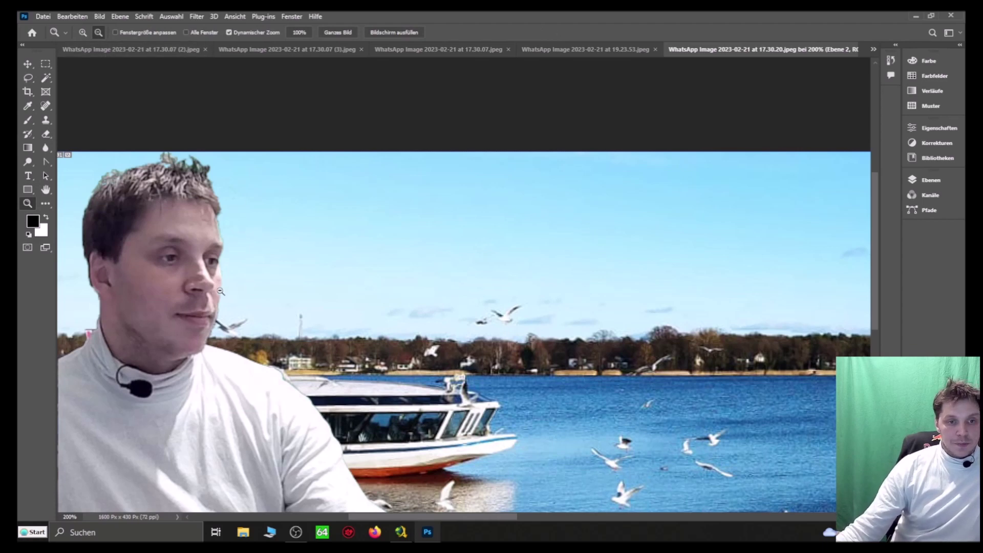
{"action": "left_click", "coordinate": [239, 283]}
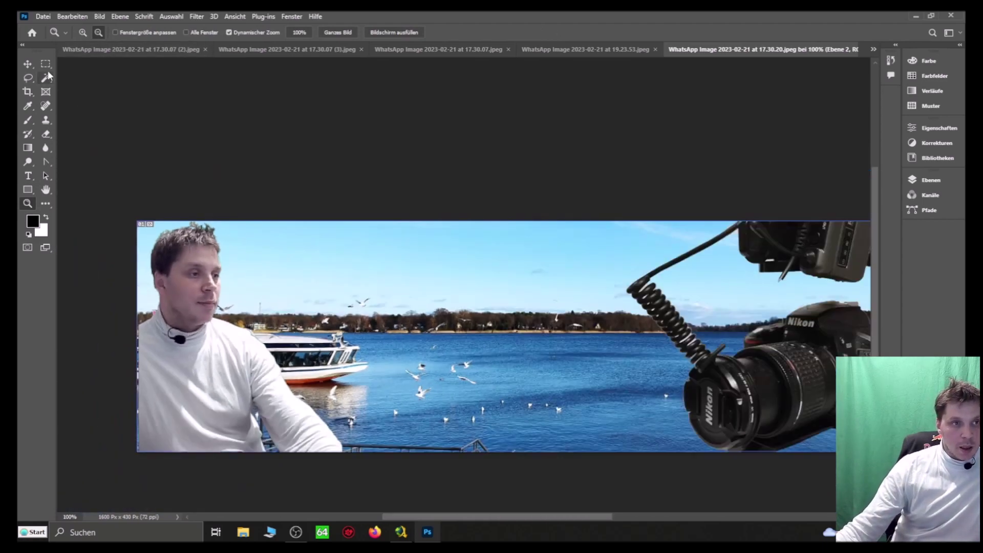
{"action": "left_click", "coordinate": [28, 63]}
{"action": "left_click_drag", "start_coordinate": [205, 299], "coordinate": [201, 298]}
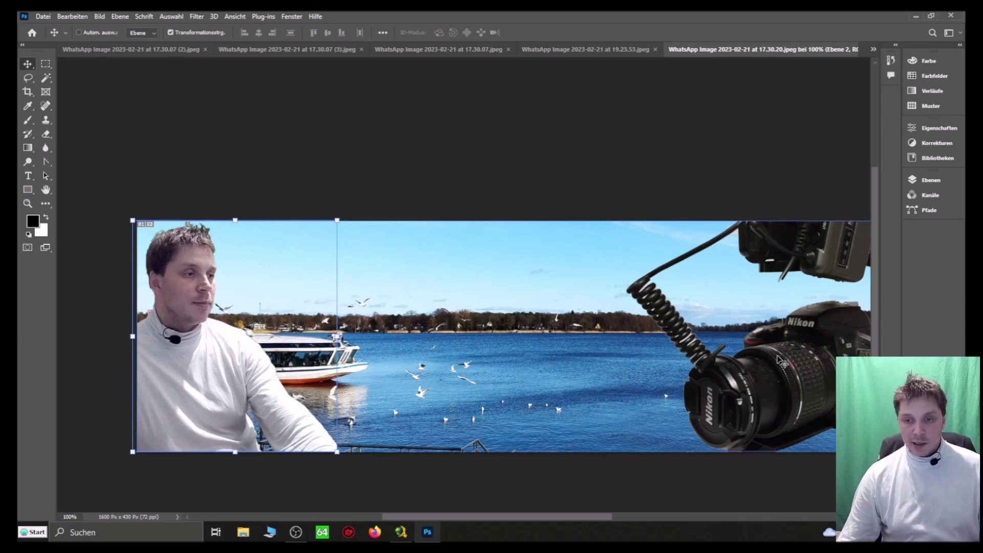
{"action": "left_click", "coordinate": [44, 17]}
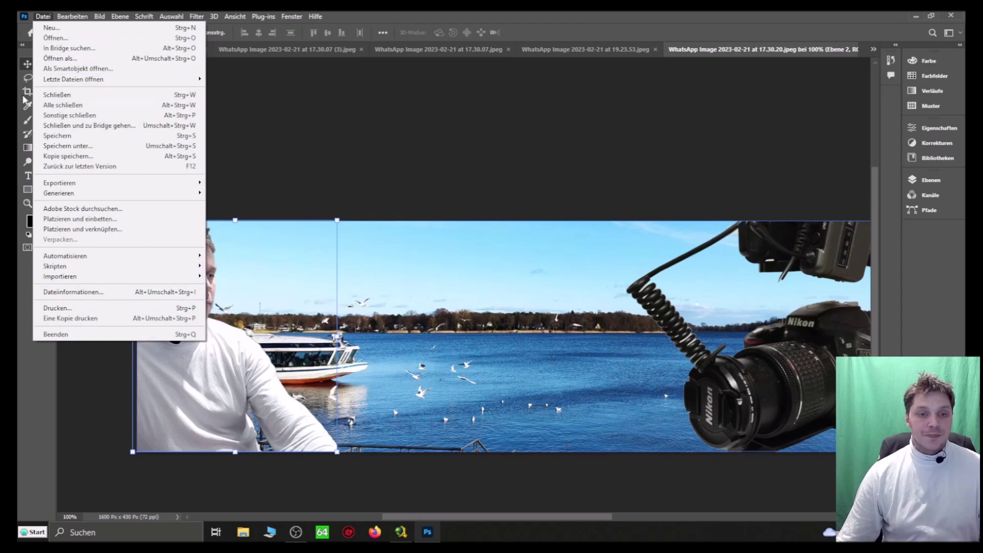
{"action": "left_click", "coordinate": [518, 78]}
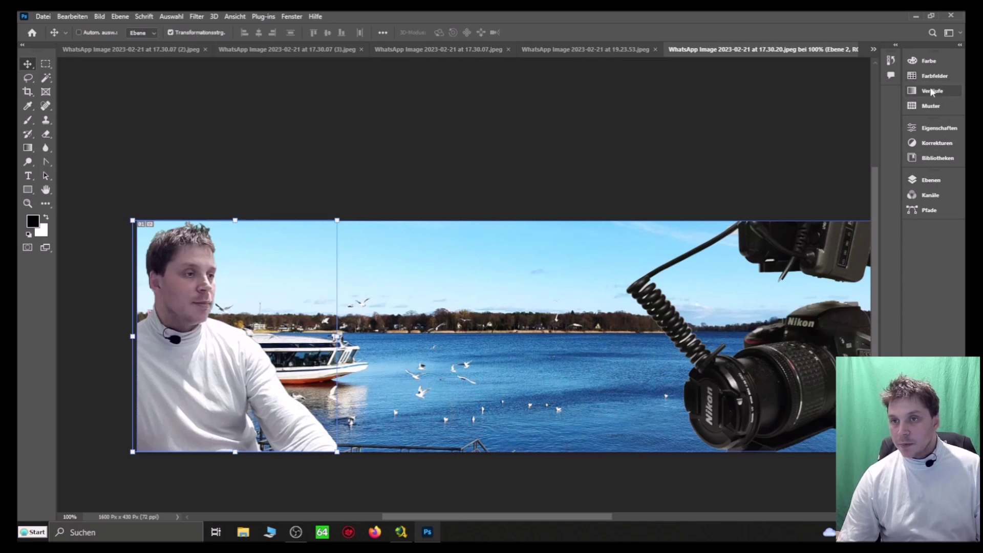
{"action": "left_click", "coordinate": [930, 61]}
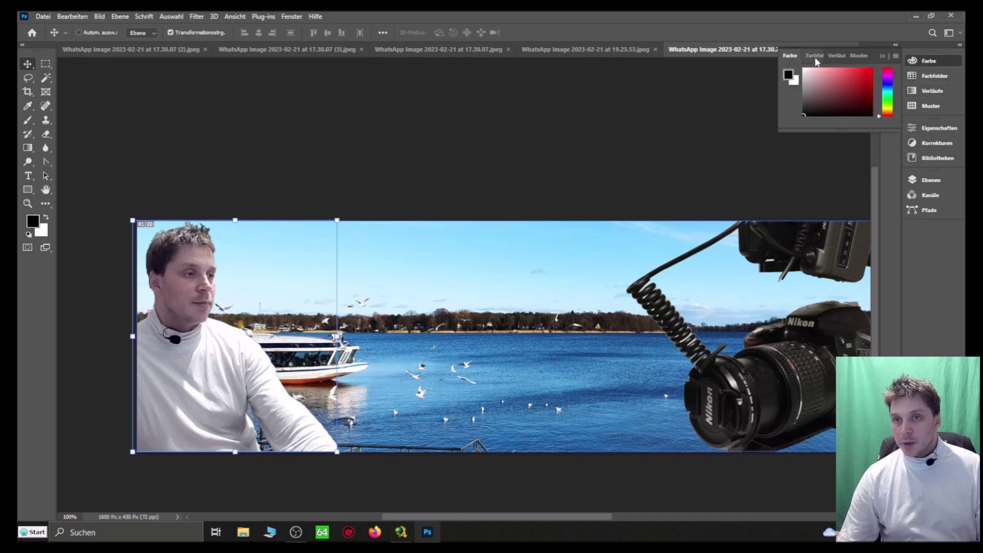
{"action": "left_click", "coordinate": [942, 76]}
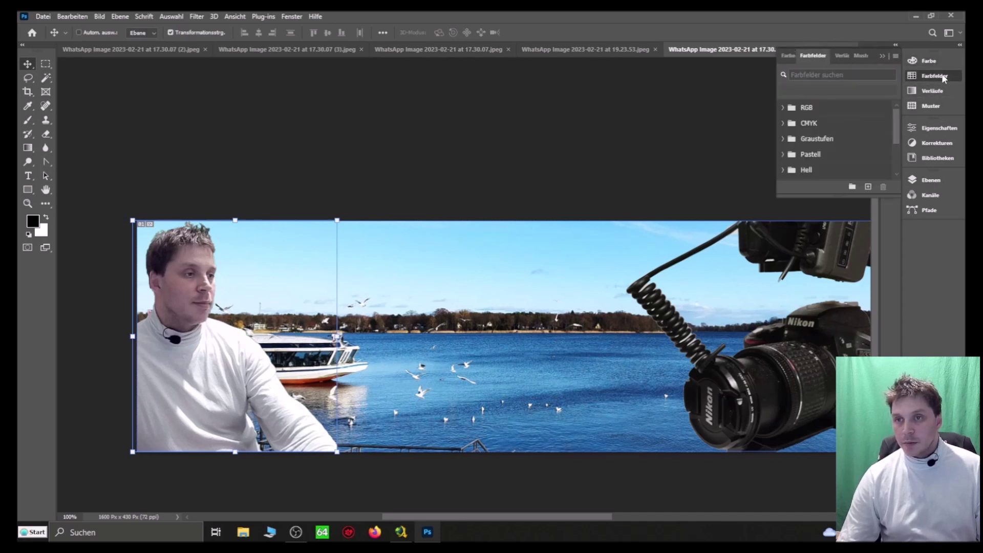
{"action": "left_click", "coordinate": [938, 92]}
{"action": "left_click", "coordinate": [936, 107]}
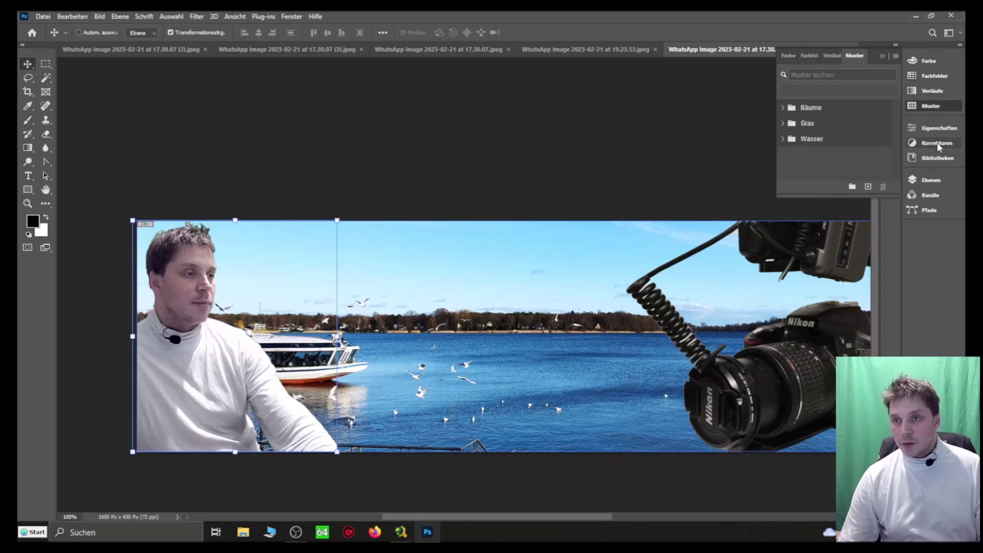
Add a Color Balance adjustment layer above the cut-out man.
{"action": "left_click", "coordinate": [938, 128]}
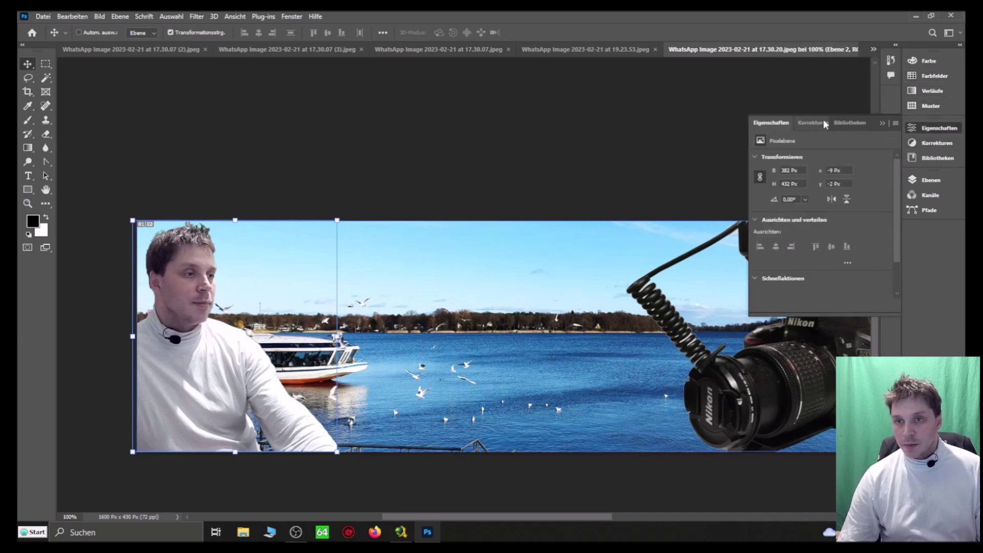
{"action": "left_click", "coordinate": [813, 123]}
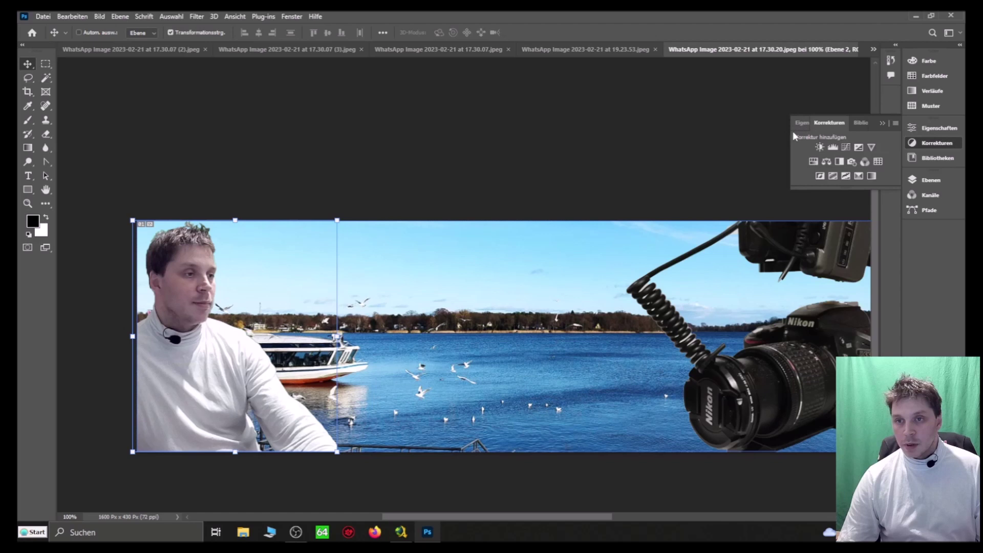
{"action": "left_click", "coordinate": [827, 162]}
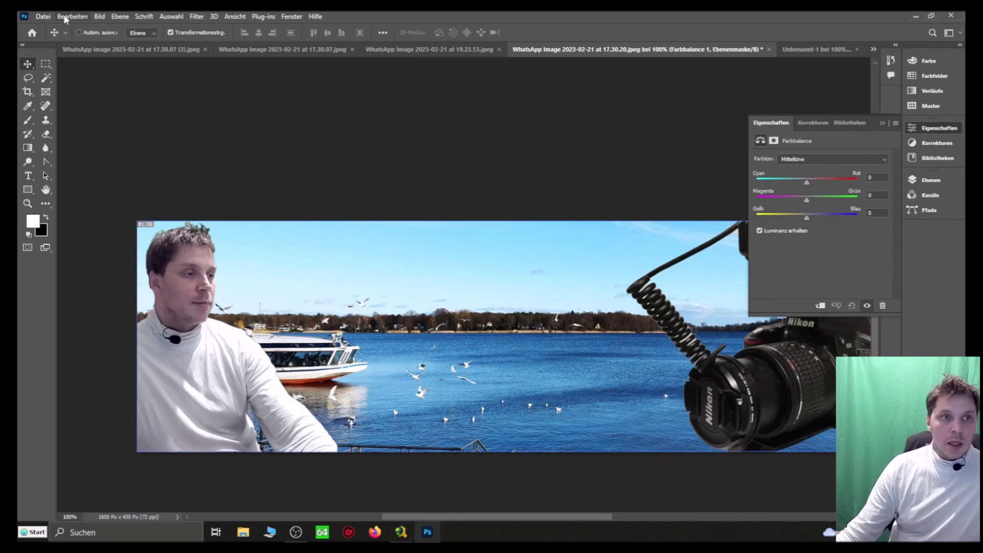
{"action": "left_click", "coordinate": [96, 17]}
{"action": "mouse_move", "coordinate": [166, 50]}
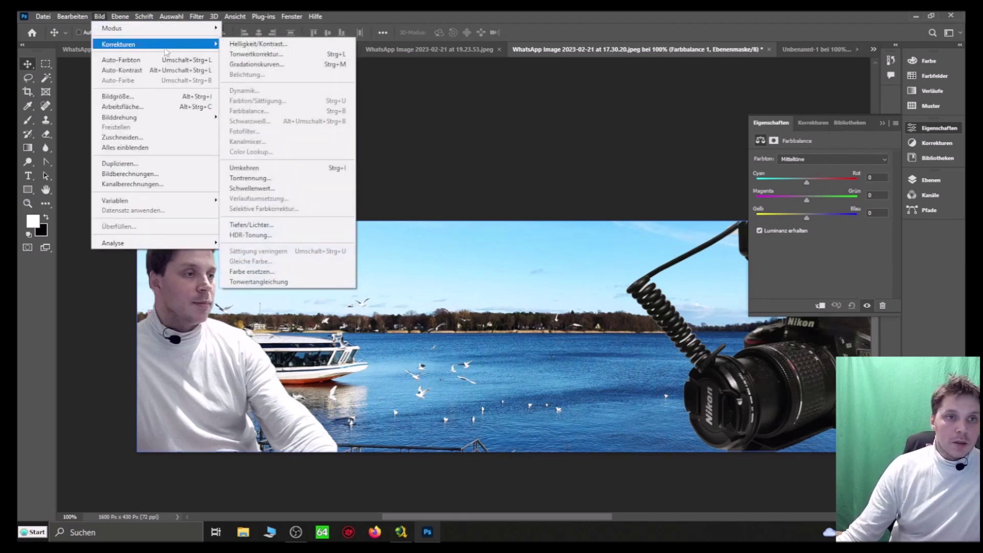
{"action": "mouse_move", "coordinate": [134, 17]}
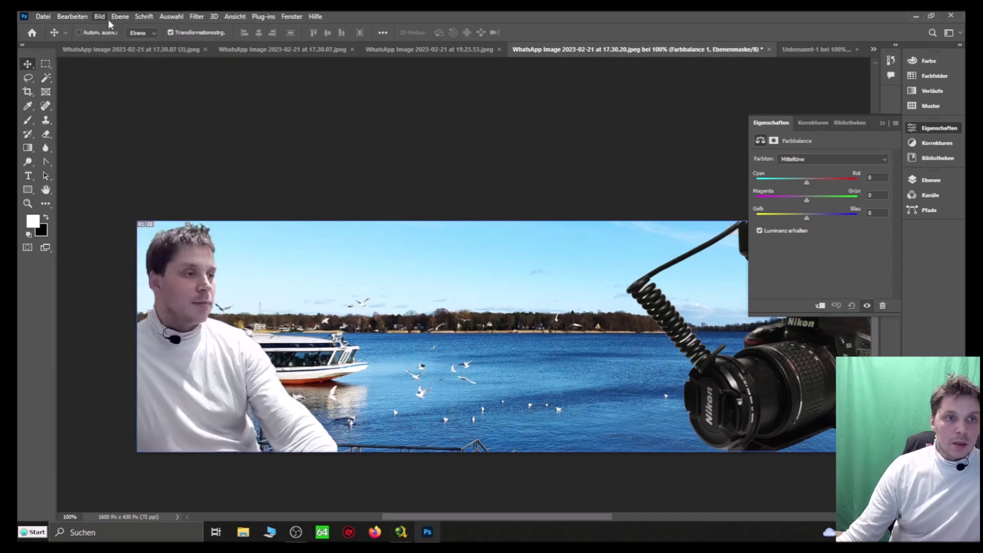
{"action": "mouse_move", "coordinate": [240, 121]}
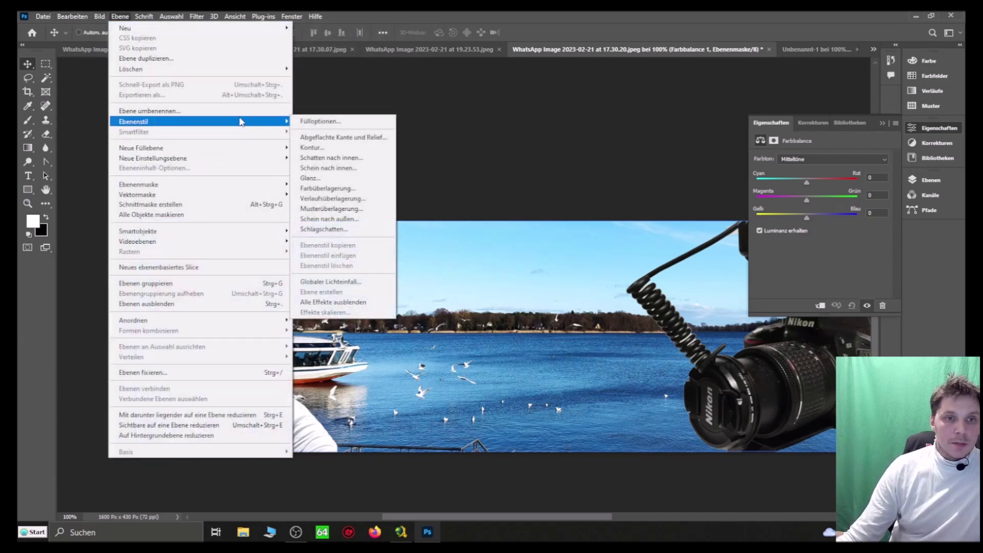
{"action": "left_click", "coordinate": [120, 17]}
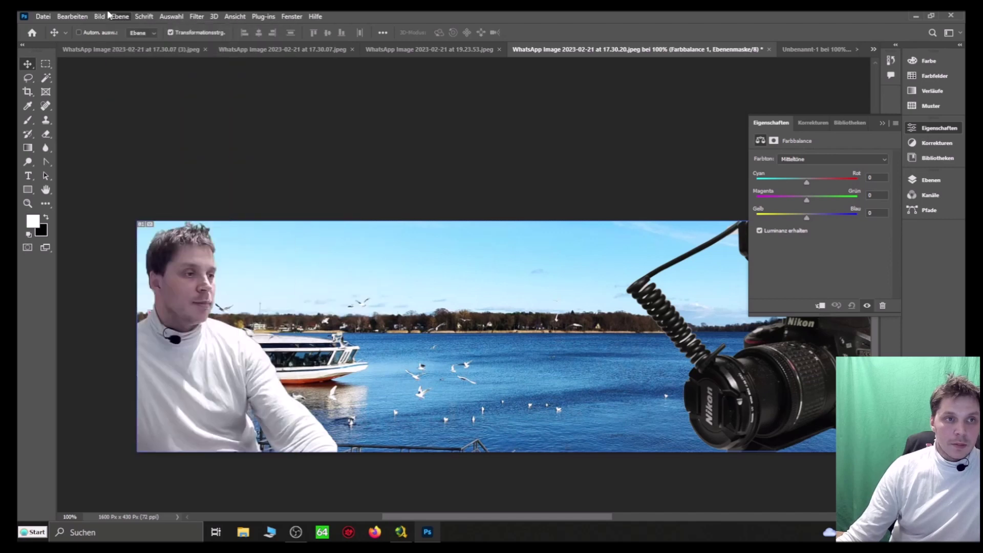
Apply the automatic Levels correction to the Color Balance layer's mask.
{"action": "left_click", "coordinate": [73, 17]}
{"action": "mouse_move", "coordinate": [100, 17]}
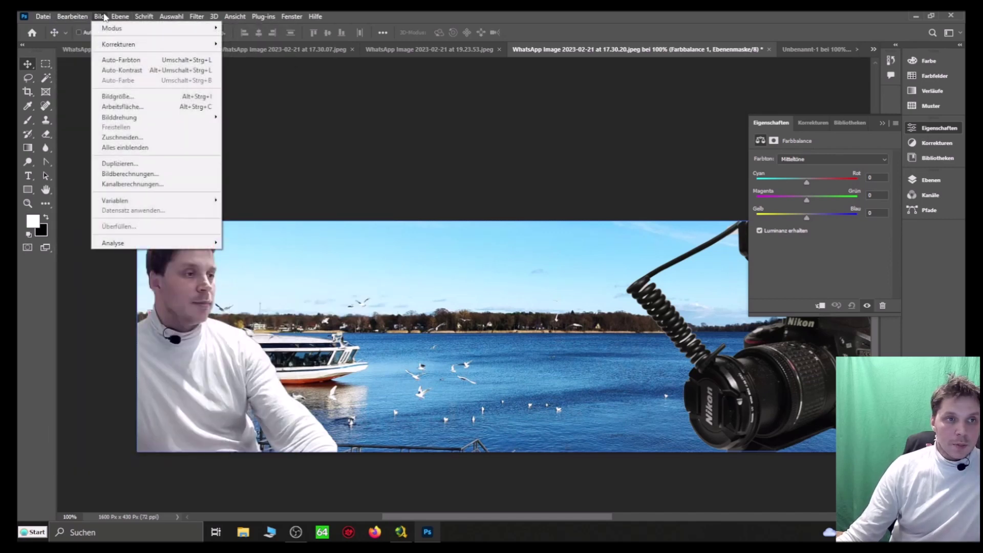
{"action": "mouse_move", "coordinate": [122, 29]}
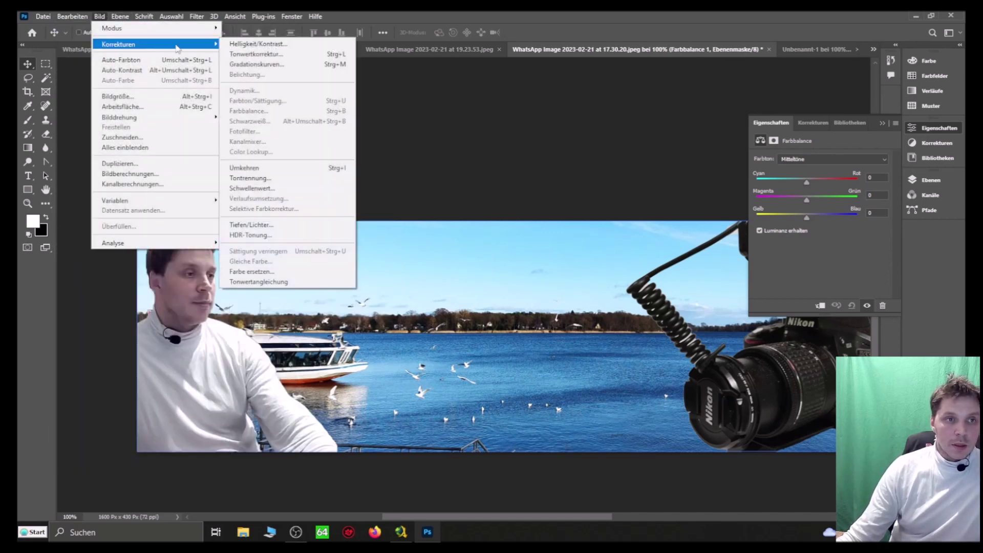
{"action": "left_click", "coordinate": [271, 55]}
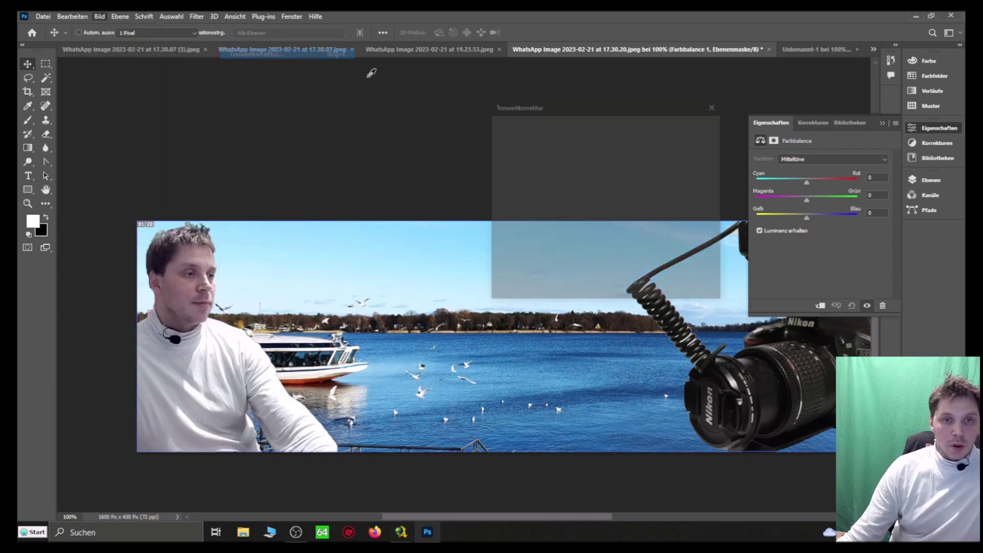
{"action": "left_click", "coordinate": [696, 168]}
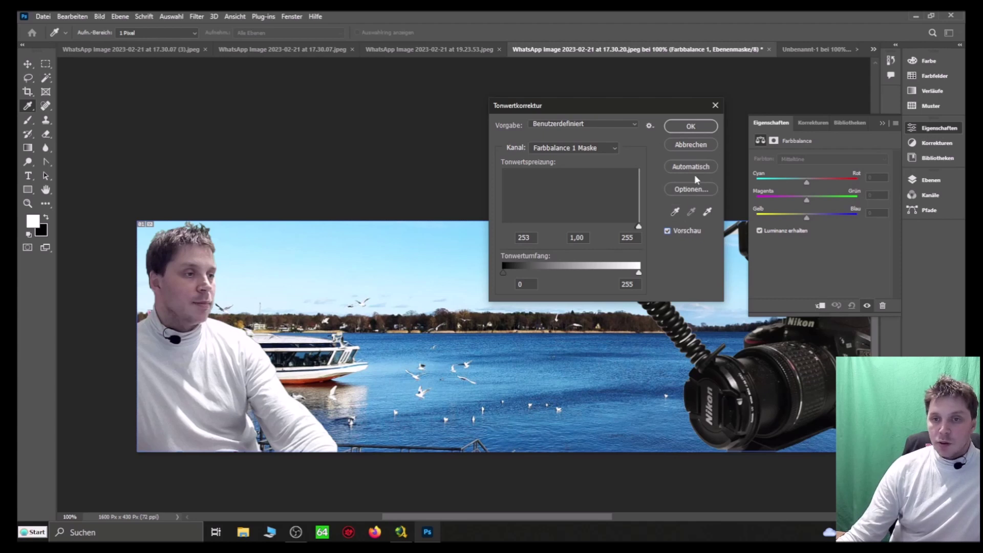
{"action": "left_click", "coordinate": [691, 126]}
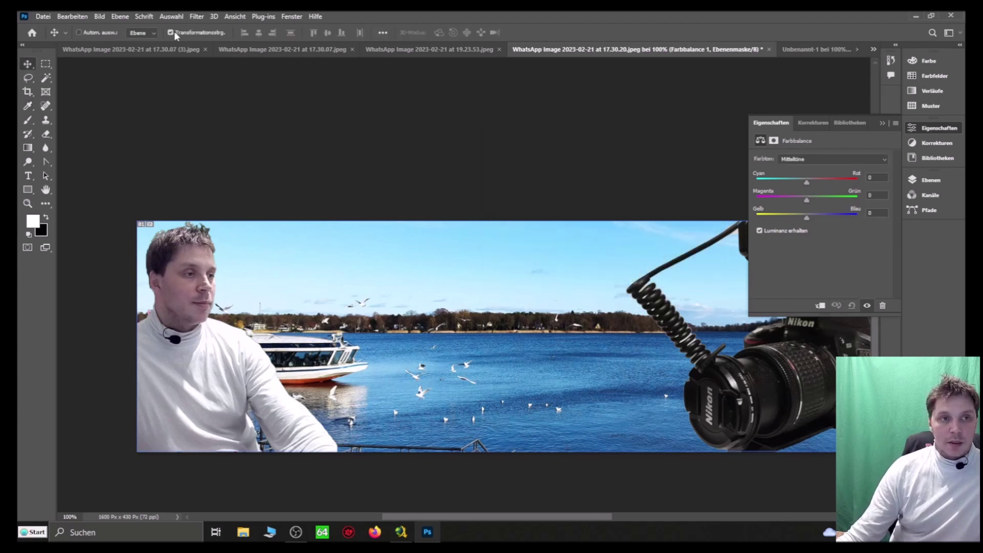
{"action": "left_click", "coordinate": [97, 17]}
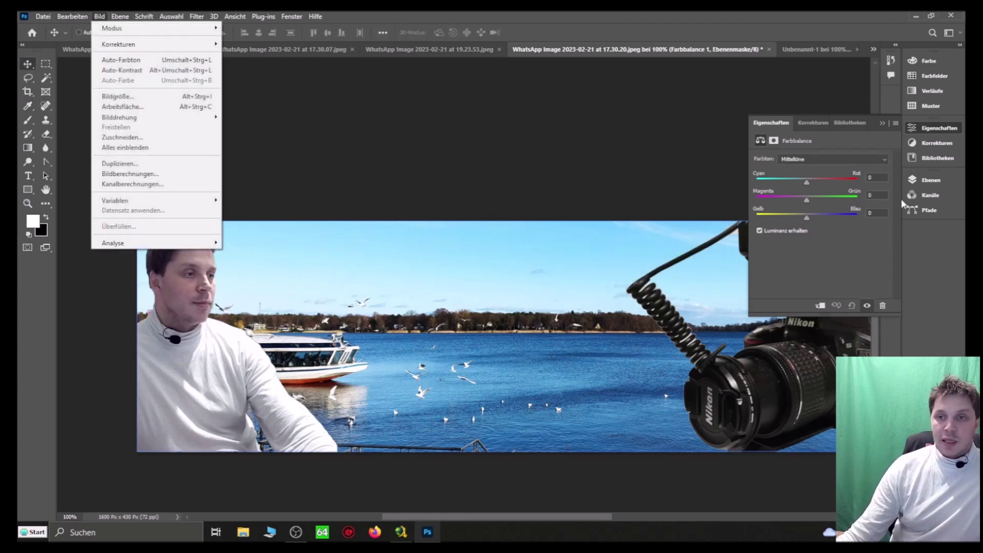
{"action": "left_click", "coordinate": [72, 16]}
{"action": "mouse_move", "coordinate": [99, 17]}
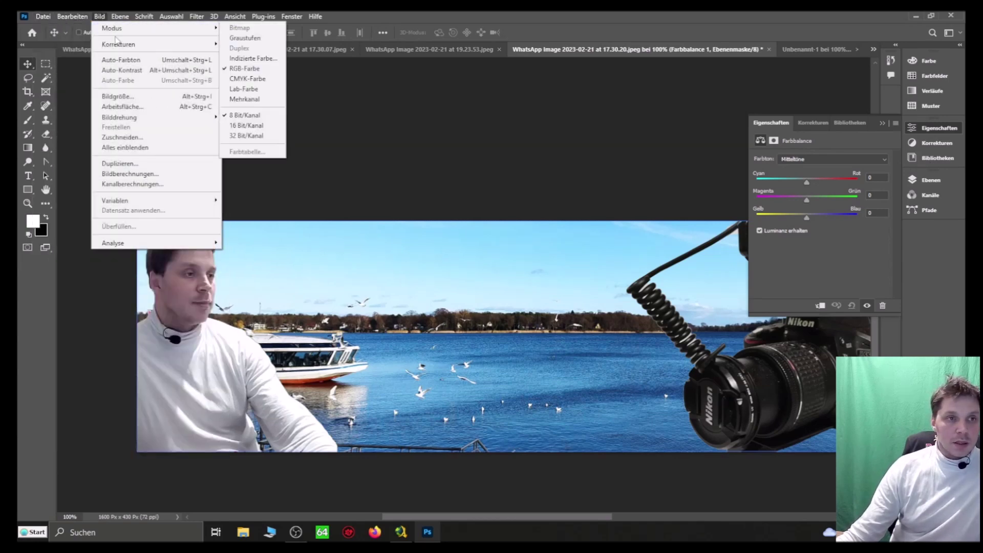
Open the Brightness/Contrast correction for the Color Balance layer's mask and accept it with both values at 0.
{"action": "mouse_move", "coordinate": [208, 45]}
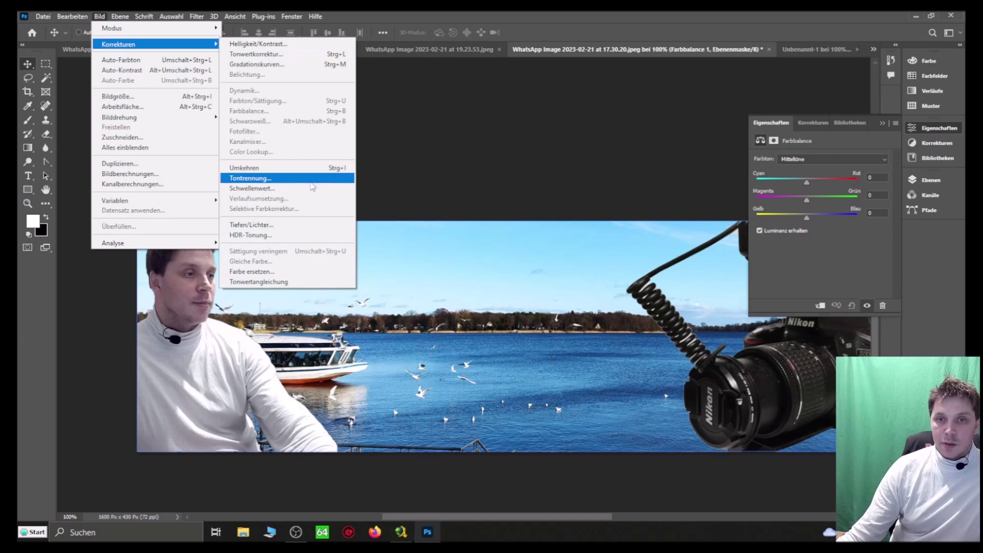
{"action": "left_click", "coordinate": [259, 44]}
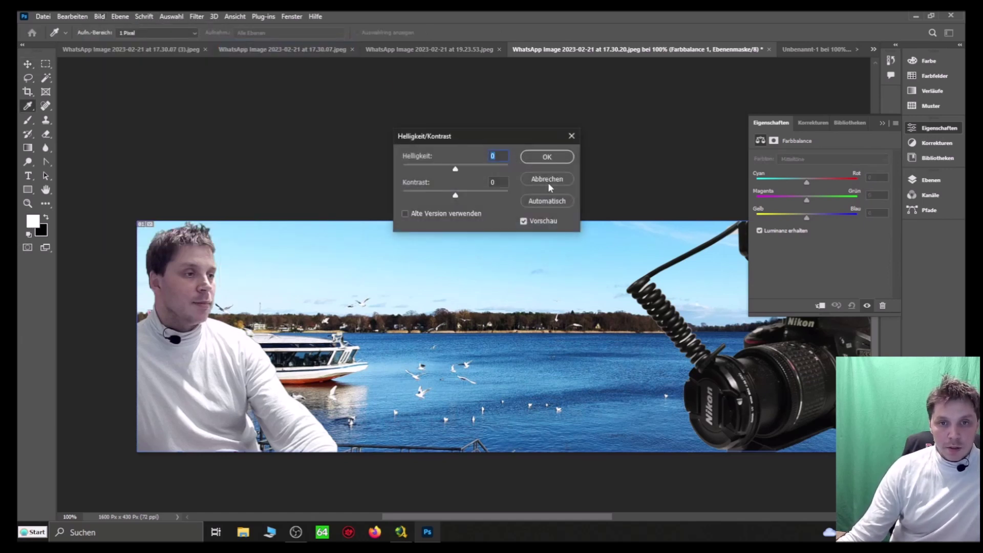
{"action": "left_click", "coordinate": [556, 156]}
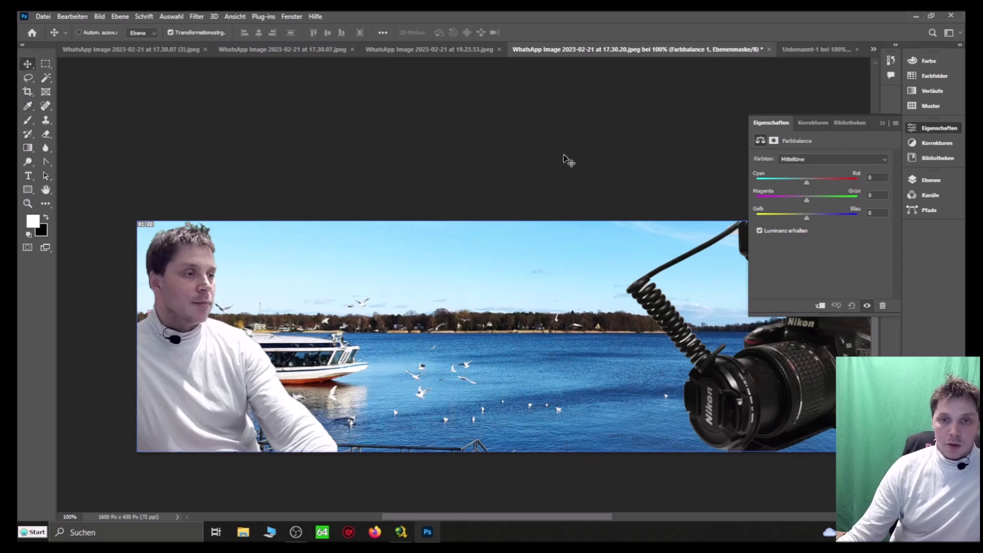
Try out Posterize, Vibrance and Curves adjustment layers with their default settings above the Color Balance layer.
{"action": "left_click", "coordinate": [815, 123]}
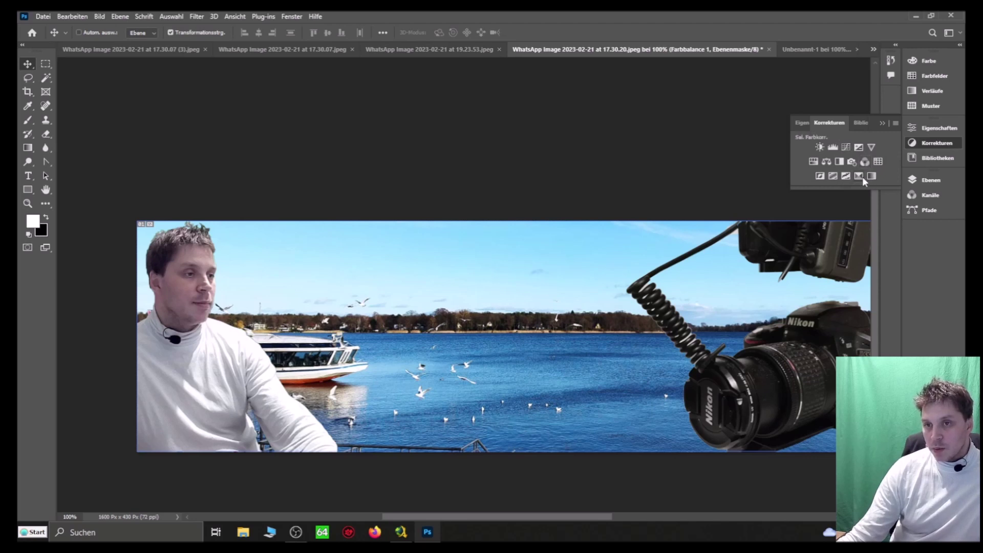
{"action": "left_click", "coordinate": [833, 176]}
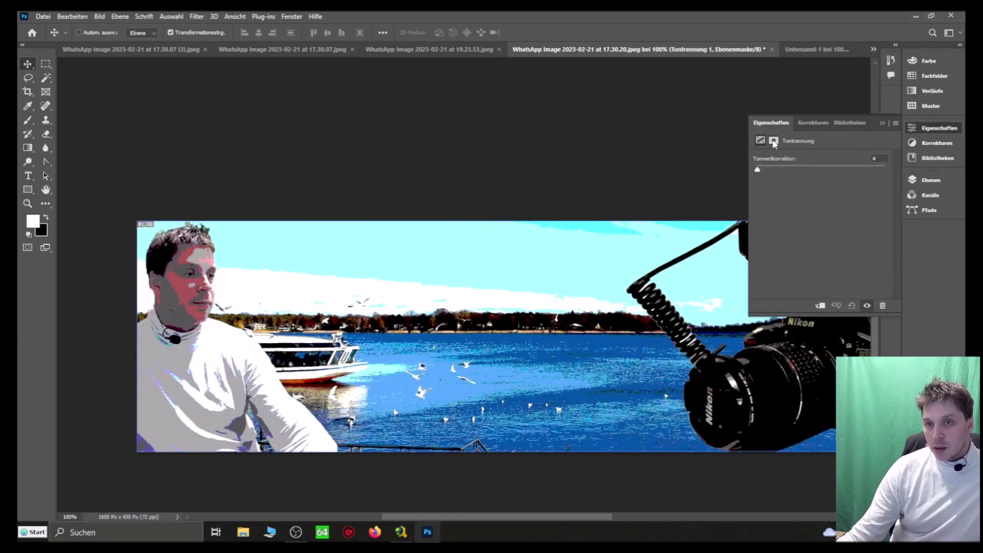
{"action": "left_click", "coordinate": [815, 122]}
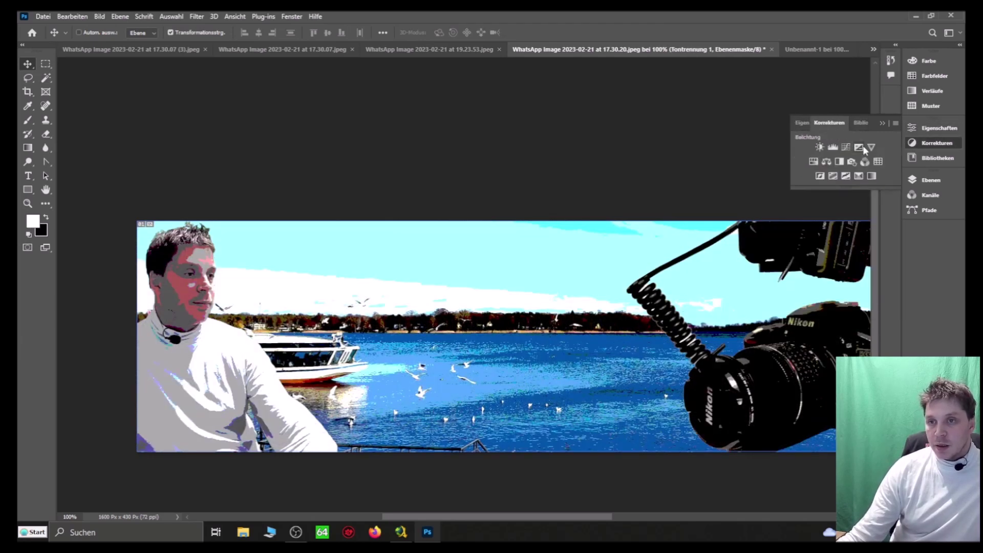
{"action": "left_click", "coordinate": [874, 147]}
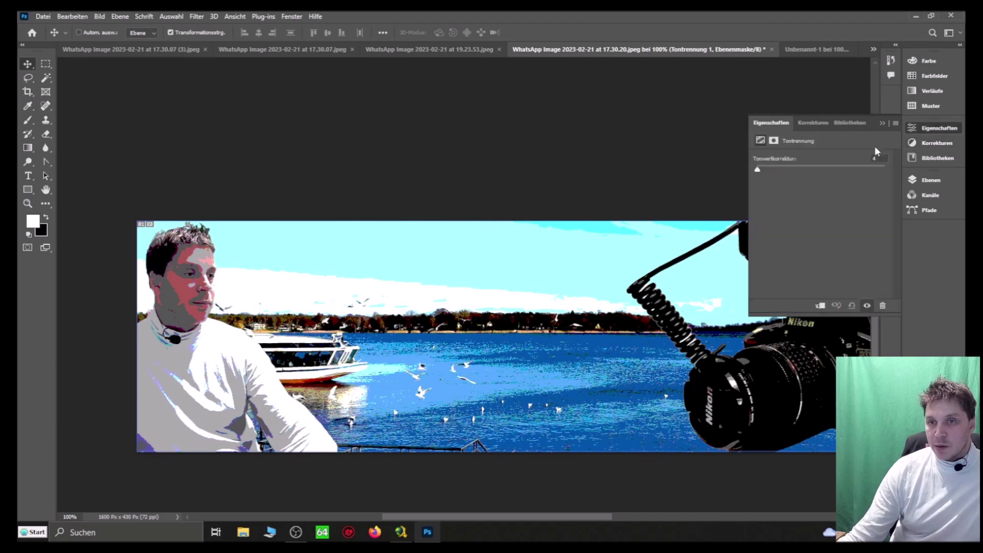
{"action": "left_click", "coordinate": [815, 121]}
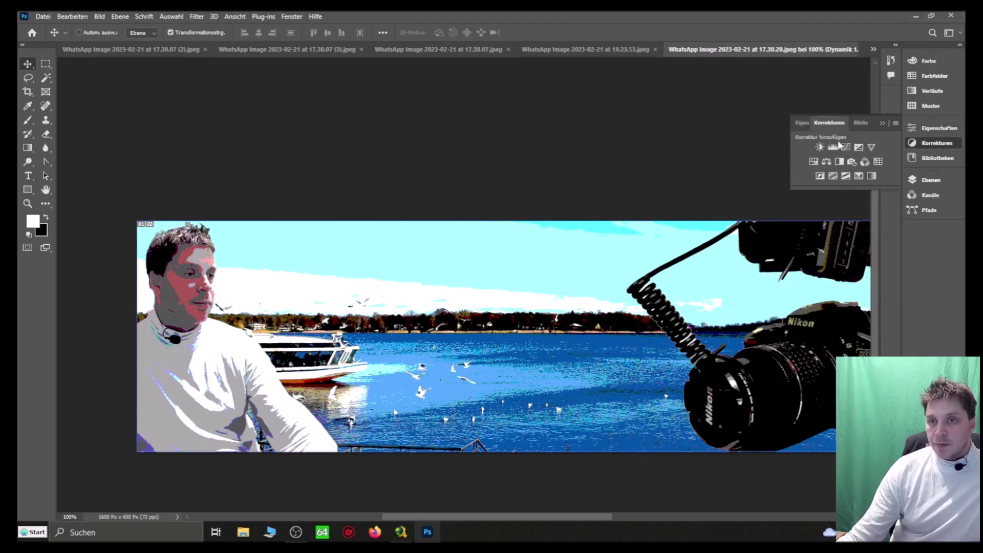
{"action": "left_click", "coordinate": [849, 145]}
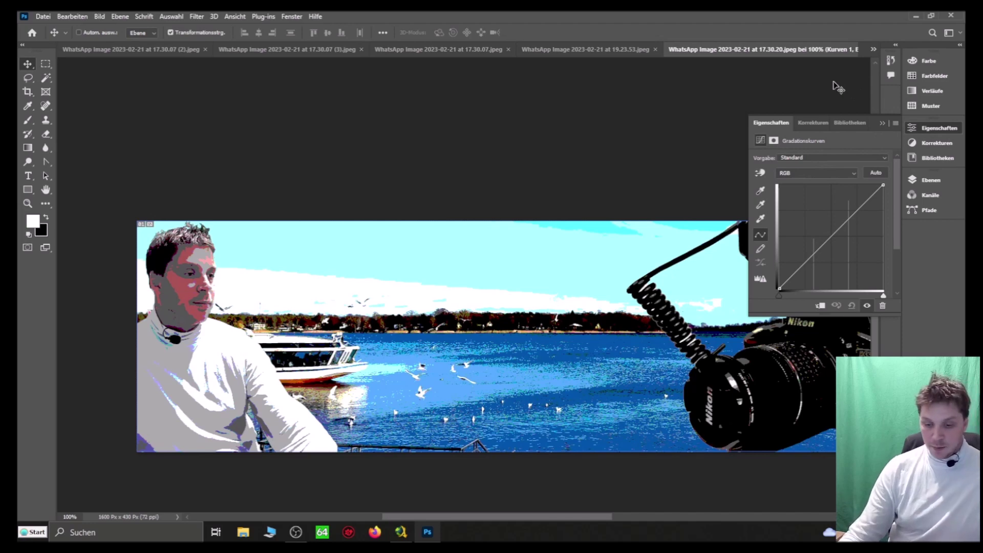
Undo the trial Curves, Vibrance and Posterize adjustment layers and collapse the adjustment properties.
{"action": "key", "text": "ctrl+z"}
{"action": "key", "text": "ctrl+z"}
{"action": "key", "text": "ctrl+z"}
{"action": "key", "text": "ctrl+z"}
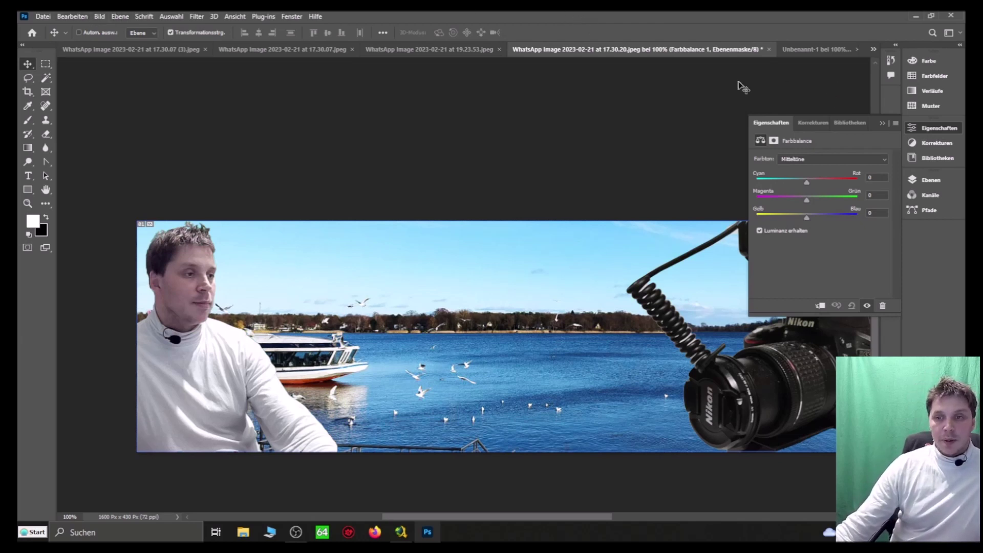
{"action": "left_click", "coordinate": [882, 124]}
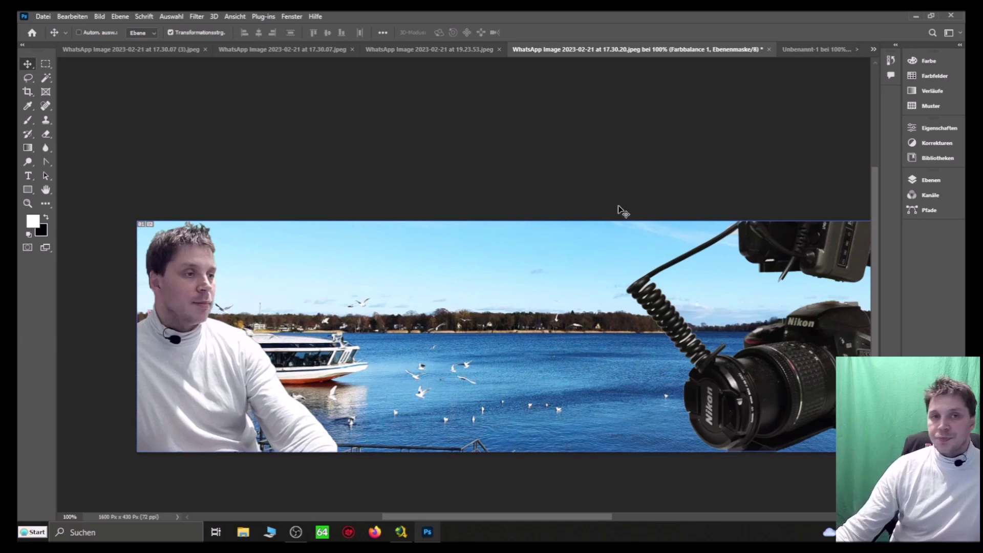
Save a copy of the panorama on drive F: as a JPEG named Testbanner 1, accepting the JPEG options.
{"action": "left_click", "coordinate": [35, 16]}
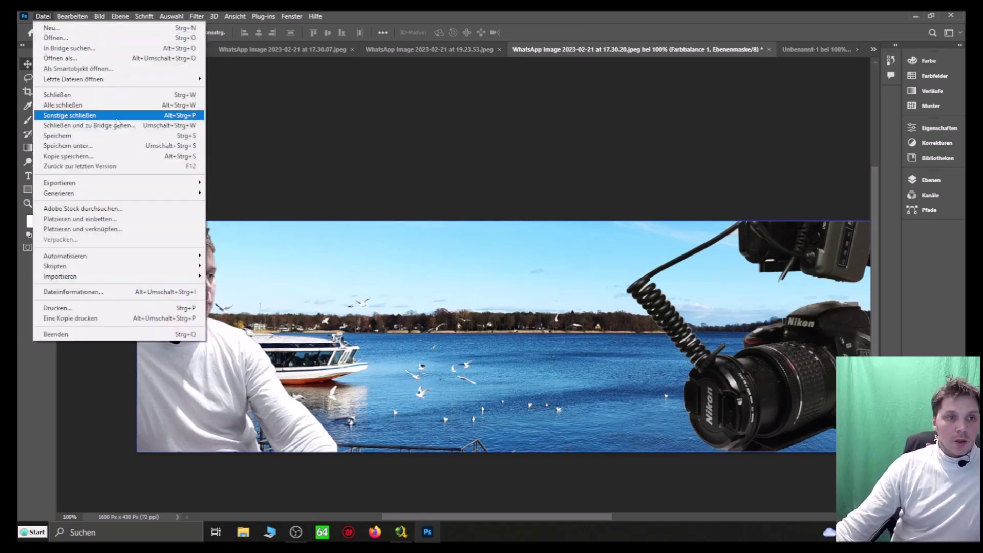
{"action": "left_click", "coordinate": [153, 146]}
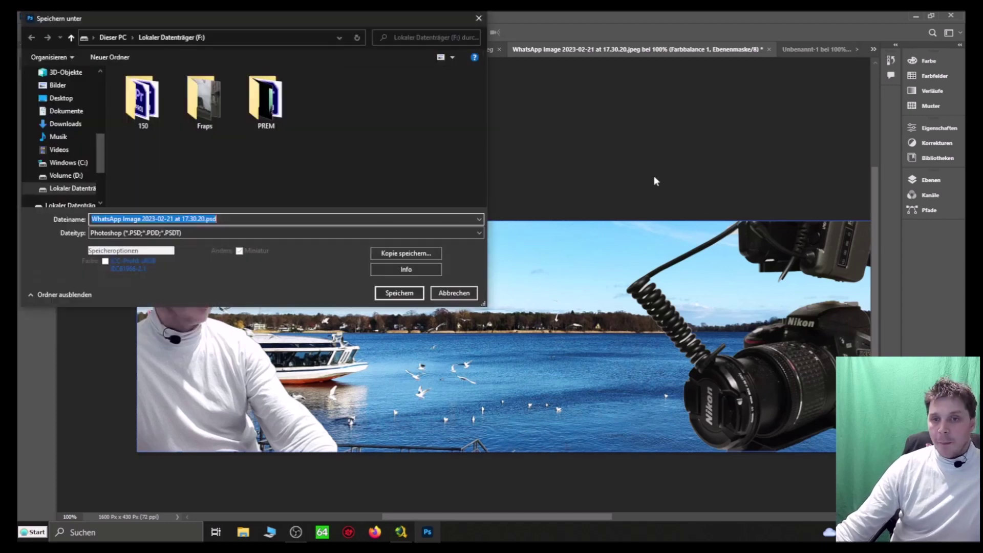
{"action": "left_click", "coordinate": [416, 254]}
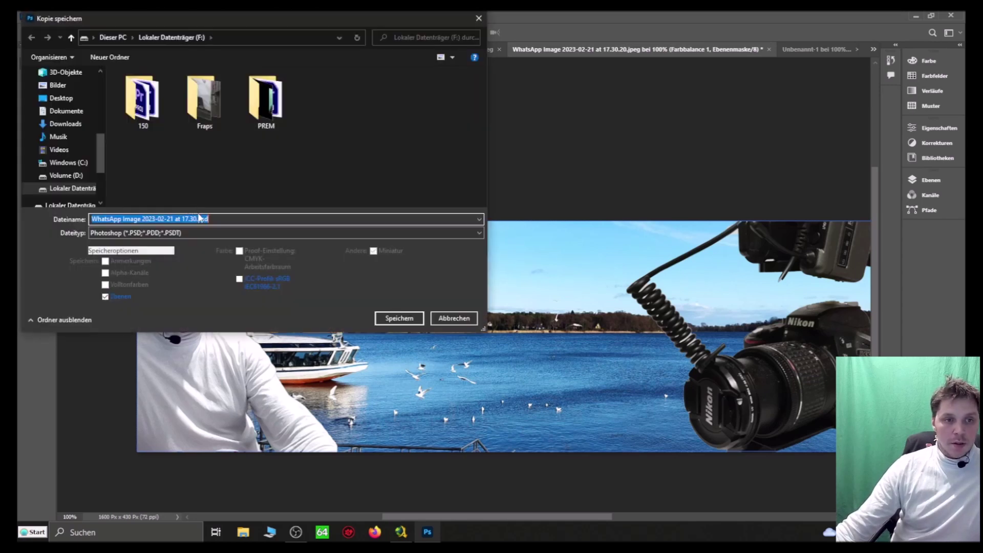
{"action": "left_click", "coordinate": [198, 233]}
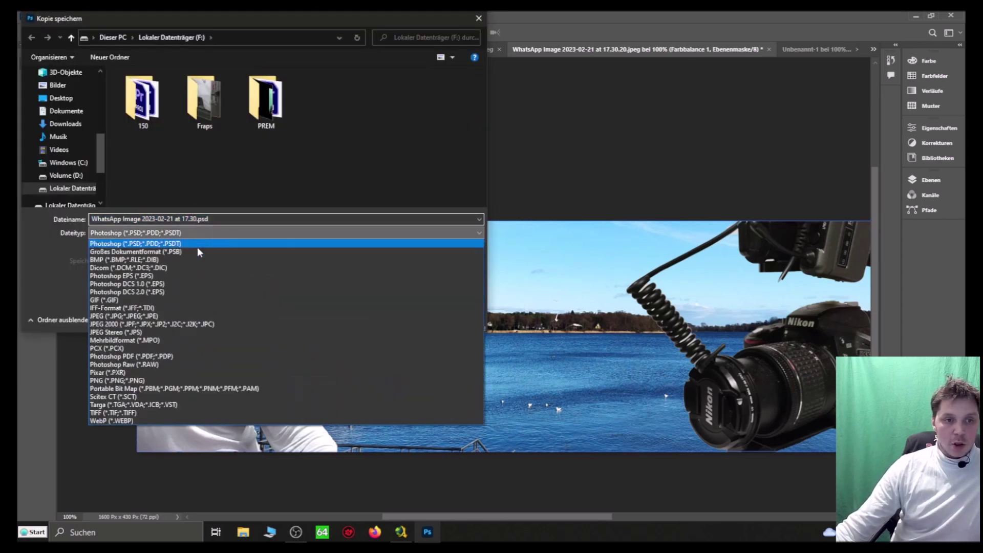
{"action": "left_click", "coordinate": [186, 314]}
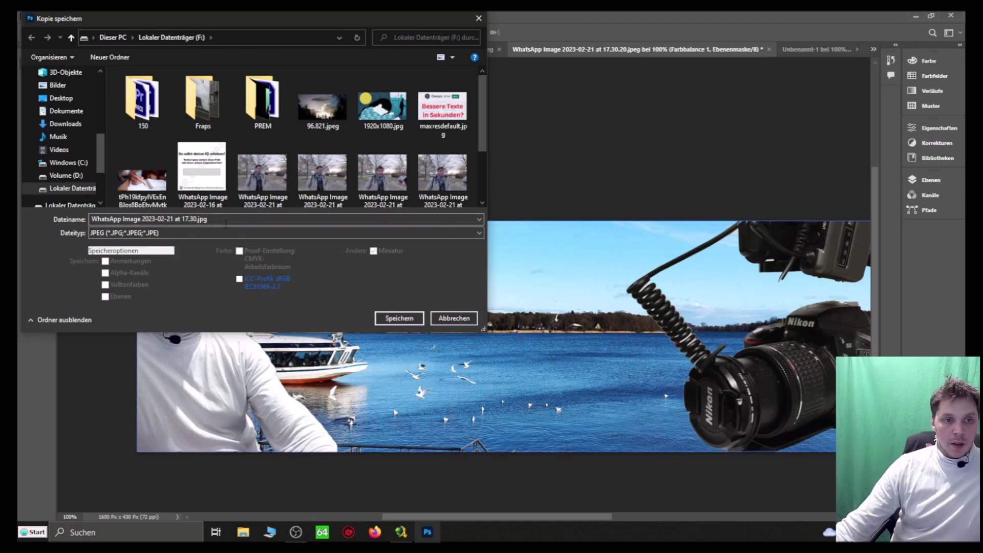
{"action": "left_click", "coordinate": [216, 220]}
{"action": "type", "text": "Testbanner 1"}
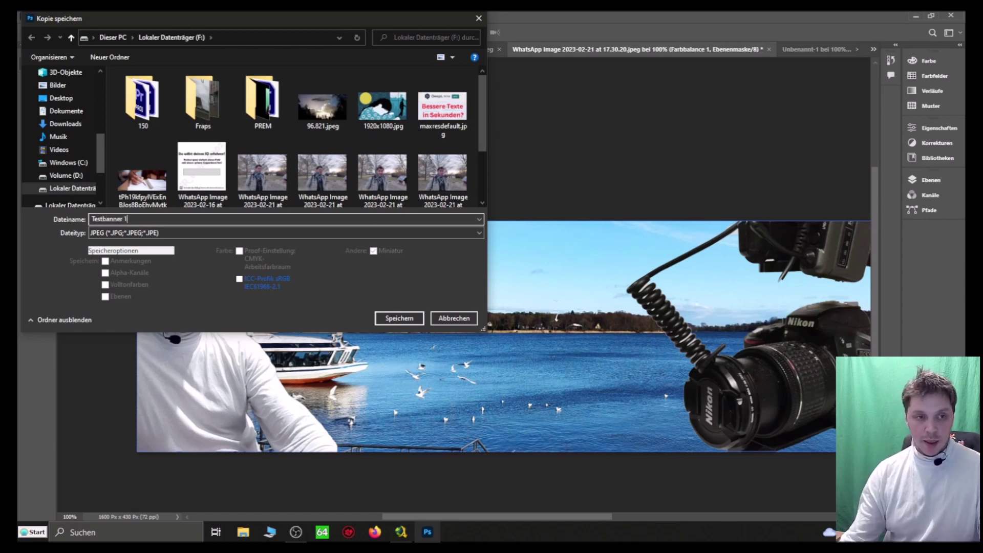
{"action": "left_click", "coordinate": [399, 318]}
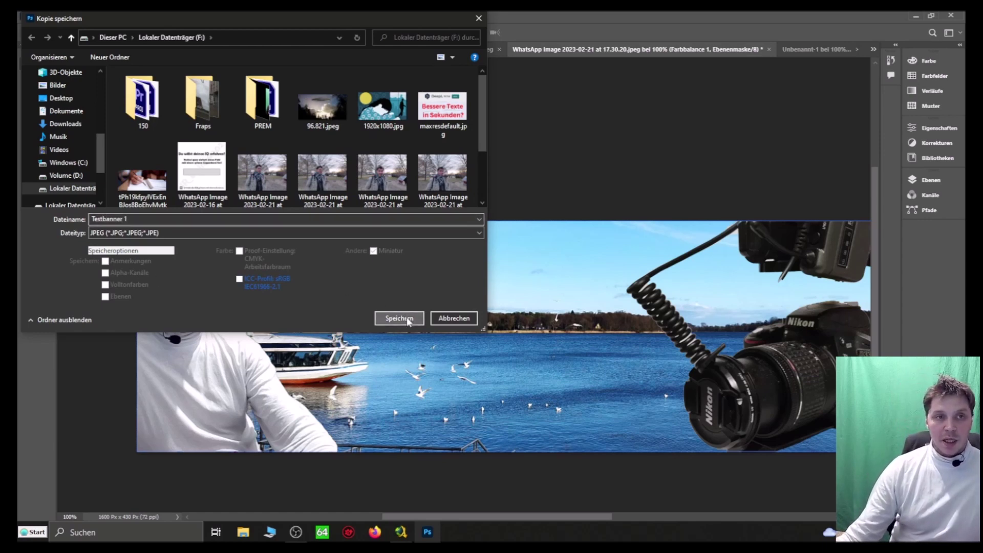
{"action": "left_click", "coordinate": [548, 146]}
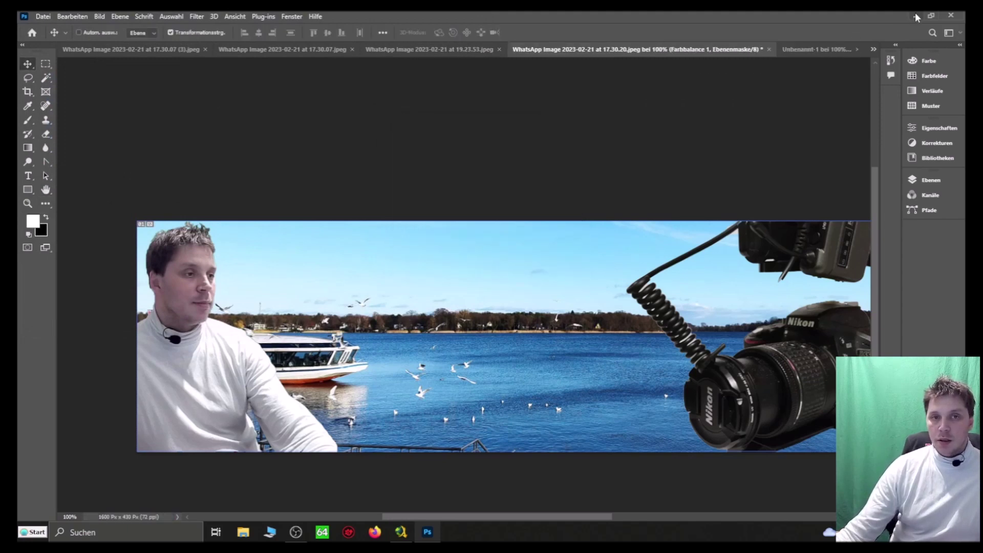
Minimize Photoshop, switch to Firefox and open canva.com.
{"action": "left_click", "coordinate": [915, 16]}
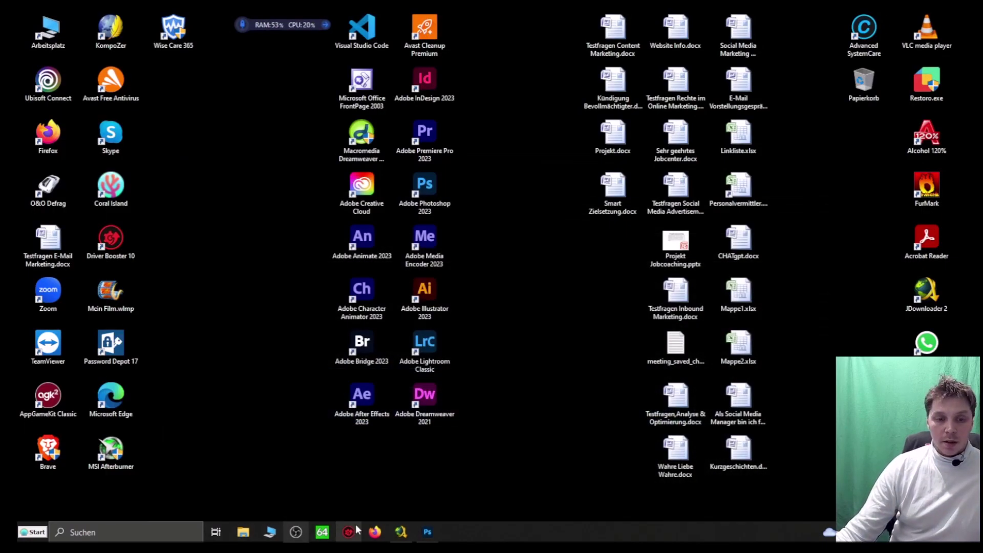
{"action": "left_click", "coordinate": [376, 532]}
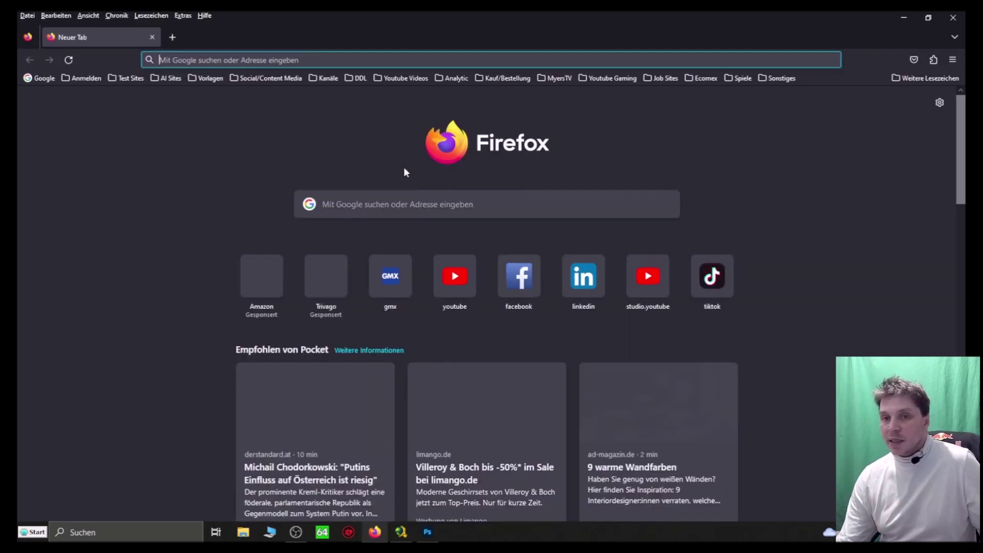
{"action": "left_click", "coordinate": [190, 57]}
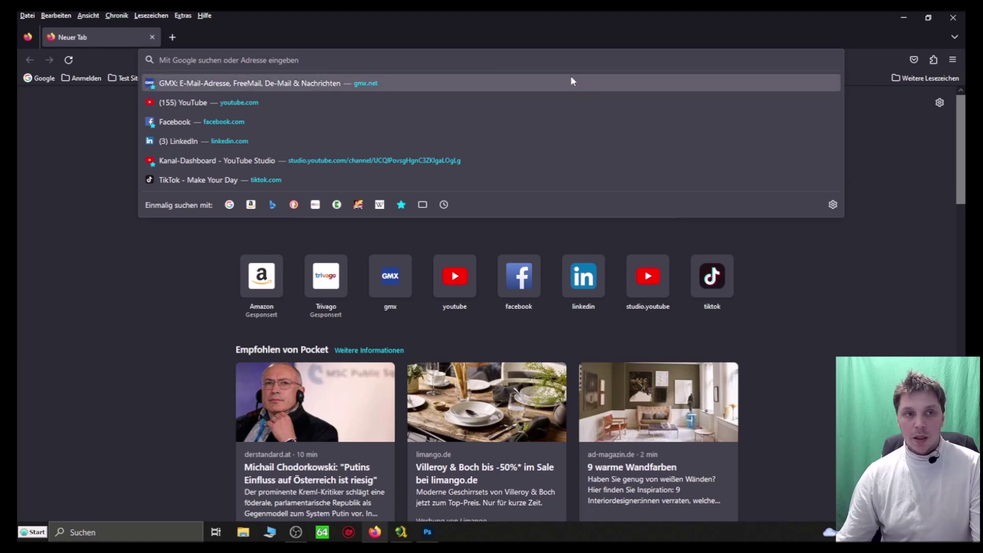
{"action": "type", "text": "can"}
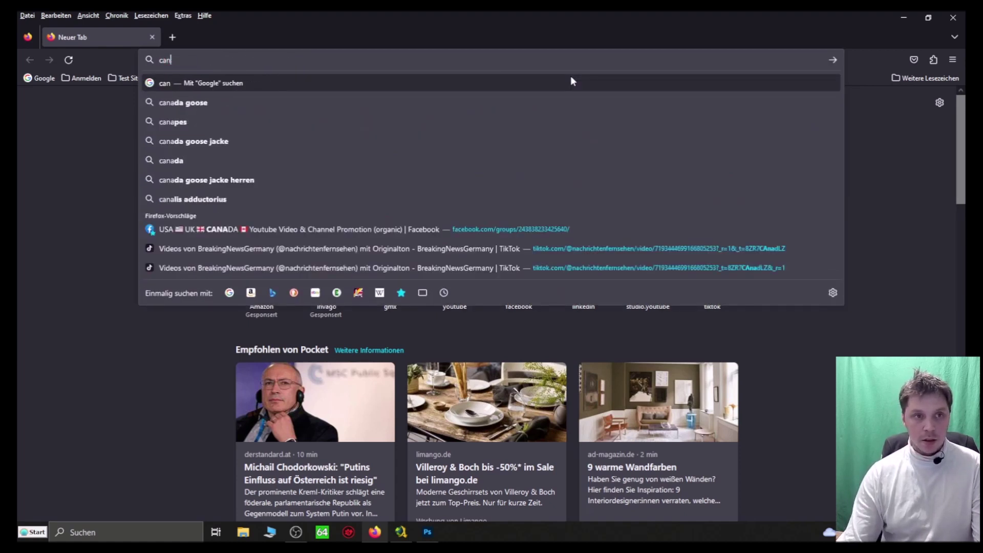
{"action": "type", "text": "v"}
{"action": "key", "text": "Return"}
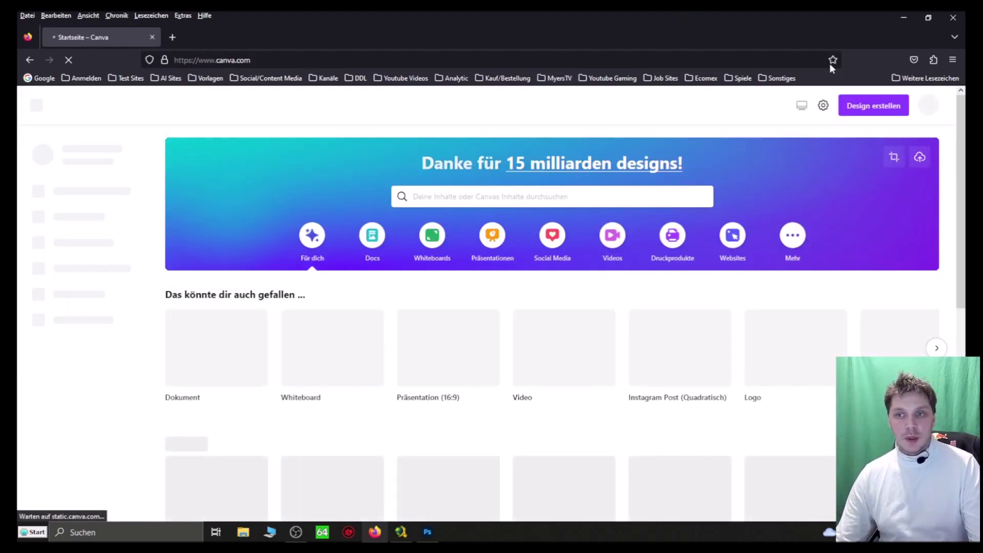
Create a blank 2000 × 600 px Banner design, dismissing the collaboration tip and accepting all cookies.
{"action": "left_click", "coordinate": [877, 106]}
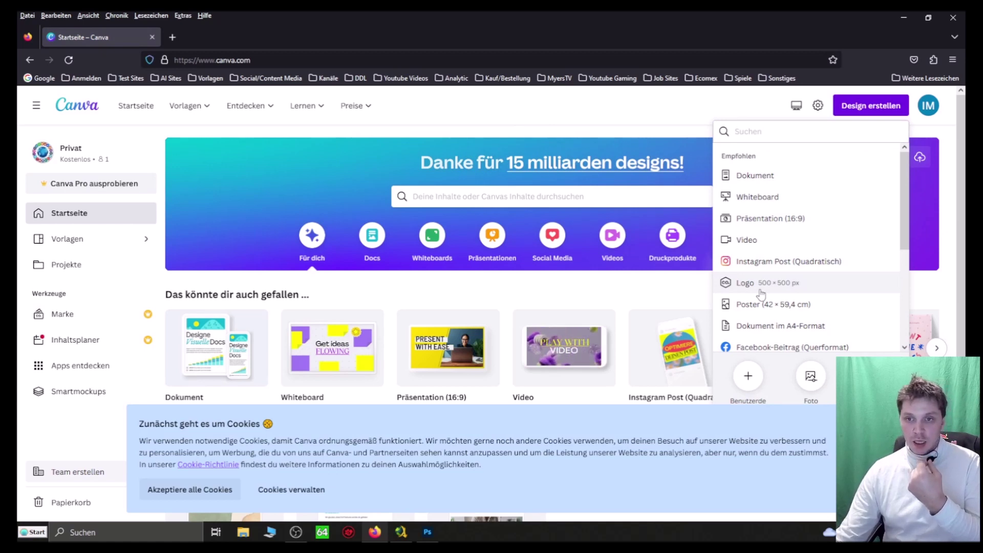
{"action": "left_click", "coordinate": [763, 131]}
{"action": "type", "text": "banner"}
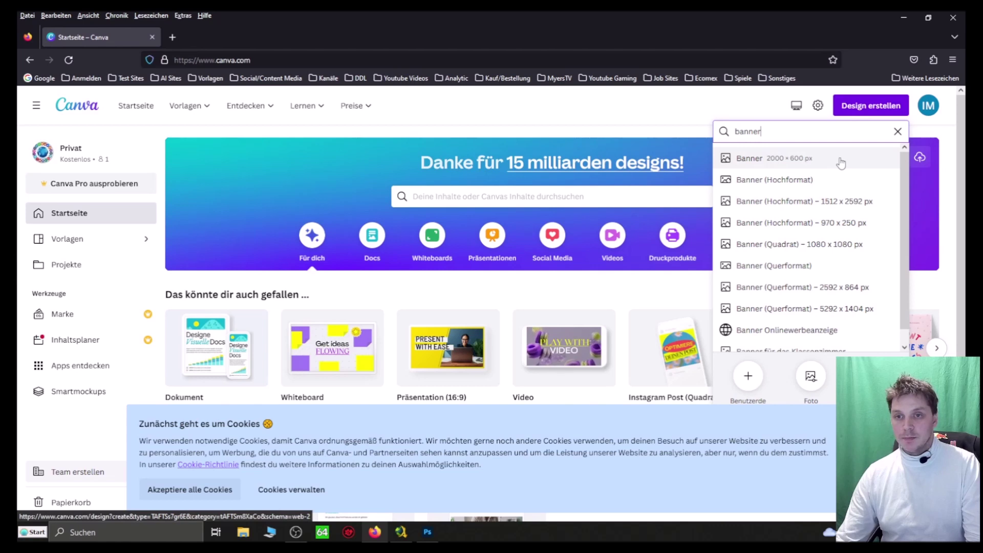
{"action": "left_click", "coordinate": [841, 164]}
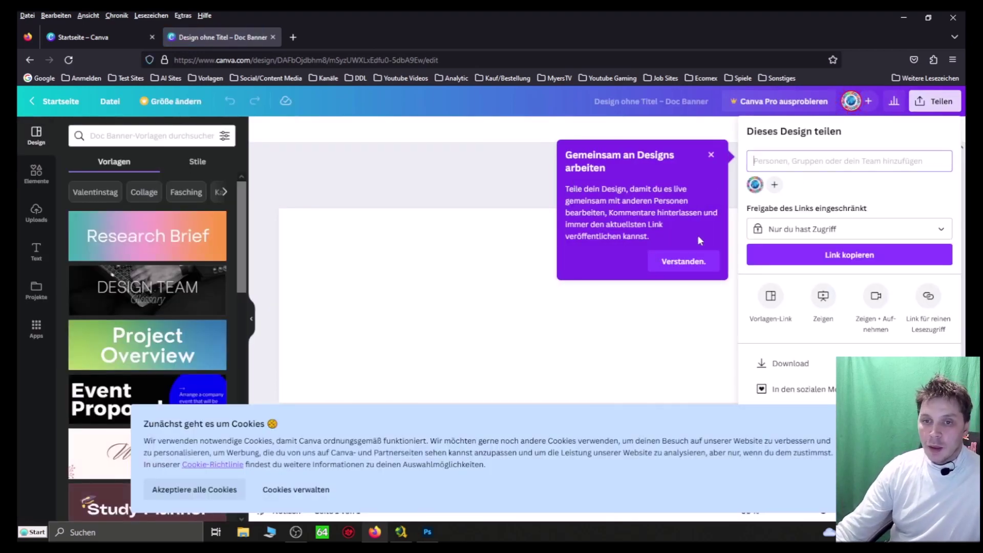
{"action": "left_click", "coordinate": [711, 154]}
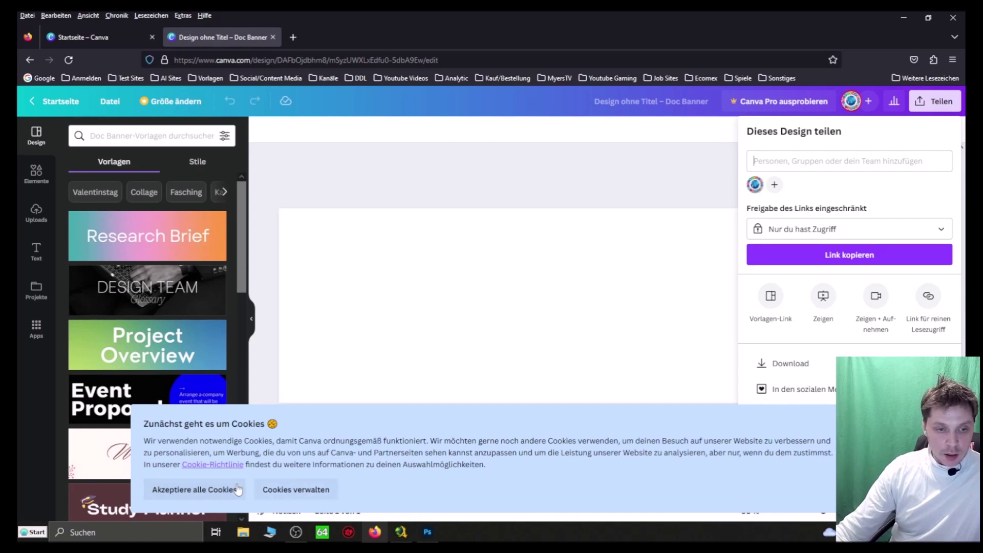
{"action": "left_click", "coordinate": [195, 490]}
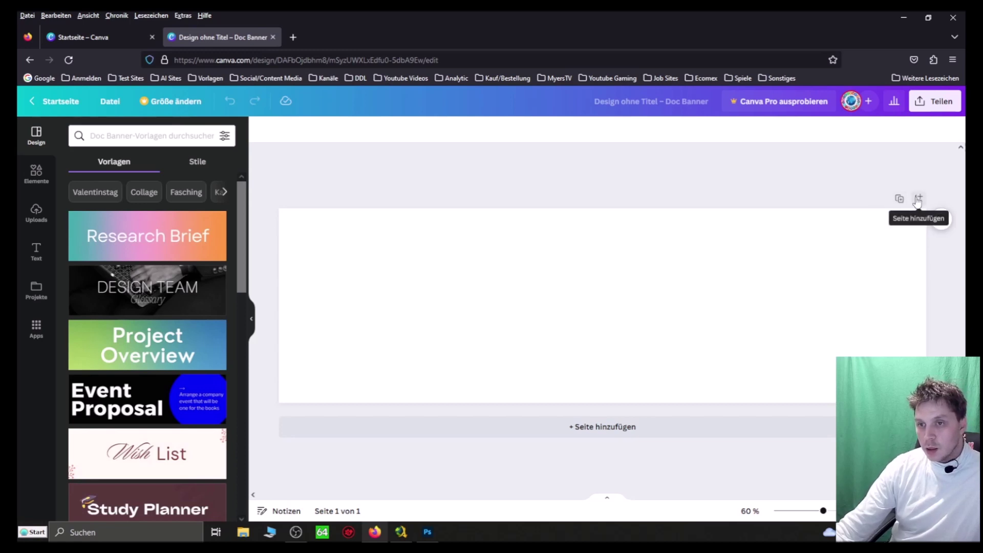
{"action": "right_click", "coordinate": [738, 252]}
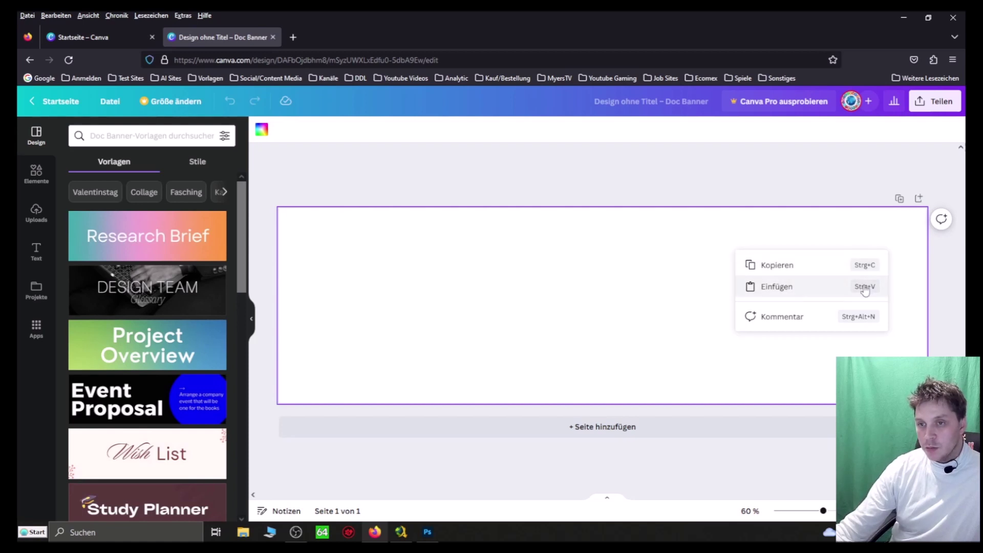
{"action": "left_click", "coordinate": [947, 184]}
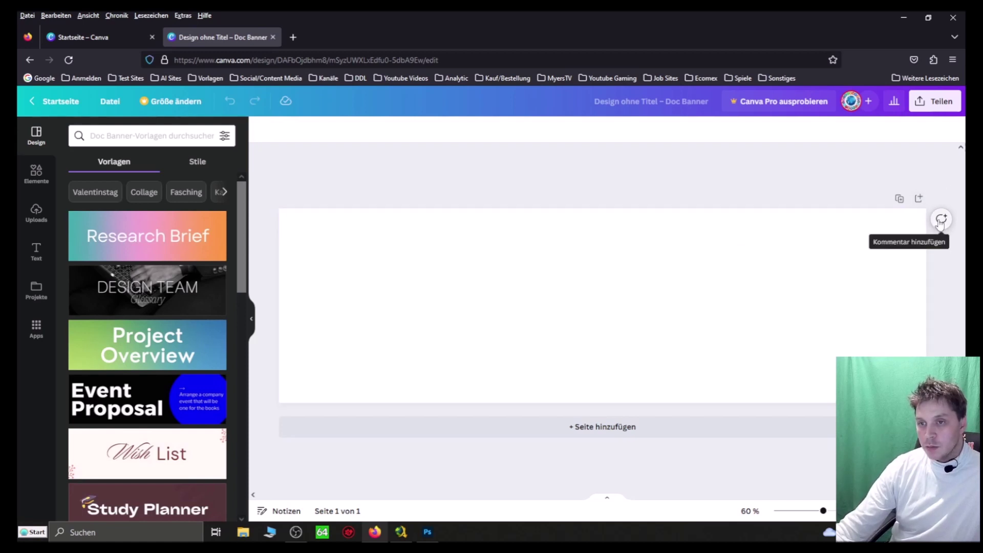
{"action": "left_click", "coordinate": [35, 174]}
{"action": "left_click", "coordinate": [34, 138]}
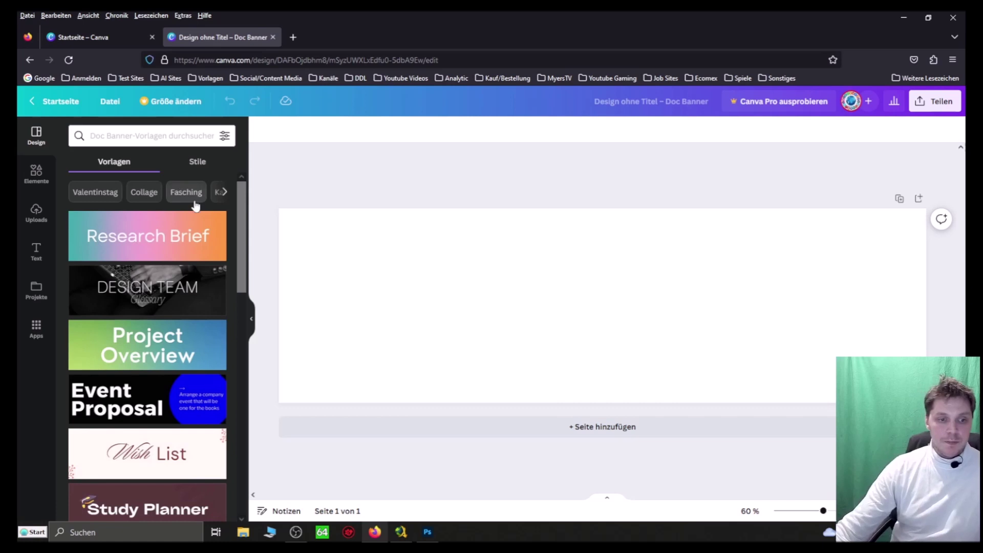
{"action": "left_click", "coordinate": [224, 136]}
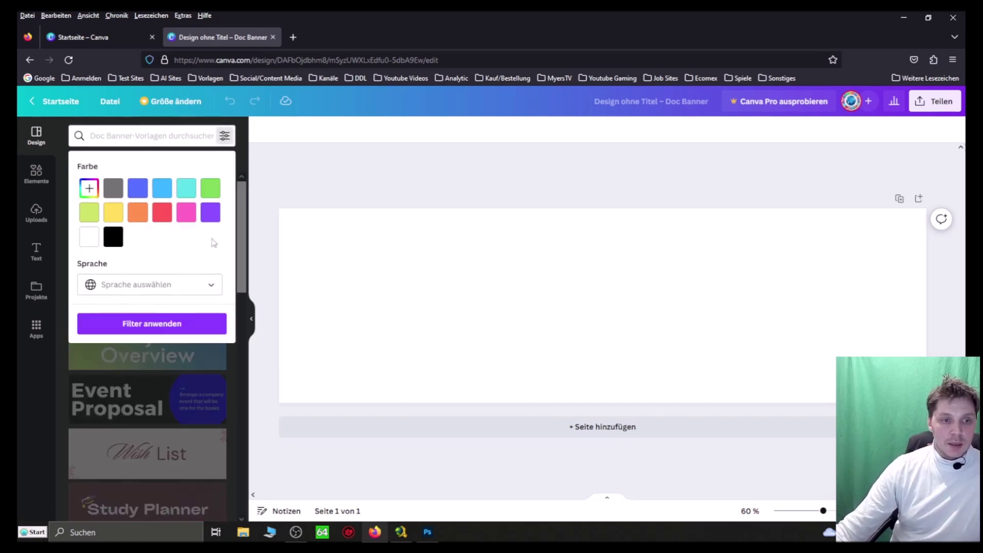
{"action": "left_click", "coordinate": [319, 136]}
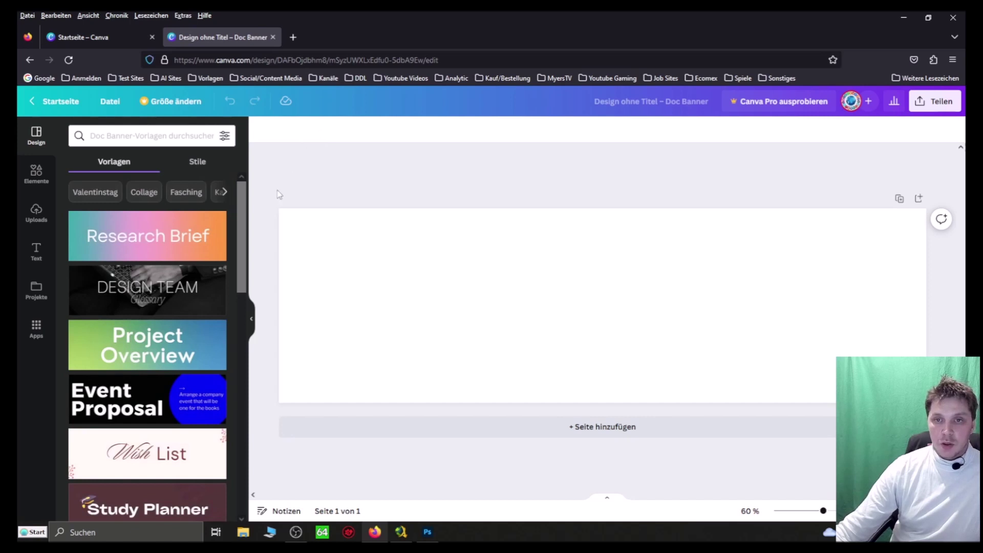
{"action": "left_click_drag", "start_coordinate": [244, 235], "coordinate": [250, 198]}
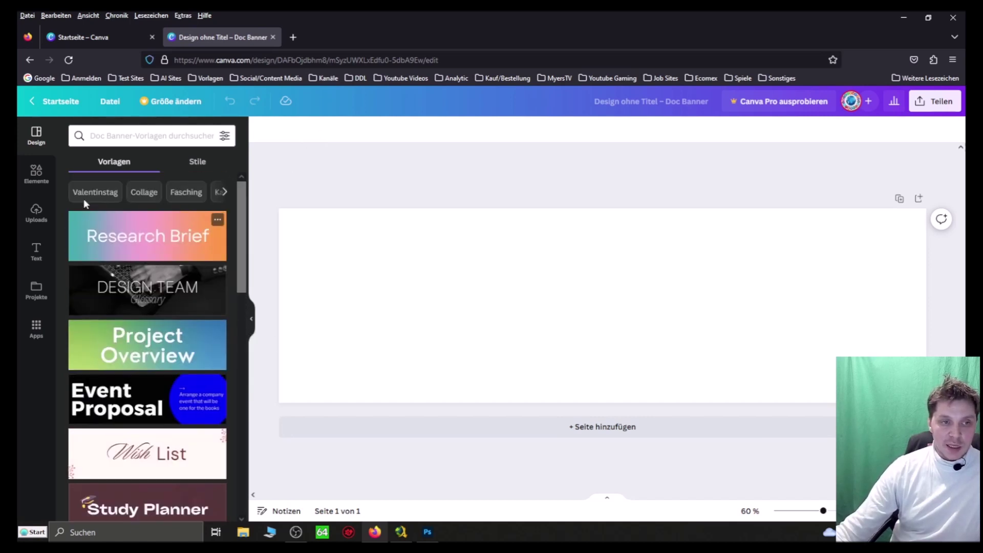
{"action": "left_click", "coordinate": [26, 172]}
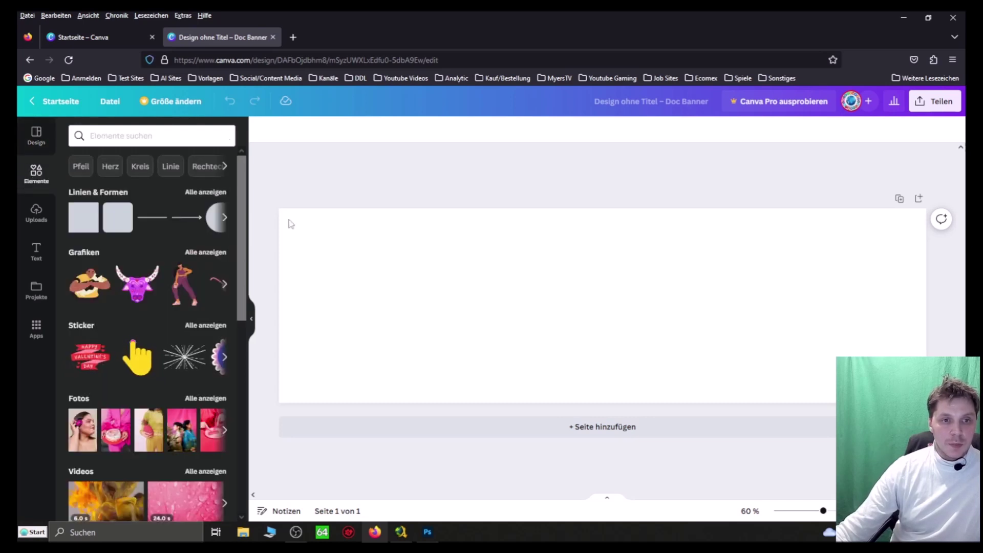
{"action": "left_click", "coordinate": [522, 272]}
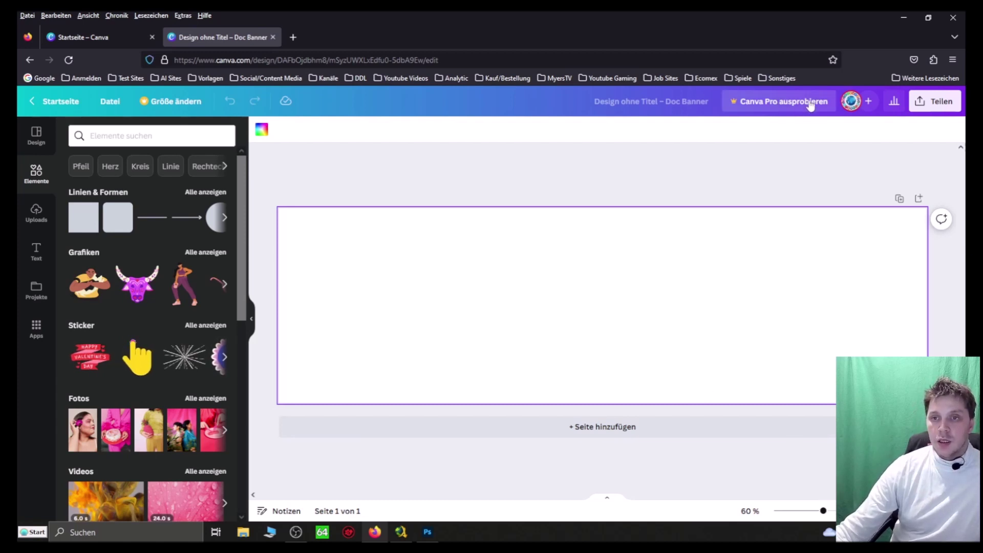
{"action": "left_click", "coordinate": [870, 103]}
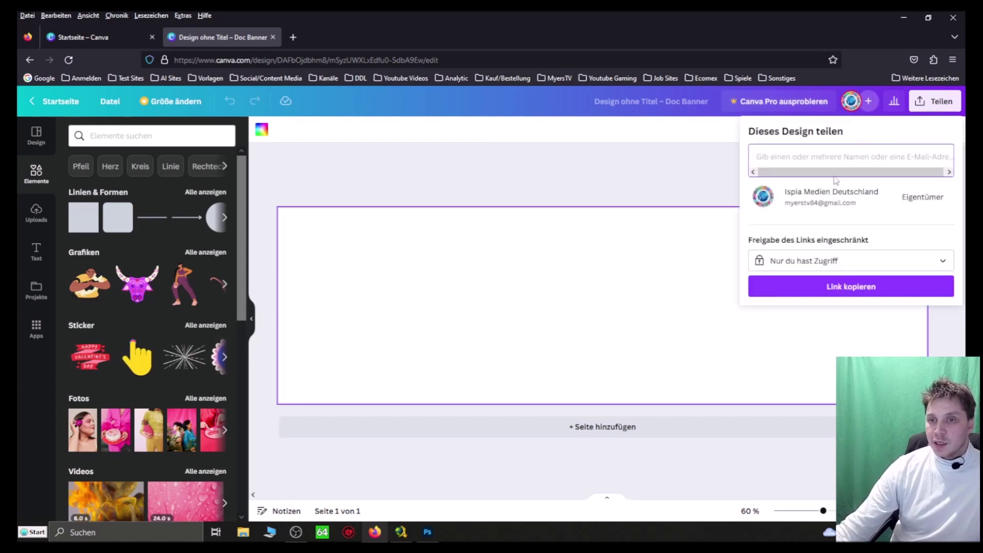
{"action": "left_click", "coordinate": [633, 171]}
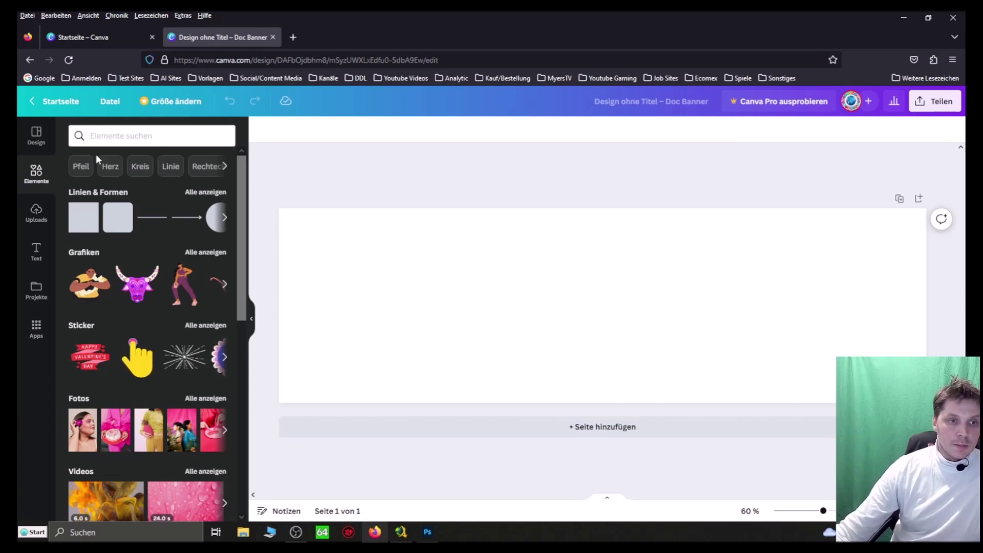
{"action": "left_click", "coordinate": [32, 137]}
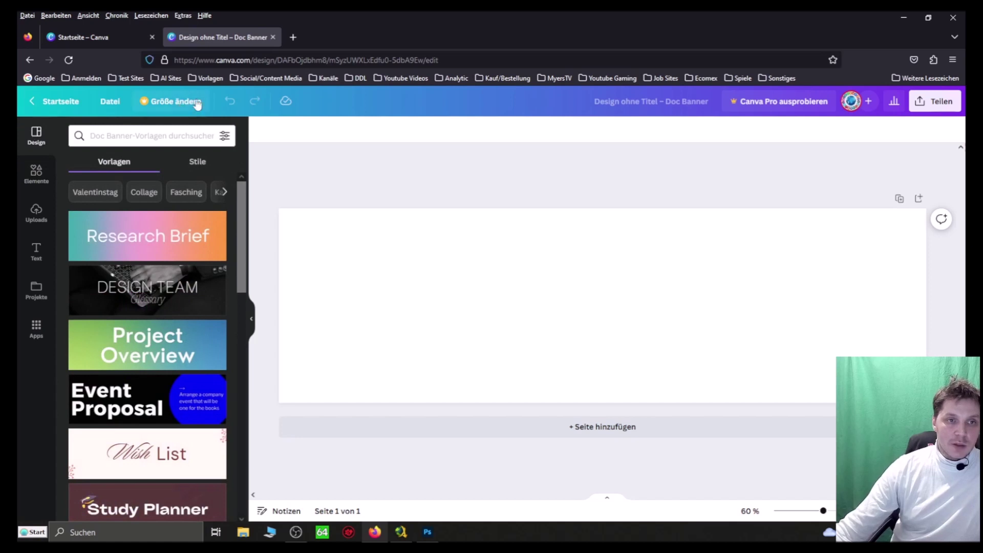
Import the file Testbanner 1.jpg from drive F: into the design's uploads.
{"action": "left_click", "coordinate": [110, 102]}
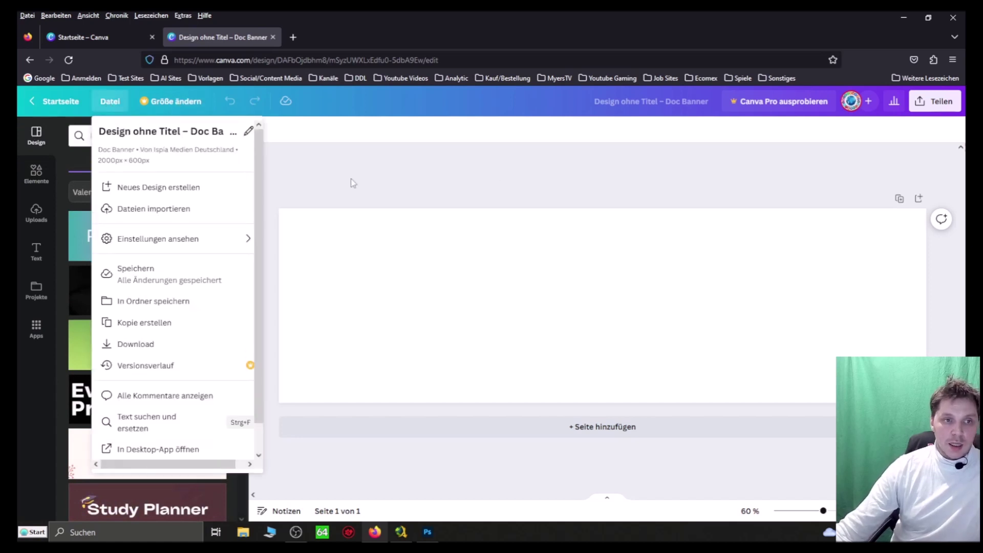
{"action": "left_click", "coordinate": [169, 211]}
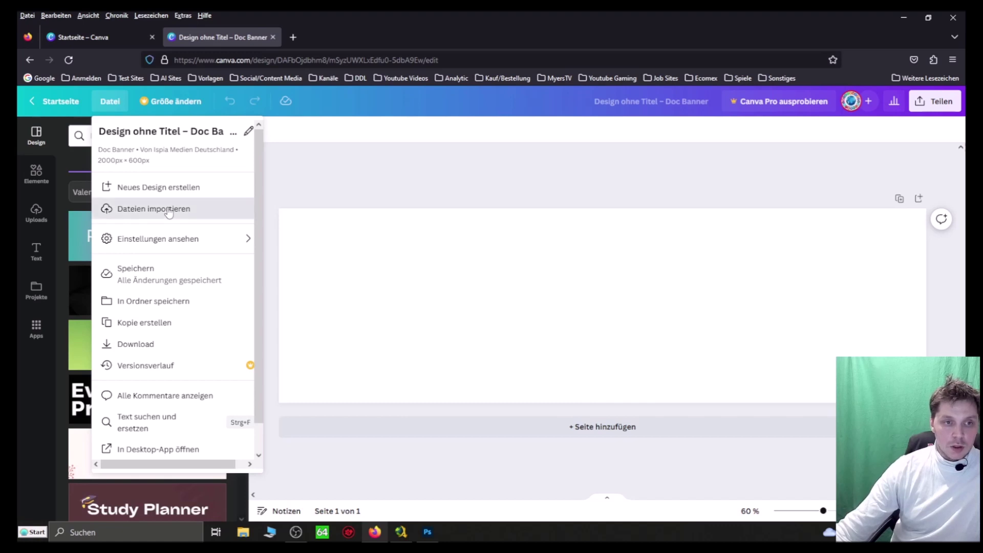
{"action": "left_click", "coordinate": [250, 302]}
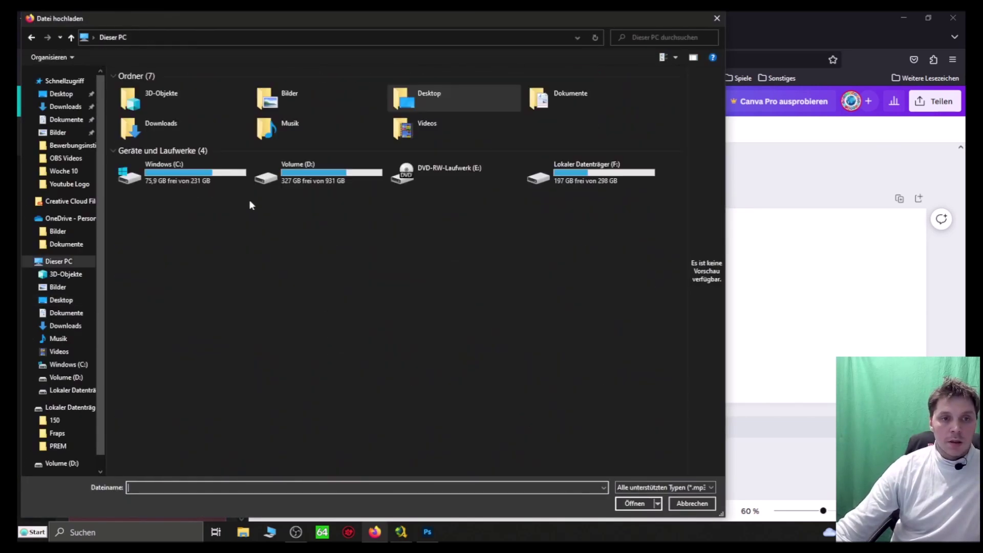
{"action": "double_click", "coordinate": [589, 166]}
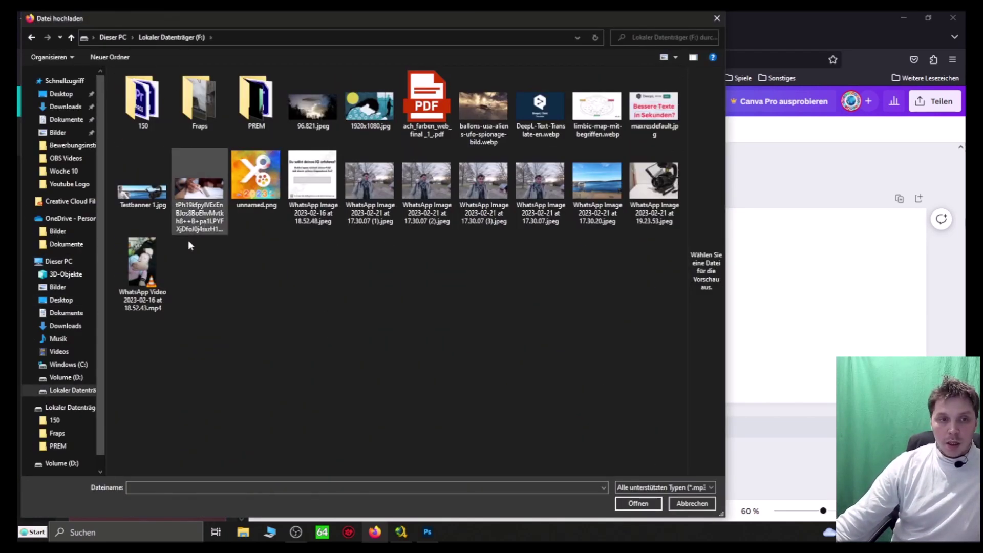
{"action": "double_click", "coordinate": [145, 205]}
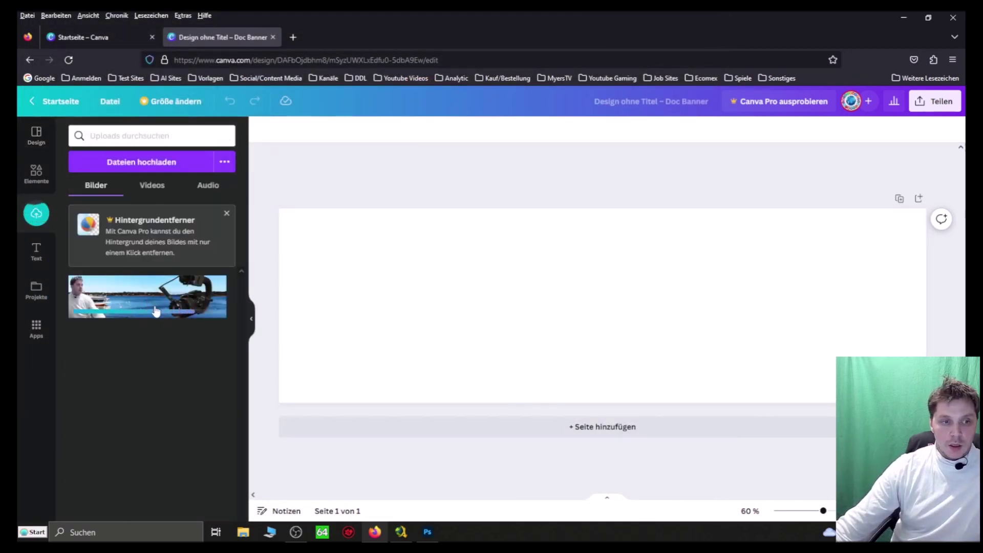
Place the uploaded panorama on the page and scale it proportionally to span the full page width.
{"action": "left_click", "coordinate": [124, 298]}
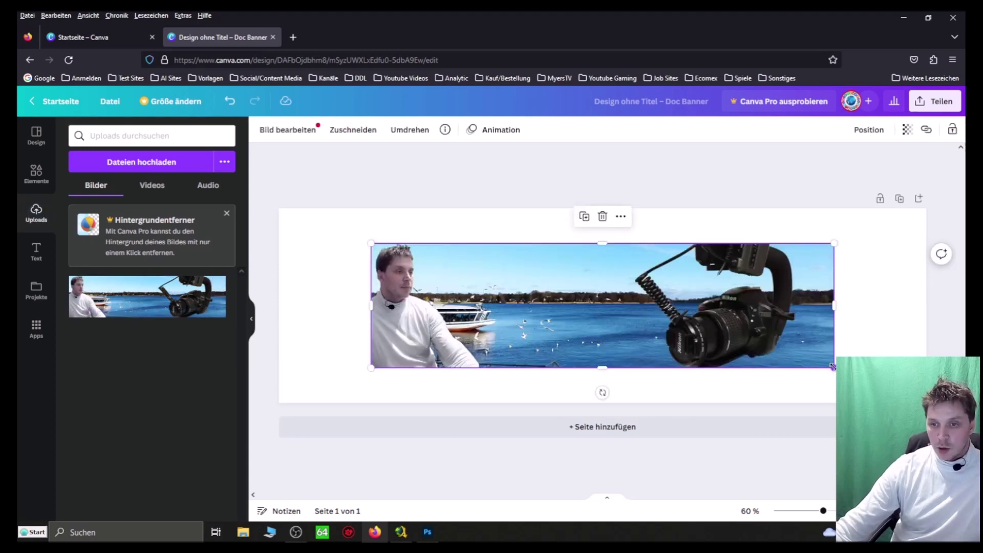
{"action": "left_click_drag", "start_coordinate": [833, 366], "coordinate": [927, 392]}
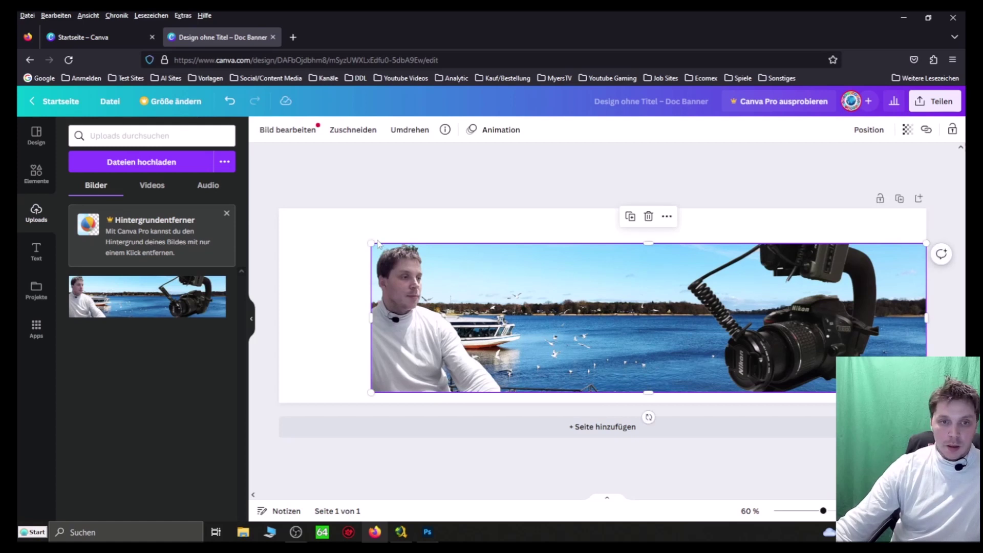
{"action": "left_click_drag", "start_coordinate": [371, 242], "coordinate": [279, 218]}
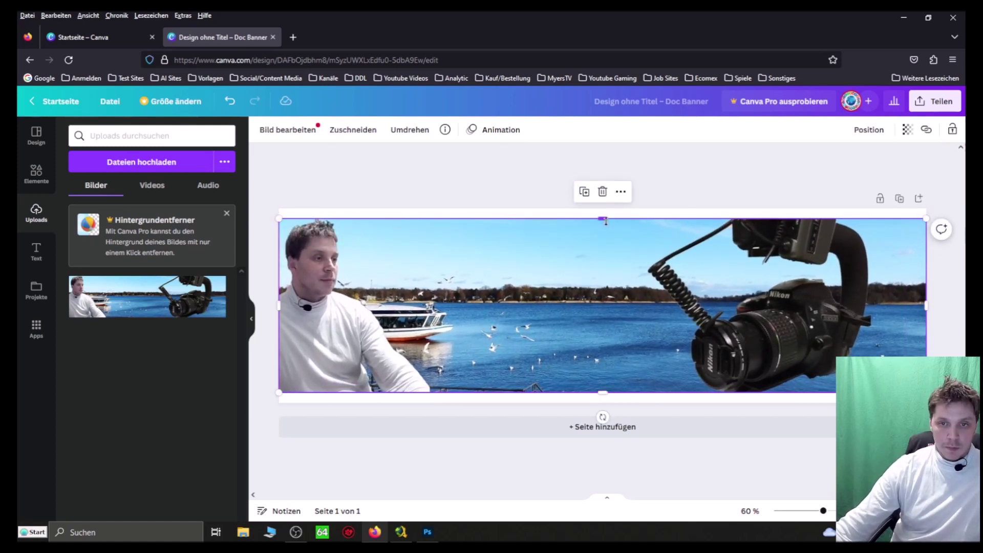
Try enlarging and shifting the panorama to cover the page's white margins, and undo these changes.
{"action": "left_click_drag", "start_coordinate": [605, 220], "coordinate": [602, 211]}
{"action": "left_click_drag", "start_coordinate": [586, 259], "coordinate": [598, 263]}
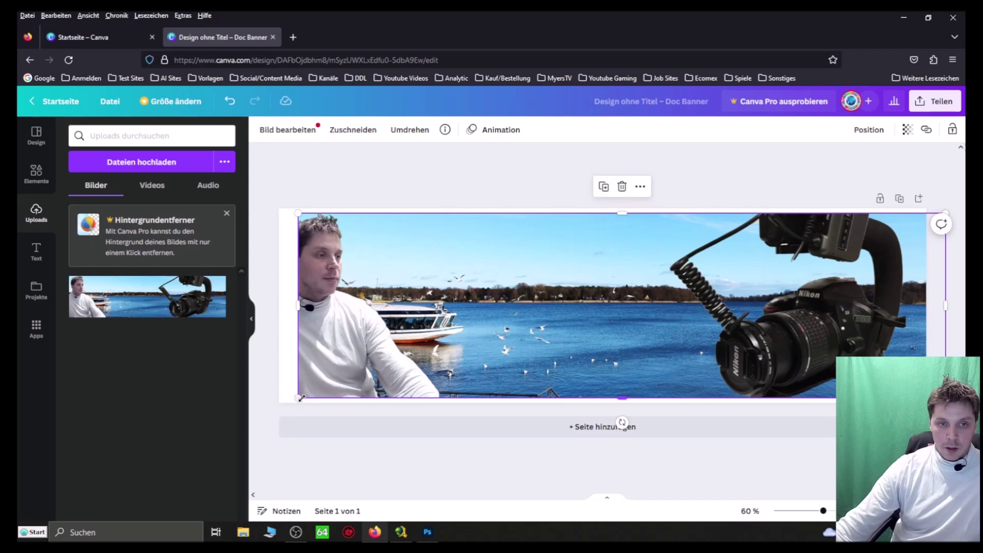
{"action": "left_click_drag", "start_coordinate": [301, 398], "coordinate": [288, 402]}
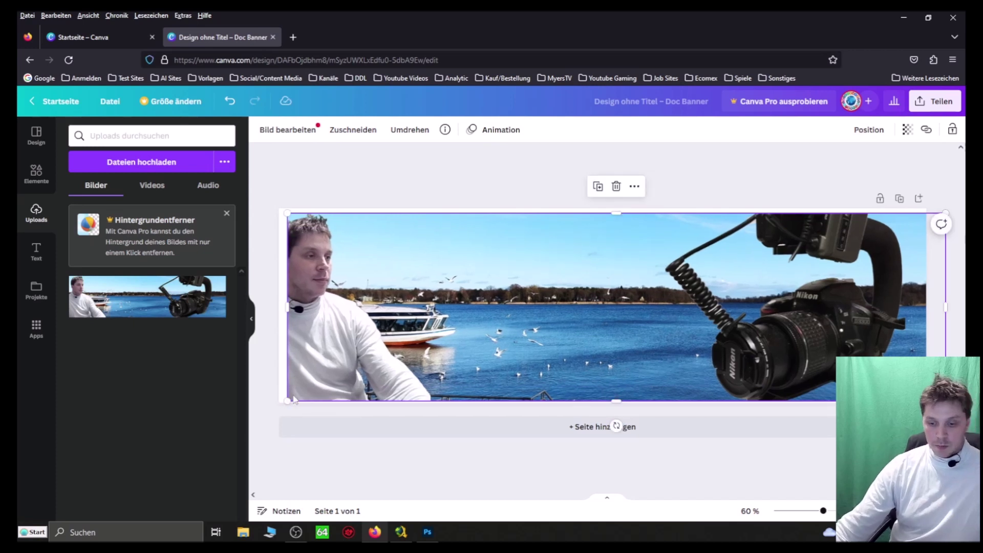
{"action": "key", "text": "ctrl+z"}
{"action": "key", "text": "ctrl+z"}
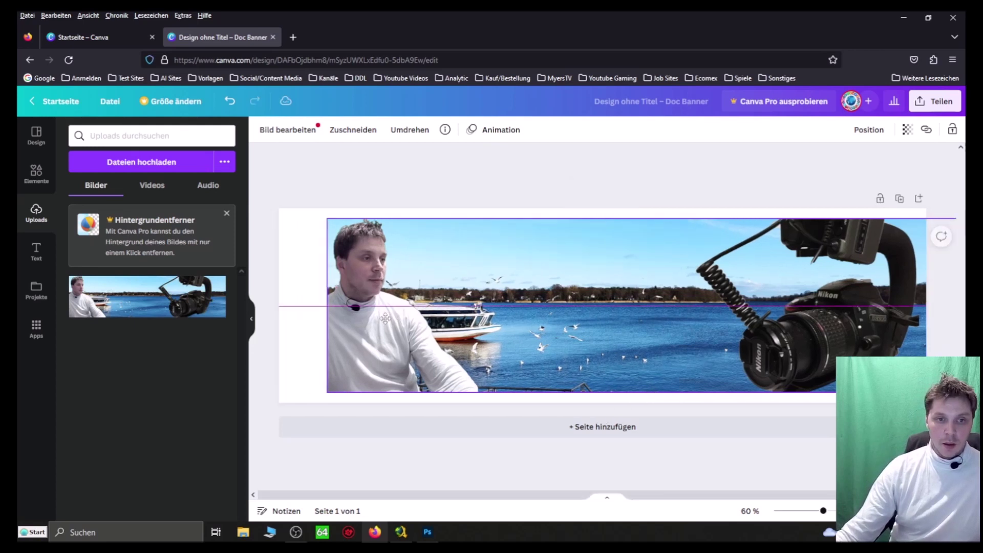
Move the panorama to the right, extend its upper edge to the page's top and raise its lower edge.
{"action": "left_click_drag", "start_coordinate": [336, 323], "coordinate": [388, 323]}
{"action": "mouse_move", "coordinate": [656, 218]}
{"action": "left_mouse_down"}
{"action": "mouse_move", "coordinate": [660, 225]}
{"action": "mouse_move", "coordinate": [662, 209]}
{"action": "left_mouse_up"}
{"action": "mouse_move", "coordinate": [655, 393]}
{"action": "left_mouse_down"}
{"action": "mouse_move", "coordinate": [656, 402]}
{"action": "mouse_move", "coordinate": [656, 383]}
{"action": "left_mouse_up"}
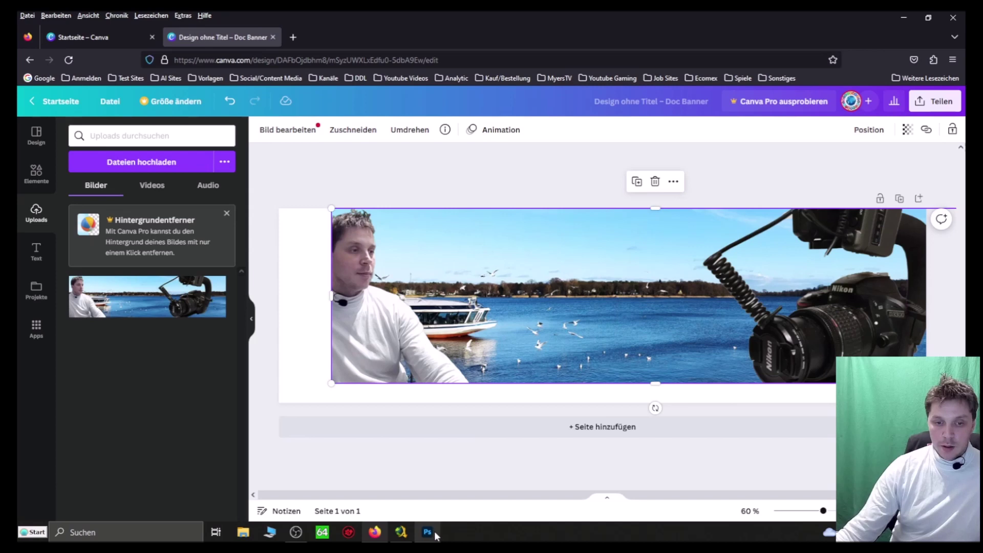
Switch to Photoshop, examine the original panorama from the man to the camera, and return to Canva.
{"action": "left_click", "coordinate": [433, 533]}
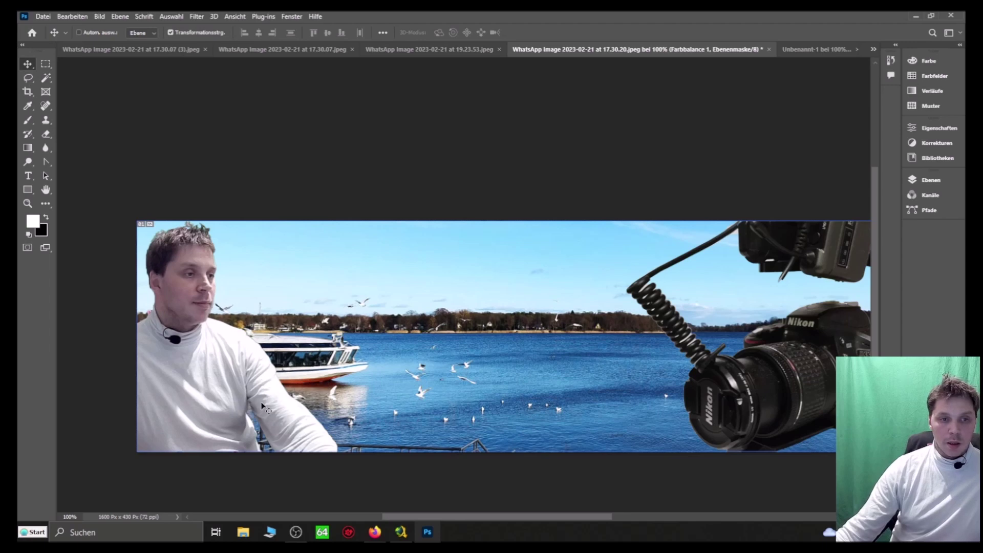
{"action": "mouse_move", "coordinate": [478, 518]}
{"action": "left_mouse_down"}
{"action": "mouse_move", "coordinate": [558, 515]}
{"action": "mouse_move", "coordinate": [482, 518]}
{"action": "mouse_move", "coordinate": [498, 518]}
{"action": "left_mouse_up"}
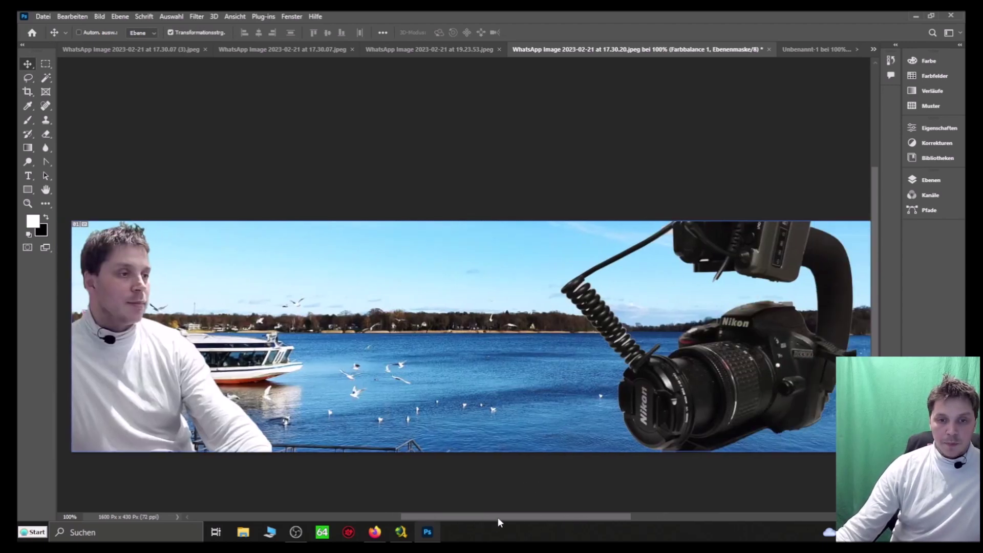
{"action": "left_click_drag", "start_coordinate": [498, 517], "coordinate": [554, 533]}
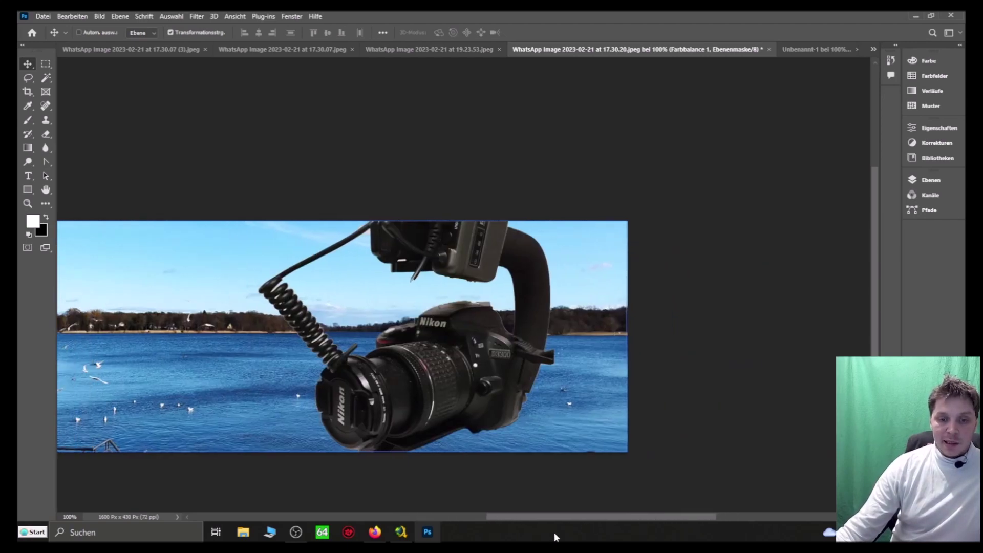
{"action": "left_click", "coordinate": [375, 532]}
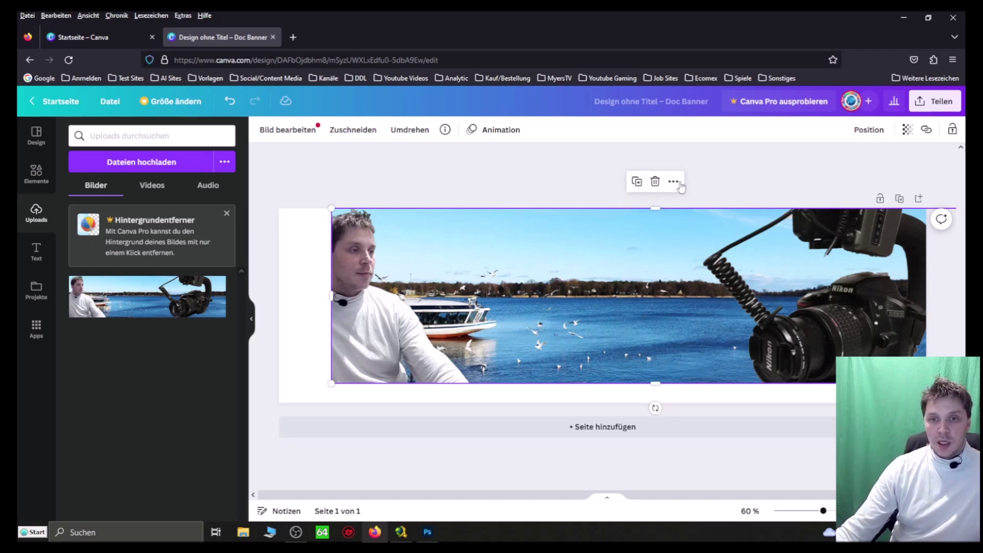
Extend the panorama's lower edge slightly, try widening it past the page's left edge, and undo the last change.
{"action": "left_click", "coordinate": [674, 181]}
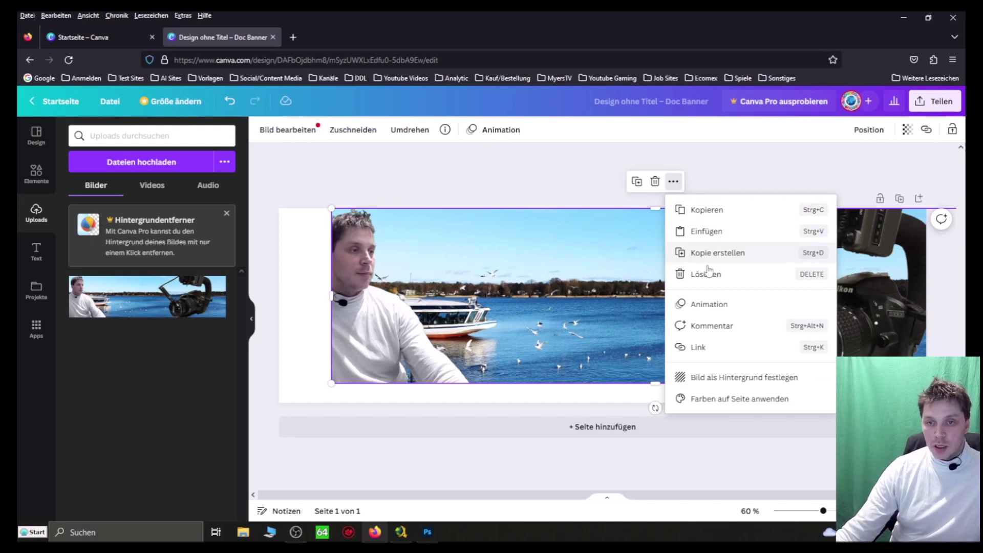
{"action": "left_click", "coordinate": [564, 322]}
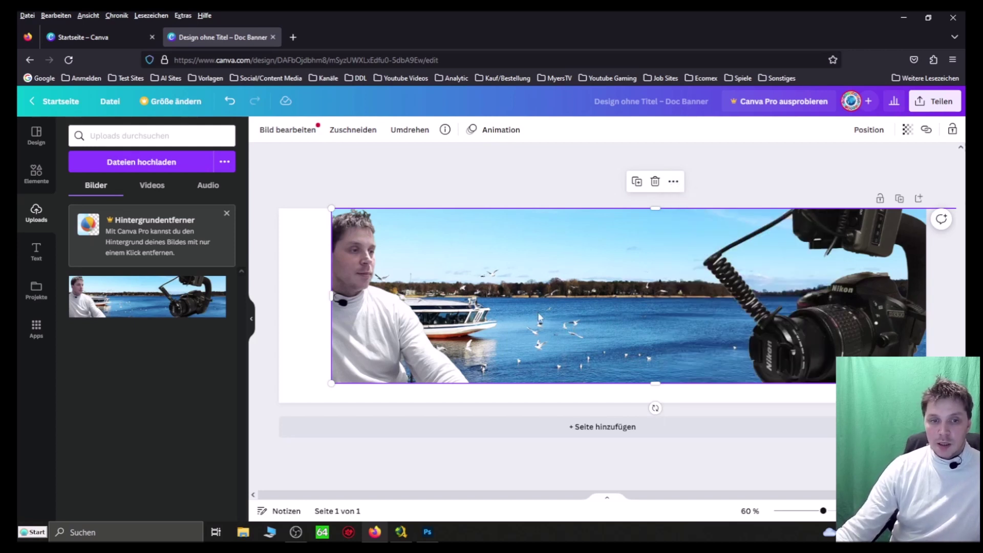
{"action": "mouse_move", "coordinate": [662, 385]}
{"action": "left_mouse_down"}
{"action": "mouse_move", "coordinate": [658, 274]}
{"action": "mouse_move", "coordinate": [653, 423]}
{"action": "mouse_move", "coordinate": [652, 338]}
{"action": "mouse_move", "coordinate": [656, 398]}
{"action": "mouse_move", "coordinate": [650, 389]}
{"action": "left_mouse_up"}
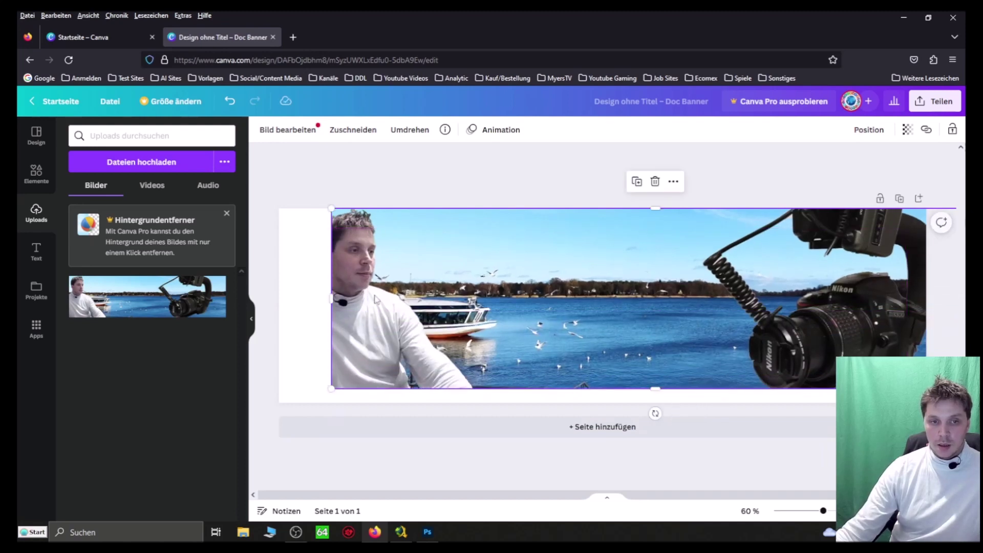
{"action": "left_click_drag", "start_coordinate": [332, 297], "coordinate": [249, 302]}
{"action": "key", "text": "ctrl+z"}
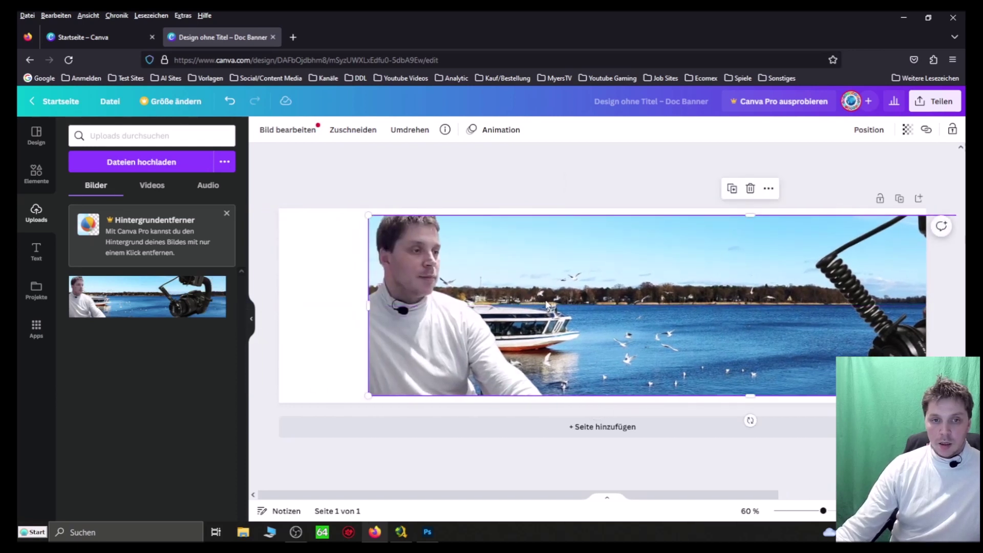
Reposition the panorama near the page's left edge and stretch it to fill the full page height, keeping the man in view.
{"action": "left_click_drag", "start_coordinate": [753, 219], "coordinate": [753, 219]}
{"action": "left_click_drag", "start_coordinate": [707, 287], "coordinate": [638, 281]}
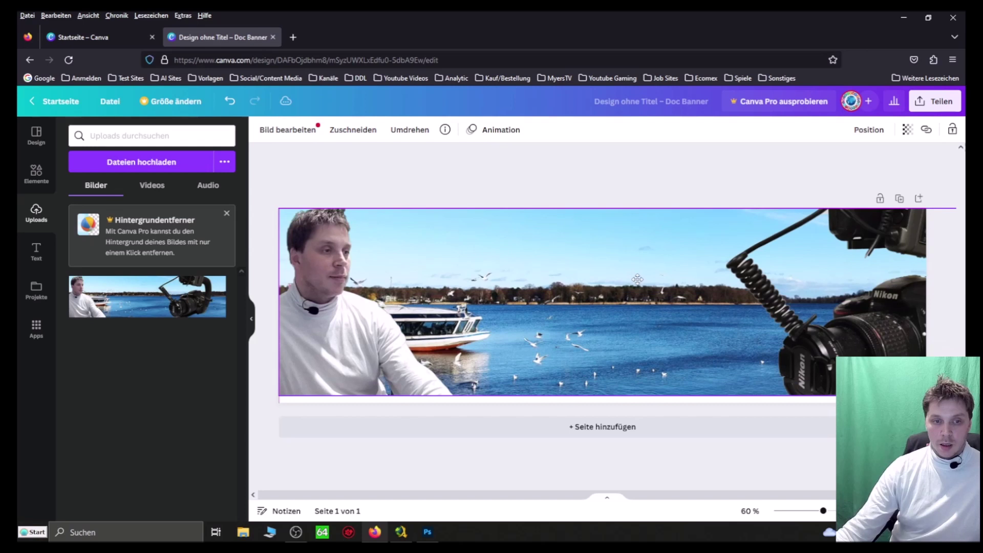
{"action": "left_click_drag", "start_coordinate": [657, 397], "coordinate": [660, 403]}
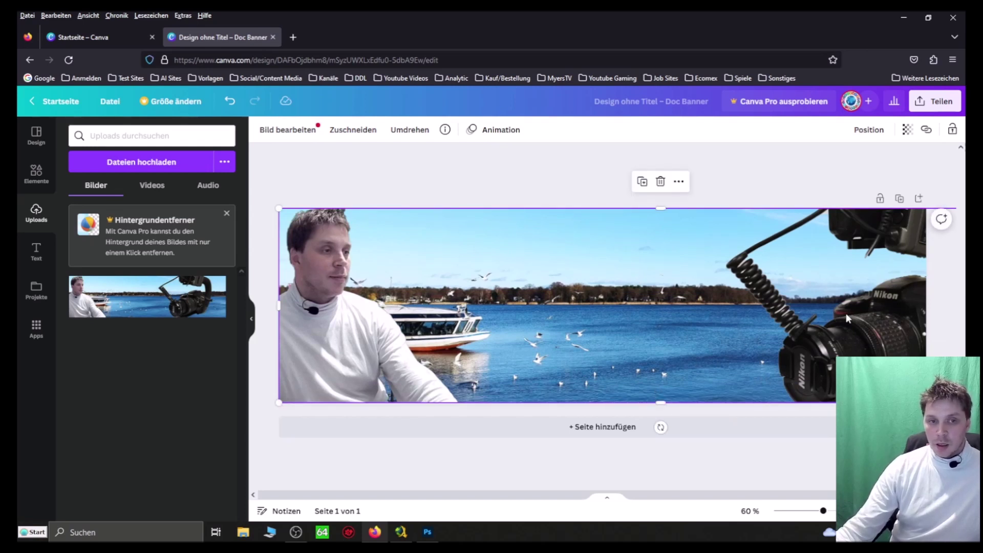
{"action": "left_click_drag", "start_coordinate": [871, 306], "coordinate": [800, 299]}
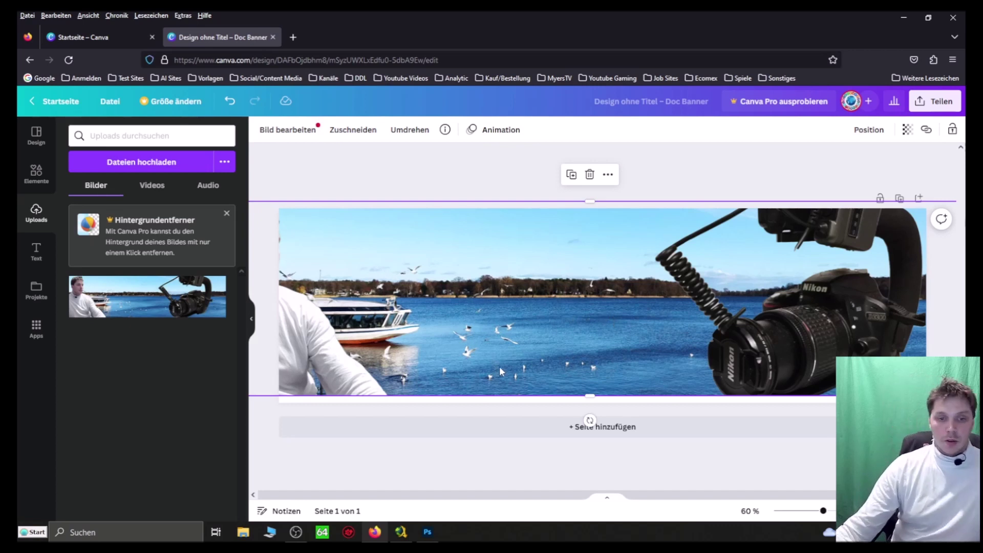
{"action": "left_click_drag", "start_coordinate": [509, 361], "coordinate": [584, 365]}
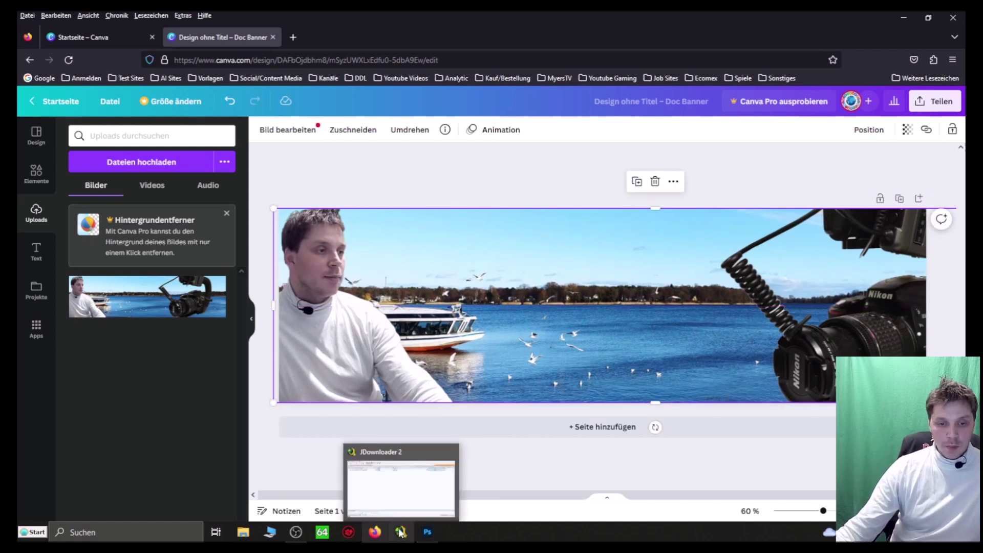
Switch to Photoshop and review the panorama, the camera photo and the untitled document with the man's cutout.
{"action": "left_click", "coordinate": [428, 533]}
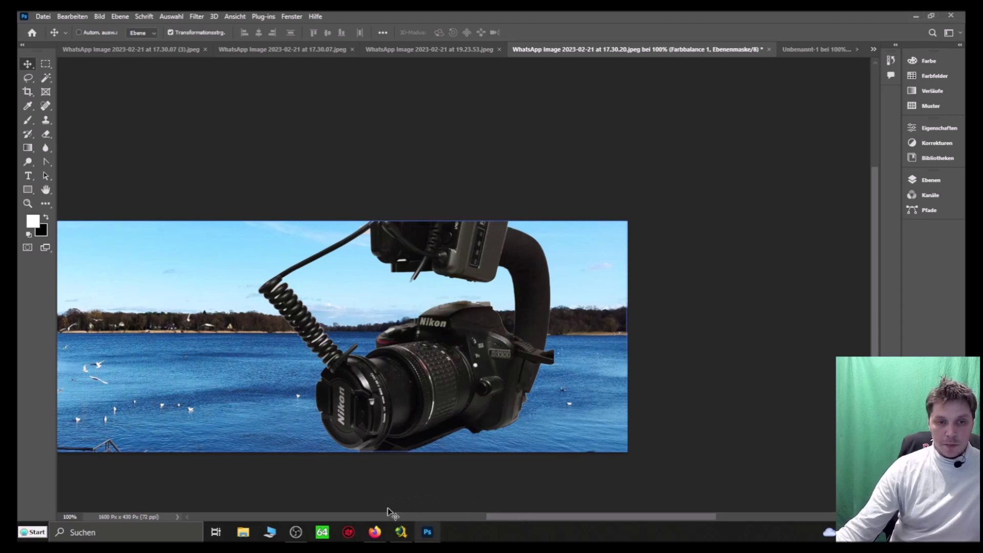
{"action": "left_click_drag", "start_coordinate": [495, 518], "coordinate": [393, 517]}
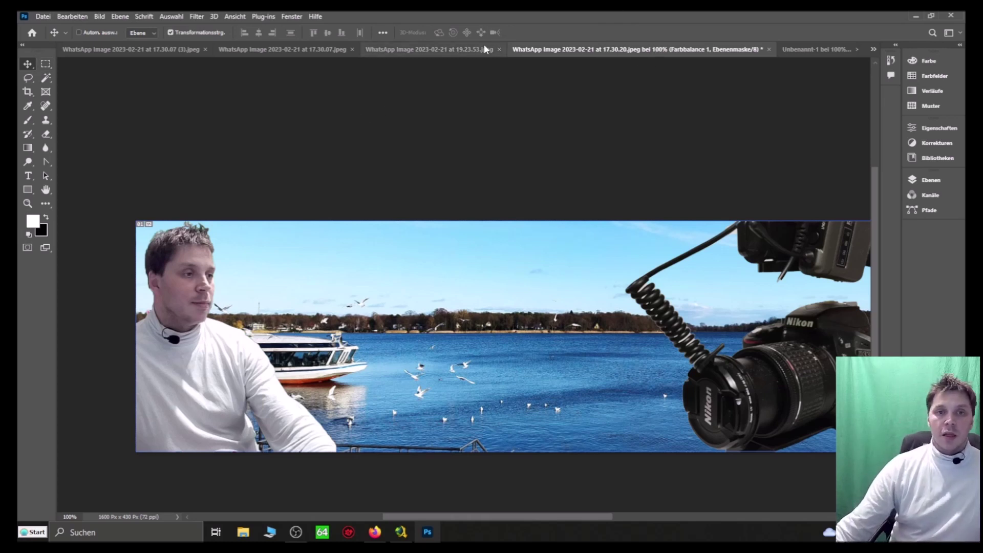
{"action": "left_click", "coordinate": [429, 49]}
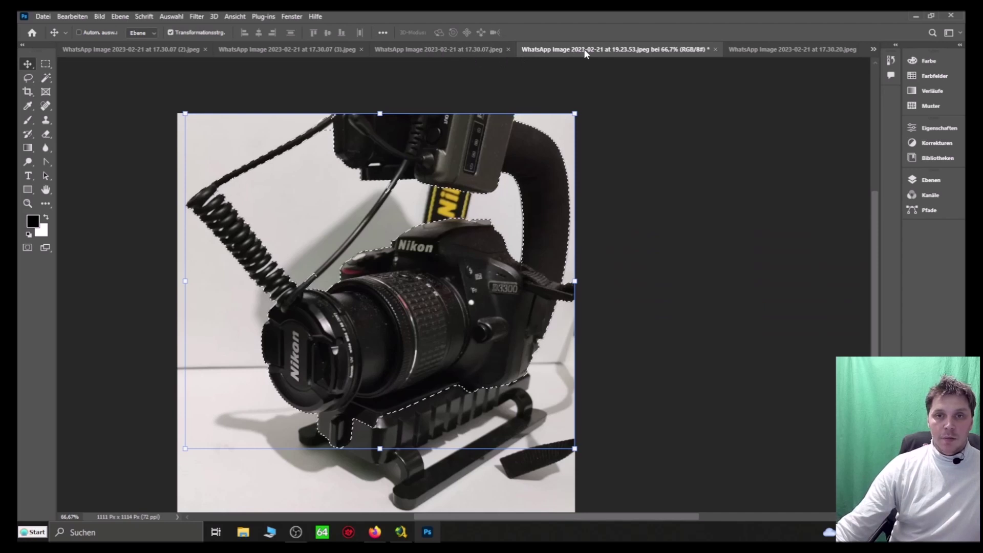
{"action": "left_click", "coordinate": [799, 50]}
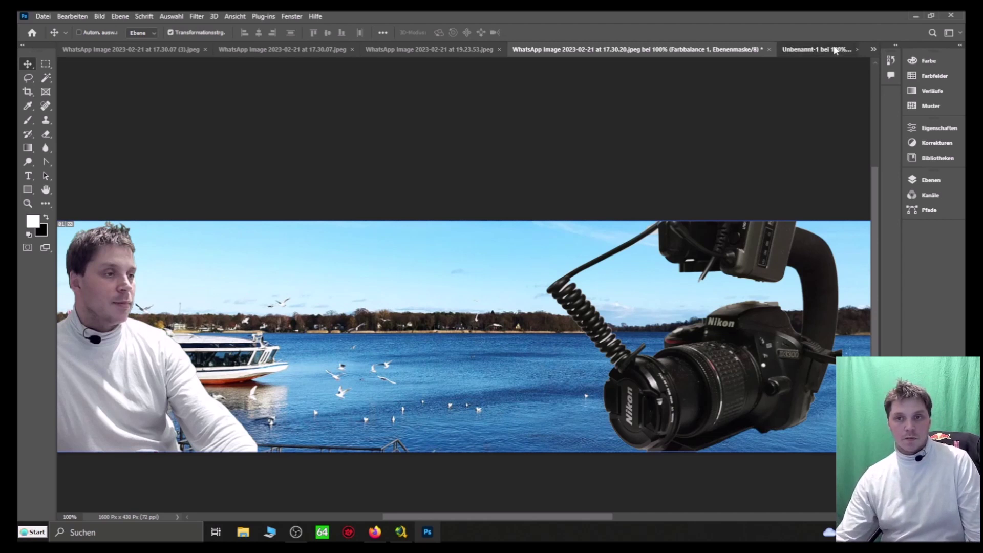
{"action": "left_click", "coordinate": [812, 50]}
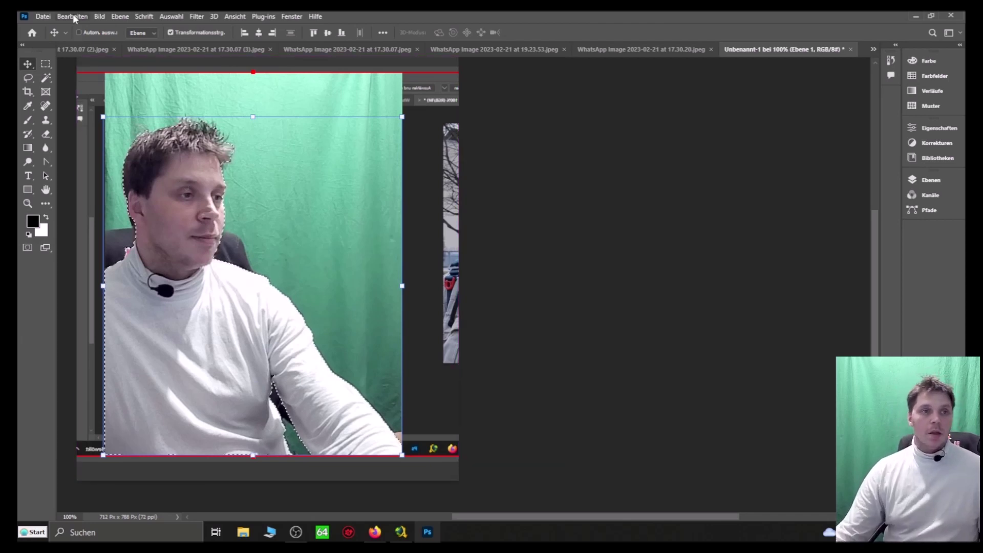
Open the lake picture WhatsApp Image 2023-02-21 at 17.30.20.jpeg from drive F.
{"action": "left_click", "coordinate": [43, 16]}
{"action": "left_click", "coordinate": [72, 36]}
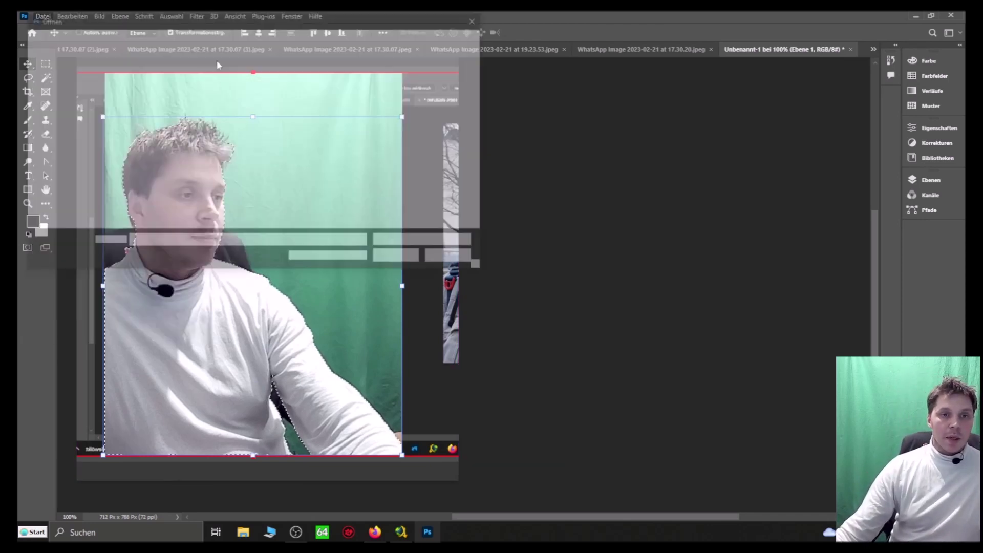
{"action": "scroll", "coordinate": [333, 195], "scroll_direction": "down", "scroll_amount": 1}
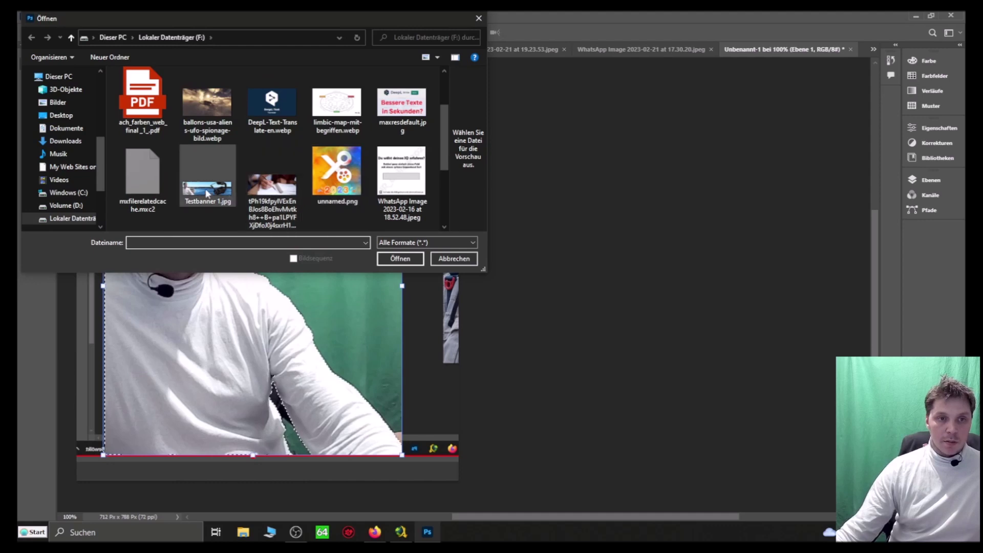
{"action": "scroll", "coordinate": [299, 144], "scroll_direction": "down", "scroll_amount": 2}
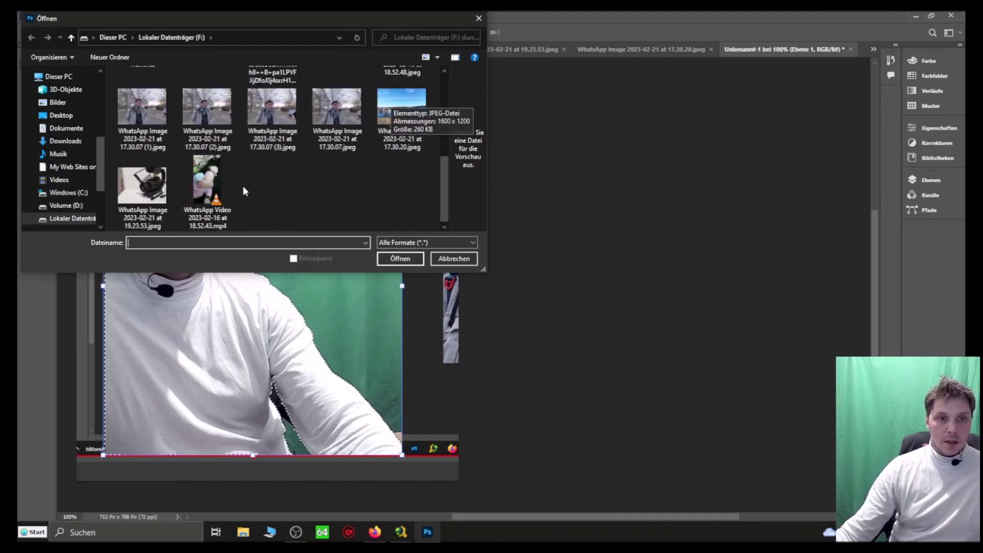
{"action": "double_click", "coordinate": [409, 107]}
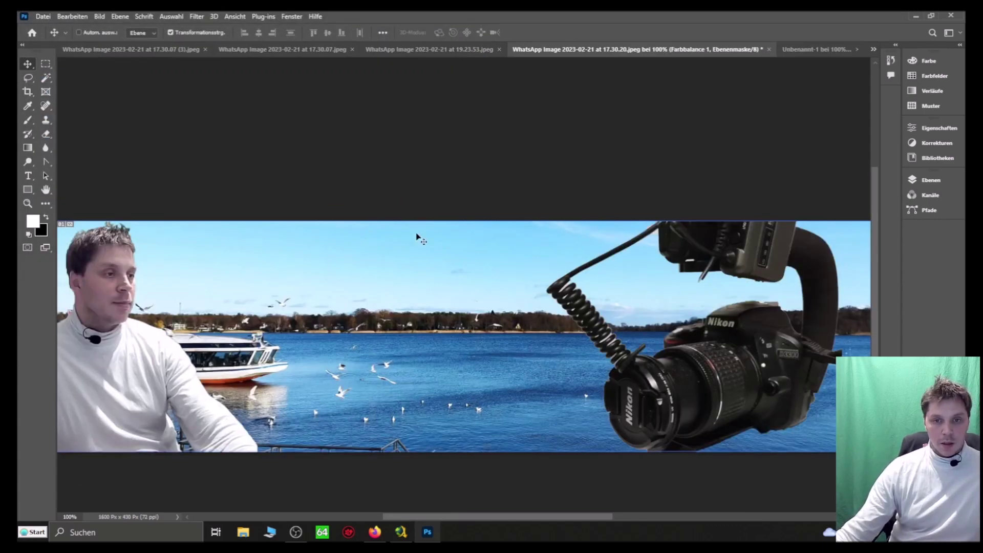
Review the untitled document with the man's cutout and the camera photo, and return to the lake panorama.
{"action": "left_click", "coordinate": [815, 50]}
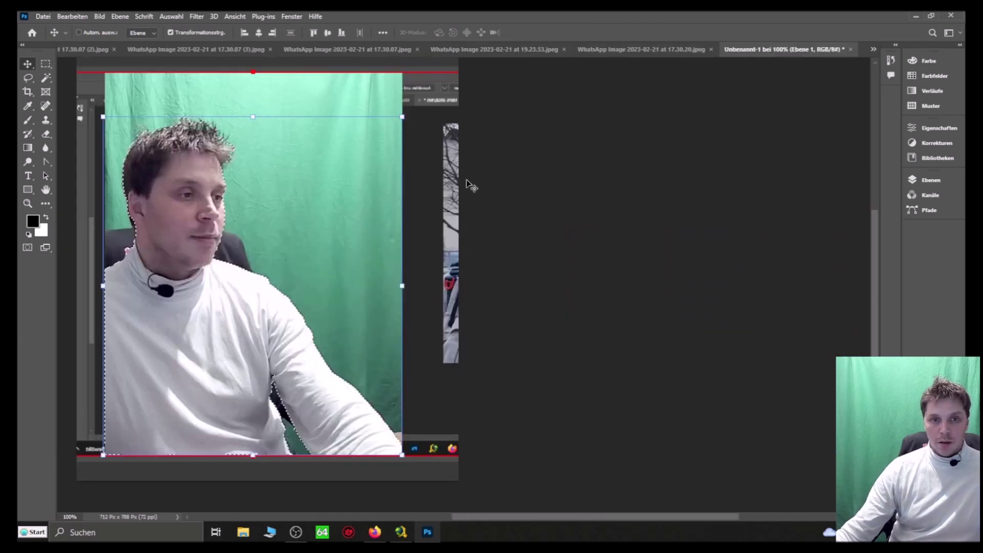
{"action": "left_click", "coordinate": [874, 50]}
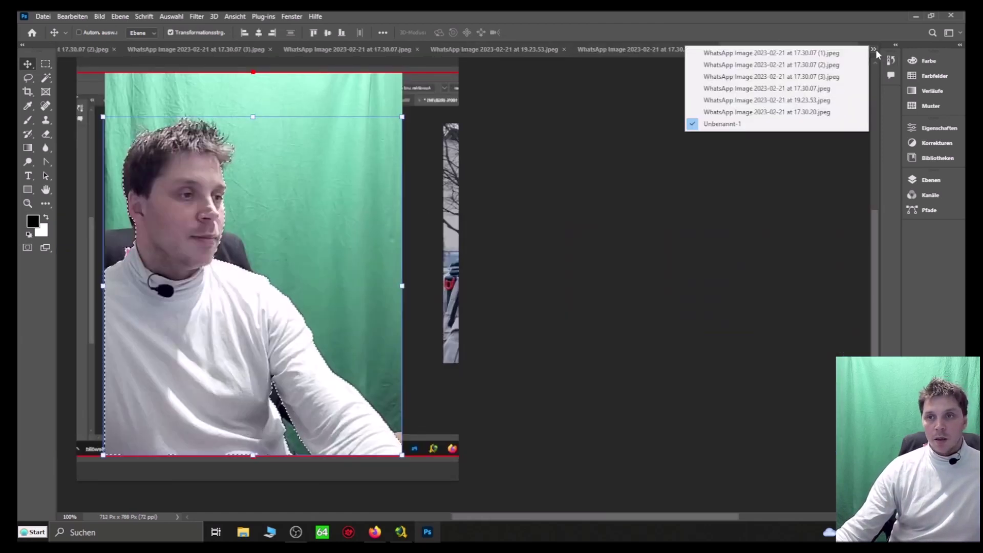
{"action": "left_click", "coordinate": [803, 193]}
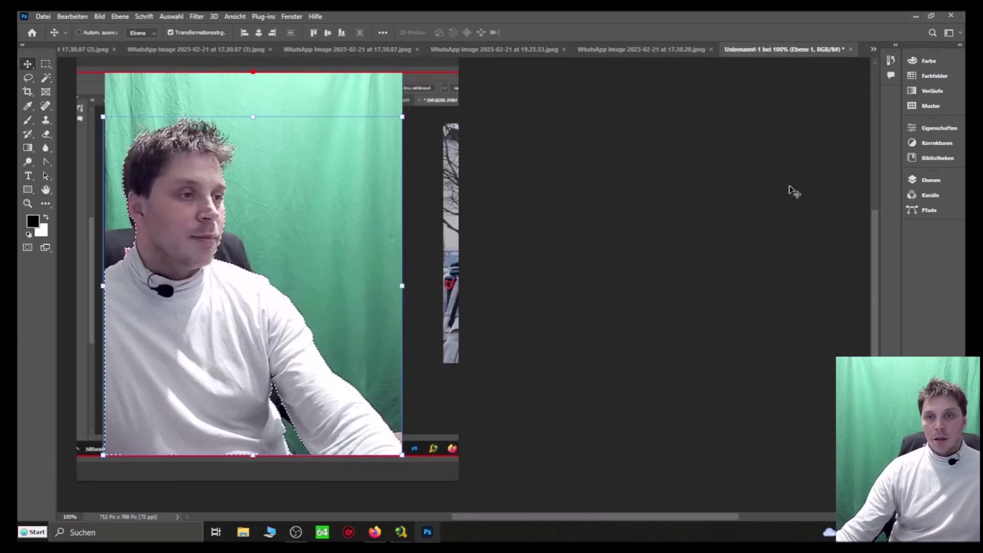
{"action": "left_click", "coordinate": [328, 49]}
{"action": "left_click", "coordinate": [584, 50]}
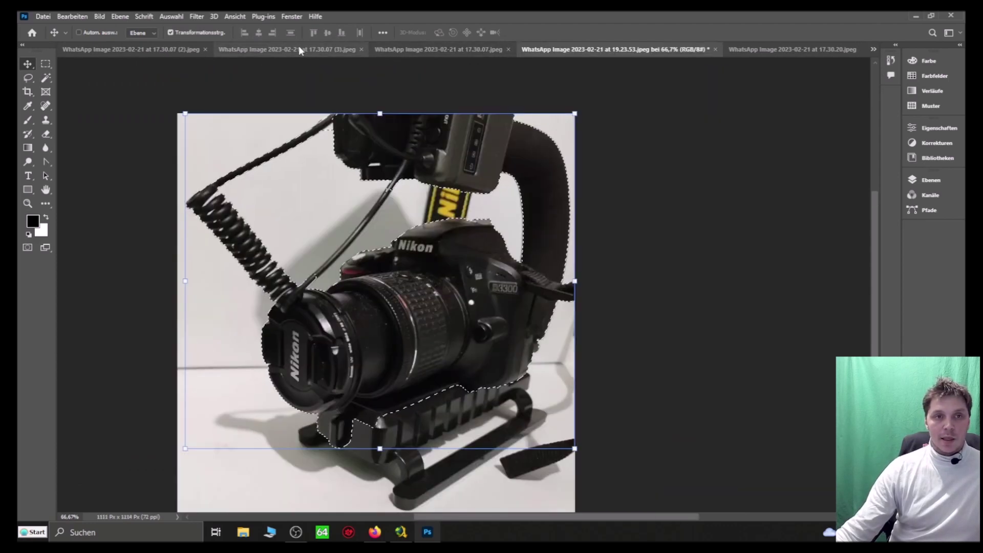
{"action": "left_click", "coordinate": [728, 53]}
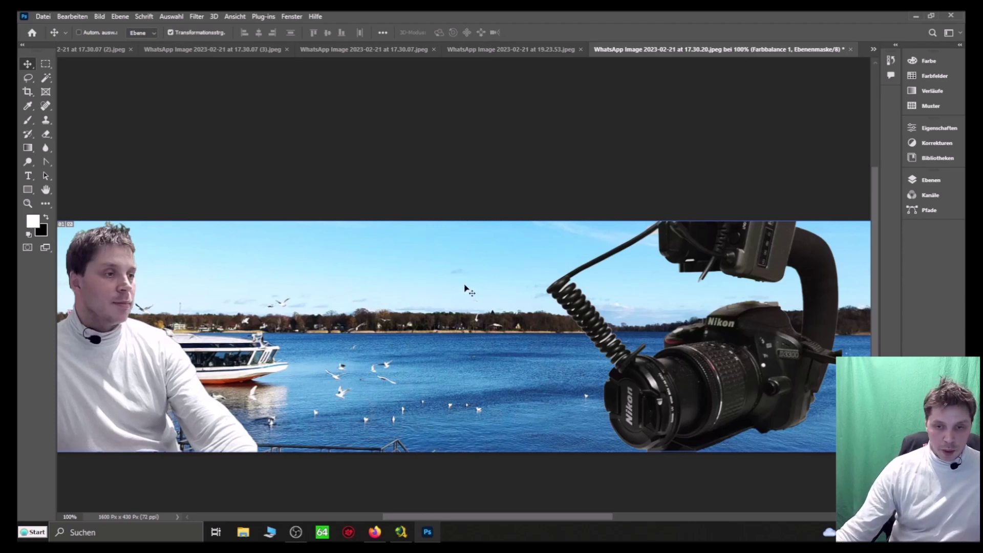
Switch to Canva and fit the panorama to the banner page, with the man and the whole camera in view.
{"action": "left_click", "coordinate": [374, 532]}
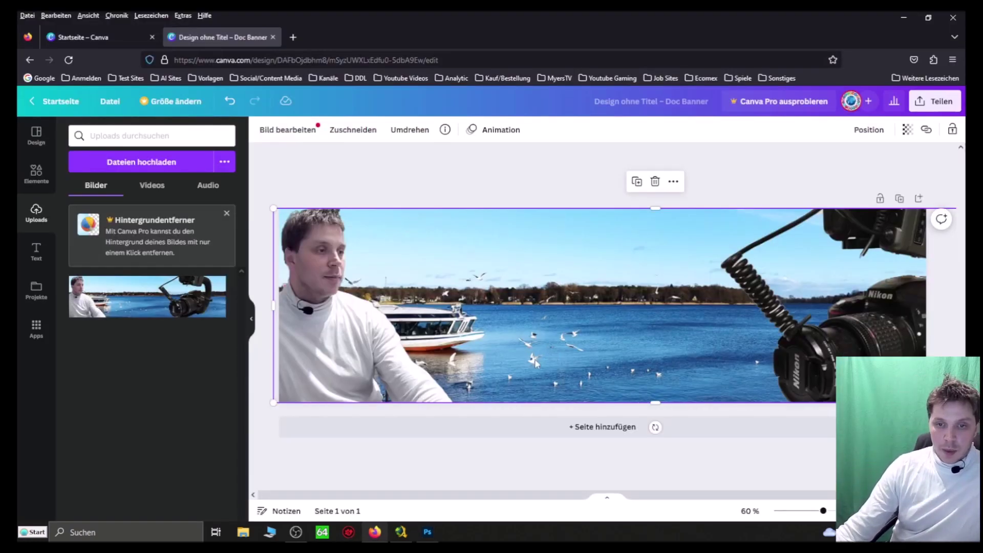
{"action": "left_click_drag", "start_coordinate": [351, 306], "coordinate": [359, 306]}
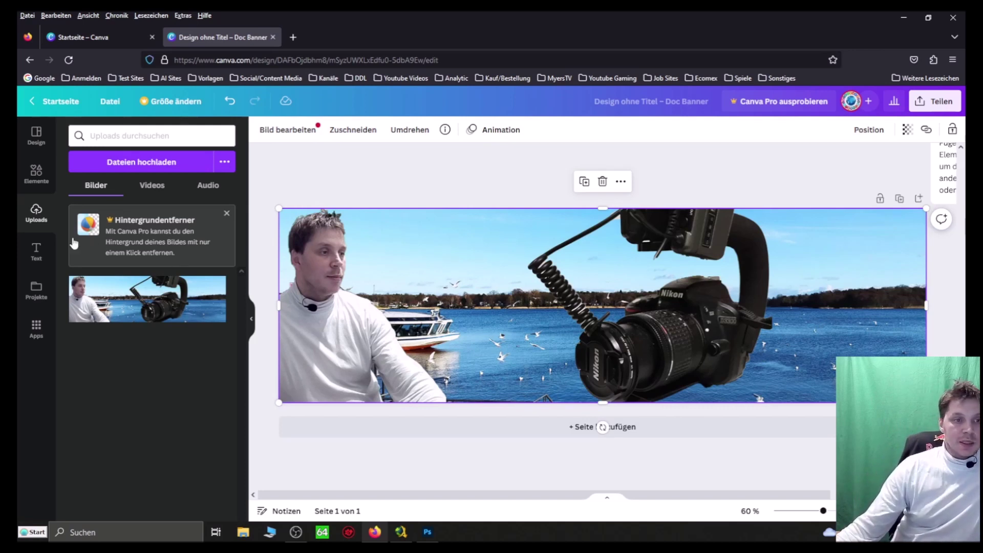
Browse Canva's element categories and banner templates, from shapes and graphics to audio, charts and tables.
{"action": "left_click", "coordinate": [37, 174]}
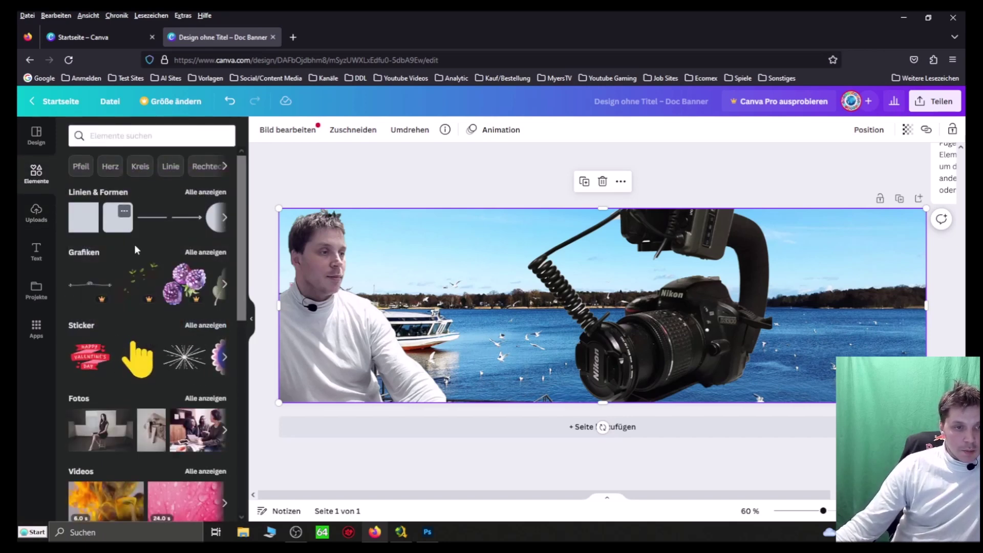
{"action": "mouse_move", "coordinate": [238, 319]}
{"action": "left_mouse_down"}
{"action": "mouse_move", "coordinate": [241, 401]}
{"action": "mouse_move", "coordinate": [238, 321]}
{"action": "left_mouse_up"}
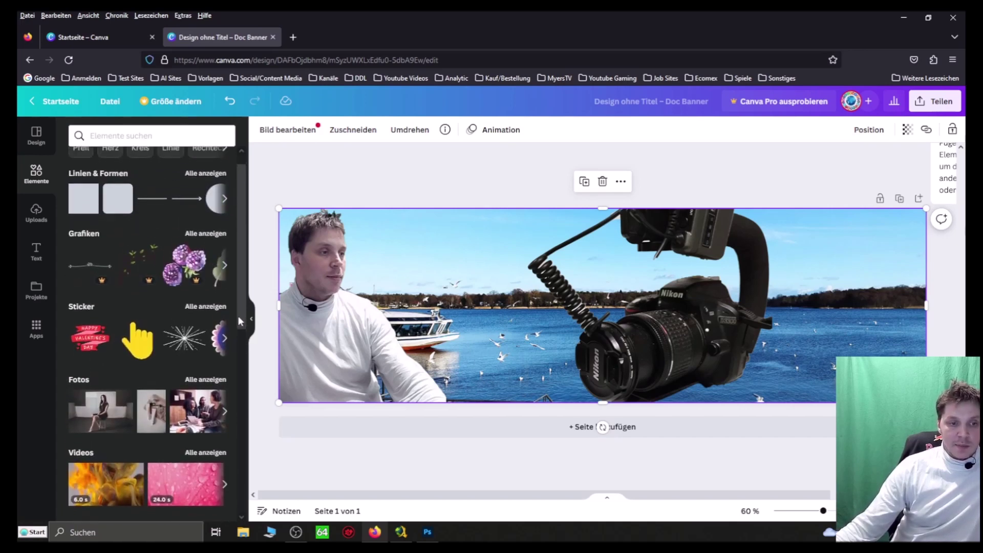
{"action": "left_click", "coordinate": [21, 139]}
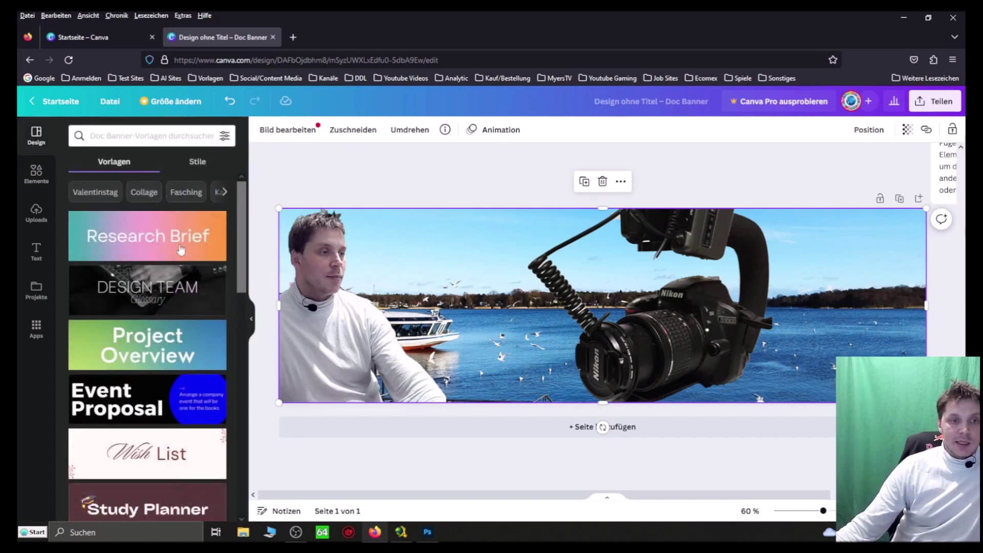
{"action": "left_click", "coordinate": [41, 169]}
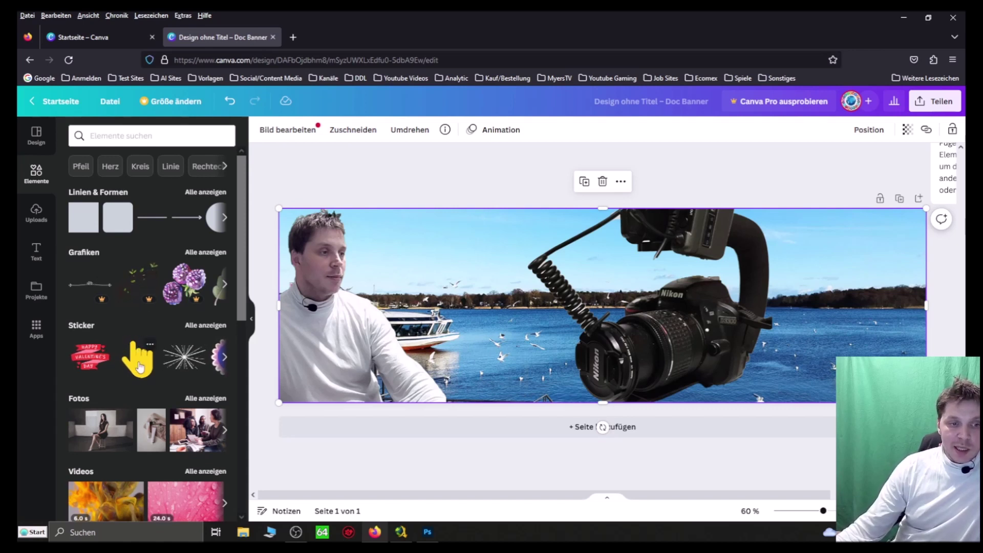
{"action": "left_click_drag", "start_coordinate": [239, 266], "coordinate": [244, 388]}
{"action": "scroll", "coordinate": [211, 297], "scroll_direction": "up", "scroll_amount": 1}
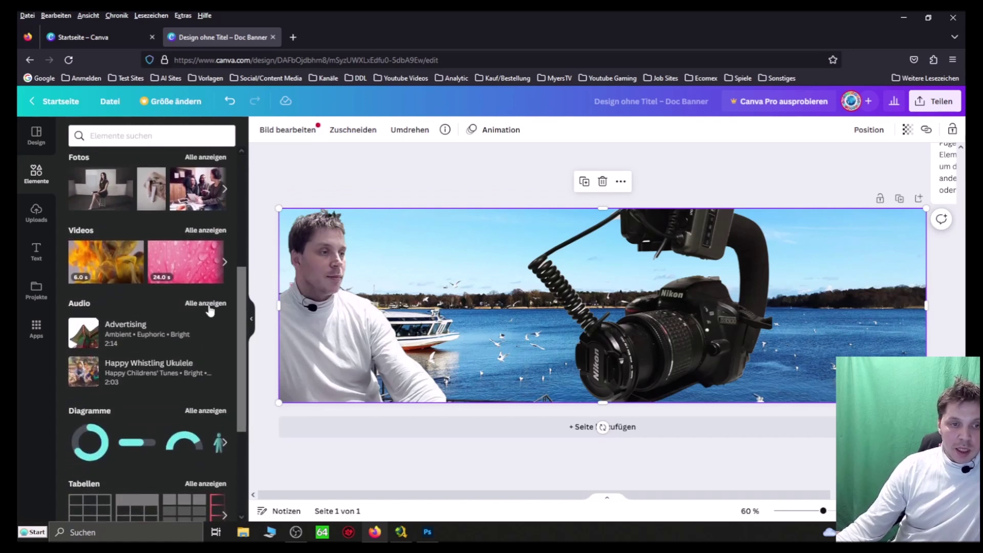
Show all audio elements, look up "Video" and search for the suggested term "video game blockbuster".
{"action": "left_click", "coordinate": [206, 303]}
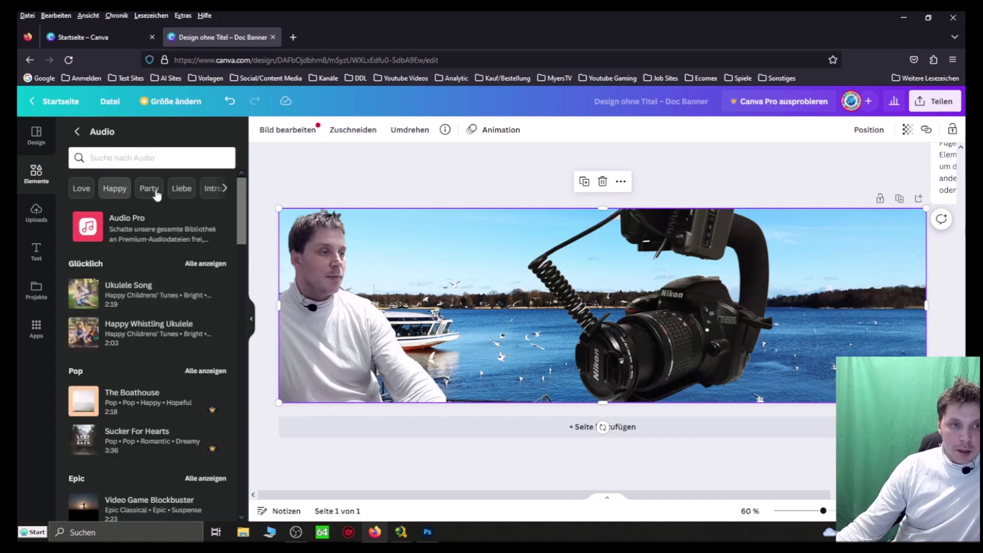
{"action": "left_click", "coordinate": [149, 160]}
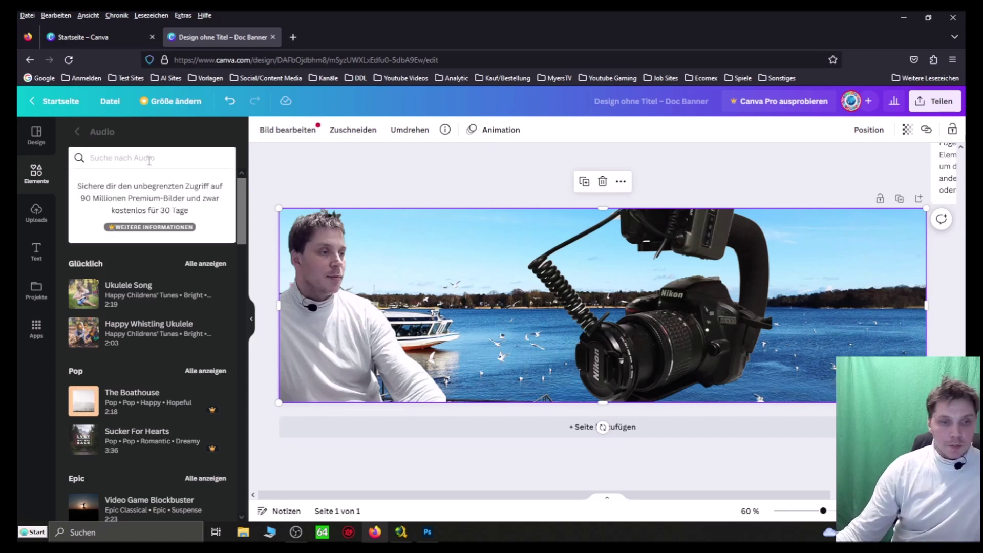
{"action": "type", "text": "Video"}
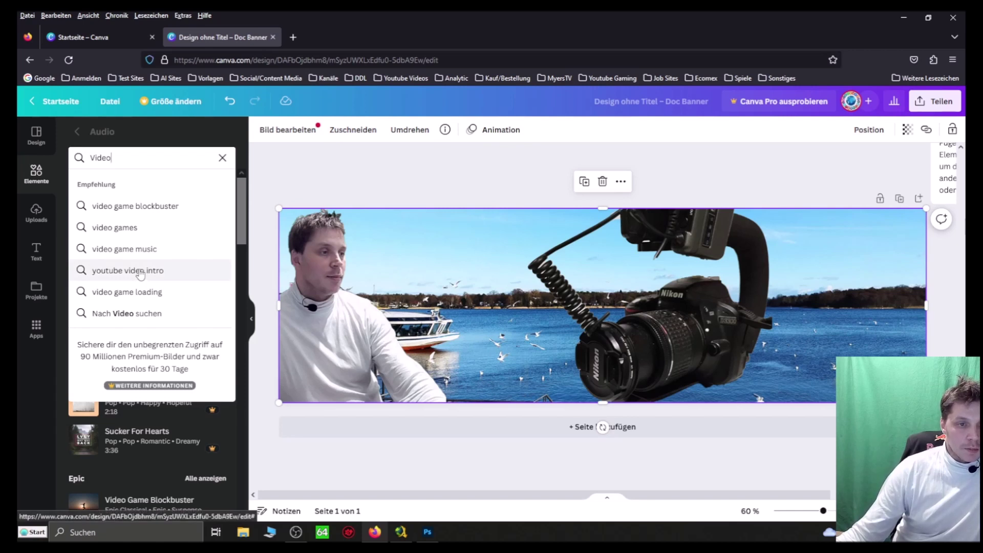
{"action": "left_click", "coordinate": [150, 206]}
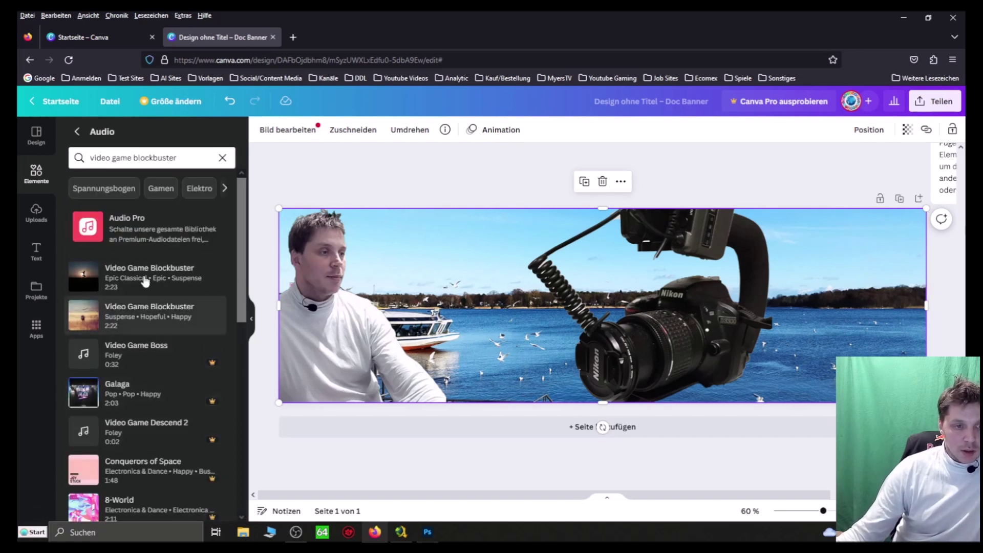
Search the audio library for "videocut".
{"action": "left_click_drag", "start_coordinate": [187, 157], "coordinate": [103, 166]}
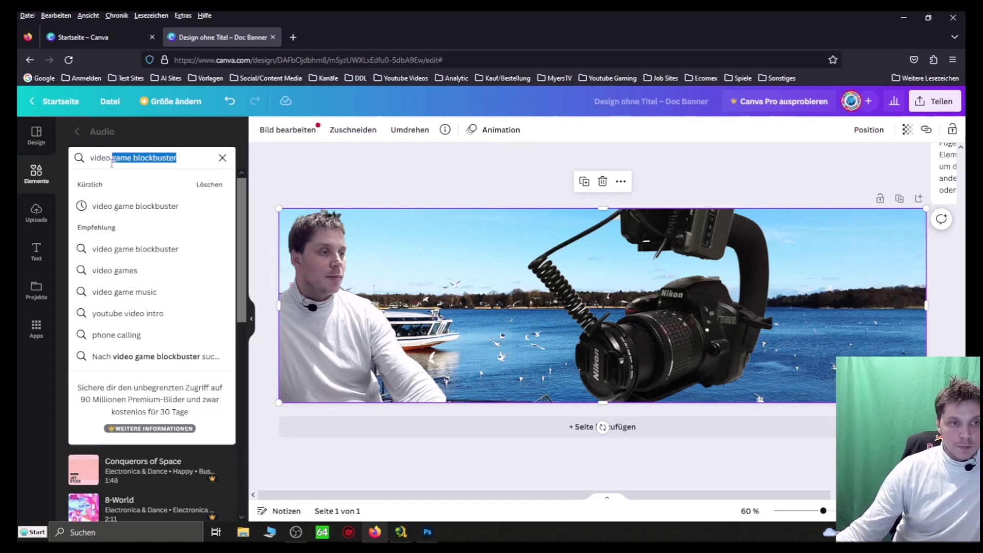
{"action": "type", "text": "cut"}
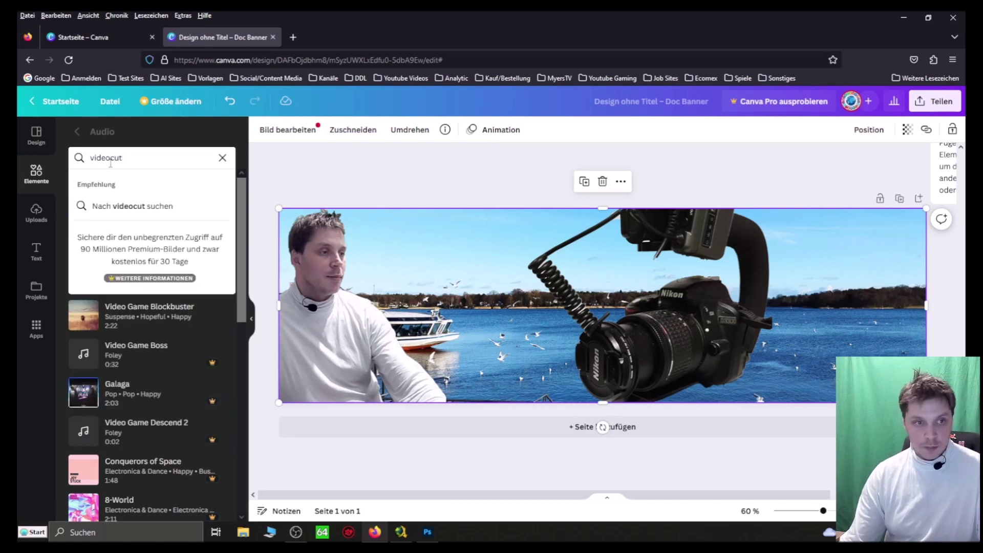
{"action": "key", "text": "Return"}
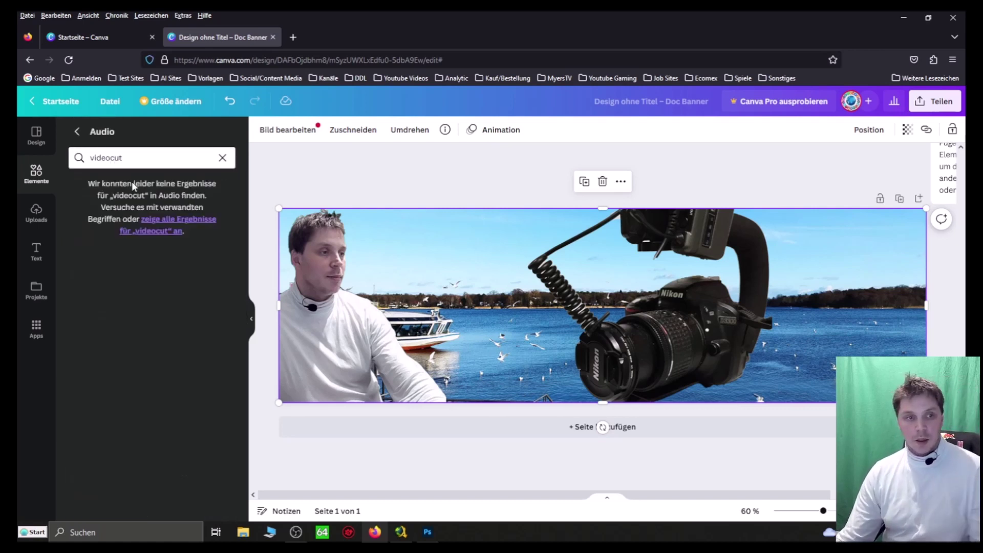
Search the audio library for "video" and switch to the suggested category "Hell".
{"action": "left_click", "coordinate": [129, 158]}
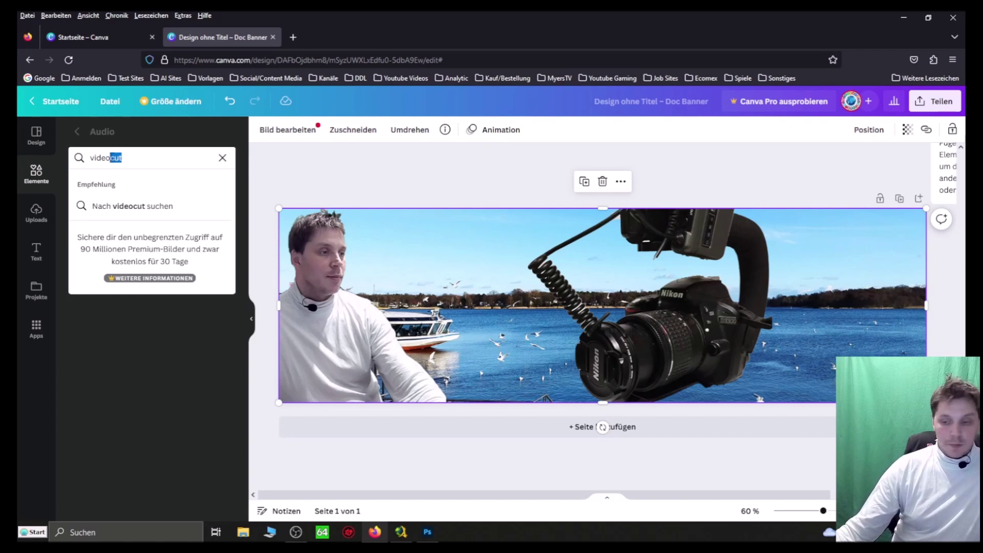
{"action": "key", "text": "BackSpace"}
{"action": "key", "text": "Return"}
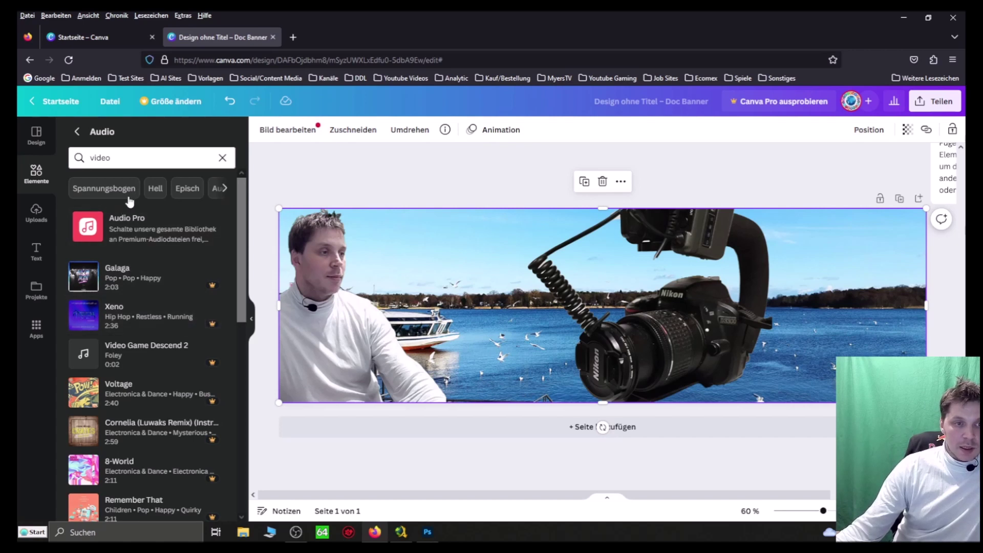
{"action": "left_click", "coordinate": [152, 189]}
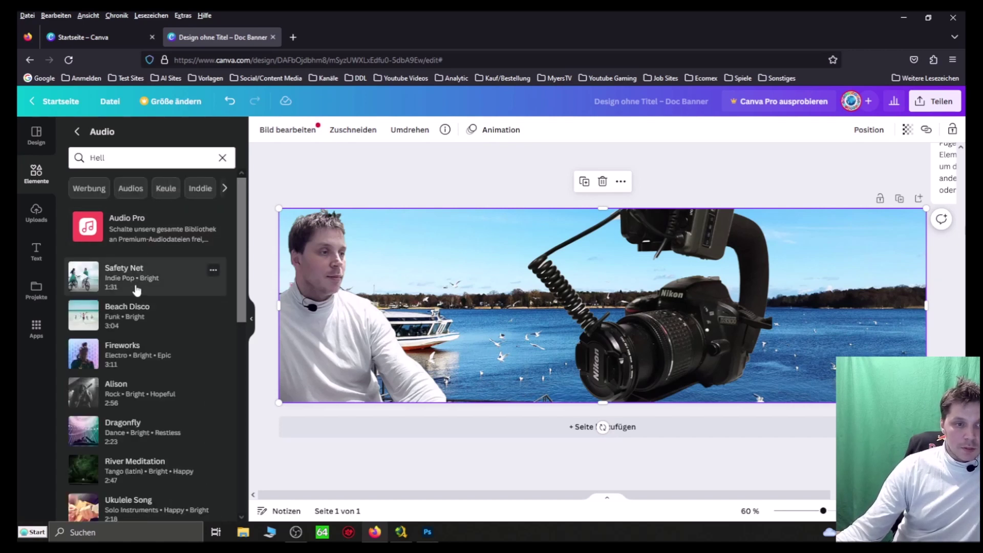
Search the audio library for "Werbung" and for "grafik", and browse the offered tracks.
{"action": "left_click", "coordinate": [96, 189]}
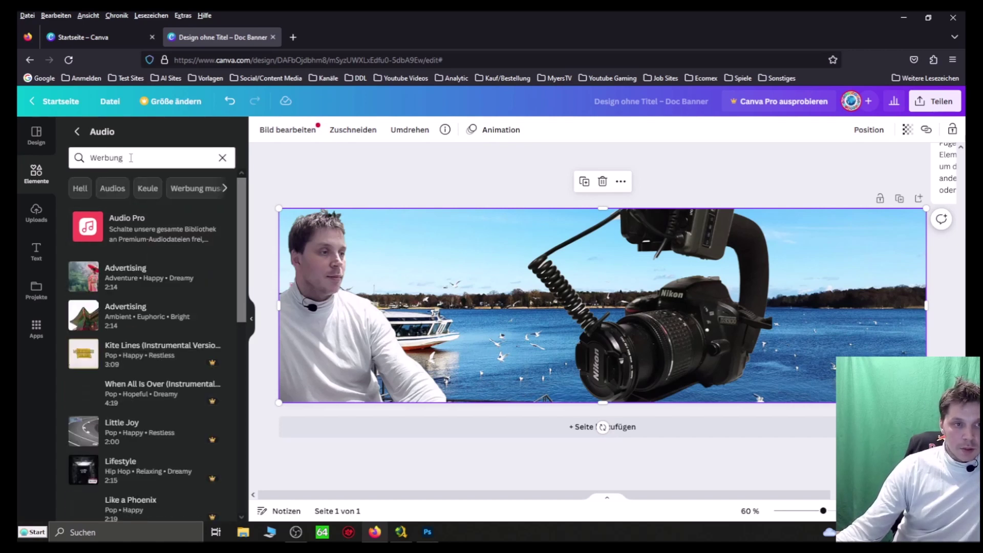
{"action": "left_click", "coordinate": [158, 167]}
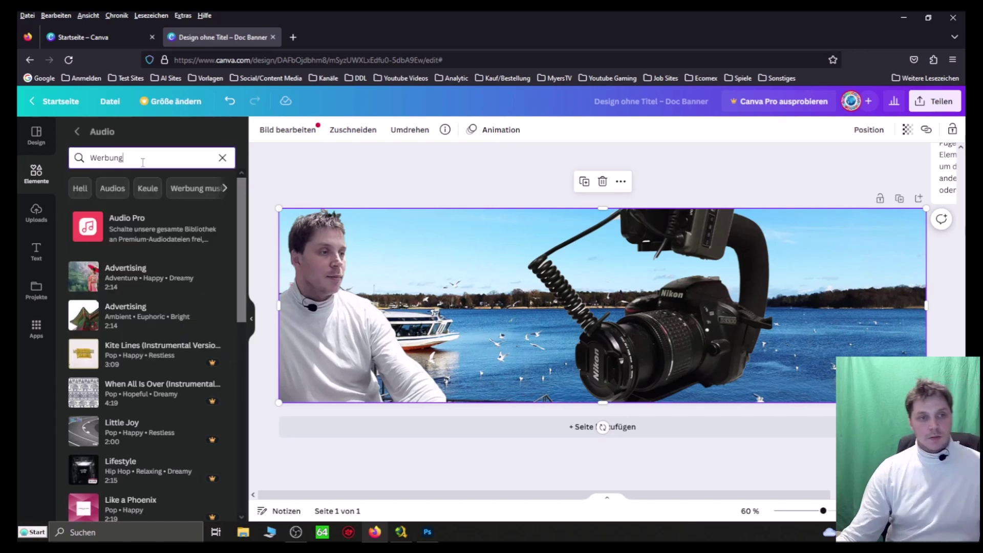
{"action": "key", "text": "BackSpace"}
{"action": "key", "text": "BackSpace"}
{"action": "key", "text": "BackSpace"}
{"action": "key", "text": "BackSpace"}
{"action": "key", "text": "BackSpace"}
{"action": "key", "text": "BackSpace"}
{"action": "key", "text": "BackSpace"}
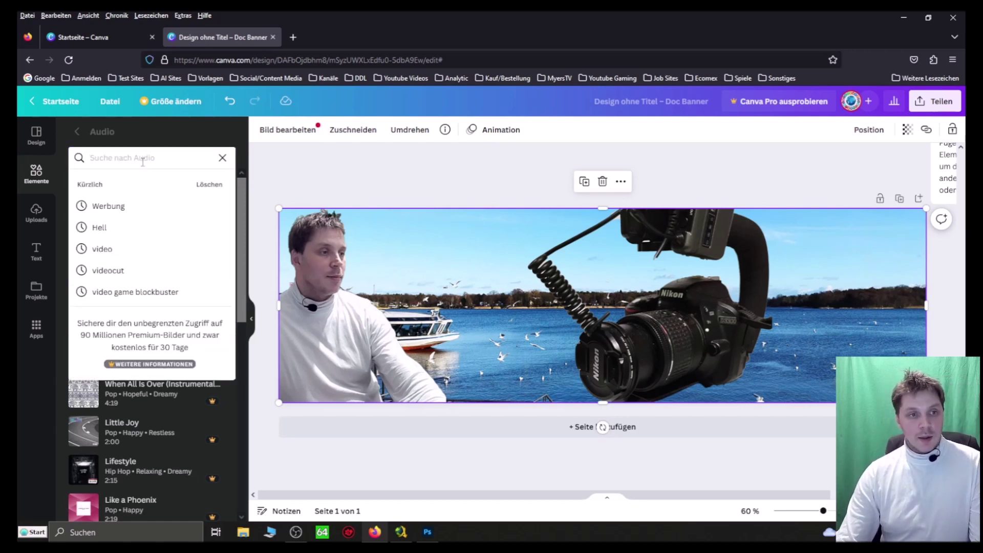
{"action": "type", "text": "grafik"}
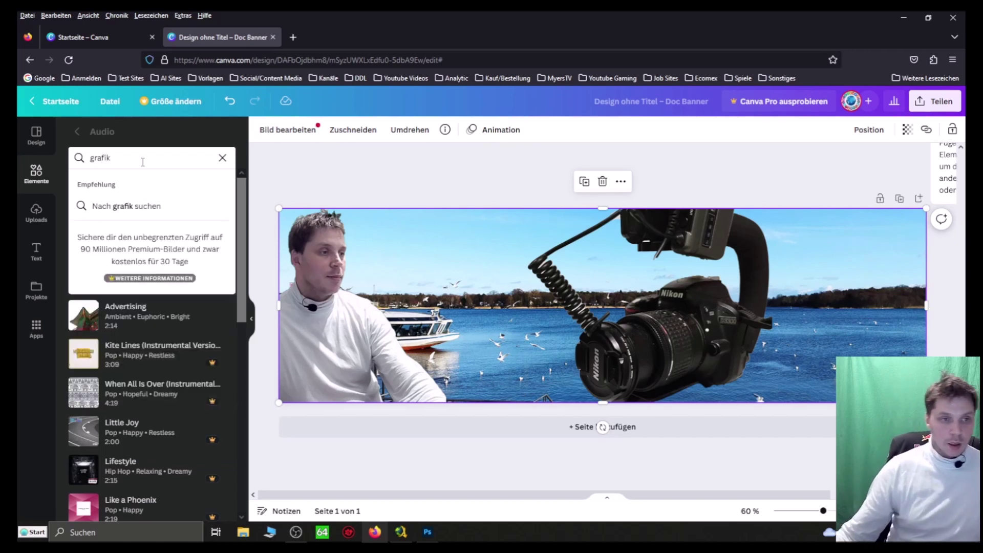
{"action": "left_click", "coordinate": [138, 204]}
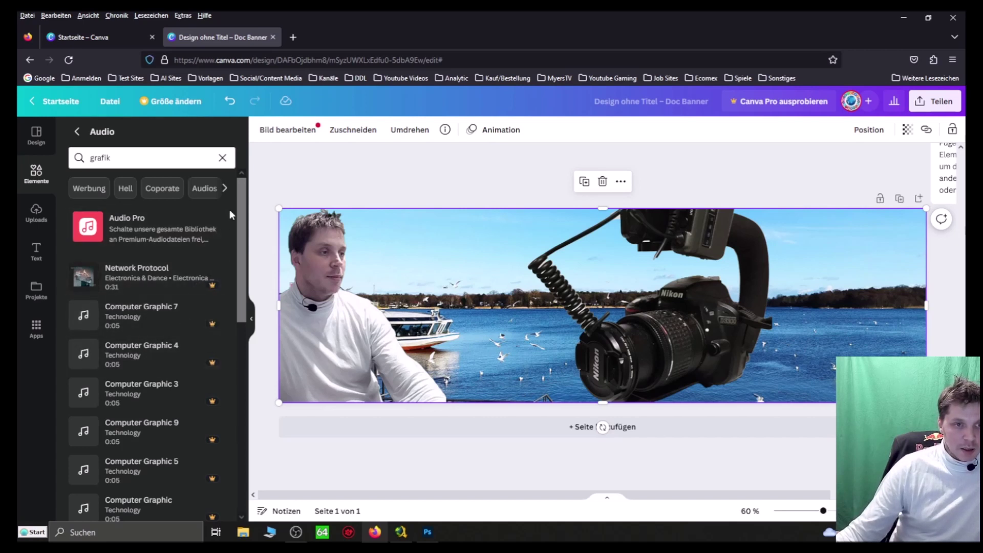
{"action": "left_click_drag", "start_coordinate": [241, 205], "coordinate": [254, 321]}
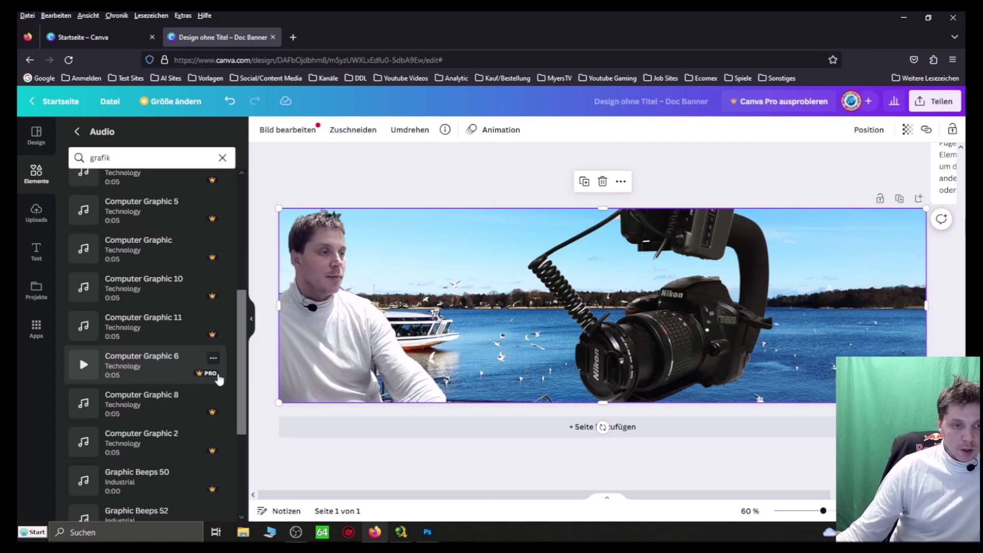
Open the full sticker collection among the elements and look through its categories.
{"action": "left_click", "coordinate": [77, 131]}
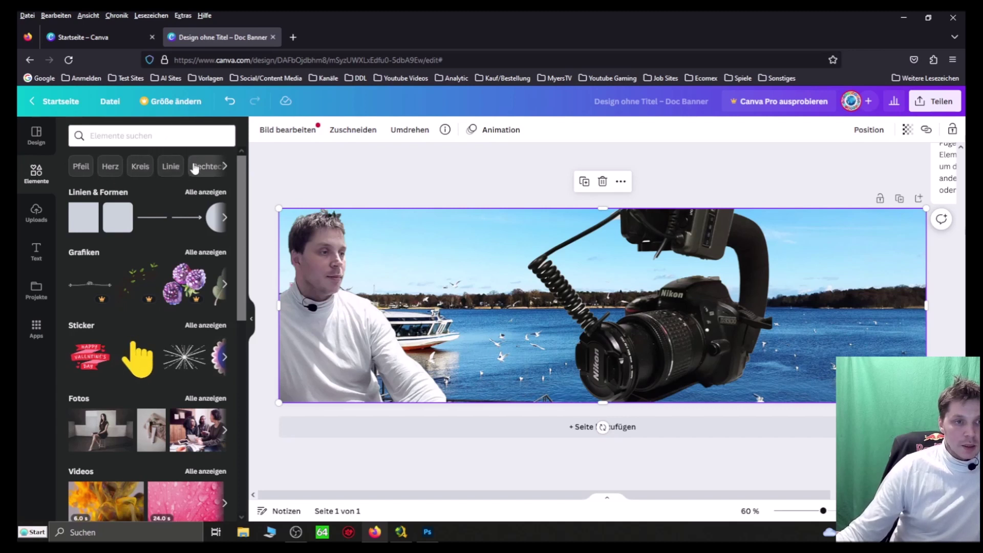
{"action": "scroll", "coordinate": [123, 353], "scroll_direction": "down", "scroll_amount": 3}
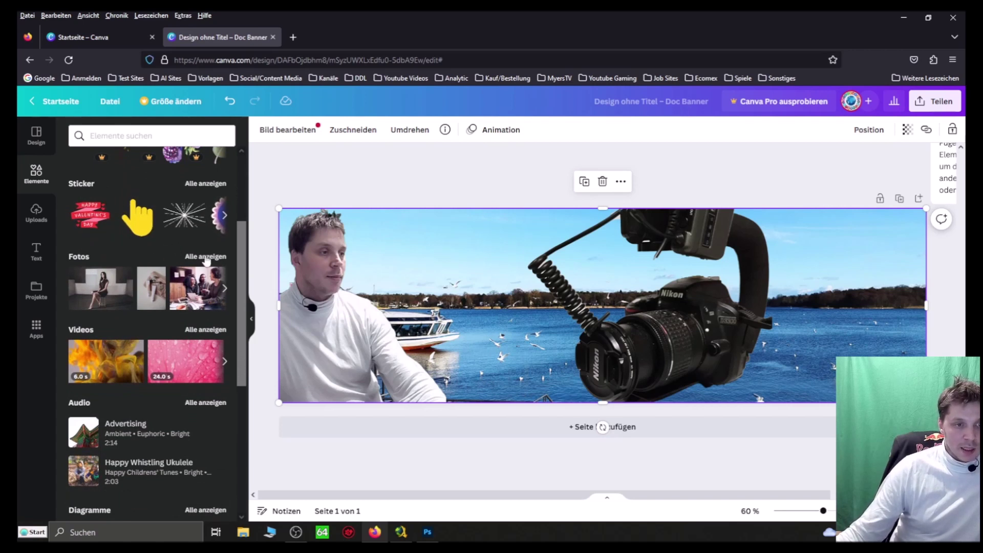
{"action": "left_click", "coordinate": [205, 185]}
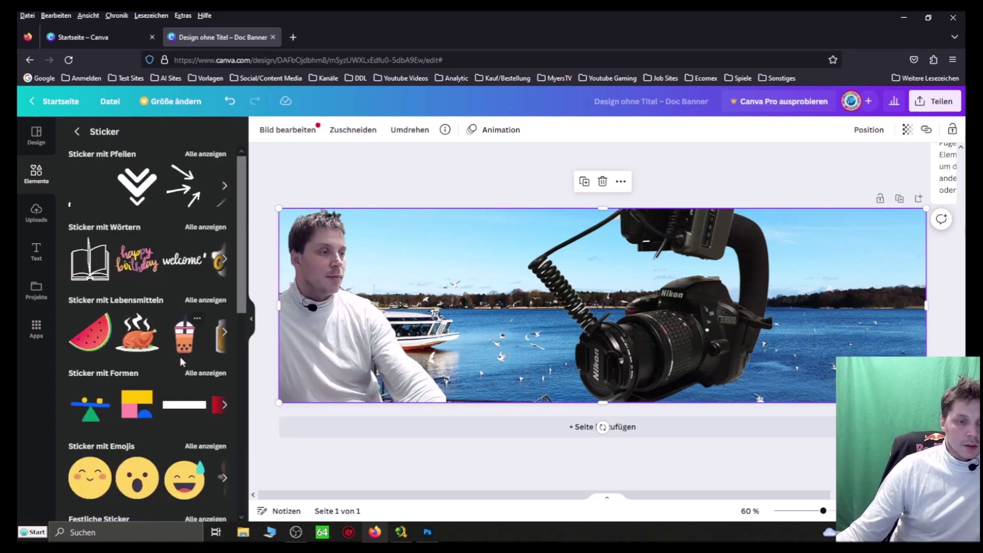
{"action": "scroll", "coordinate": [182, 354], "scroll_direction": "down", "scroll_amount": 3}
{"action": "scroll", "coordinate": [187, 353], "scroll_direction": "down", "scroll_amount": 2}
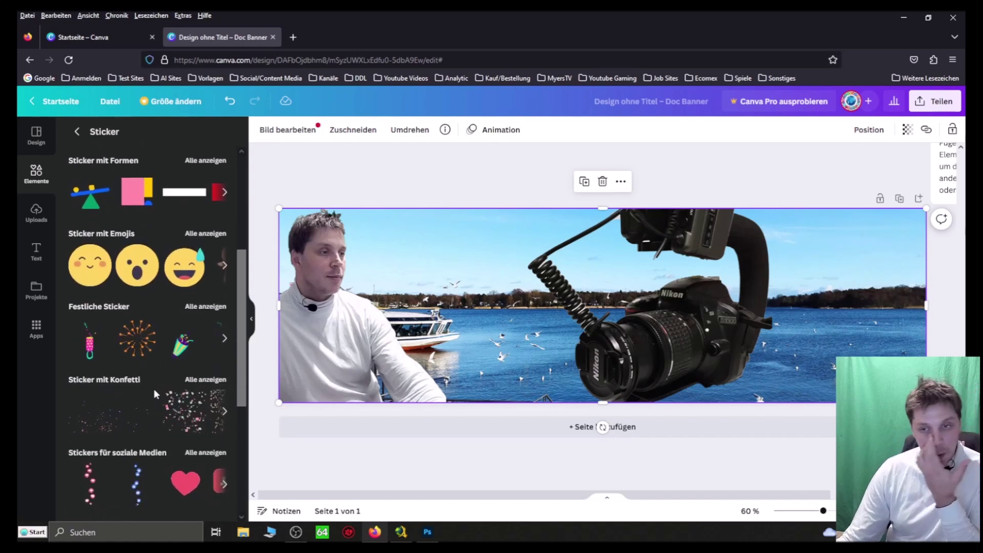
{"action": "scroll", "coordinate": [154, 389], "scroll_direction": "down", "scroll_amount": 3}
{"action": "scroll", "coordinate": [180, 384], "scroll_direction": "down", "scroll_amount": 3}
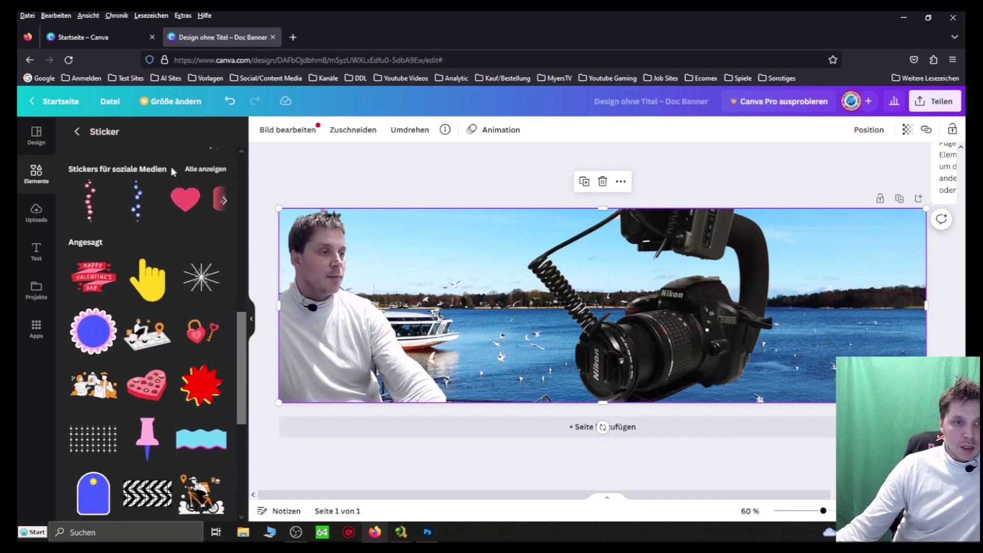
Search the graphics collection for "video" and browse the icons for one that suits the banner.
{"action": "left_click", "coordinate": [35, 173]}
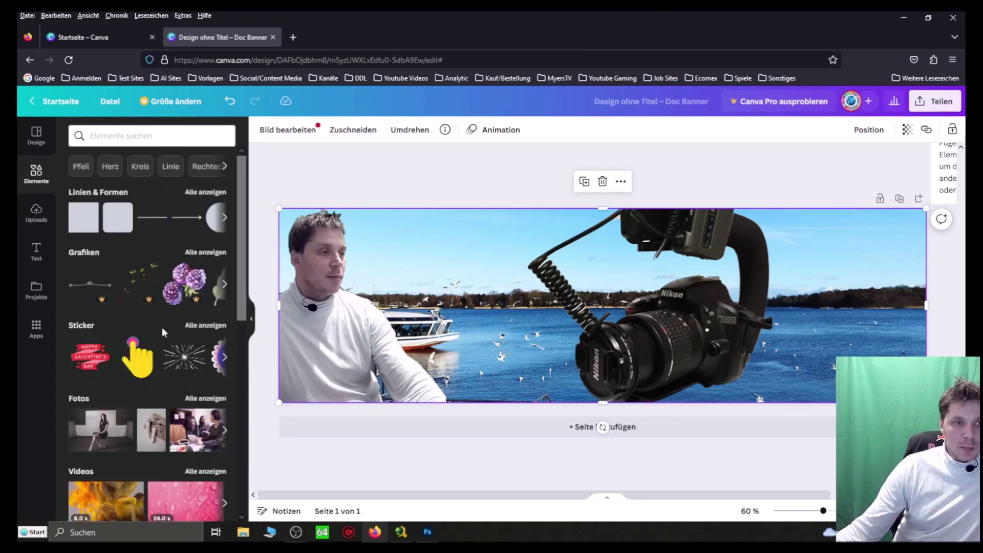
{"action": "left_click", "coordinate": [205, 252]}
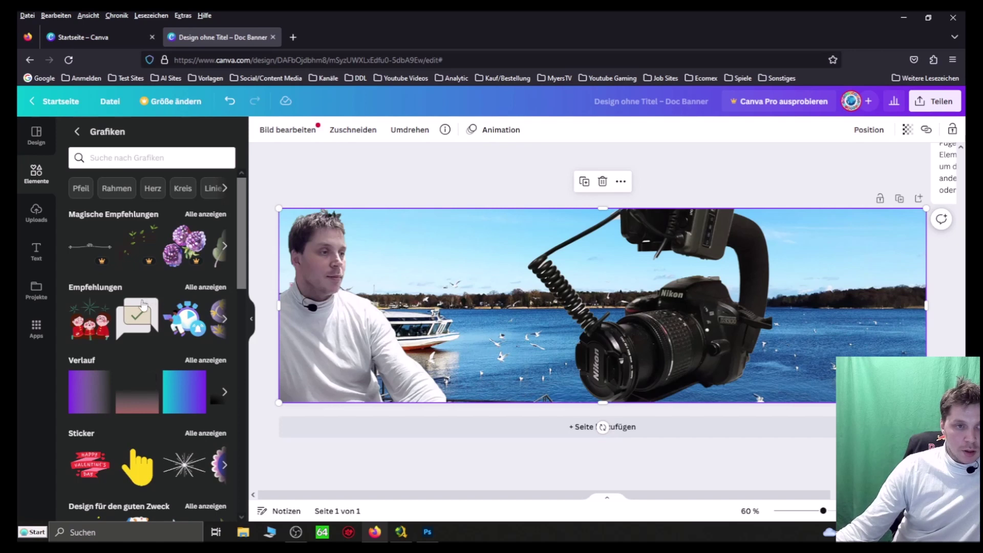
{"action": "left_click", "coordinate": [145, 159]}
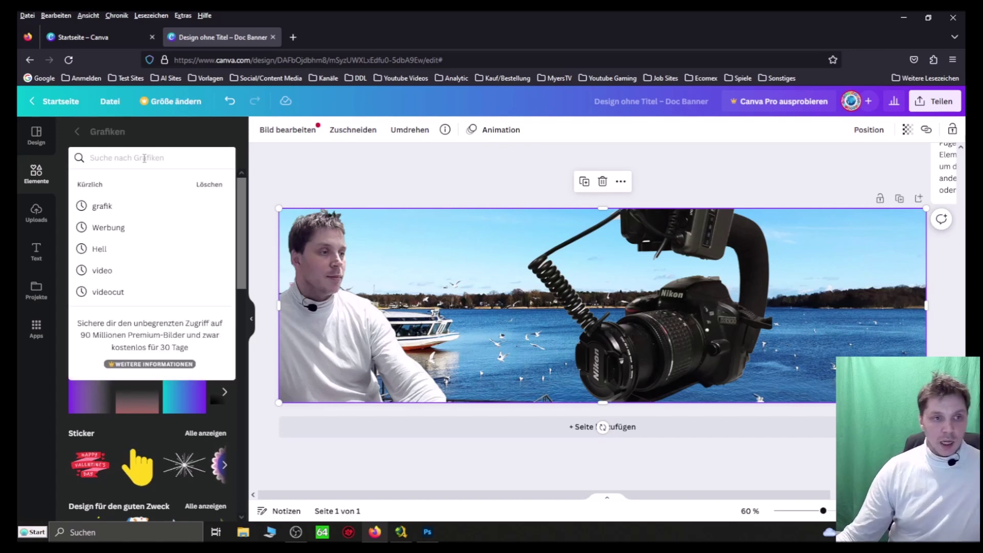
{"action": "left_click", "coordinate": [120, 273]}
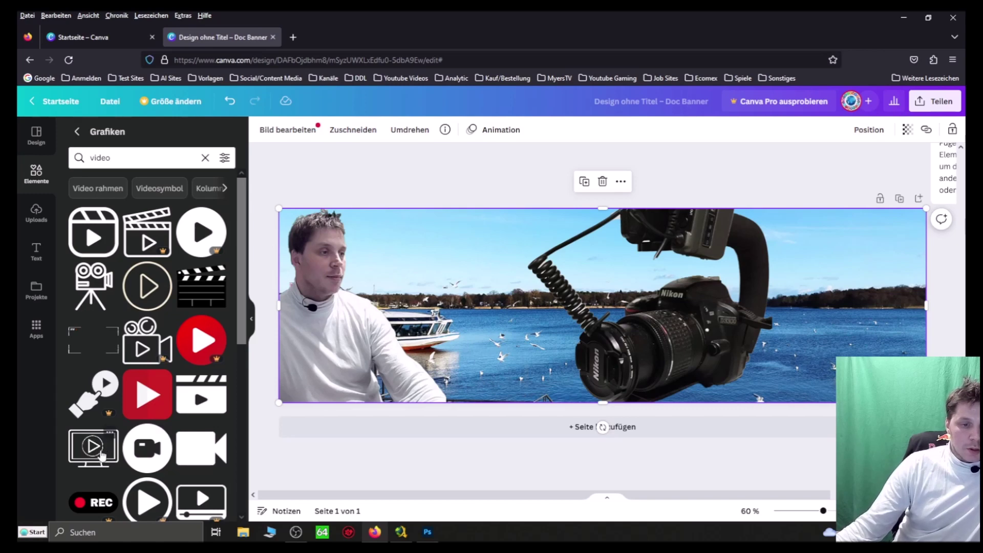
{"action": "scroll", "coordinate": [101, 453], "scroll_direction": "down", "scroll_amount": 2}
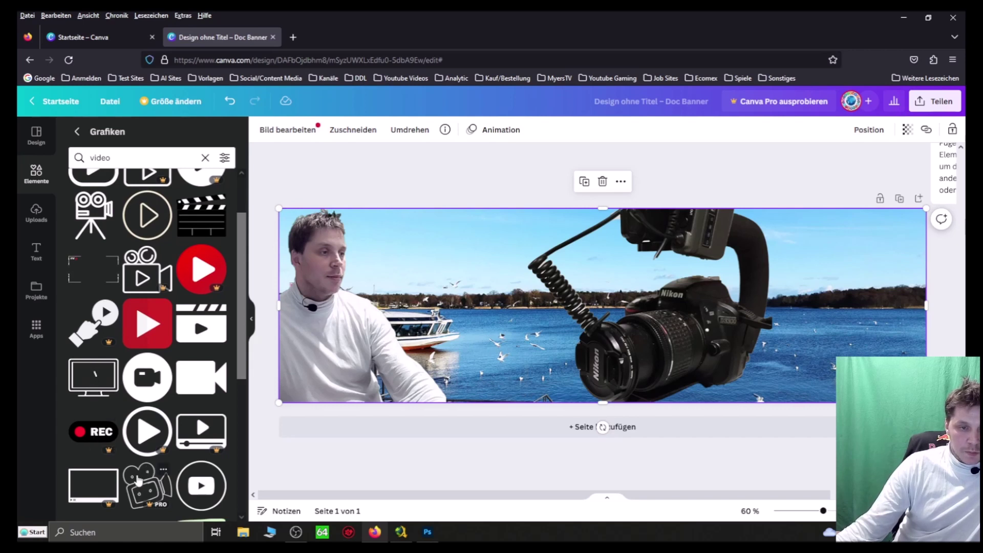
{"action": "scroll", "coordinate": [142, 488], "scroll_direction": "down", "scroll_amount": 3}
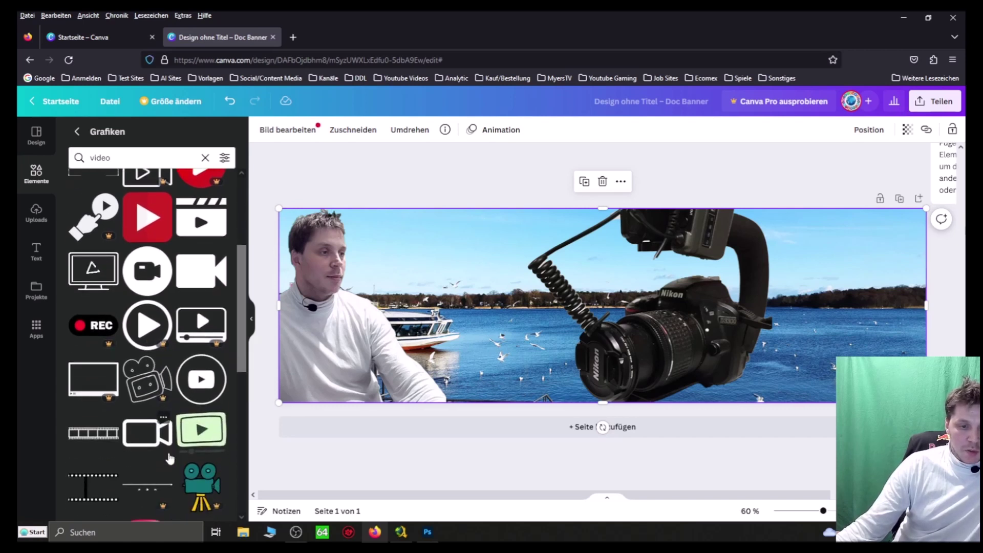
{"action": "scroll", "coordinate": [169, 459], "scroll_direction": "up", "scroll_amount": 5}
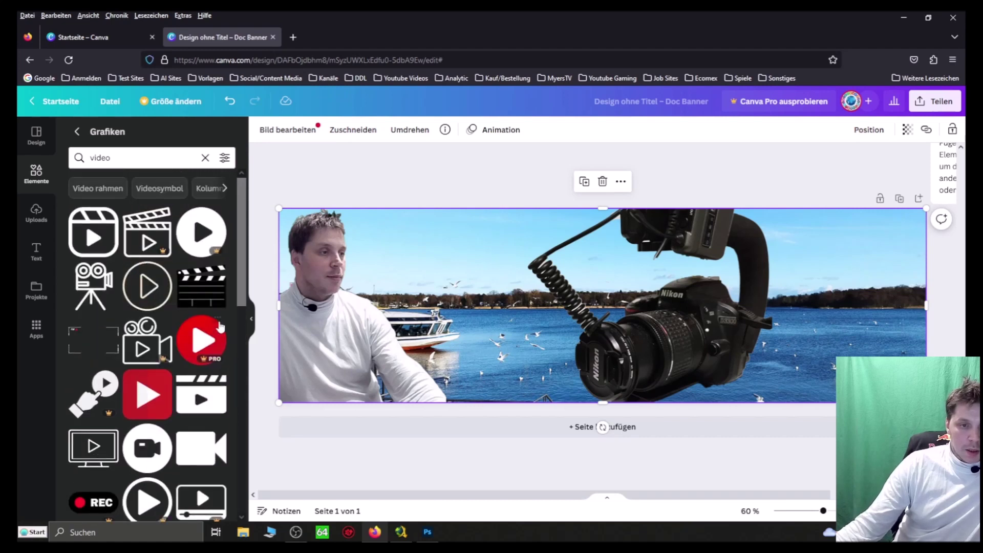
Try the red square play-button graphic enlarged beside the camera on the banner, and delete it.
{"action": "left_click", "coordinate": [141, 399]}
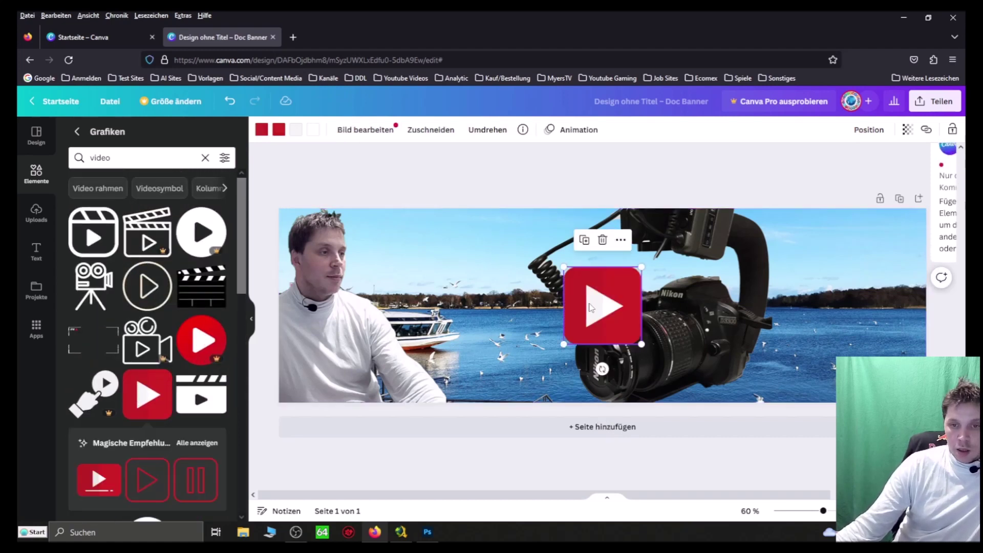
{"action": "left_click_drag", "start_coordinate": [608, 311], "coordinate": [893, 253]}
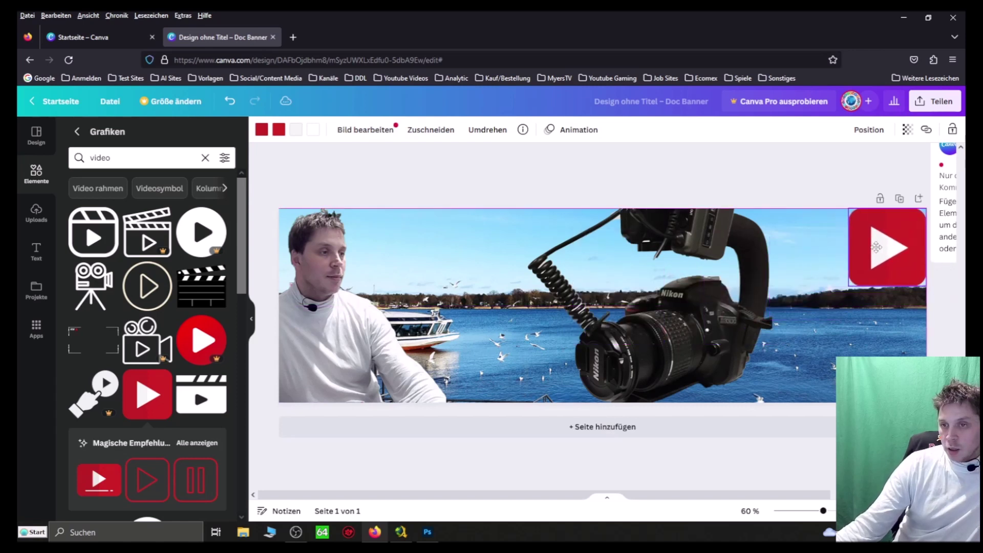
{"action": "left_click_drag", "start_coordinate": [850, 286], "coordinate": [806, 330]}
{"action": "left_click_drag", "start_coordinate": [852, 278], "coordinate": [835, 311]}
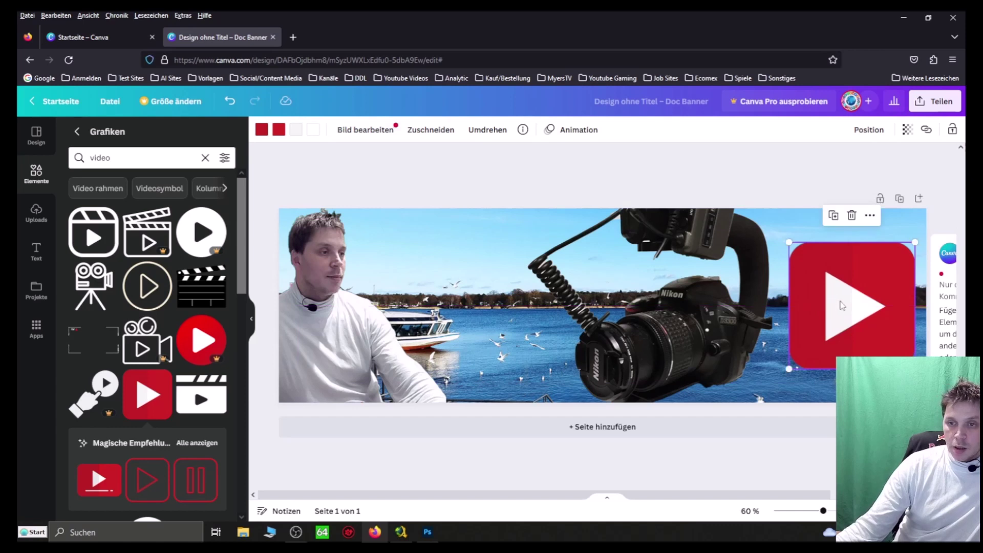
{"action": "key", "text": "Delete"}
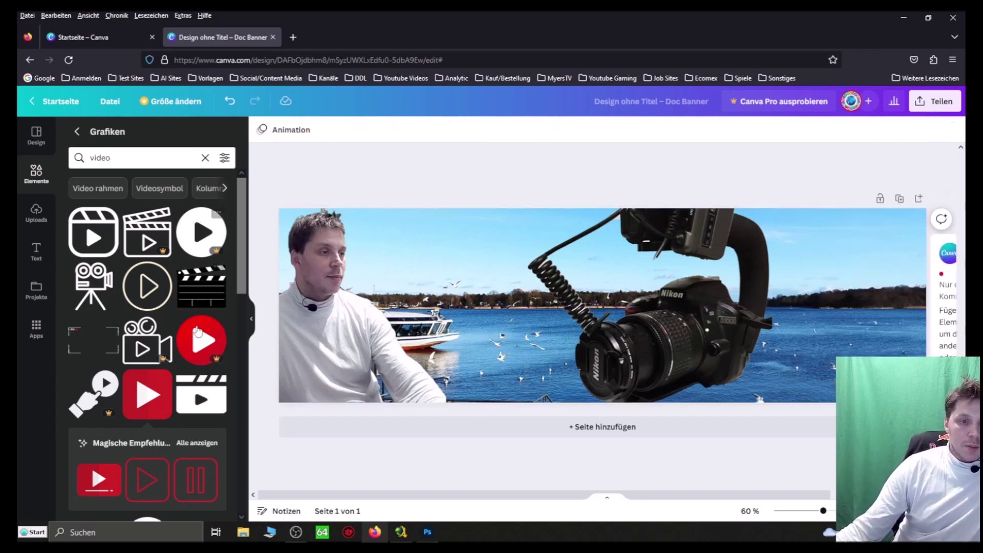
Look through more video graphics, try the film camera on a tripod on the banner, and delete it.
{"action": "scroll", "coordinate": [205, 358], "scroll_direction": "down", "scroll_amount": 5}
{"action": "scroll", "coordinate": [203, 347], "scroll_direction": "down", "scroll_amount": 3}
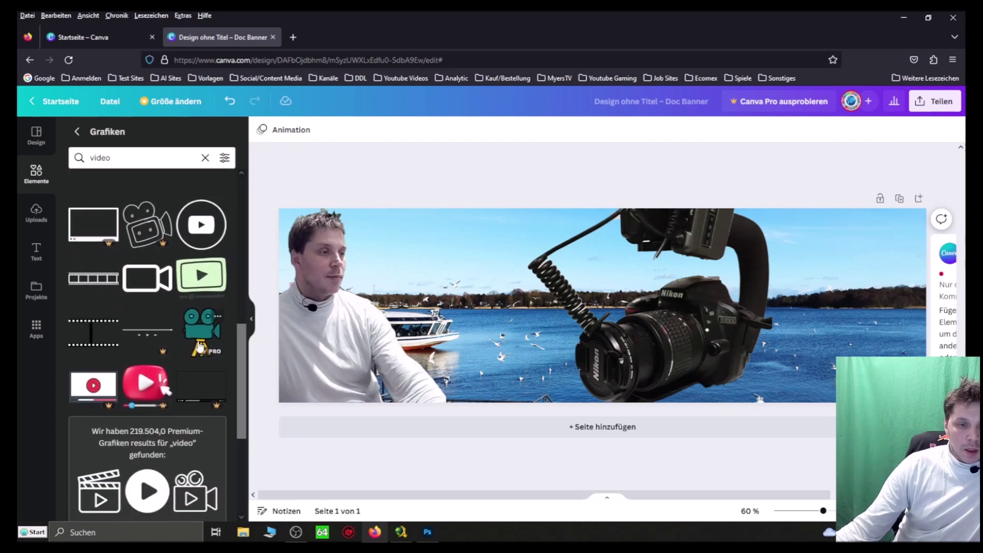
{"action": "scroll", "coordinate": [194, 379], "scroll_direction": "up", "scroll_amount": 3}
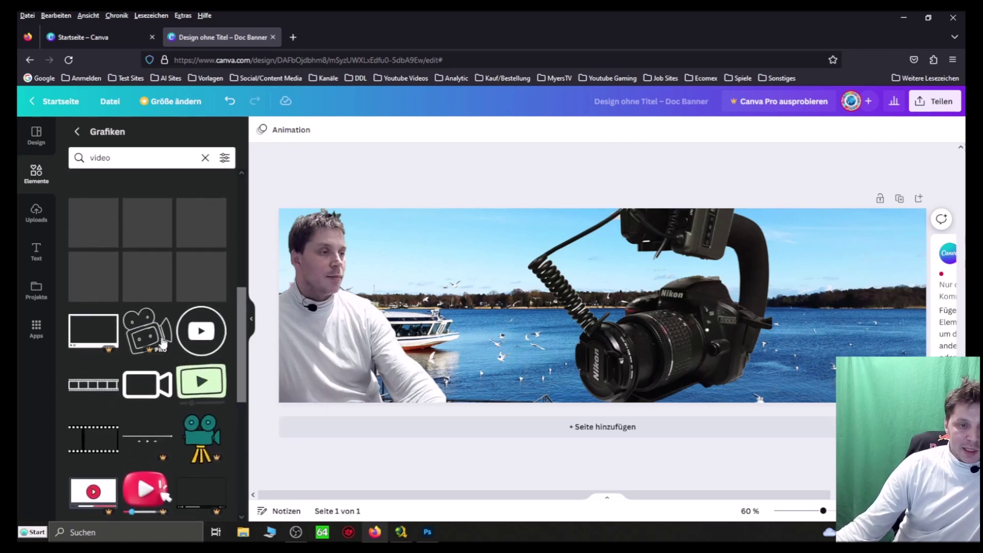
{"action": "scroll", "coordinate": [175, 342], "scroll_direction": "up", "scroll_amount": 5}
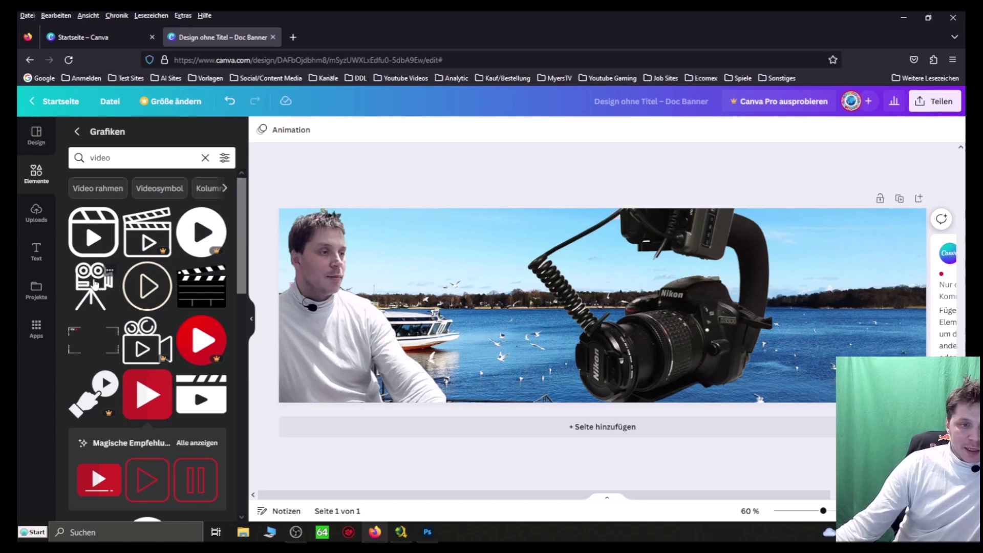
{"action": "left_click", "coordinate": [95, 284]}
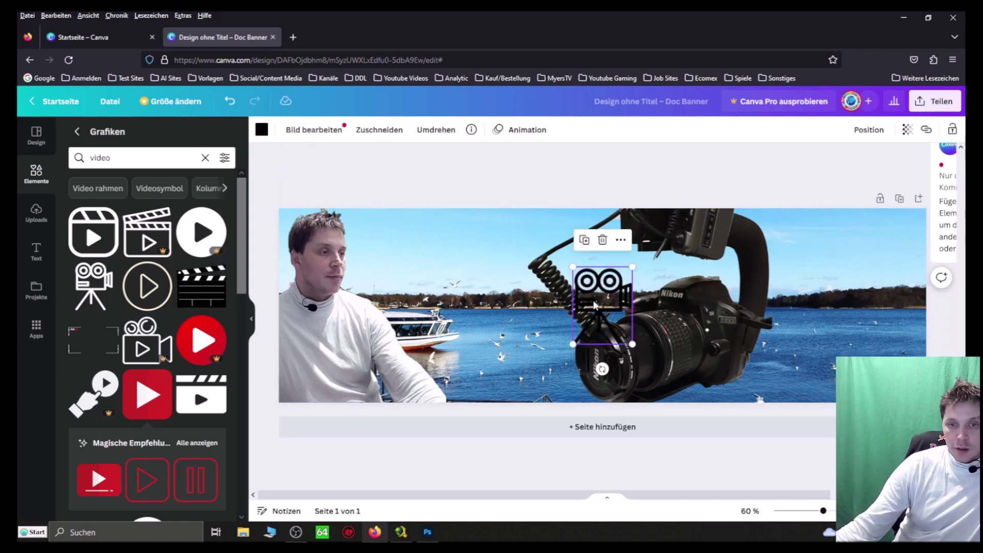
{"action": "key", "text": "Delete"}
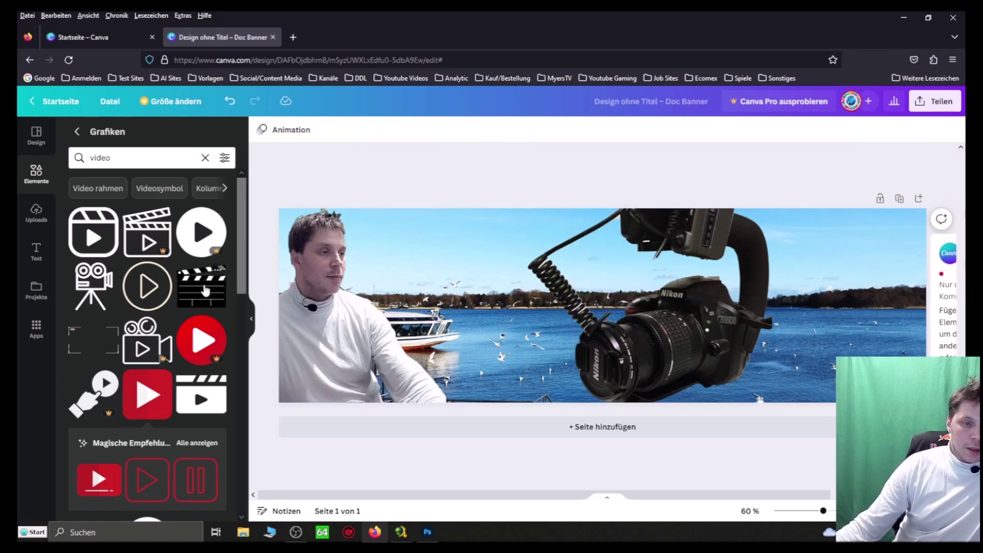
Try the black clapperboard graphic enlarged at the banner's right end, and delete it.
{"action": "left_click", "coordinate": [205, 291]}
{"action": "left_click_drag", "start_coordinate": [618, 304], "coordinate": [853, 263]}
{"action": "left_click_drag", "start_coordinate": [878, 306], "coordinate": [912, 358]}
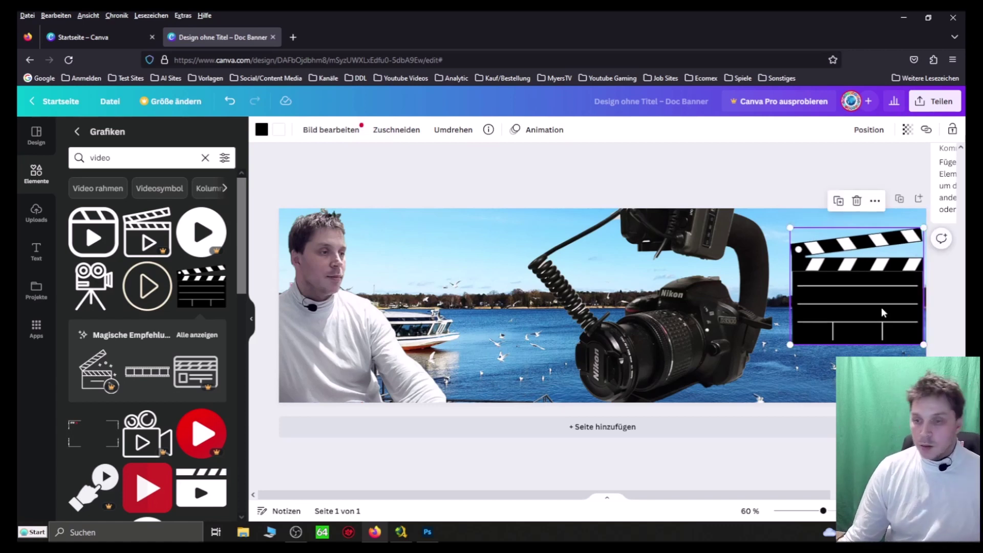
{"action": "key", "text": "Delete"}
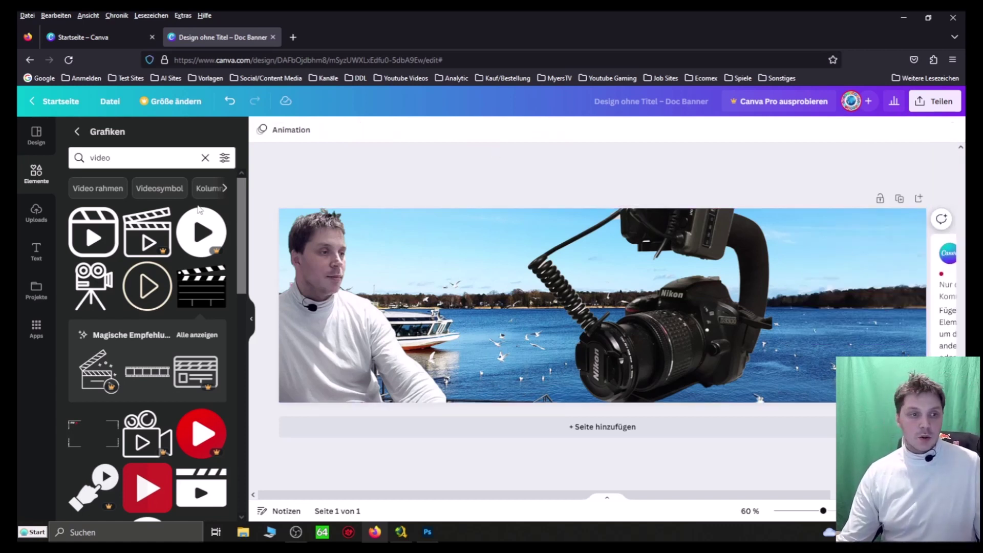
Open the text options, switch to Photoshop and review the list of topics in social-networks-couple-of-logos Kopie 2.jpg.
{"action": "left_click", "coordinate": [42, 258]}
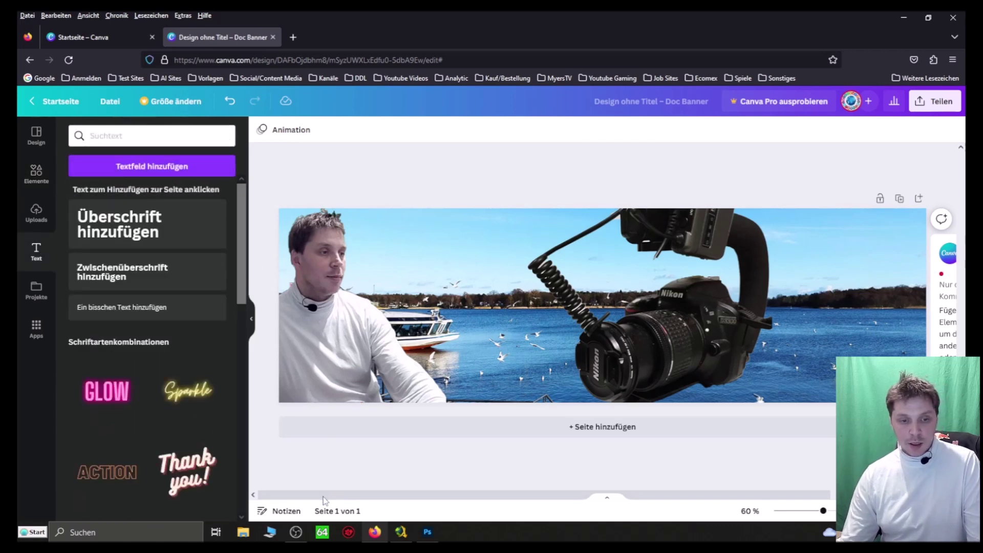
{"action": "mouse_move", "coordinate": [336, 511]}
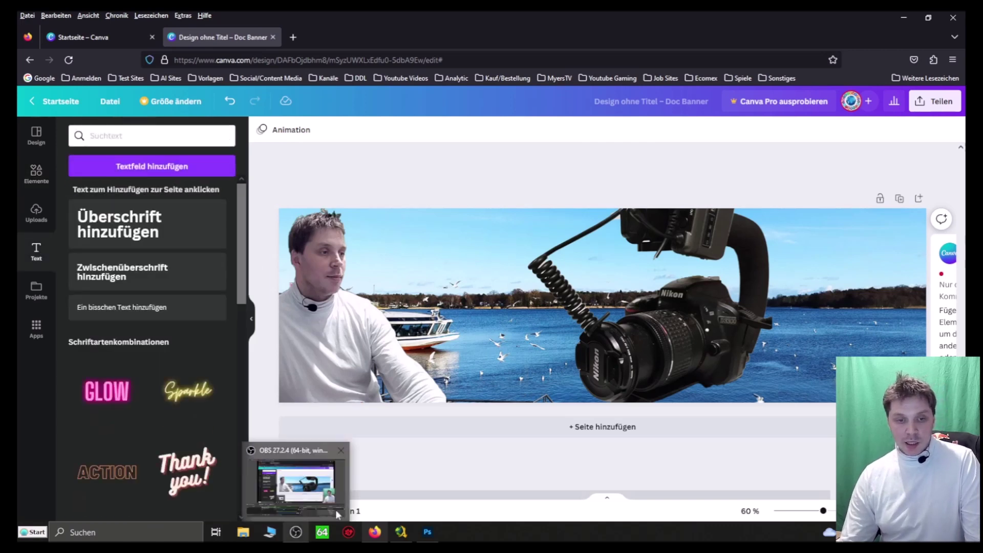
{"action": "left_click", "coordinate": [428, 532]}
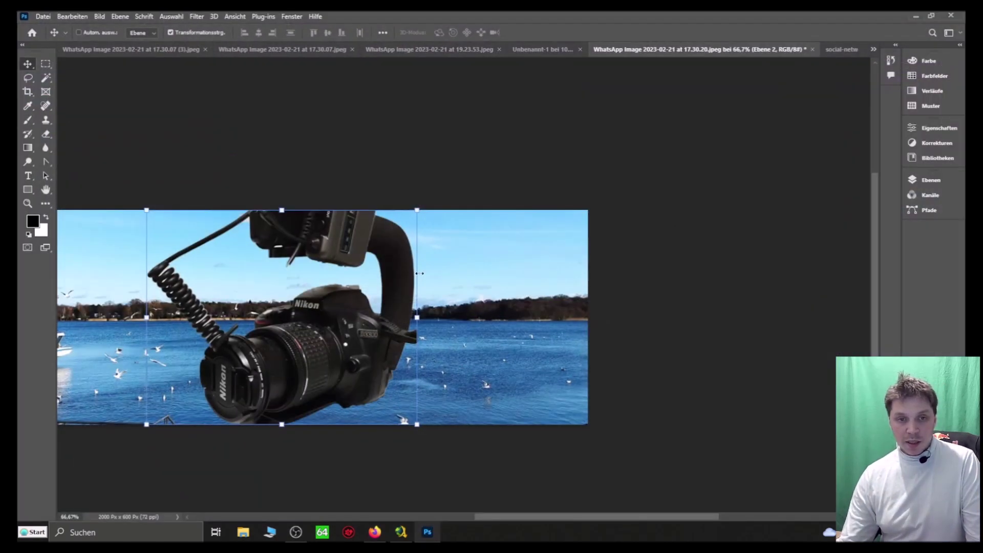
{"action": "left_click", "coordinate": [842, 49]}
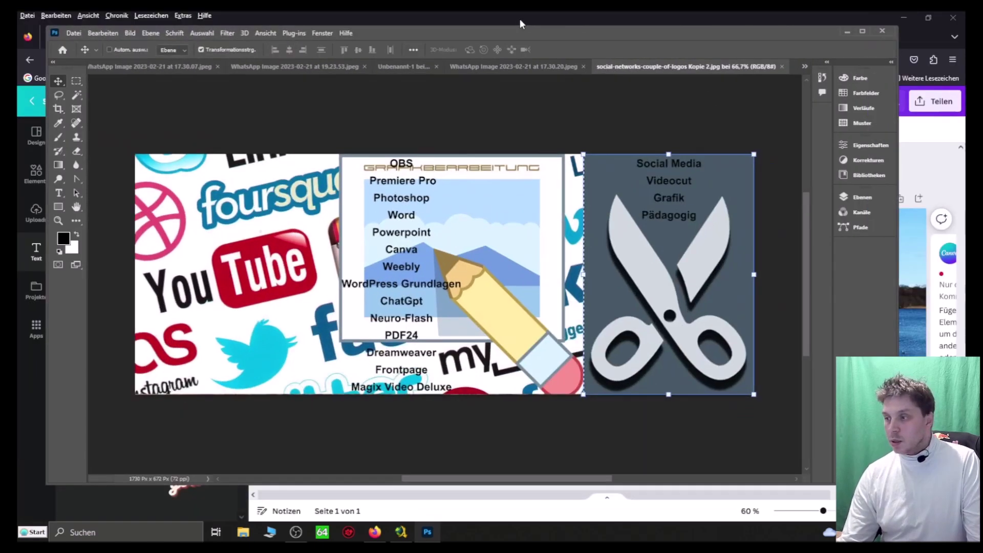
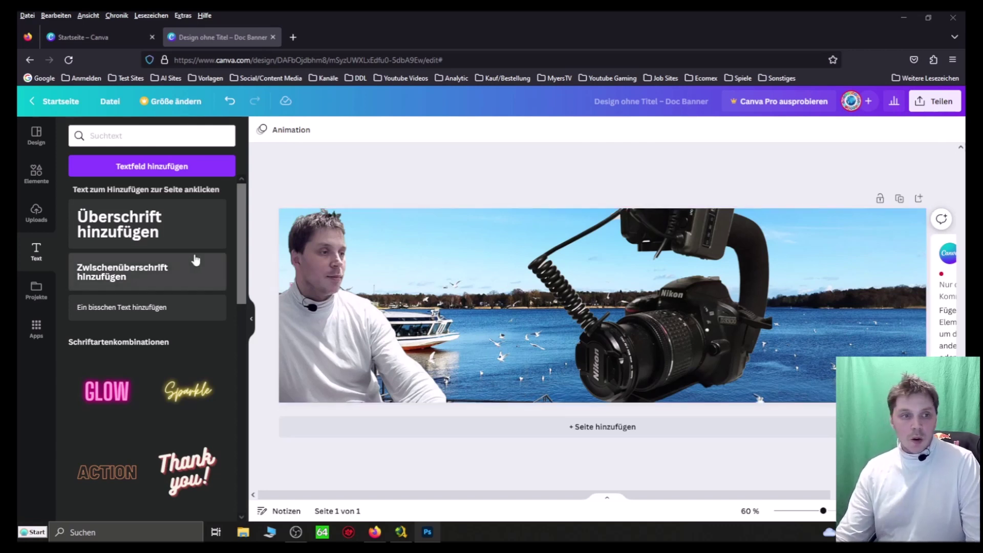
Add a small body text box and place it in the banner's upper right corner, ready for editing.
{"action": "left_click", "coordinate": [124, 311]}
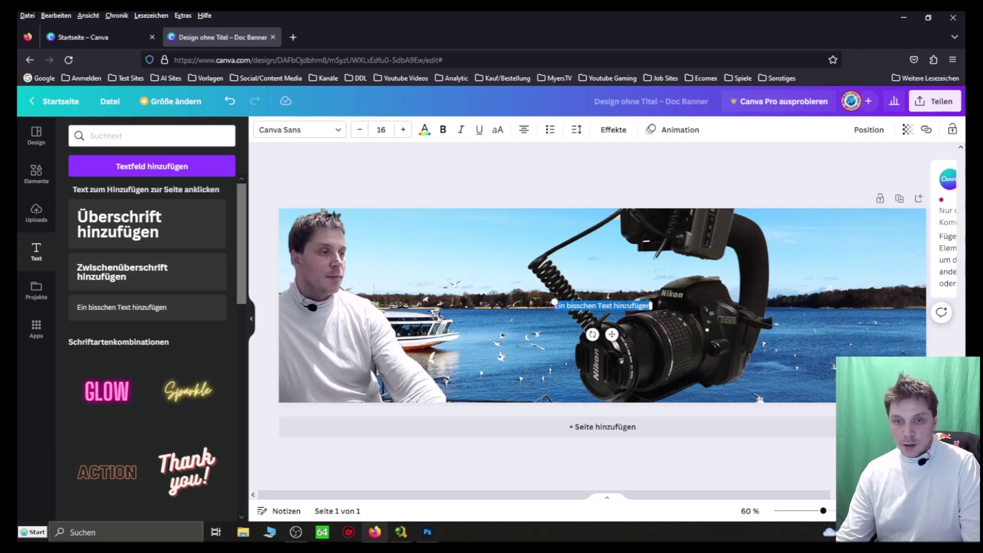
{"action": "left_click_drag", "start_coordinate": [623, 300], "coordinate": [868, 212]}
{"action": "double_click", "coordinate": [881, 219]}
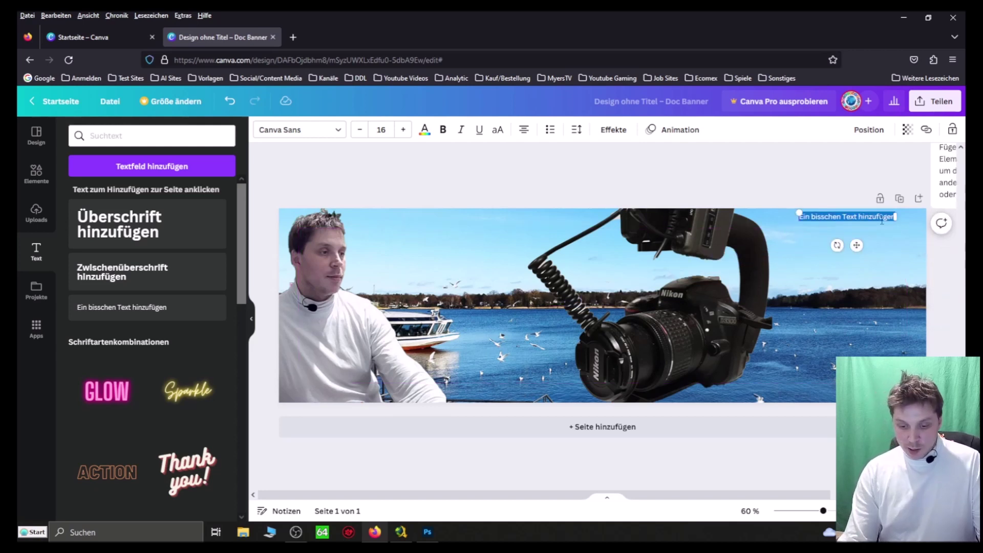
Replace the placeholder with a one-per-line list: Obs, Premiere Pro, Photoshop, plus the pasted entries from Word to Magix Video Deluxe.
{"action": "key", "text": "BackSpace"}
{"action": "type", "text": "Über"}
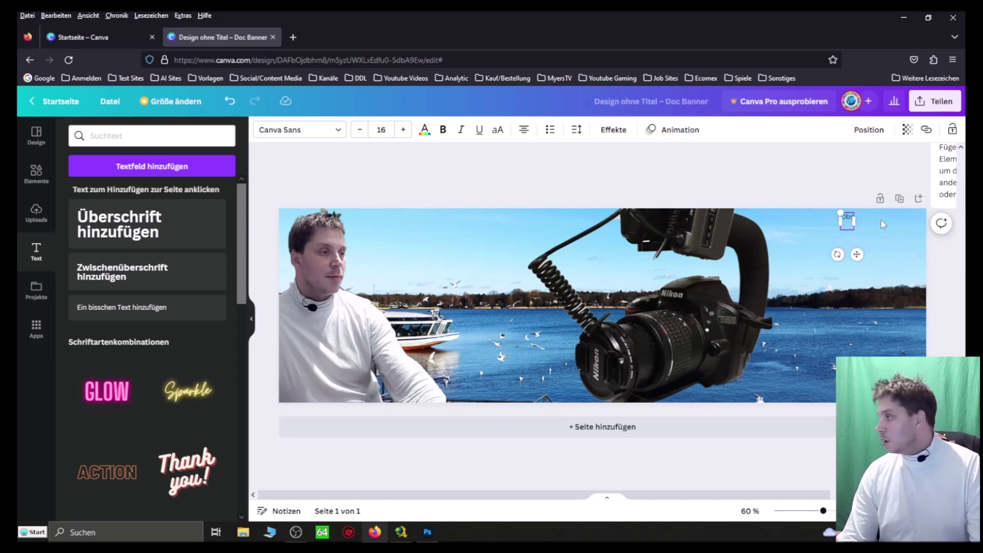
{"action": "type", "text": " Premiere"}
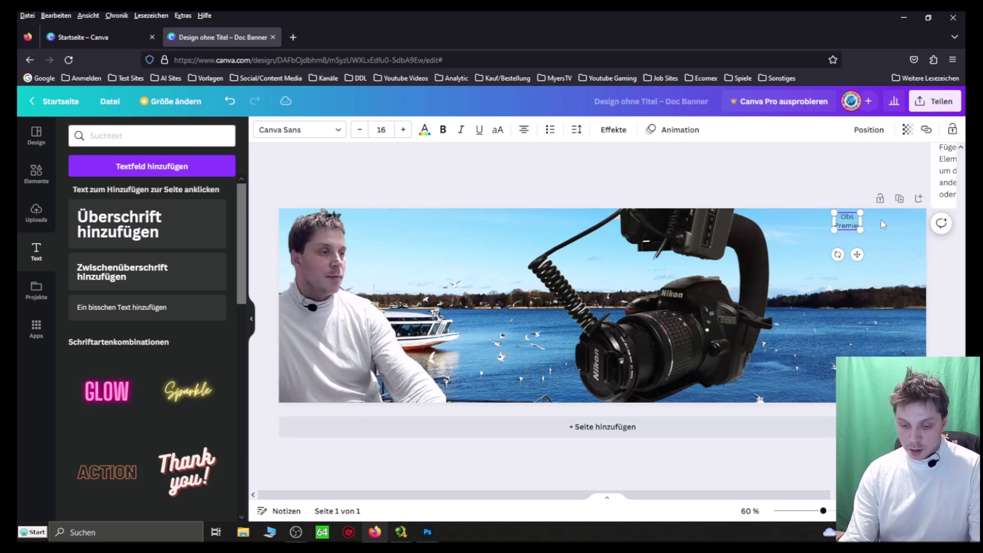
{"action": "type", "text": " Pr"}
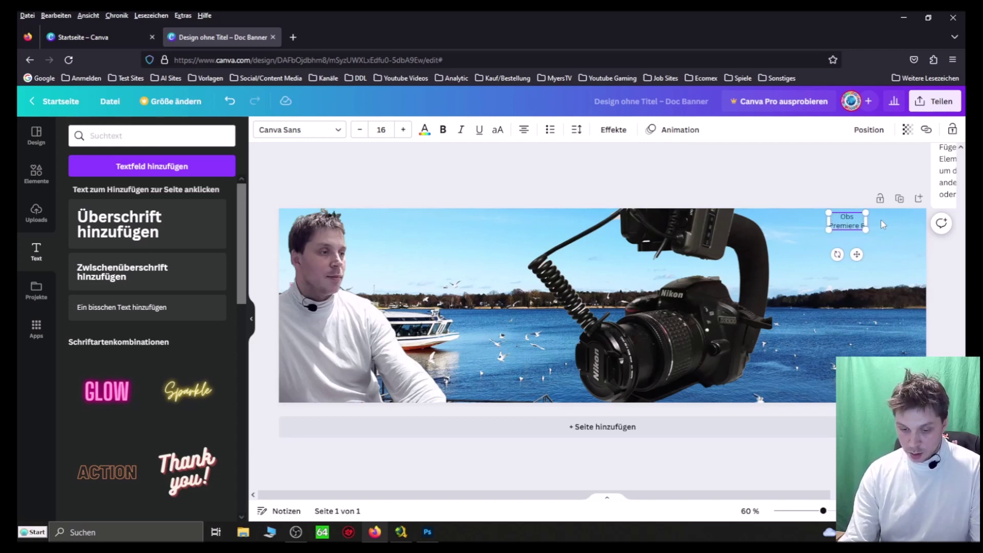
{"action": "key", "text": "Return"}
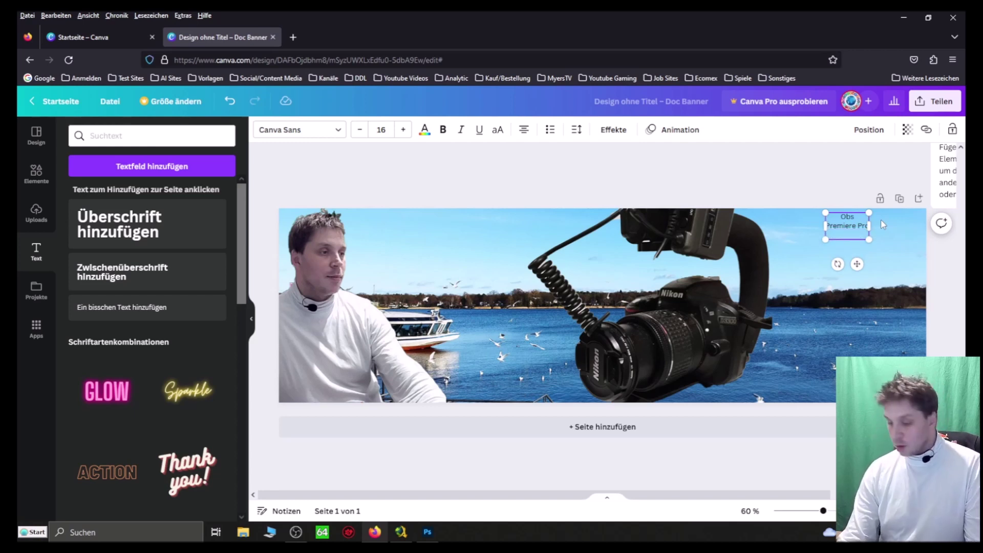
{"action": "type", "text": "Photo"}
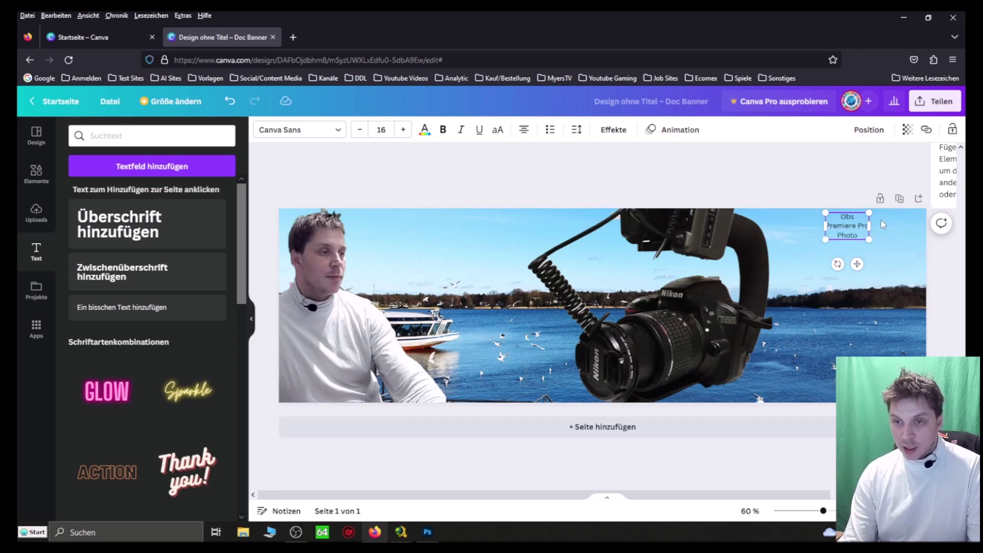
{"action": "type", "text": "shop"}
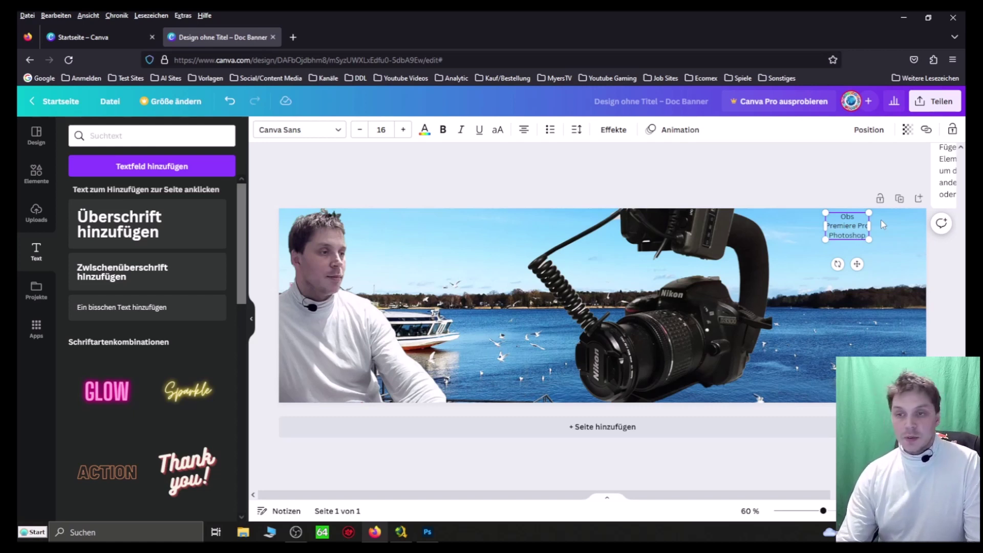
{"action": "key", "text": "ctrl+v"}
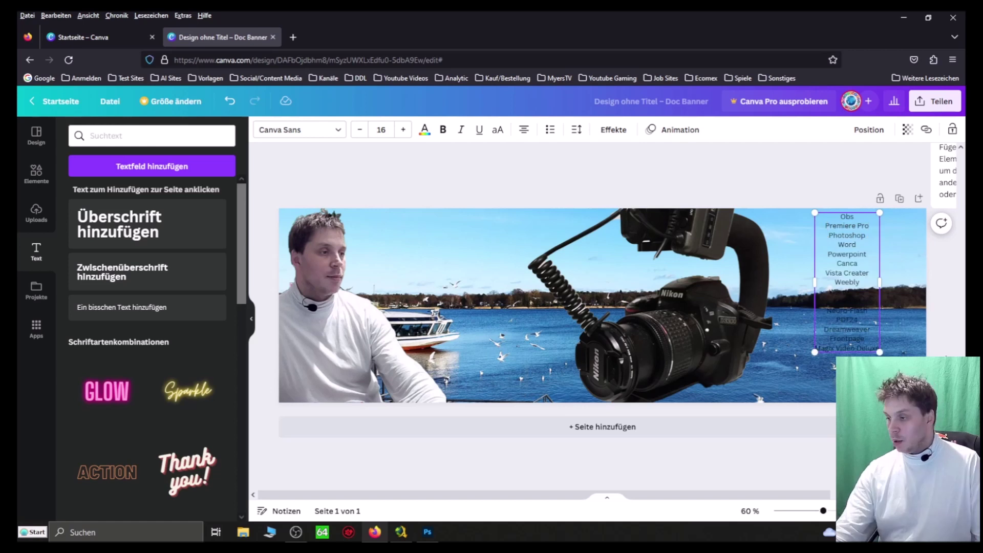
Make the whole program list bold at font size 21 and widen its text box toward the banner's right edge.
{"action": "left_click_drag", "start_coordinate": [840, 217], "coordinate": [887, 354]}
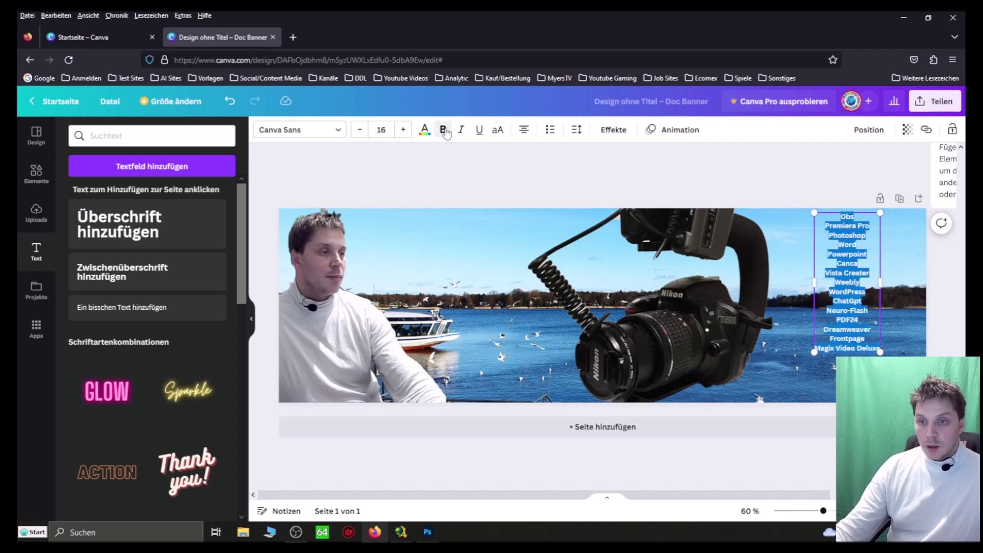
{"action": "left_click", "coordinate": [403, 130]}
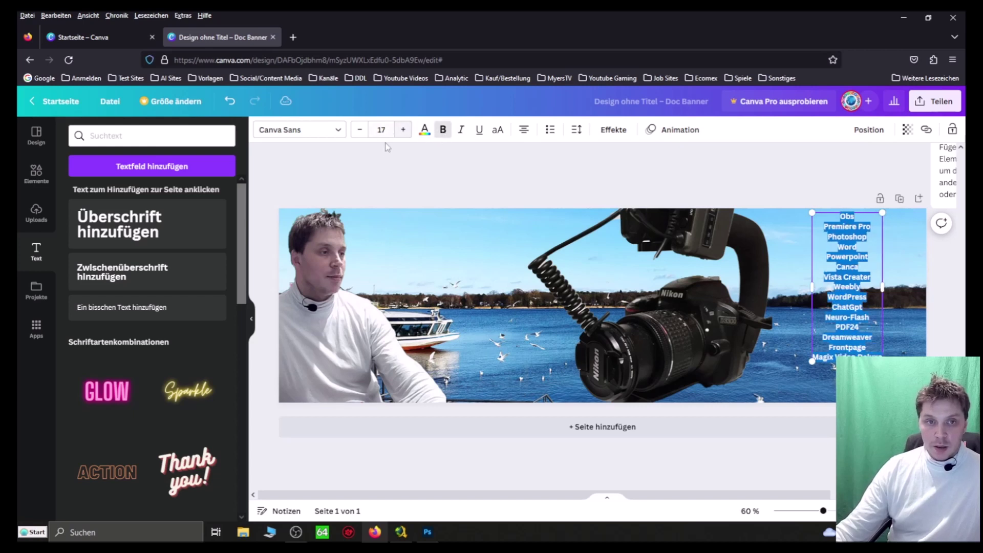
{"action": "left_click", "coordinate": [403, 130]}
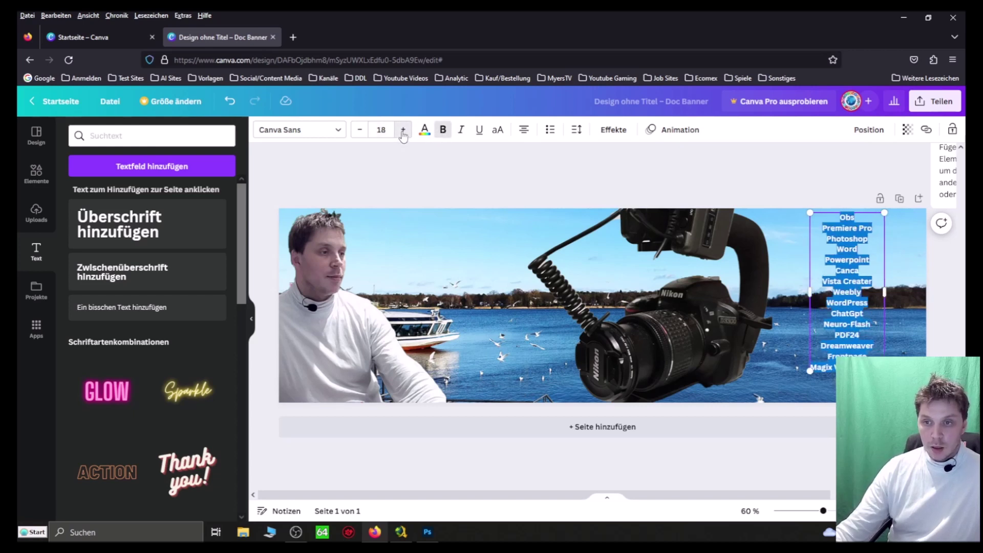
{"action": "left_click", "coordinate": [403, 130]}
{"action": "left_click", "coordinate": [403, 131]}
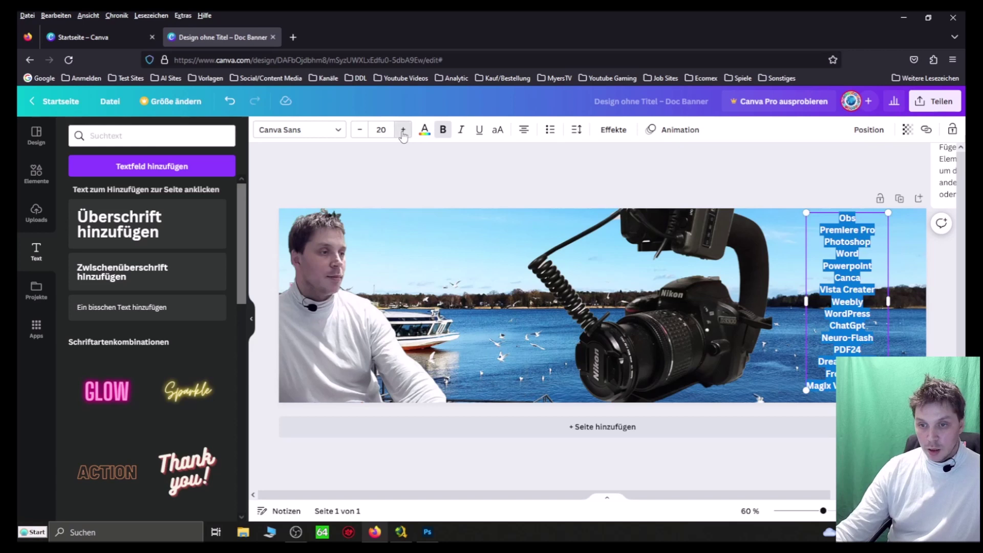
{"action": "left_click", "coordinate": [403, 131]}
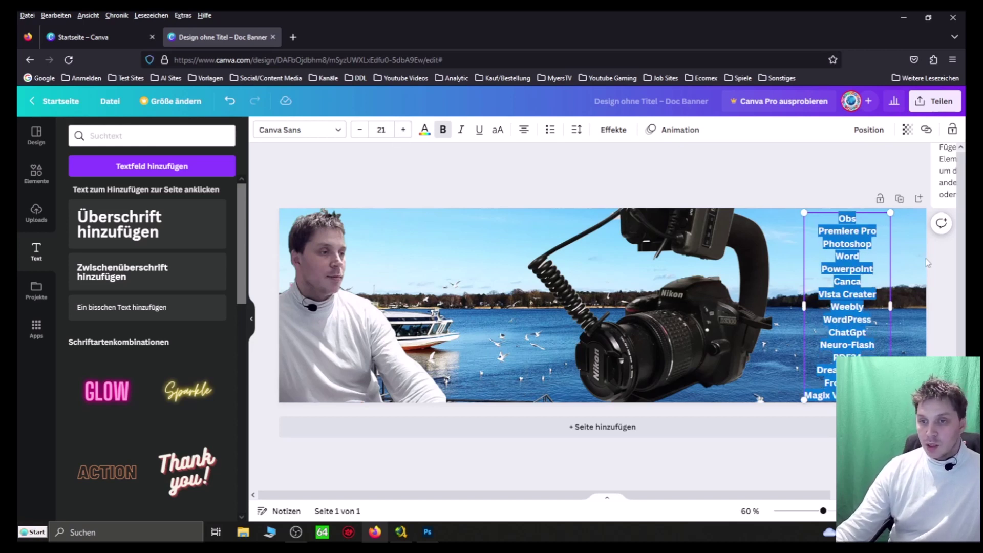
{"action": "key", "text": "Escape"}
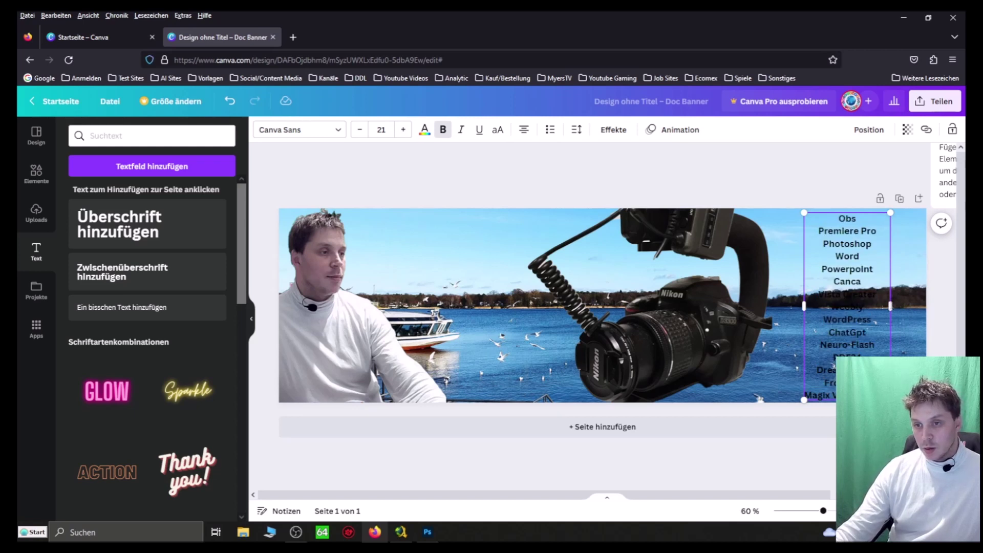
{"action": "left_click_drag", "start_coordinate": [894, 305], "coordinate": [922, 305]}
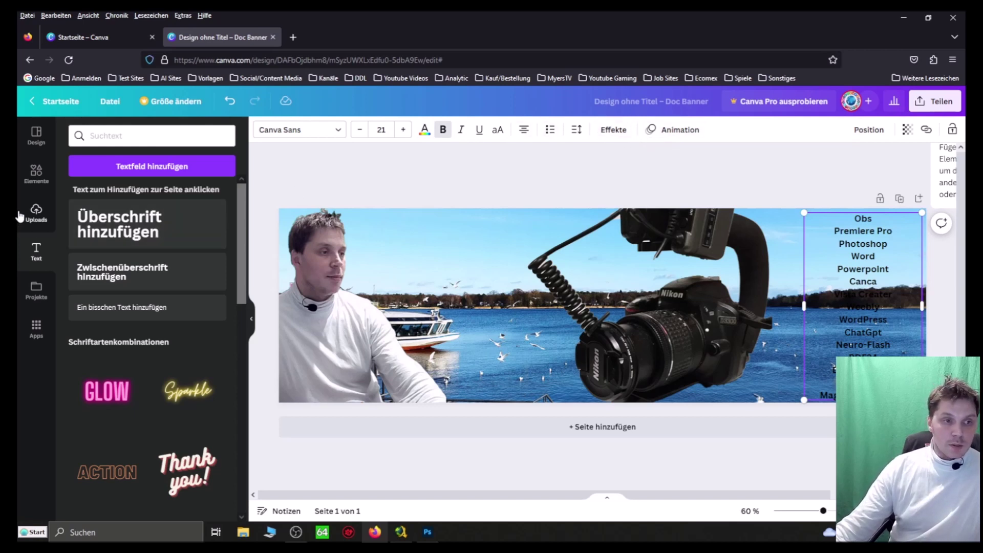
{"action": "left_click", "coordinate": [36, 290]}
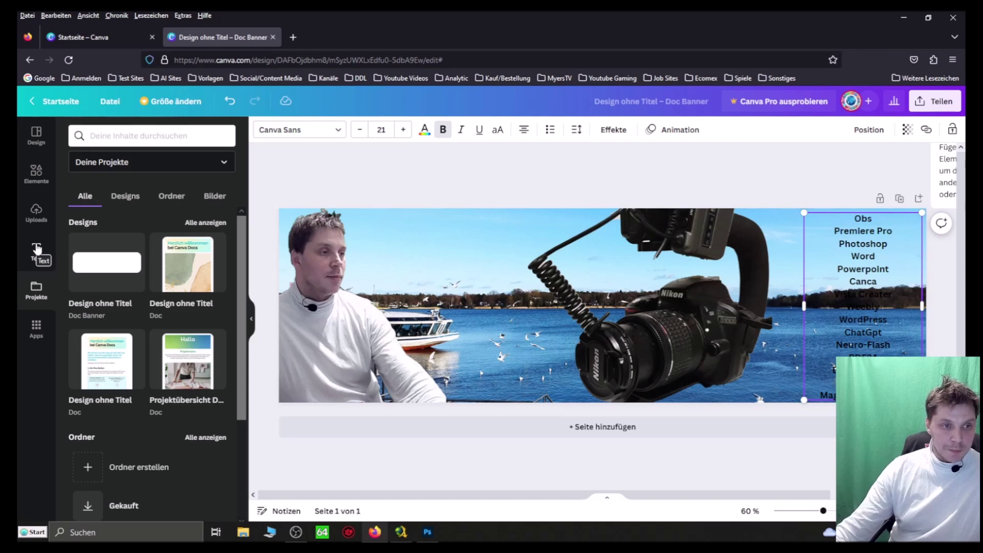
{"action": "left_click", "coordinate": [37, 249]}
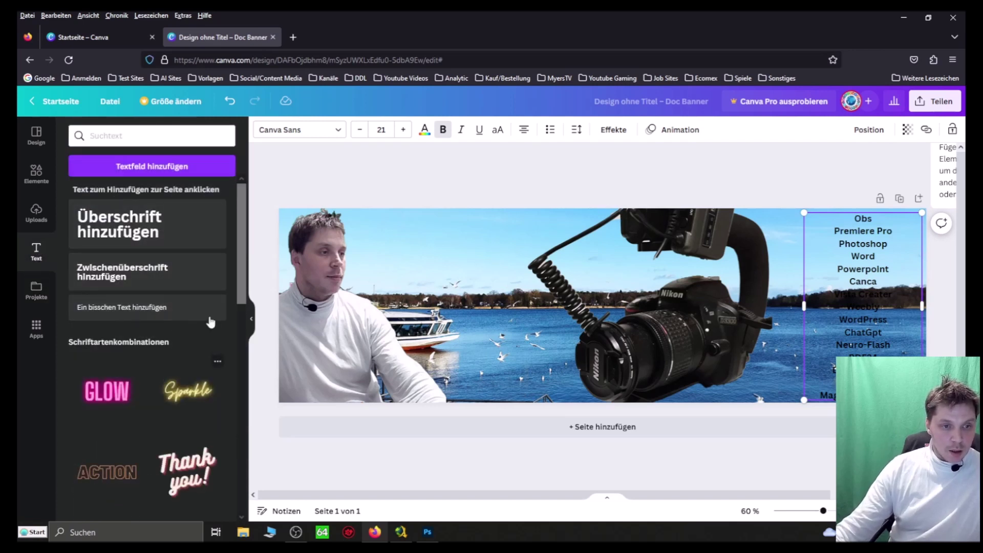
{"action": "left_click_drag", "start_coordinate": [239, 262], "coordinate": [245, 220]}
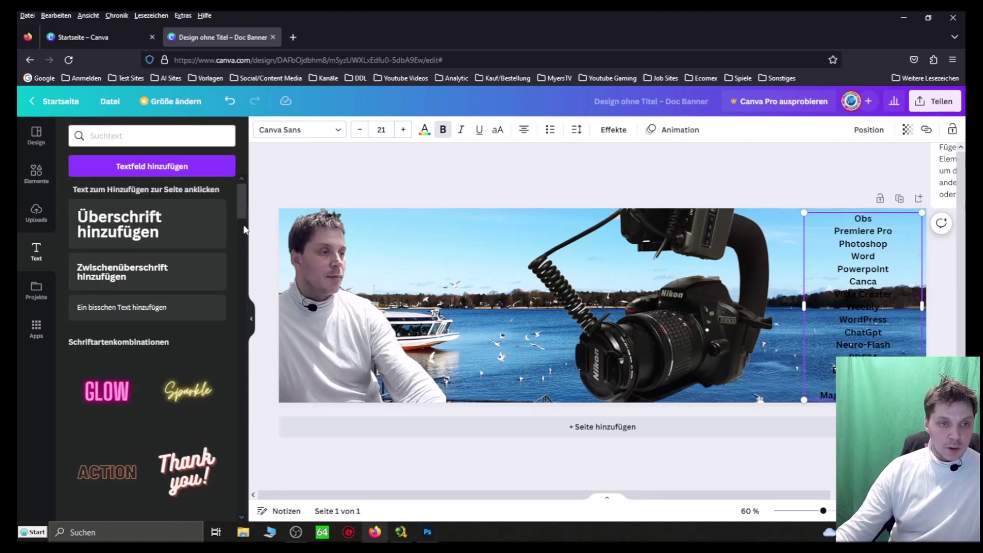
{"action": "left_click", "coordinate": [158, 167]}
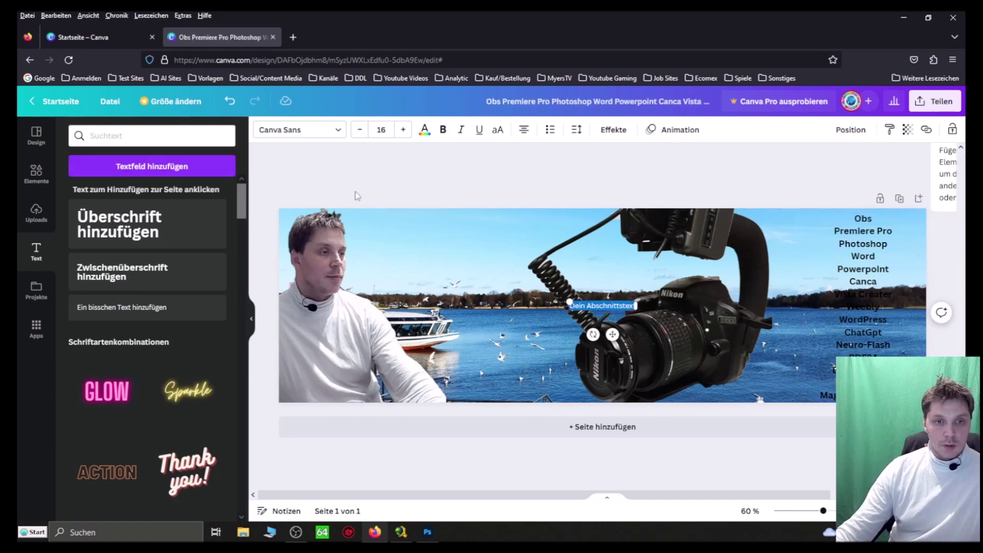
{"action": "key", "text": "BackSpace"}
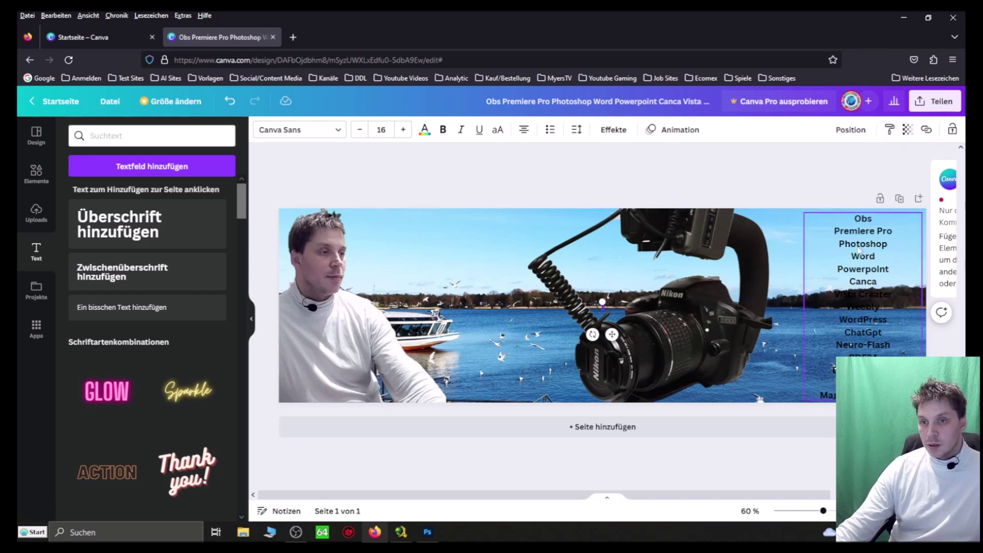
Reduce the font size of the whole program list to 19.
{"action": "left_click", "coordinate": [875, 212]}
{"action": "left_click", "coordinate": [874, 212]}
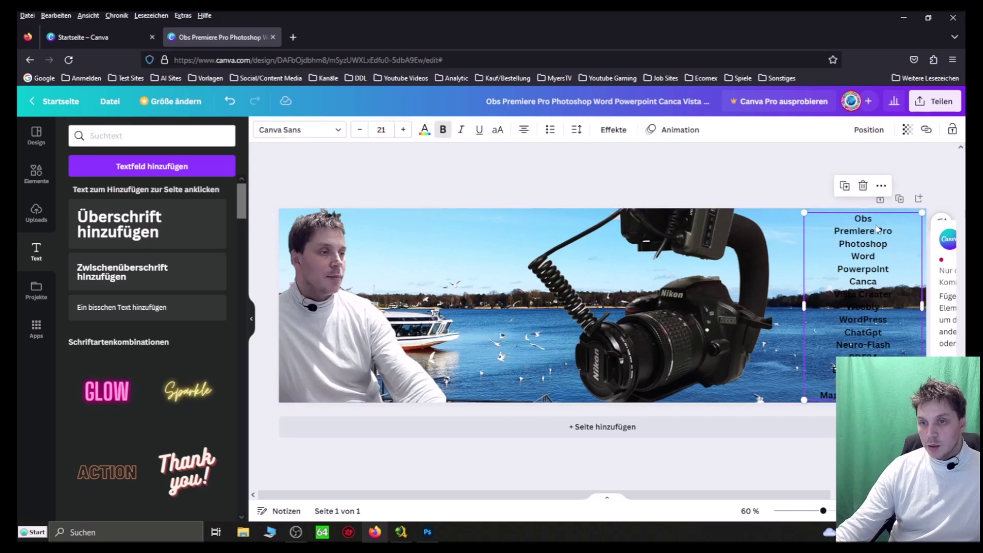
{"action": "right_click", "coordinate": [878, 214]}
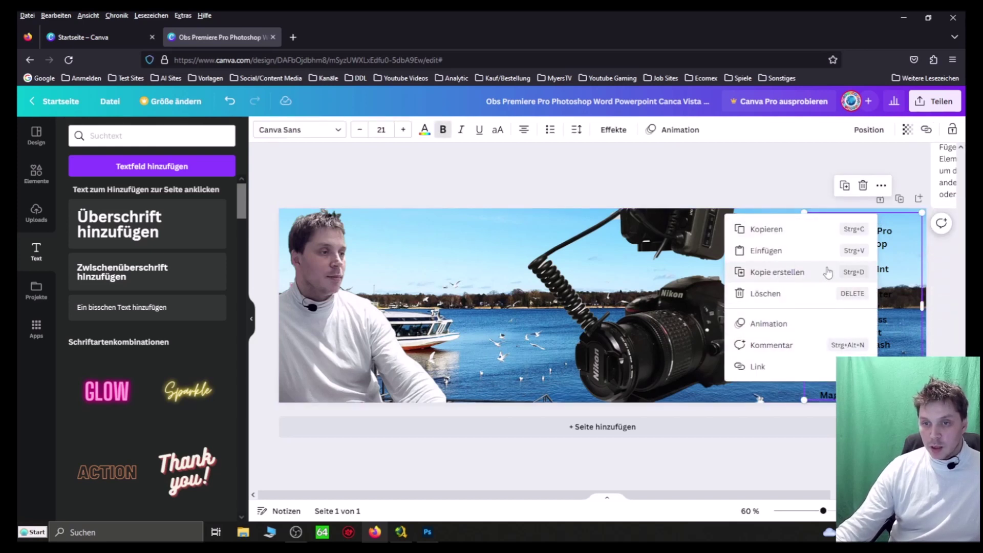
{"action": "left_click", "coordinate": [894, 267]}
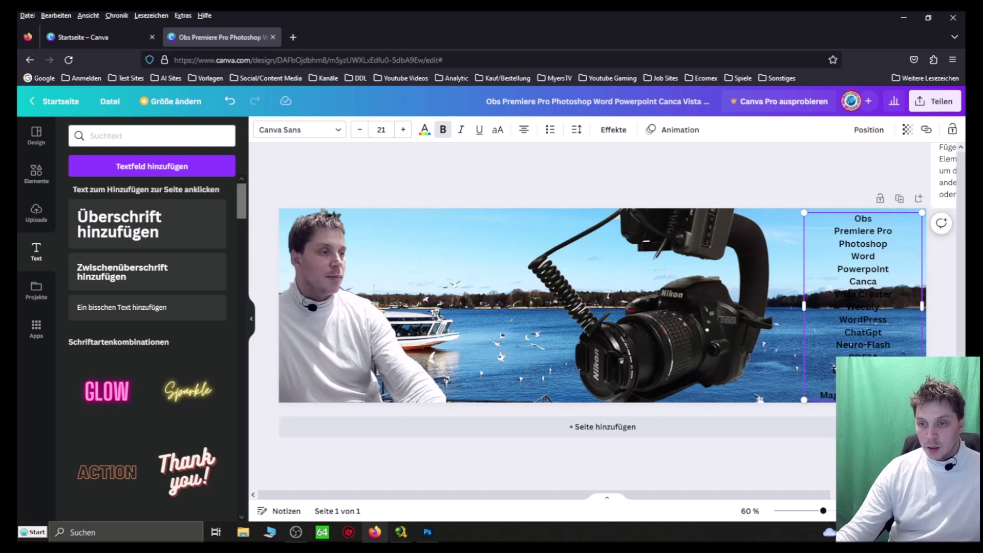
{"action": "left_click_drag", "start_coordinate": [840, 379], "coordinate": [358, 123]}
{"action": "left_click", "coordinate": [360, 130]}
{"action": "left_click", "coordinate": [360, 130]}
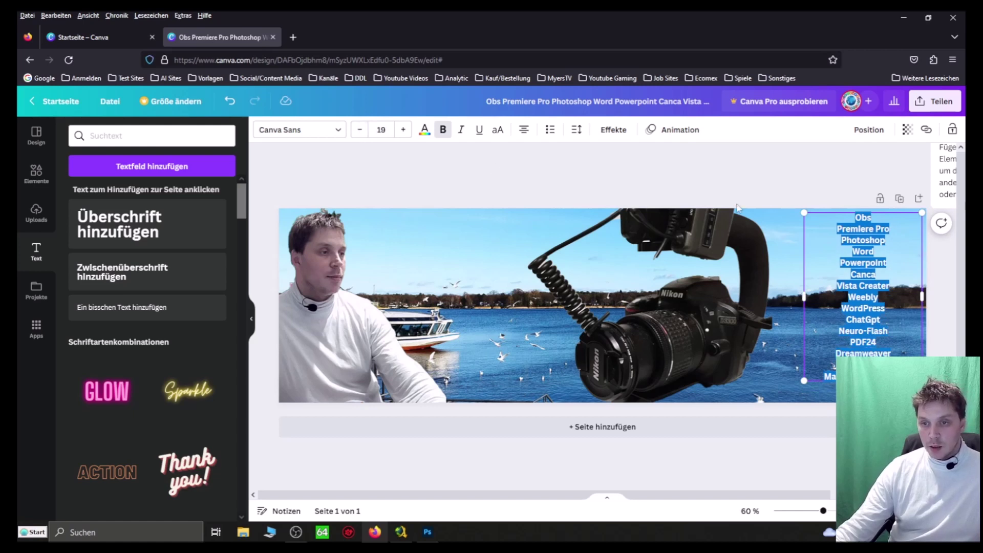
Insert three blank lines between Canca and Vista Creater and reduce the list's font size to 18.
{"action": "left_click", "coordinate": [902, 285]}
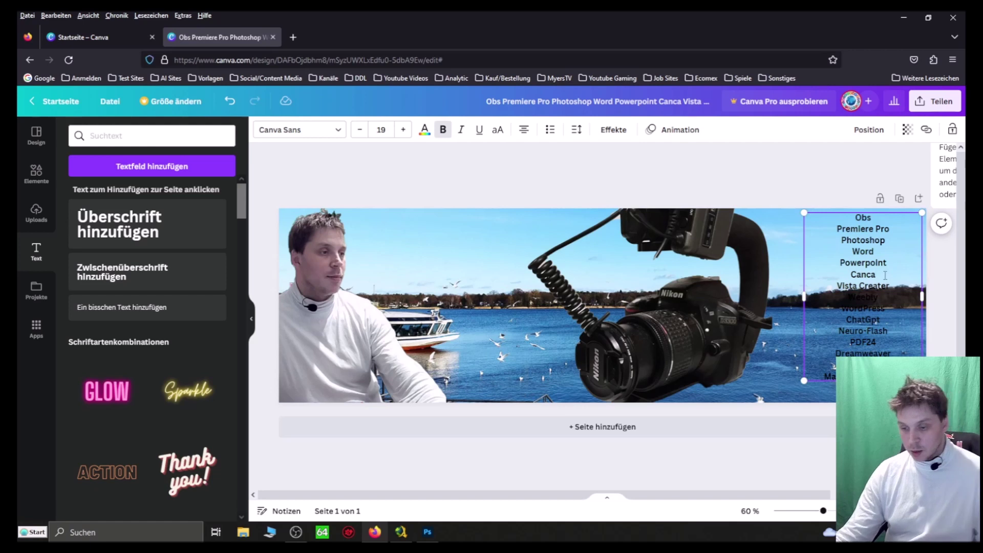
{"action": "key", "text": "Return"}
{"action": "key", "text": "Return"}
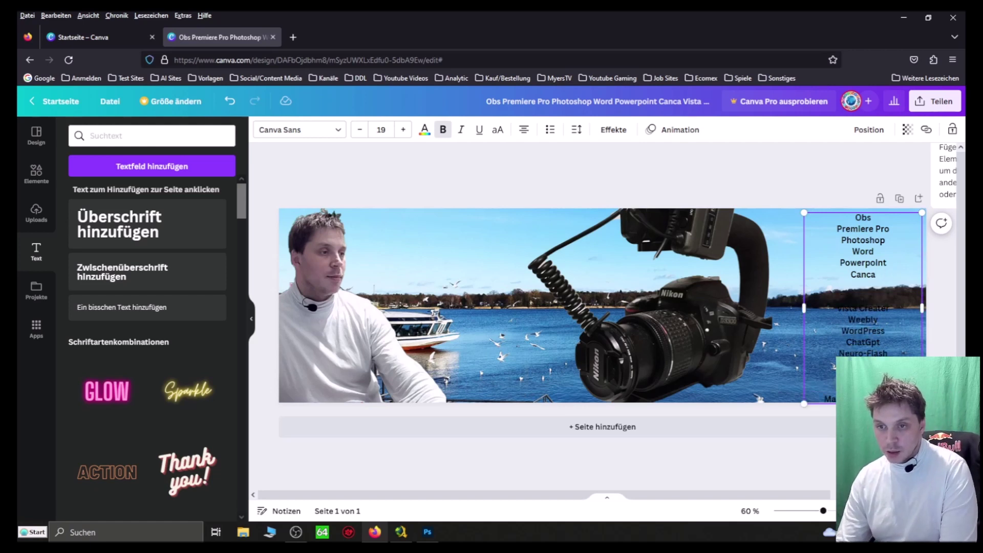
{"action": "left_click_drag", "start_coordinate": [850, 402], "coordinate": [838, 217]}
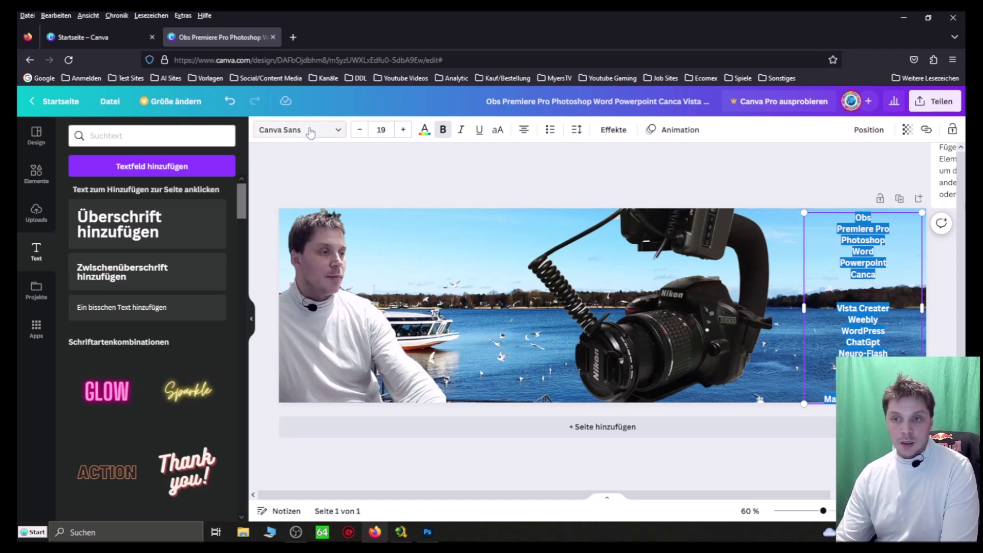
{"action": "left_click", "coordinate": [360, 134]}
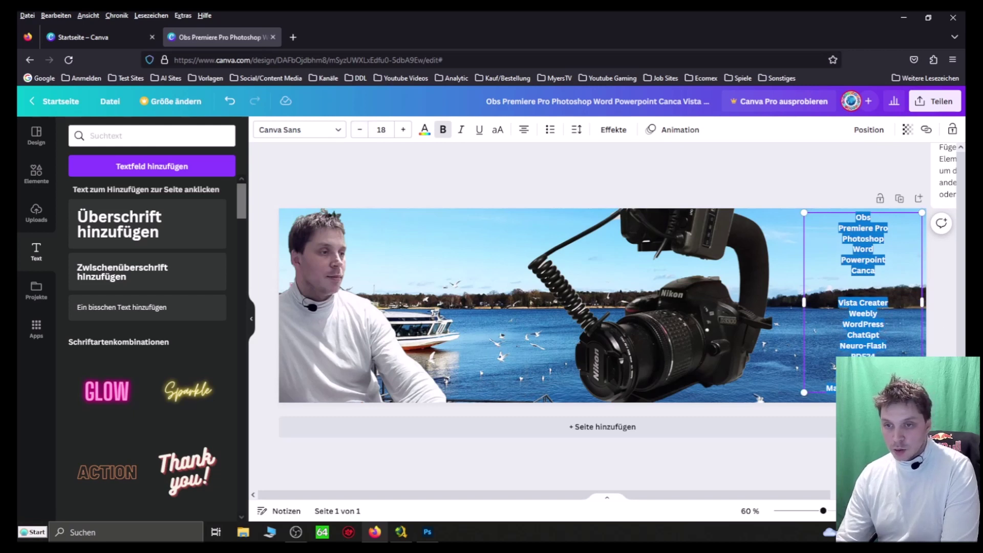
{"action": "left_click", "coordinate": [890, 285]}
{"action": "key", "text": "Return"}
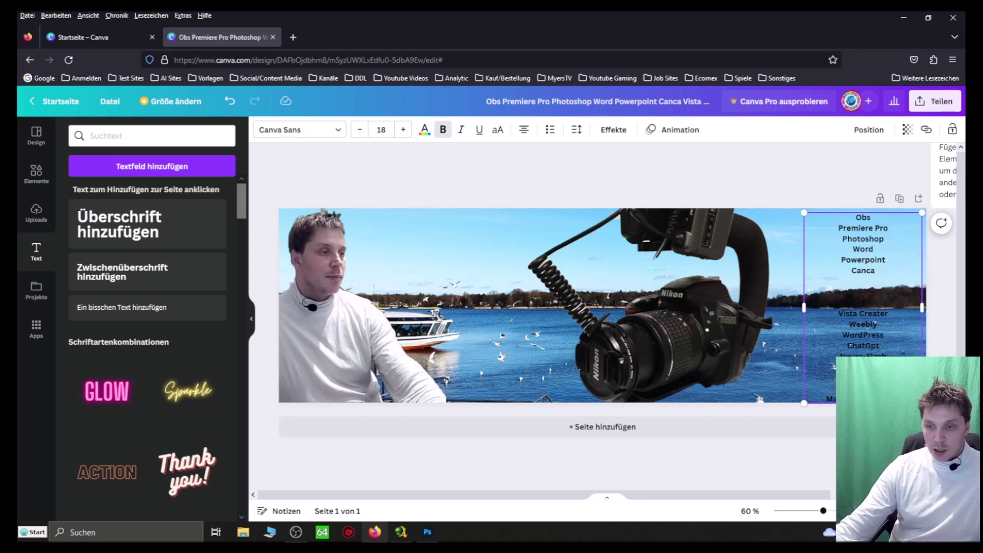
Move the program list slightly upward so it is vertically centred on the banner, and deselect it.
{"action": "scroll", "coordinate": [762, 450], "scroll_direction": "down", "scroll_amount": 1}
{"action": "scroll", "coordinate": [738, 450], "scroll_direction": "up", "scroll_amount": 1}
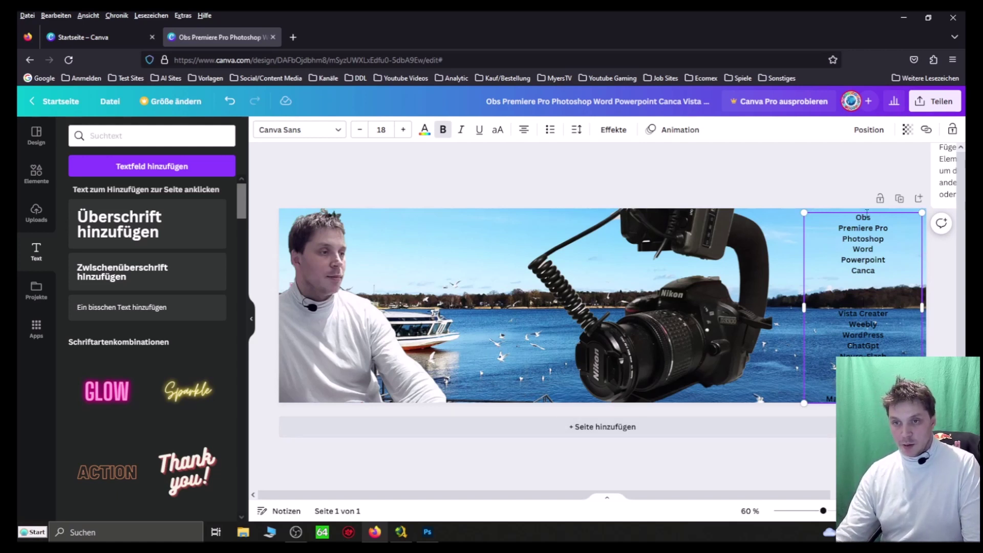
{"action": "left_click_drag", "start_coordinate": [868, 213], "coordinate": [867, 208]}
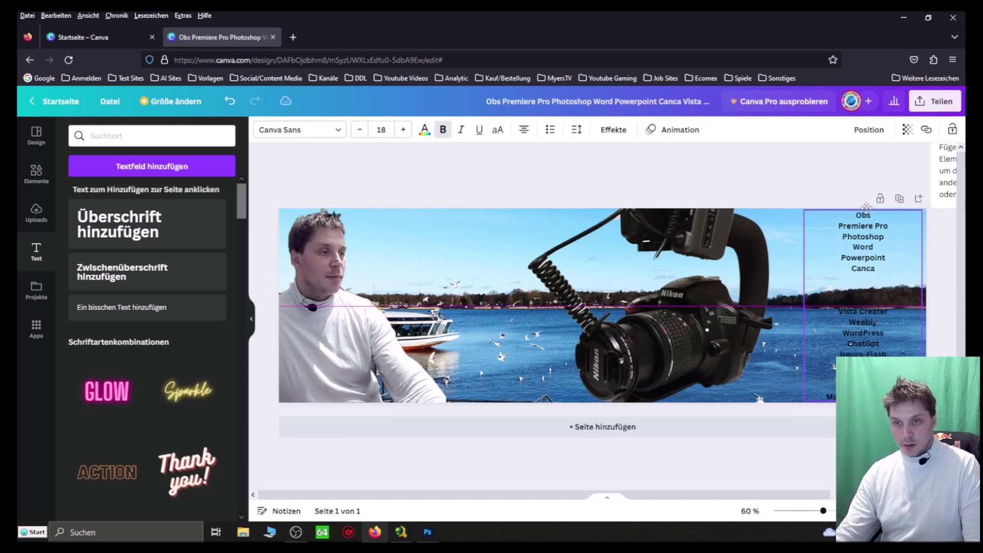
{"action": "left_click", "coordinate": [708, 292]}
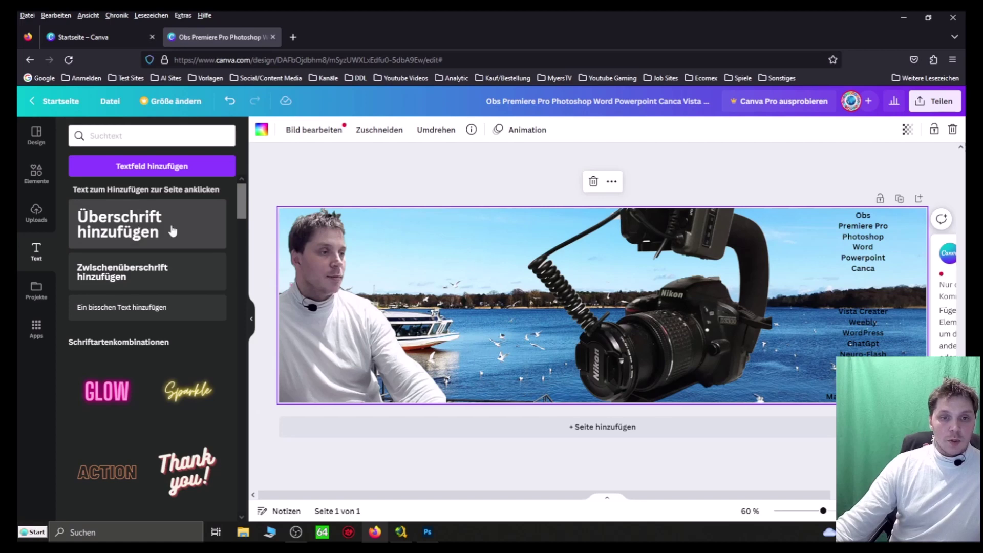
Switch to Facebook in a new browser tab and open the page Video-und Grafik Produktion und Bearbeitung.
{"action": "left_click", "coordinate": [293, 36]}
{"action": "type", "text": "face"}
{"action": "key", "text": "Return"}
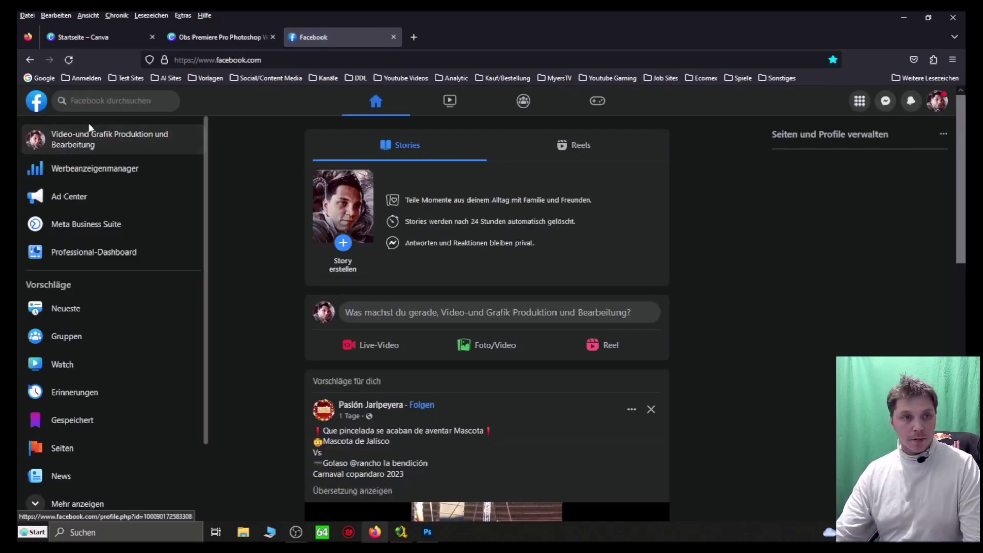
{"action": "left_click", "coordinate": [77, 138]}
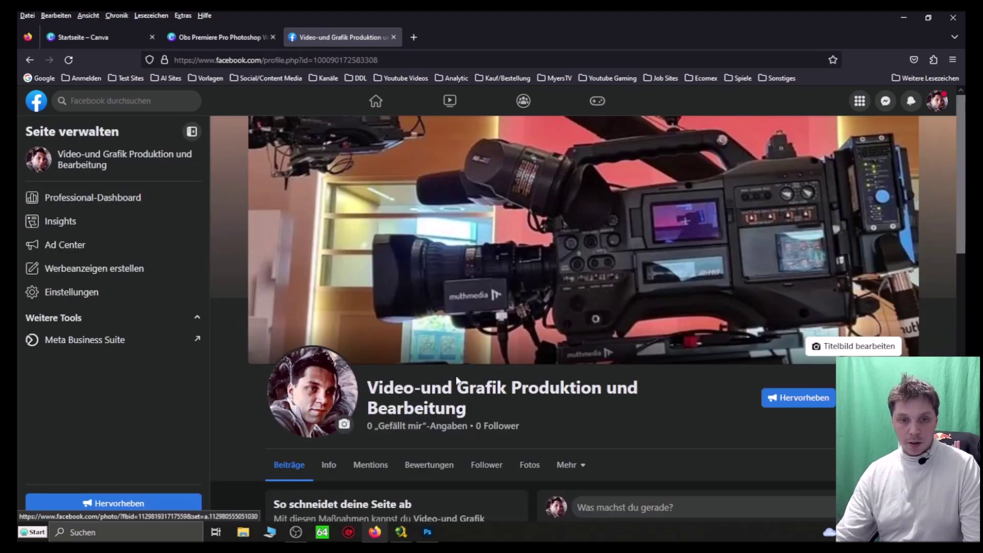
Copy the page title Video-und Grafik Produktion und Bearbeitung from Facebook and switch back to the banner design in Canva.
{"action": "left_click_drag", "start_coordinate": [463, 409], "coordinate": [369, 387]}
{"action": "right_click", "coordinate": [383, 390]}
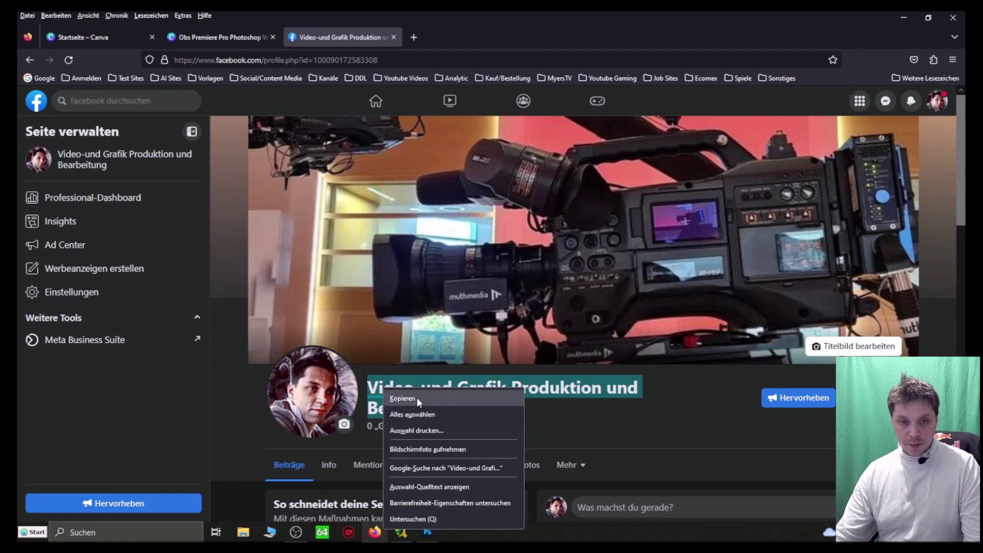
{"action": "left_click", "coordinate": [404, 400]}
{"action": "left_click", "coordinate": [74, 41]}
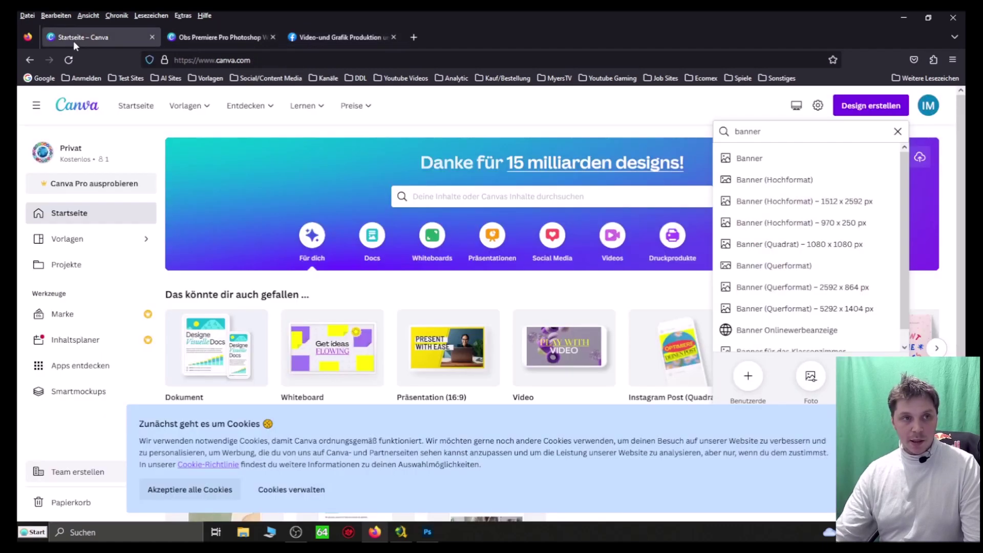
{"action": "left_click", "coordinate": [218, 45]}
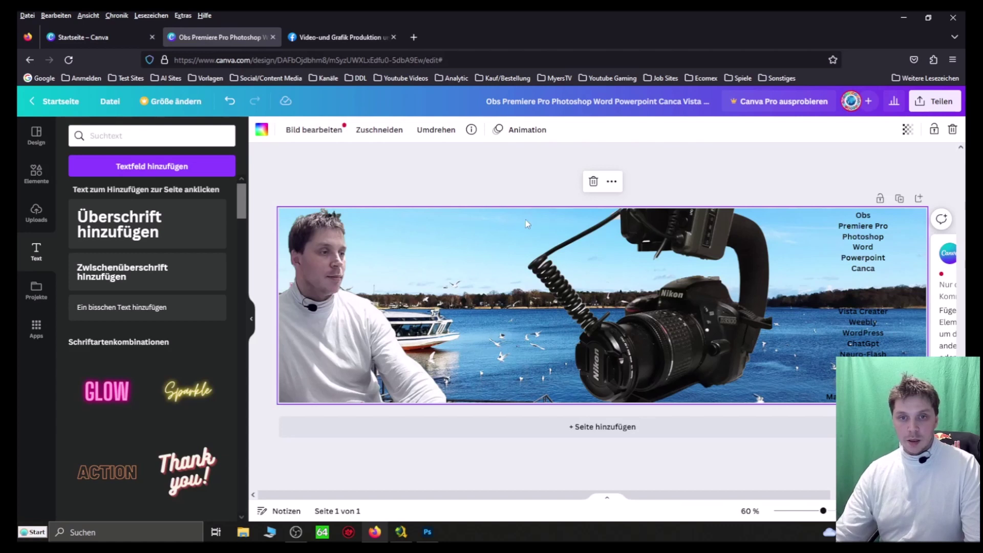
Add a heading along the banner's upper edge beside the portrait and replace its text with the copied title Video-und Grafik Produktion und Bearbeitung.
{"action": "left_click", "coordinate": [126, 225]}
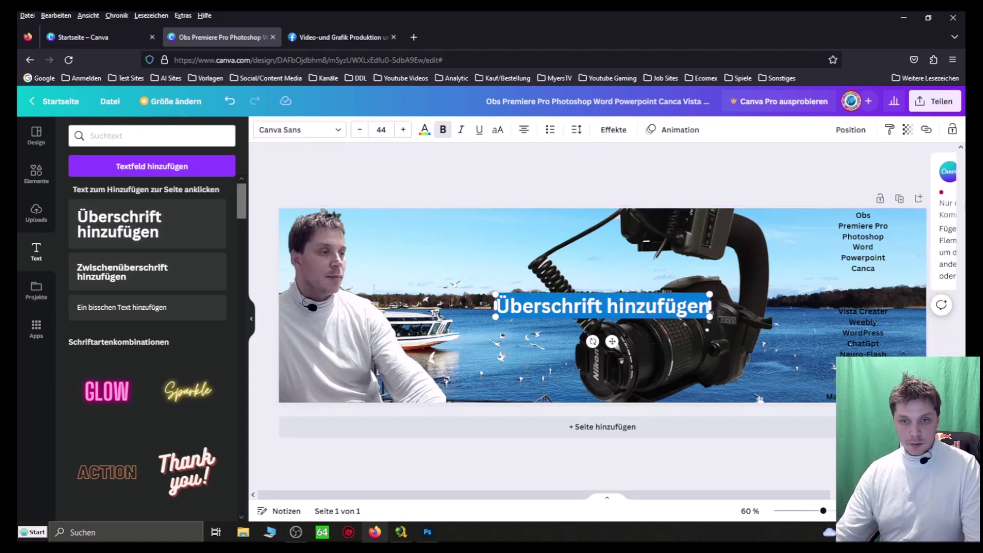
{"action": "left_click", "coordinate": [610, 305]}
{"action": "left_click_drag", "start_coordinate": [620, 293], "coordinate": [471, 210]}
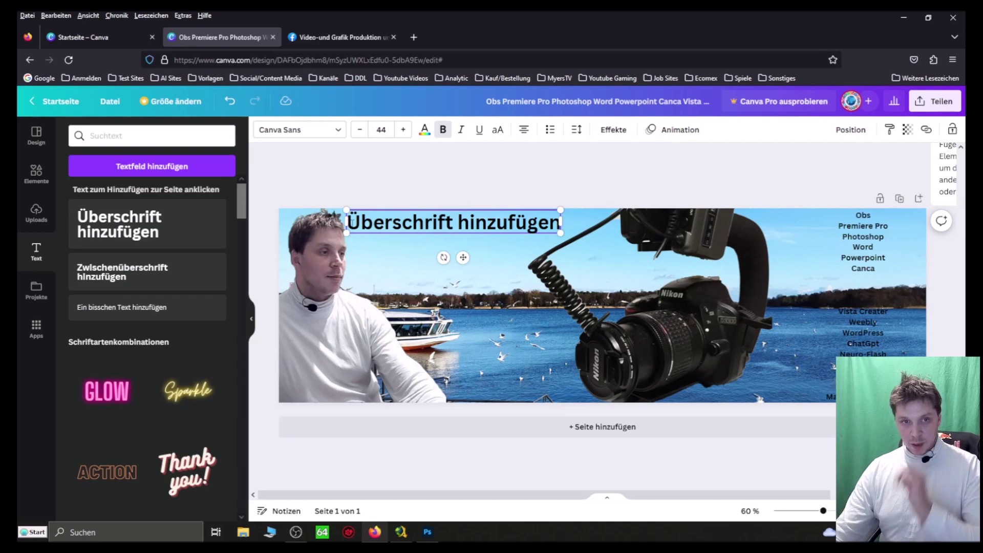
{"action": "left_click_drag", "start_coordinate": [345, 221], "coordinate": [548, 226]}
{"action": "left_click_drag", "start_coordinate": [683, 233], "coordinate": [575, 221]}
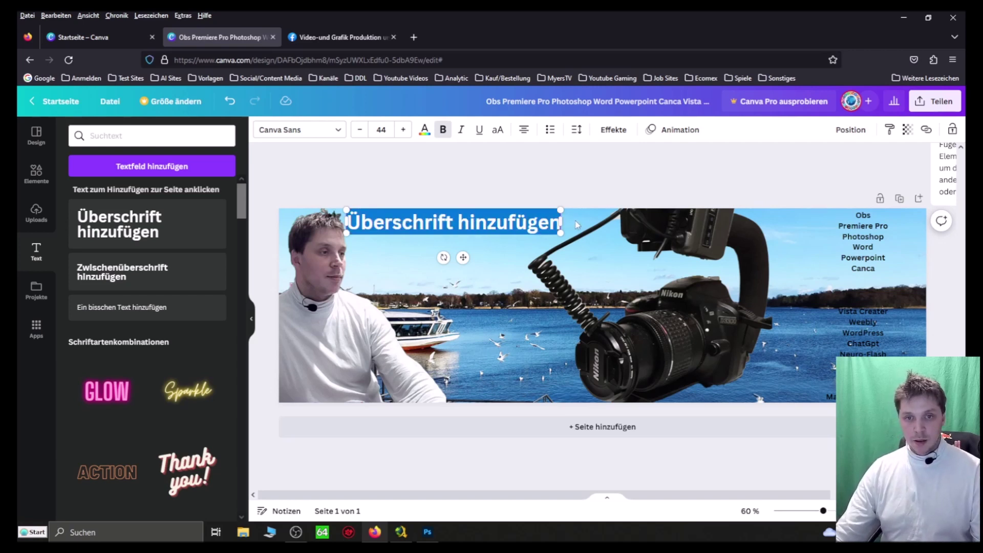
{"action": "key", "text": "ctrl+v"}
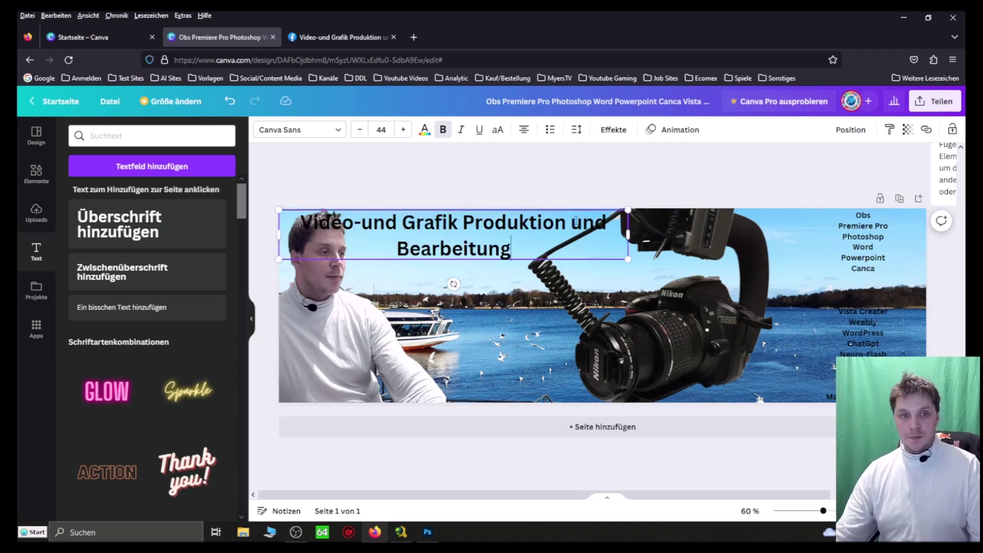
Reduce the heading's font size to 34 and narrow its text box so the title wraps onto two lines between portrait and camera.
{"action": "left_click_drag", "start_coordinate": [512, 248], "coordinate": [300, 221]}
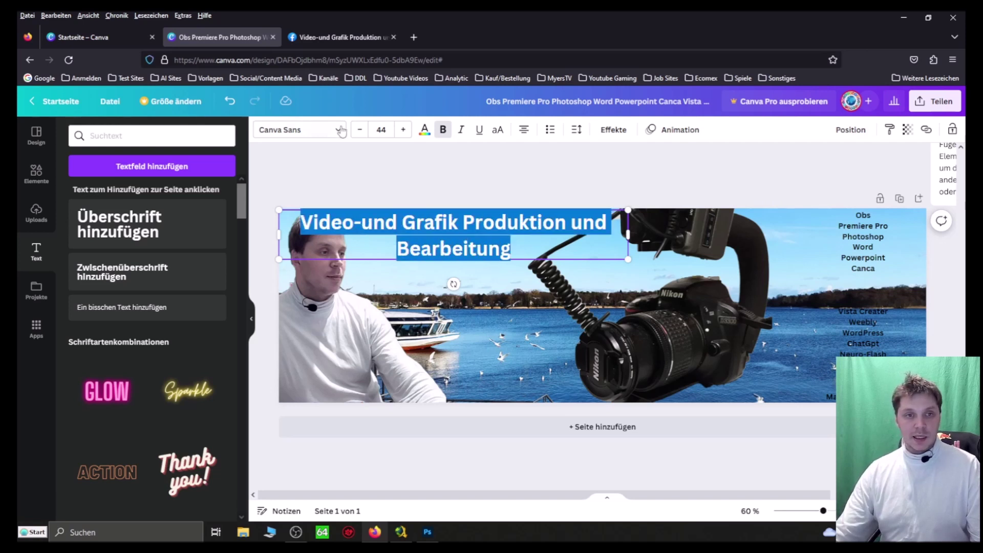
{"action": "left_click", "coordinate": [362, 132]}
{"action": "left_click", "coordinate": [362, 132]}
{"action": "left_click", "coordinate": [361, 133]}
{"action": "left_click", "coordinate": [361, 132]}
{"action": "left_click", "coordinate": [361, 132]}
{"action": "left_click", "coordinate": [361, 132]}
{"action": "left_click", "coordinate": [361, 132]}
{"action": "left_click", "coordinate": [361, 132]}
{"action": "left_click", "coordinate": [361, 132]}
{"action": "left_click", "coordinate": [361, 132]}
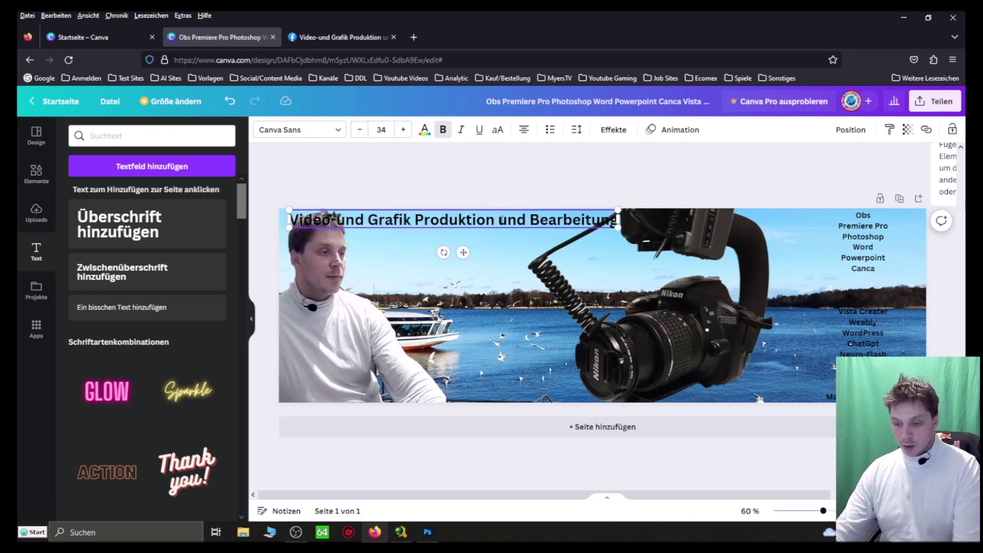
{"action": "left_click_drag", "start_coordinate": [618, 220], "coordinate": [558, 229]}
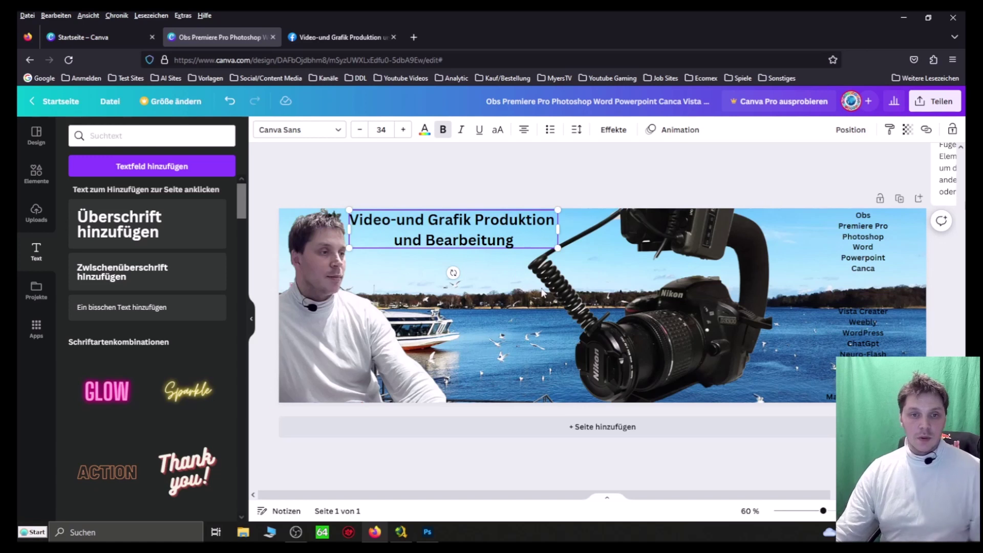
Select the whole two-line heading and change its text colour to red from the standard colours.
{"action": "left_click", "coordinate": [451, 256]}
{"action": "left_click", "coordinate": [511, 245]}
{"action": "triple_click", "coordinate": [511, 245]}
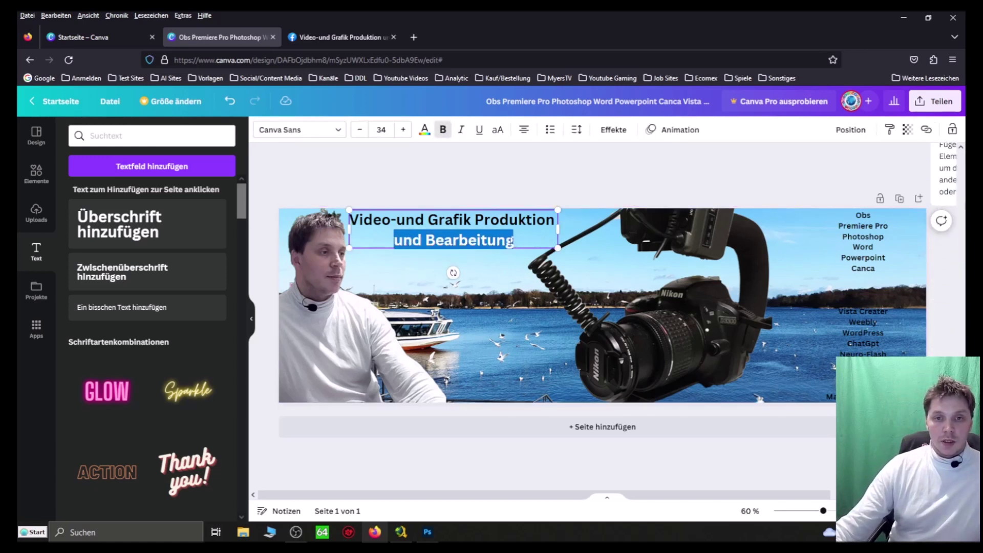
{"action": "left_click", "coordinate": [366, 224]}
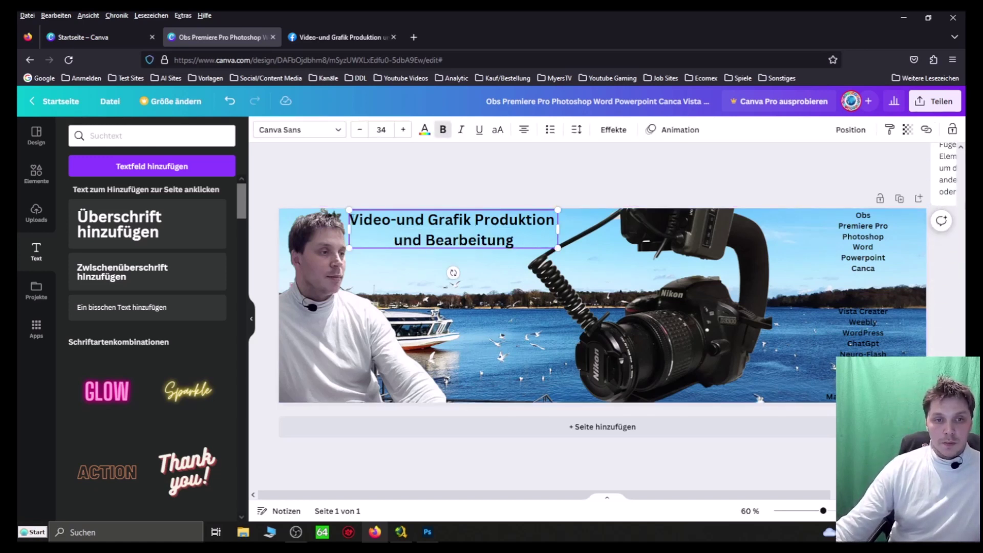
{"action": "key", "text": "ctrl+a"}
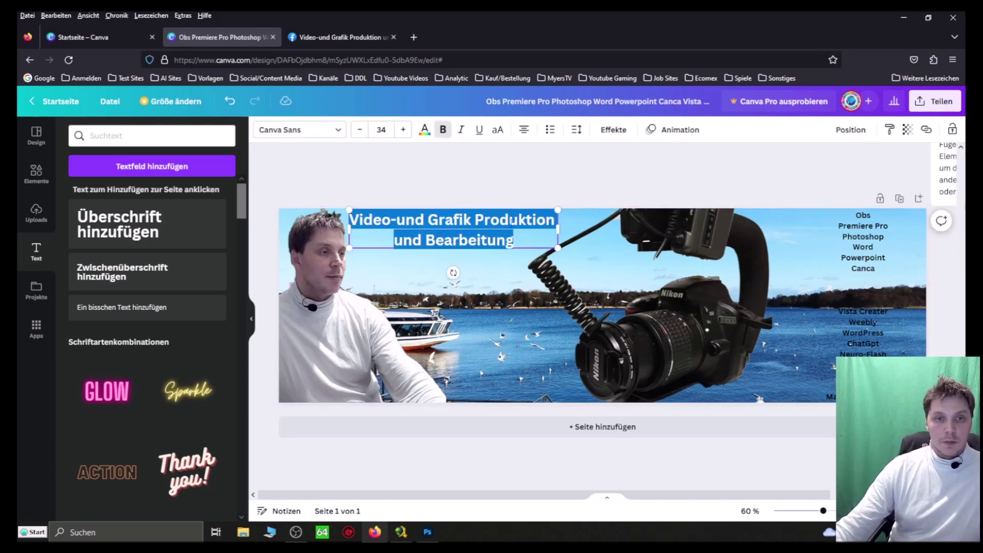
{"action": "left_click", "coordinate": [429, 132]}
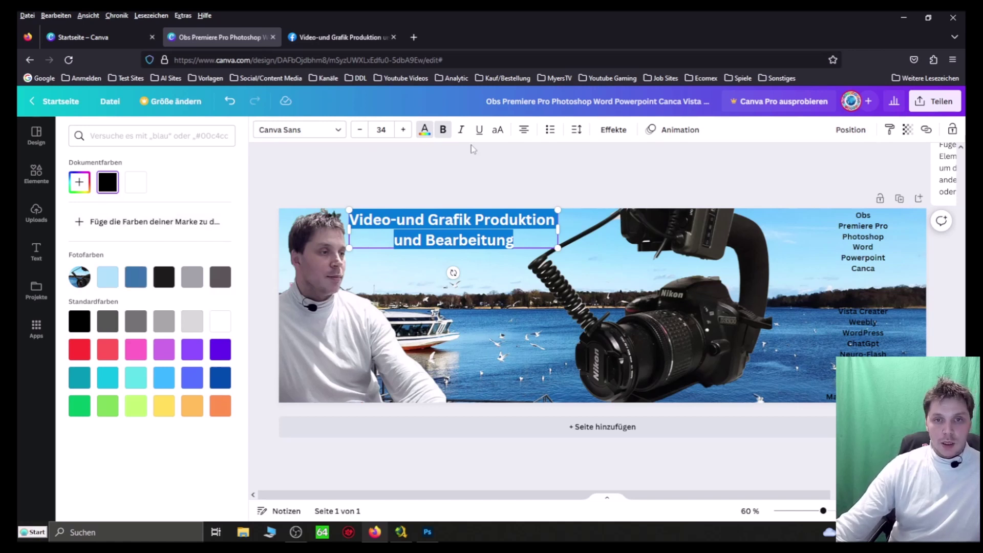
{"action": "left_click", "coordinate": [443, 131]}
{"action": "left_click", "coordinate": [442, 133]}
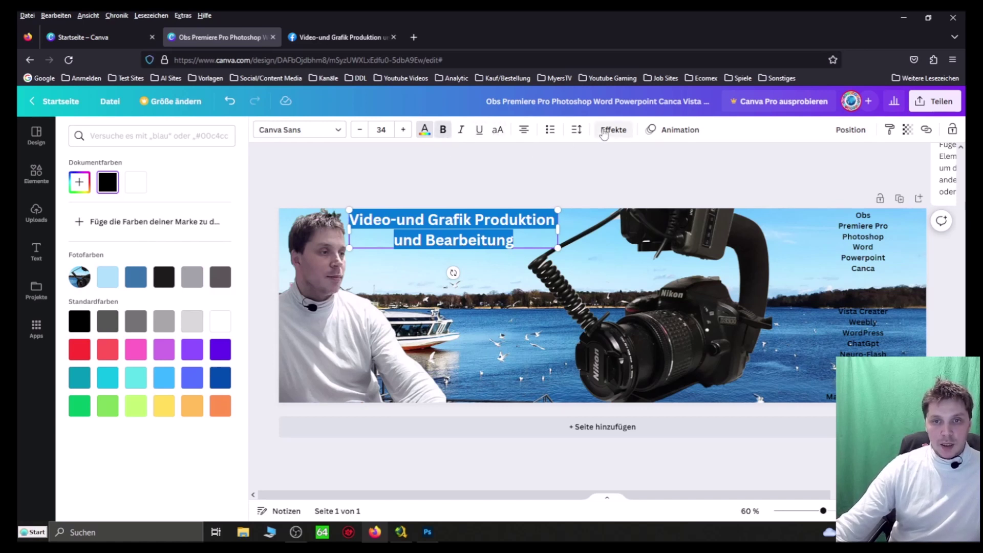
{"action": "left_click", "coordinate": [79, 352]}
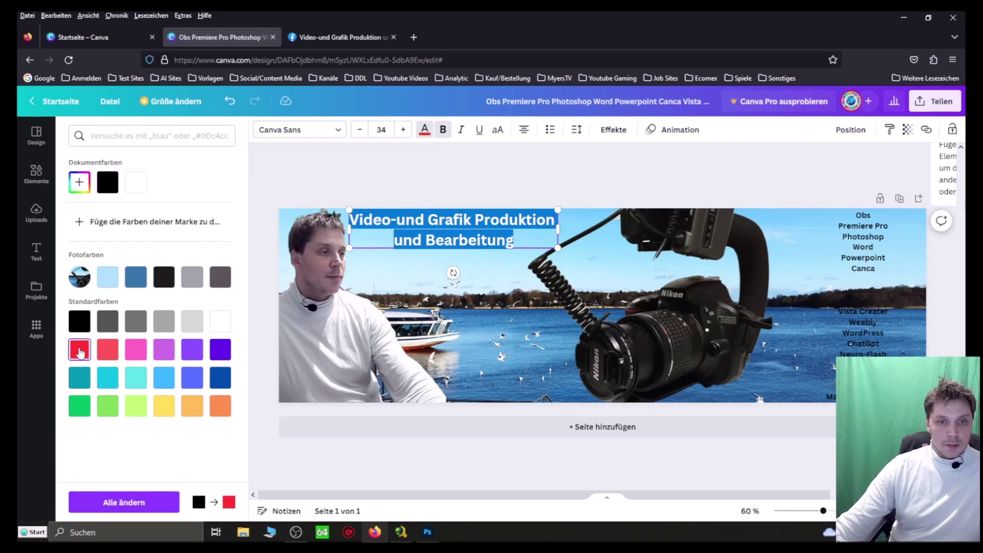
{"action": "key", "text": "Escape"}
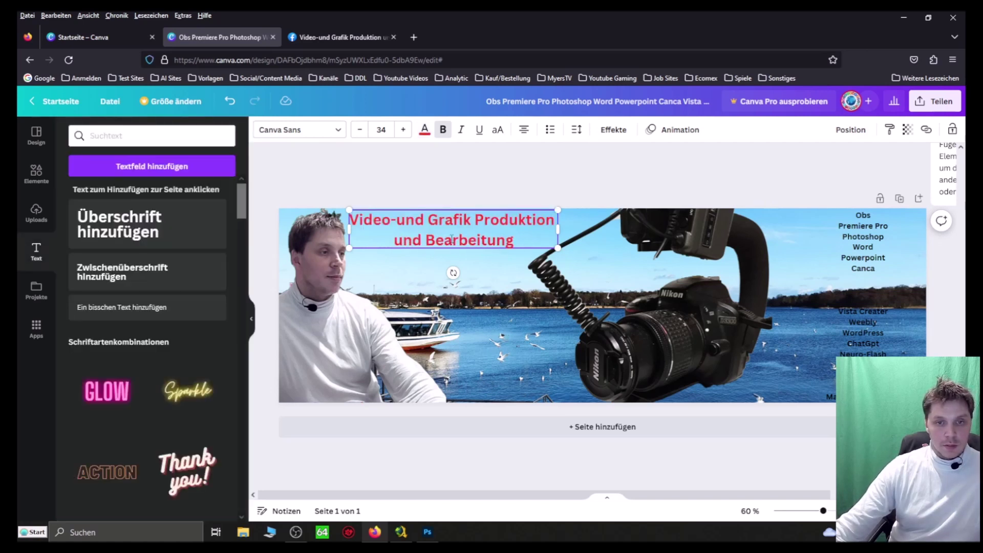
Recolour the whole heading with the dark grey-brown shade from the photo colours.
{"action": "left_click_drag", "start_coordinate": [514, 240], "coordinate": [349, 219]}
{"action": "left_click", "coordinate": [424, 130]}
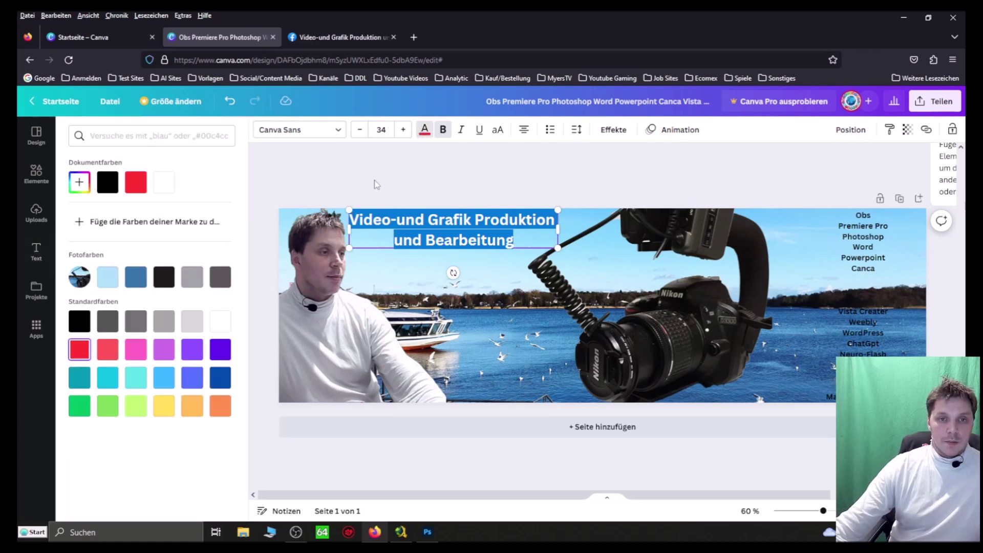
{"action": "left_click", "coordinate": [220, 277]}
{"action": "key", "text": "Escape"}
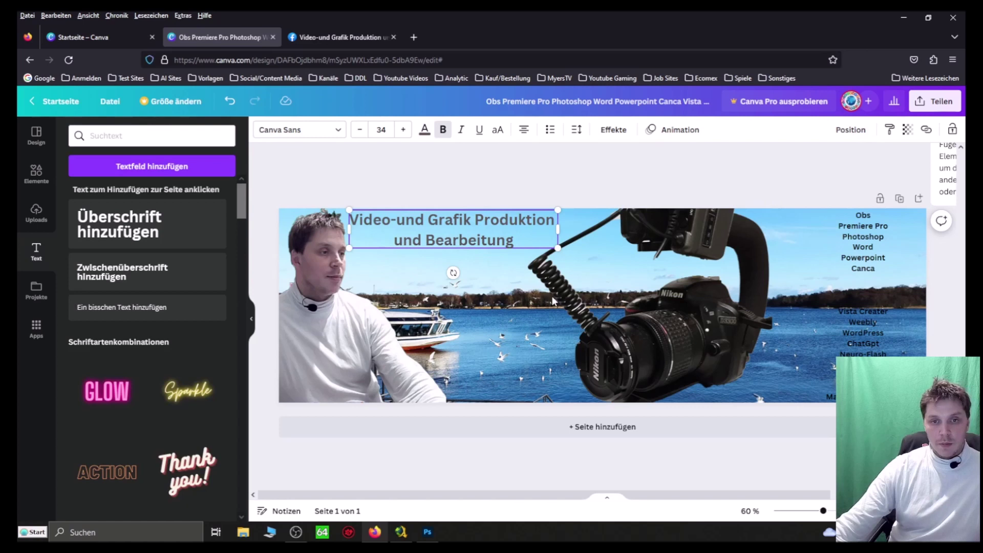
Change the whole heading's text colour to a darker, near-black shade.
{"action": "left_click_drag", "start_coordinate": [515, 241], "coordinate": [358, 220]}
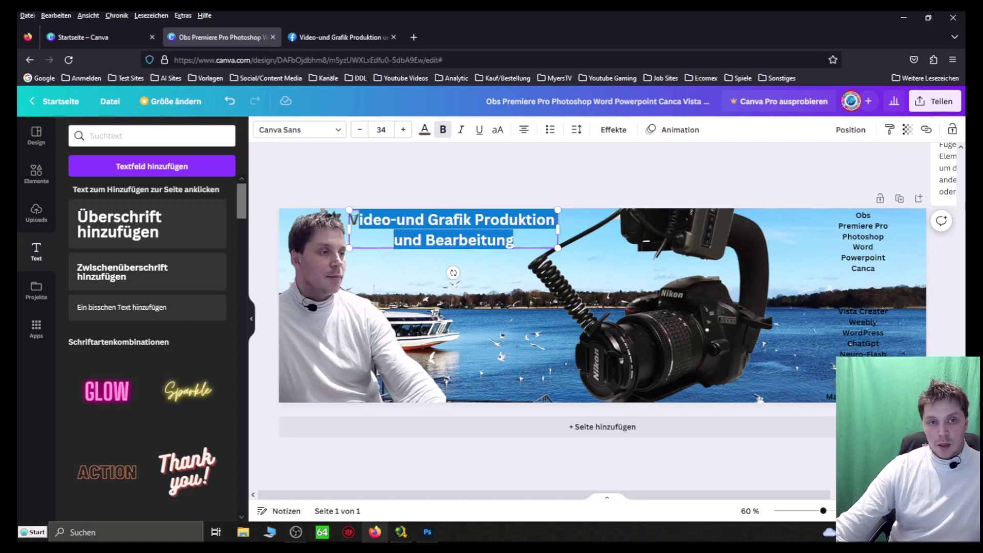
{"action": "left_click", "coordinate": [425, 131]}
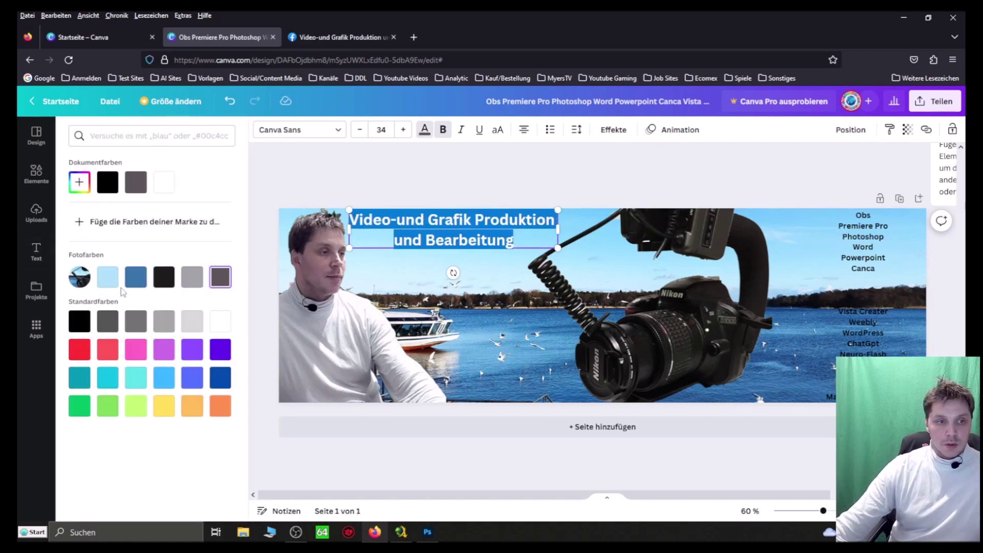
{"action": "key", "text": "Escape"}
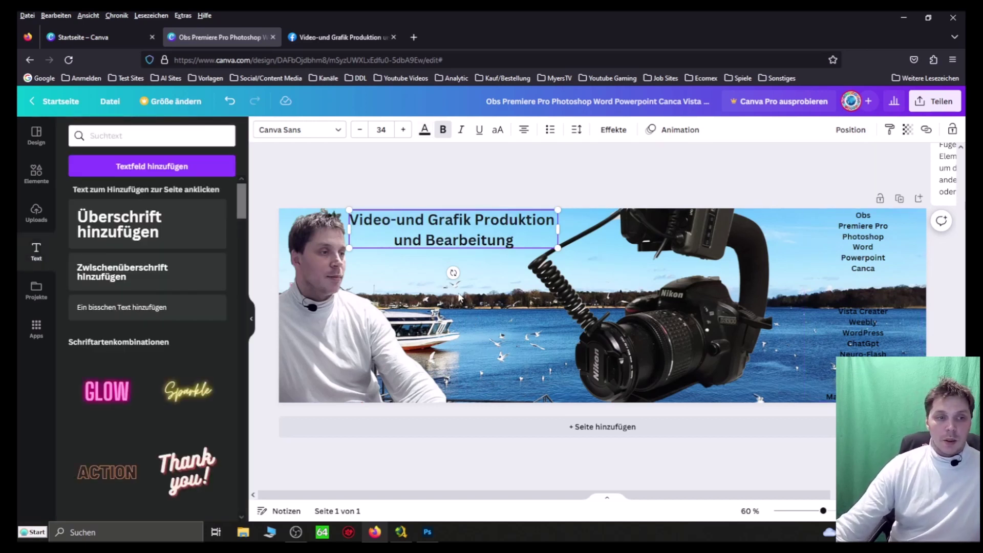
Look through the video graphics in the element library for a suitable addition to the banner.
{"action": "left_click", "coordinate": [904, 251]}
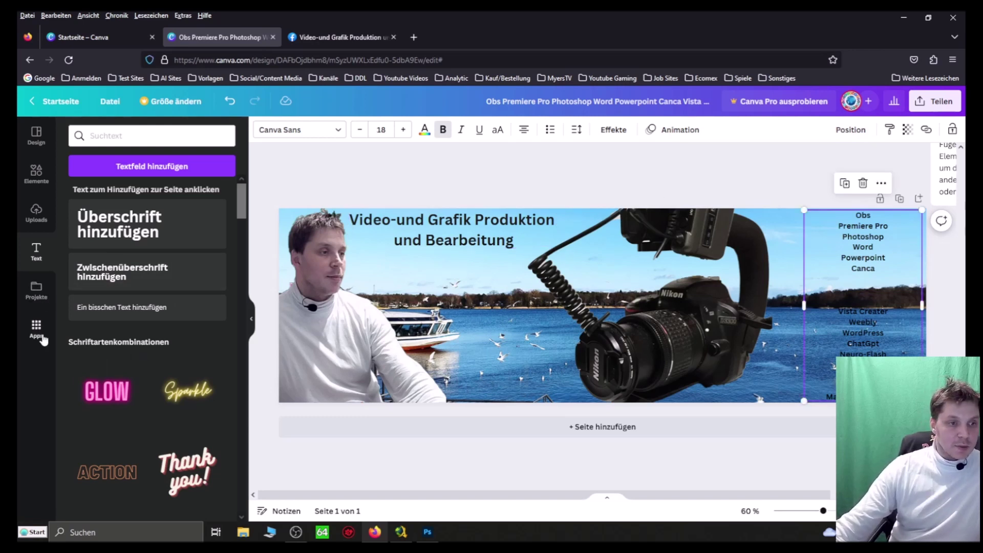
{"action": "left_click", "coordinate": [36, 302]}
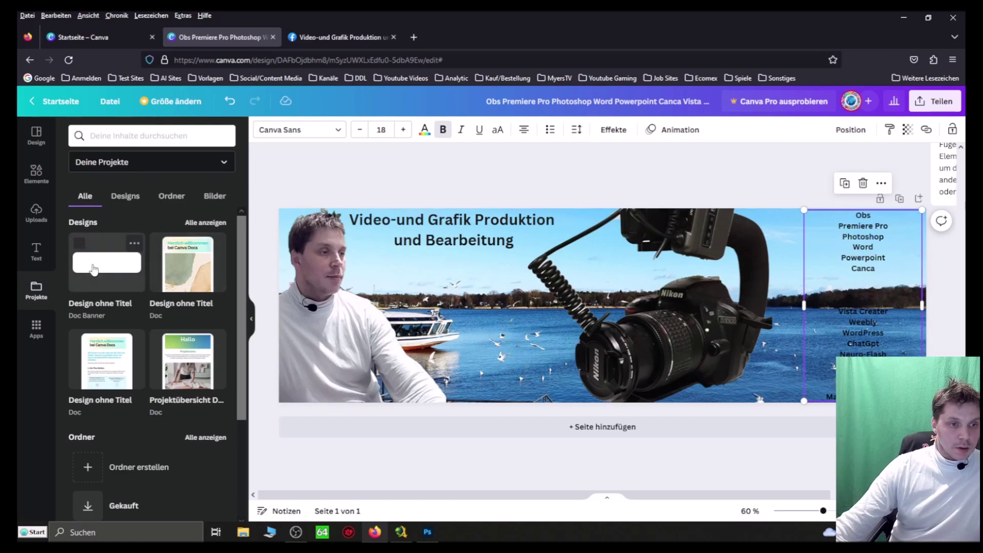
{"action": "left_click", "coordinate": [36, 253]}
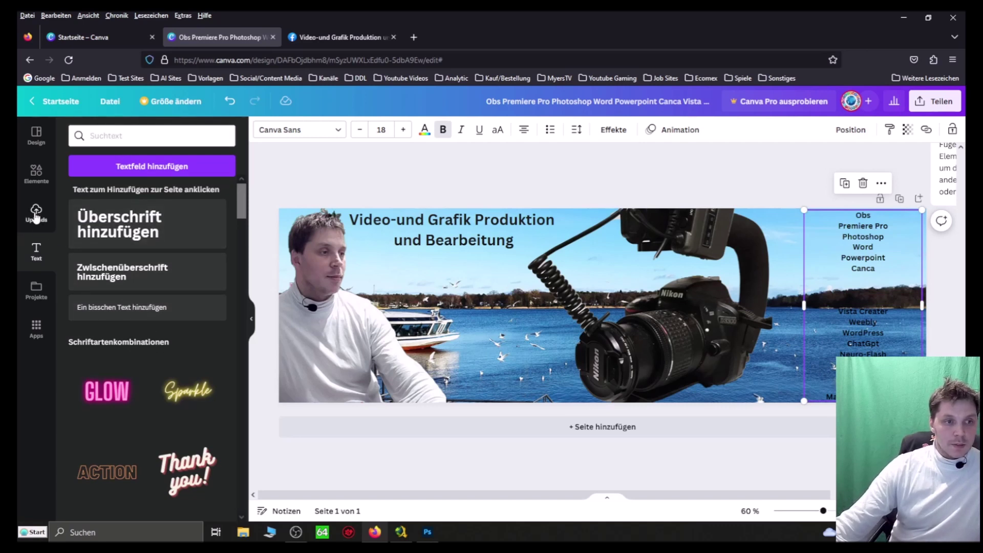
{"action": "left_click", "coordinate": [36, 173]}
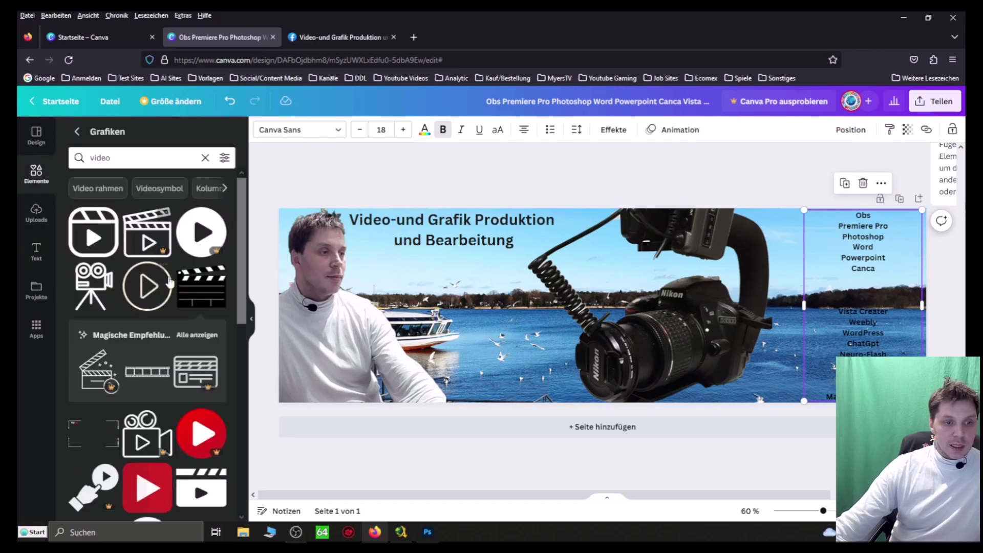
{"action": "left_click_drag", "start_coordinate": [237, 185], "coordinate": [251, 377]}
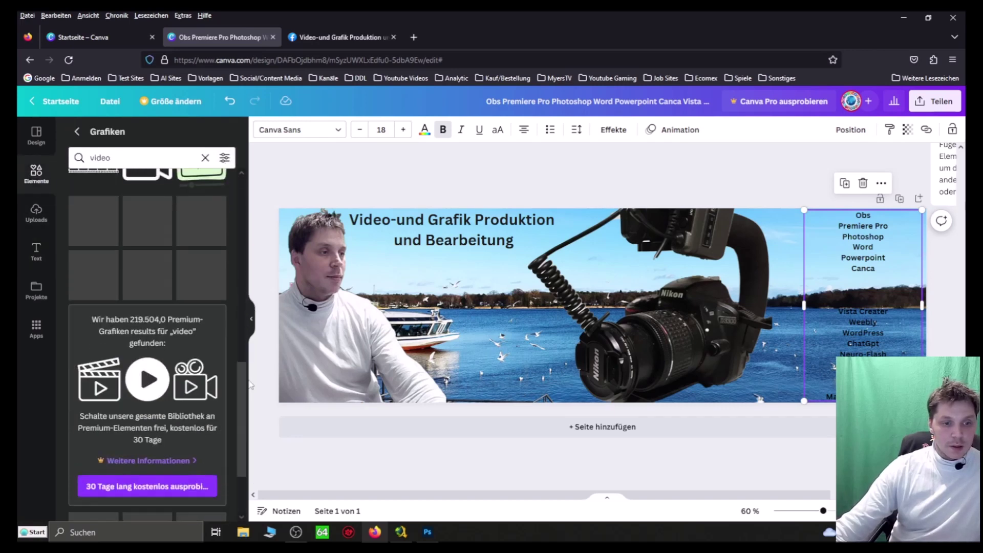
{"action": "left_click_drag", "start_coordinate": [251, 387], "coordinate": [239, 312]}
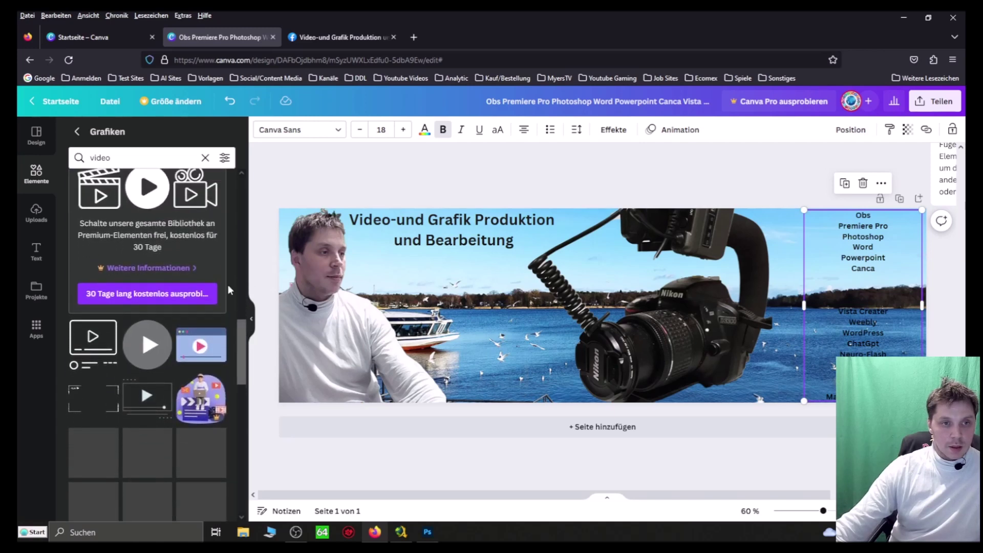
Look through the graphics in the Rahmen category for a suitable frame or backing shape for the program list.
{"action": "left_click", "coordinate": [206, 157]}
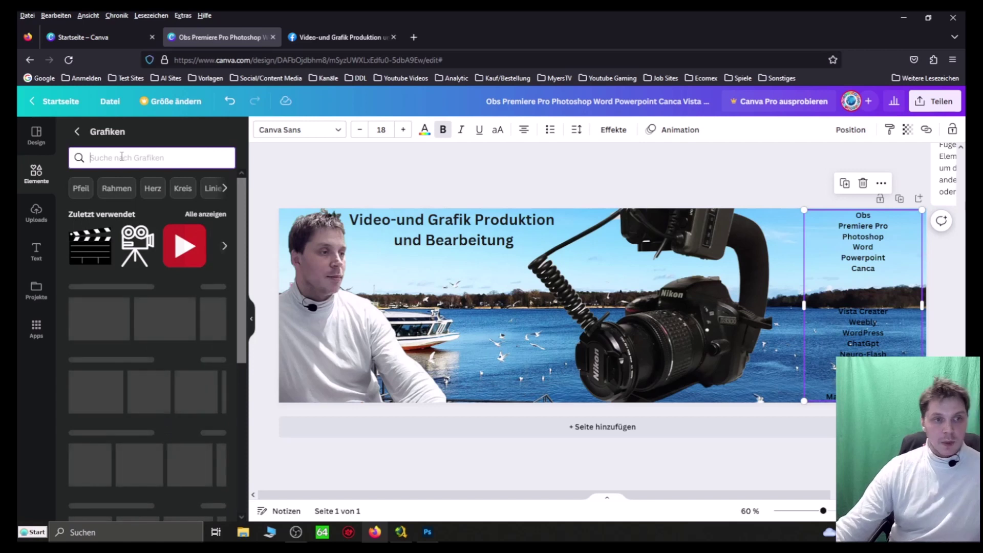
{"action": "left_click", "coordinate": [127, 188]}
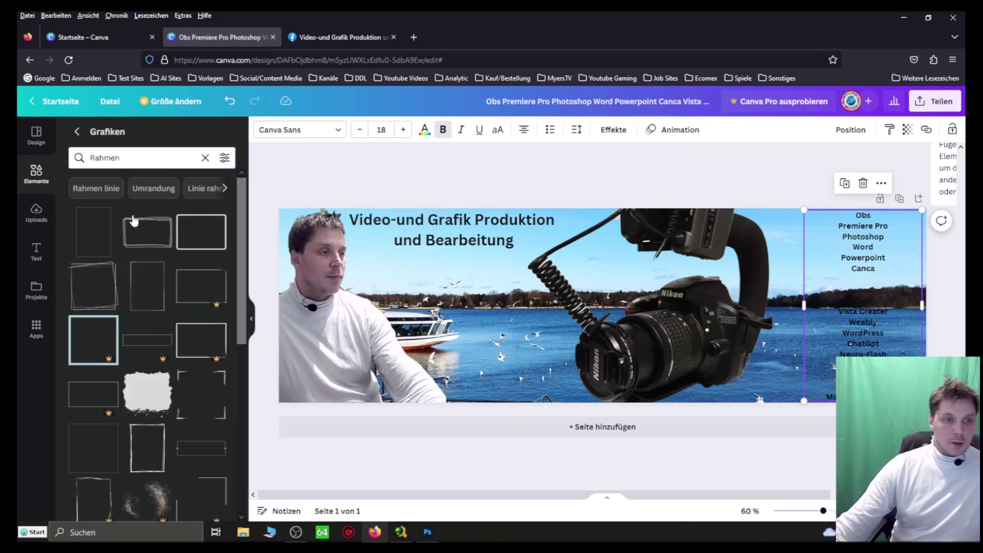
{"action": "scroll", "coordinate": [185, 360], "scroll_direction": "down", "scroll_amount": 2}
{"action": "scroll", "coordinate": [185, 360], "scroll_direction": "down", "scroll_amount": 6}
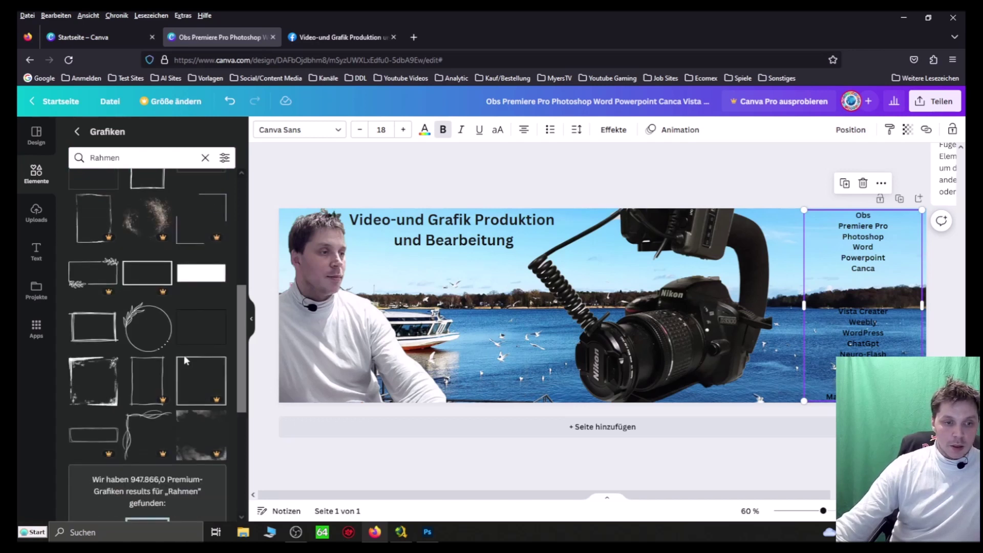
{"action": "scroll", "coordinate": [185, 361], "scroll_direction": "down", "scroll_amount": 5}
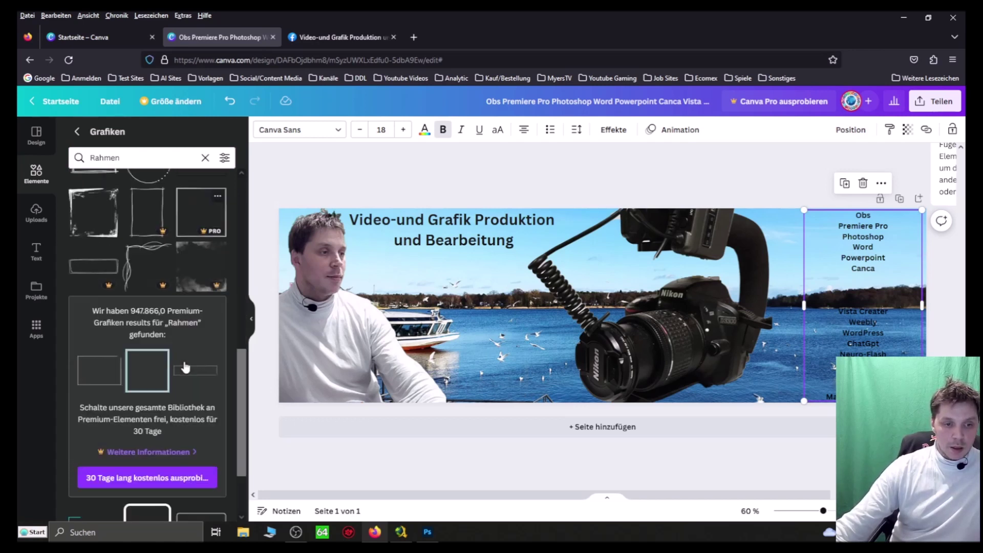
{"action": "scroll", "coordinate": [186, 367], "scroll_direction": "down", "scroll_amount": 10}
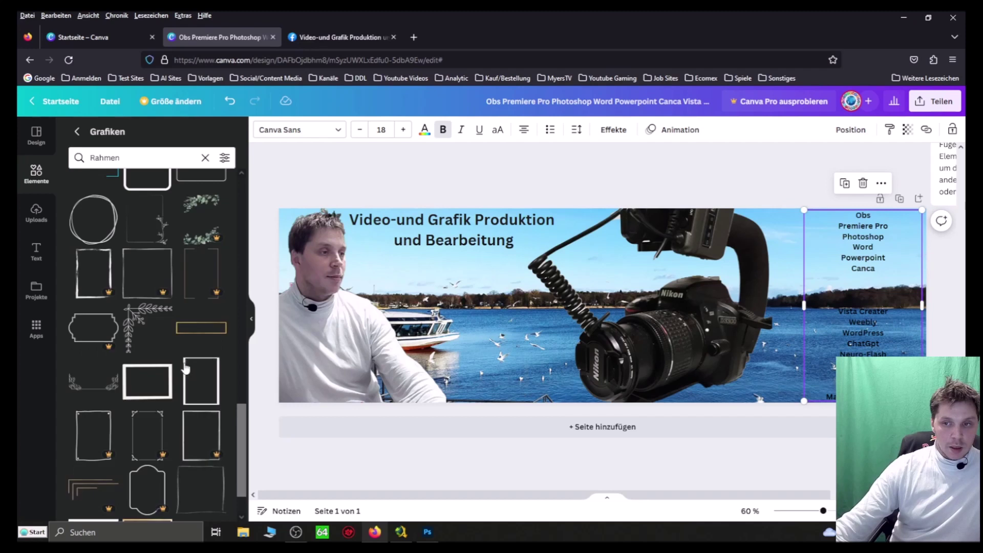
{"action": "scroll", "coordinate": [173, 337], "scroll_direction": "up", "scroll_amount": 5}
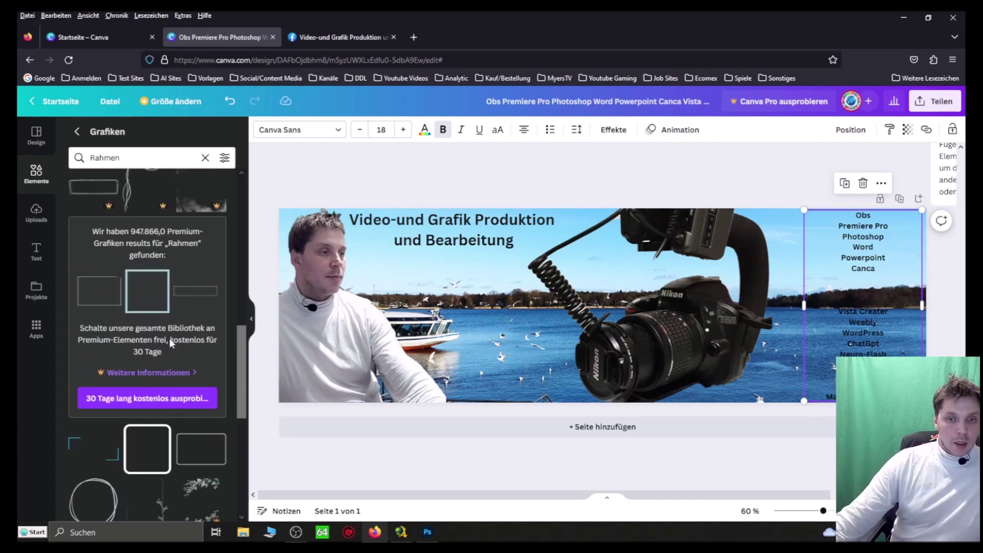
{"action": "scroll", "coordinate": [163, 354], "scroll_direction": "down", "scroll_amount": 8}
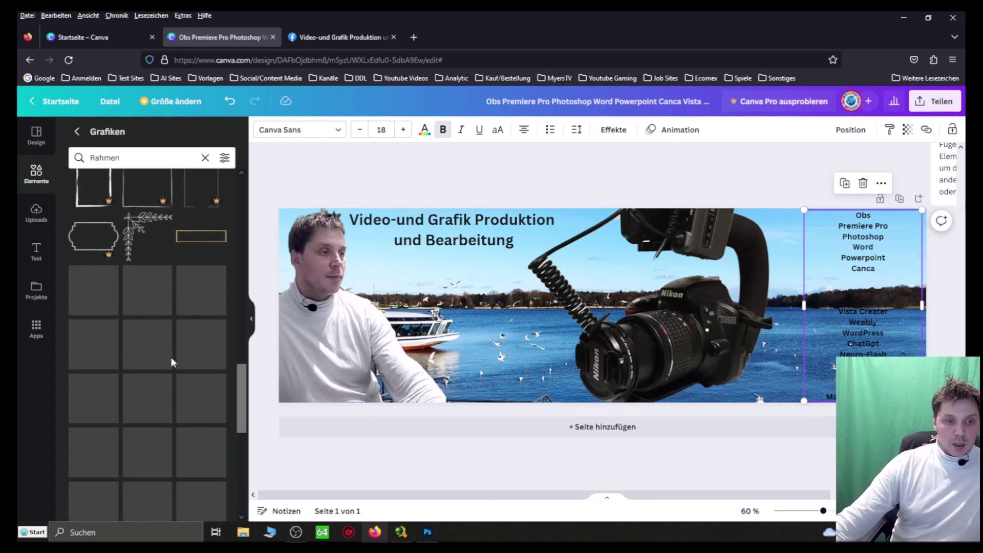
{"action": "scroll", "coordinate": [184, 358], "scroll_direction": "down", "scroll_amount": 4}
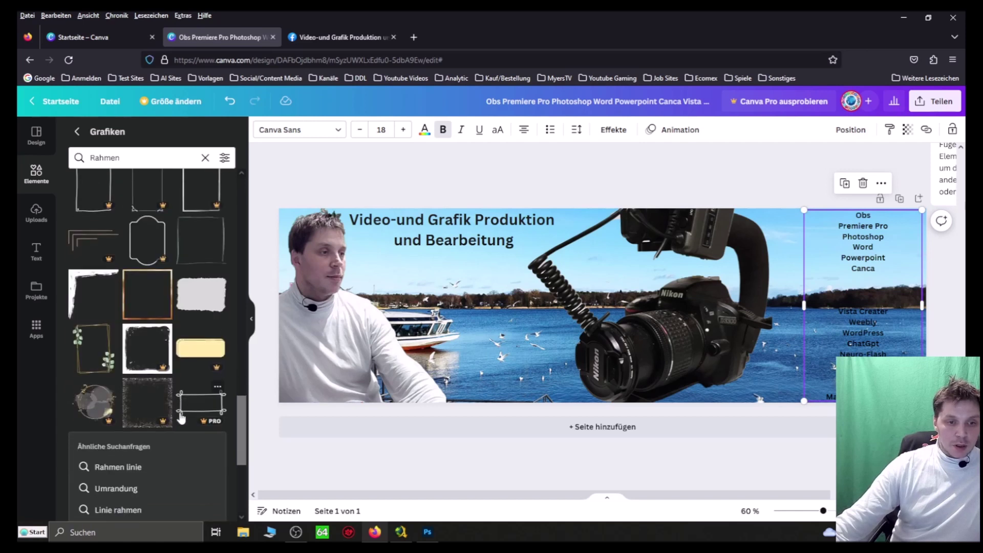
{"action": "scroll", "coordinate": [179, 417], "scroll_direction": "down", "scroll_amount": 5}
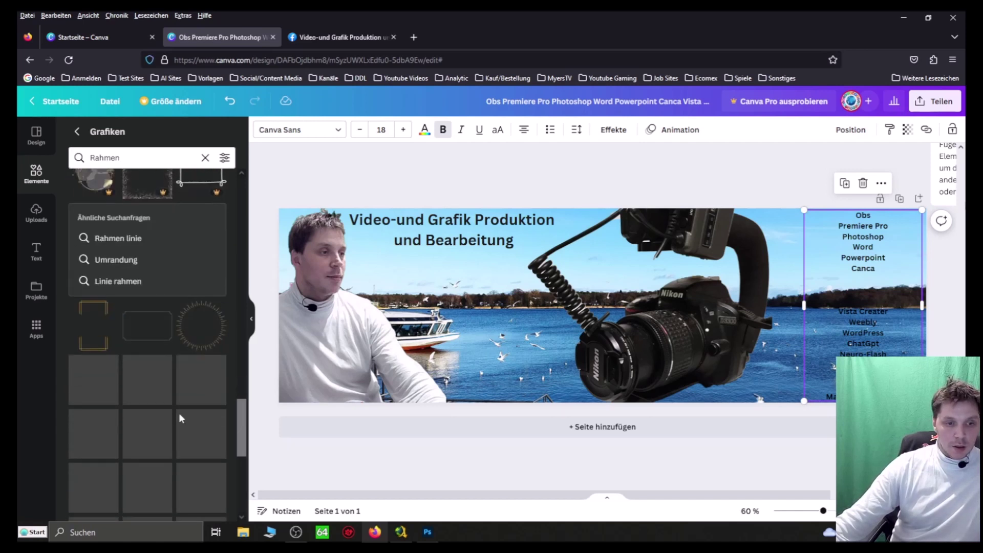
{"action": "scroll", "coordinate": [172, 405], "scroll_direction": "up", "scroll_amount": 3}
{"action": "scroll", "coordinate": [170, 402], "scroll_direction": "down", "scroll_amount": 4}
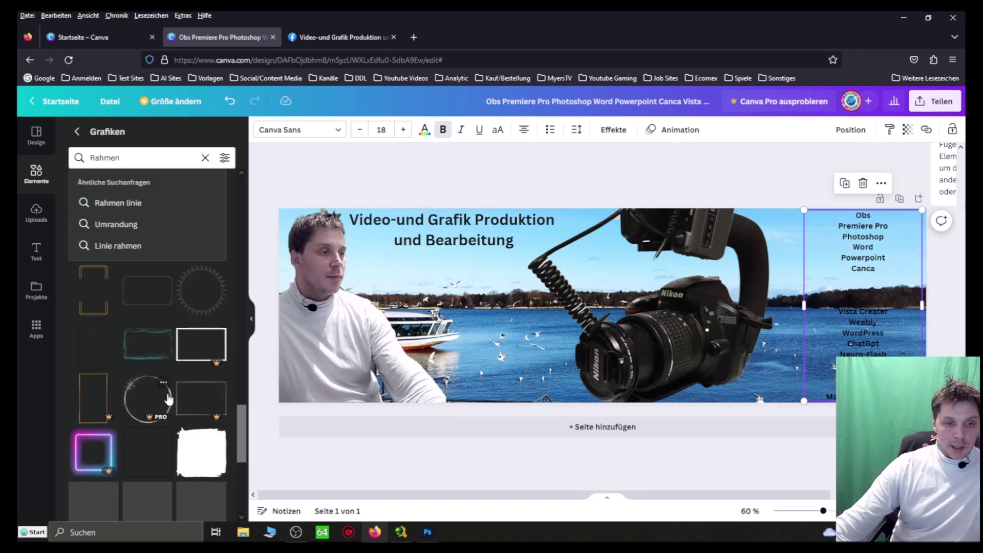
{"action": "scroll", "coordinate": [168, 398], "scroll_direction": "down", "scroll_amount": 2}
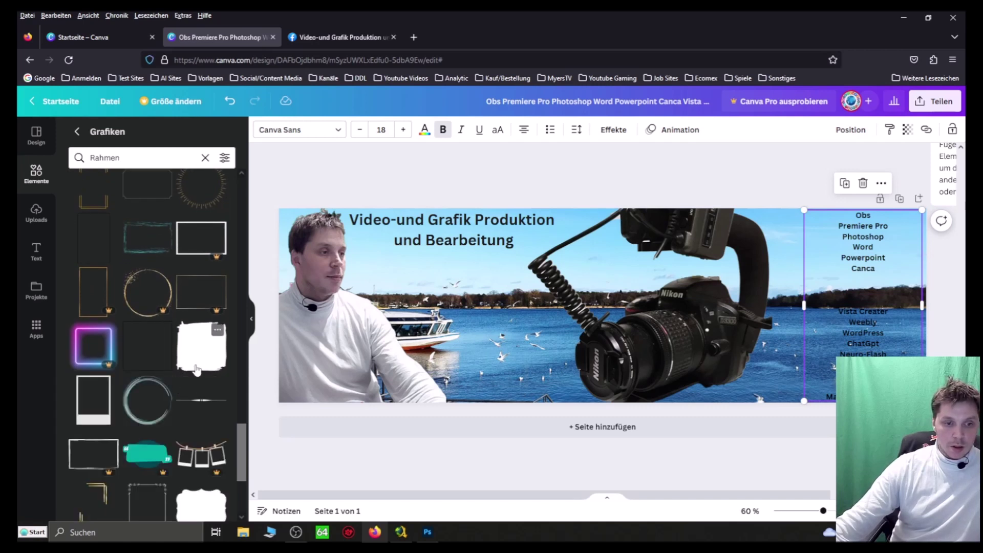
{"action": "scroll", "coordinate": [197, 369], "scroll_direction": "down", "scroll_amount": 3}
{"action": "scroll", "coordinate": [198, 287], "scroll_direction": "up", "scroll_amount": 2}
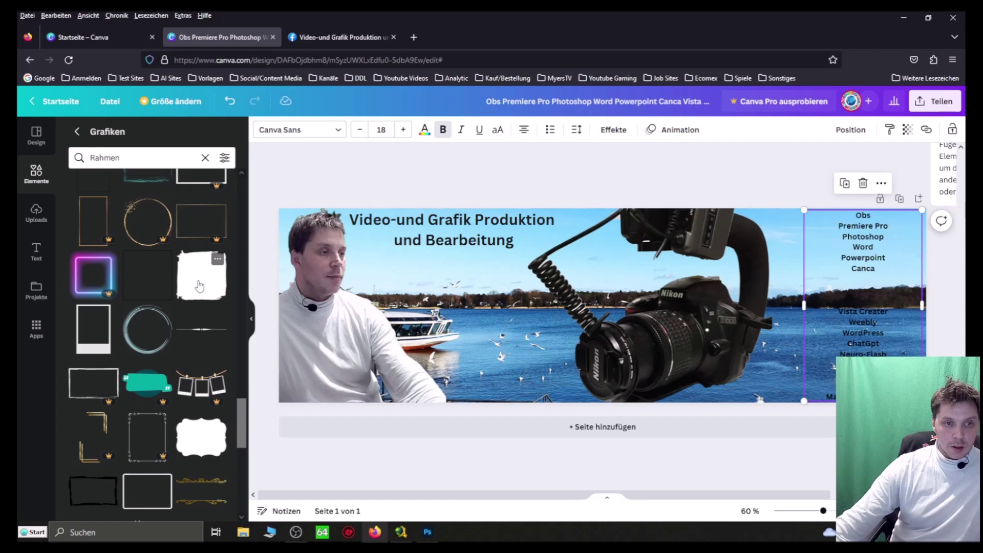
Add the solid brush-edged square graphic to the banner and place it between the camera and the program list.
{"action": "left_click", "coordinate": [198, 284]}
{"action": "mouse_move", "coordinate": [590, 297]}
{"action": "left_mouse_down"}
{"action": "mouse_move", "coordinate": [739, 290]}
{"action": "mouse_move", "coordinate": [779, 278]}
{"action": "left_mouse_up"}
{"action": "double_click", "coordinate": [780, 278]}
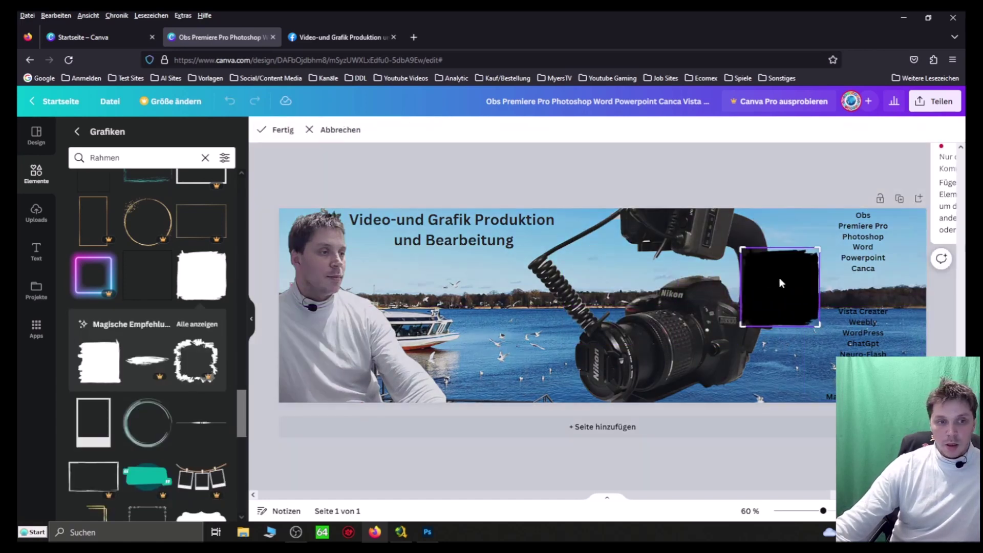
{"action": "right_click", "coordinate": [770, 283]}
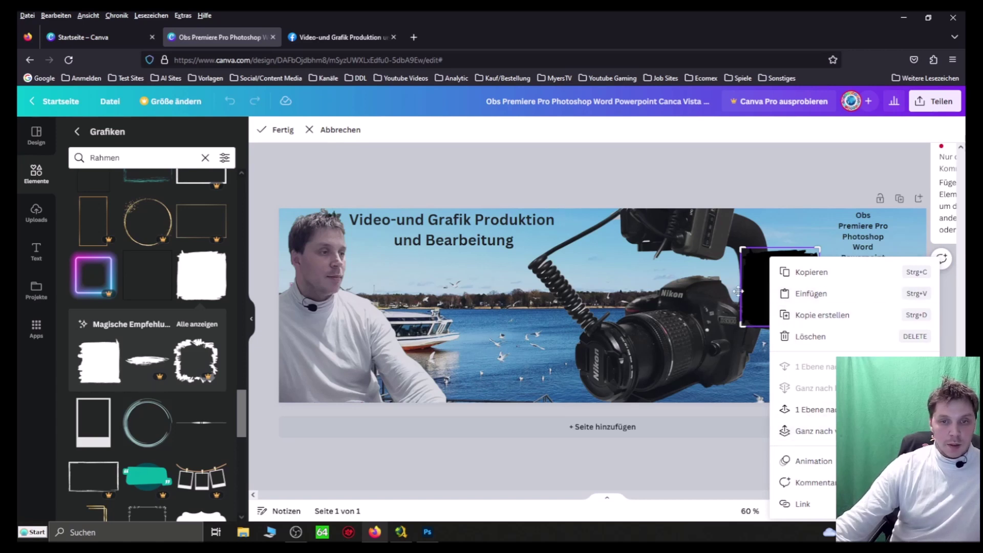
{"action": "left_click", "coordinate": [754, 290]}
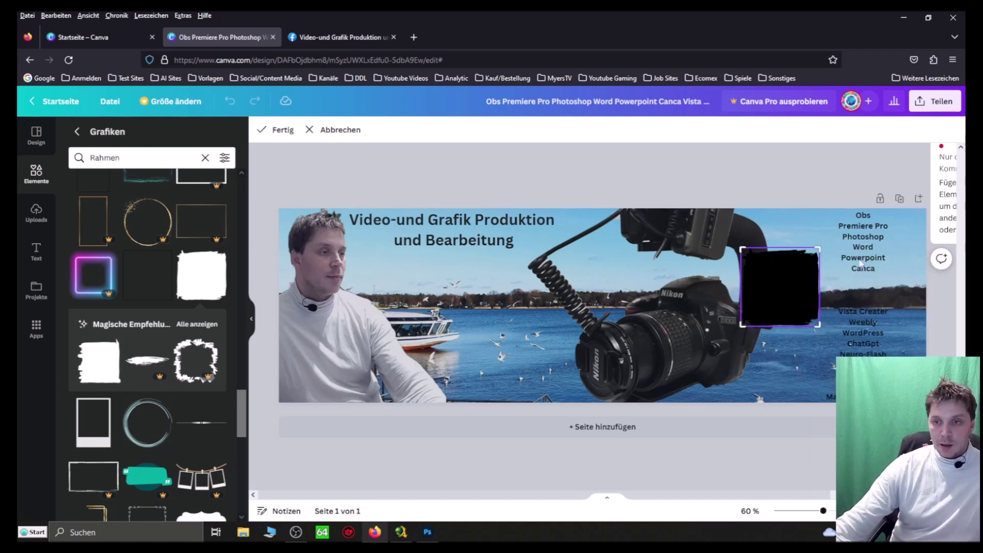
Copy the program list entries from Obs to Canca, try to paste them into the black square, and undo the paste.
{"action": "left_click", "coordinate": [878, 267]}
{"action": "left_click", "coordinate": [878, 266]}
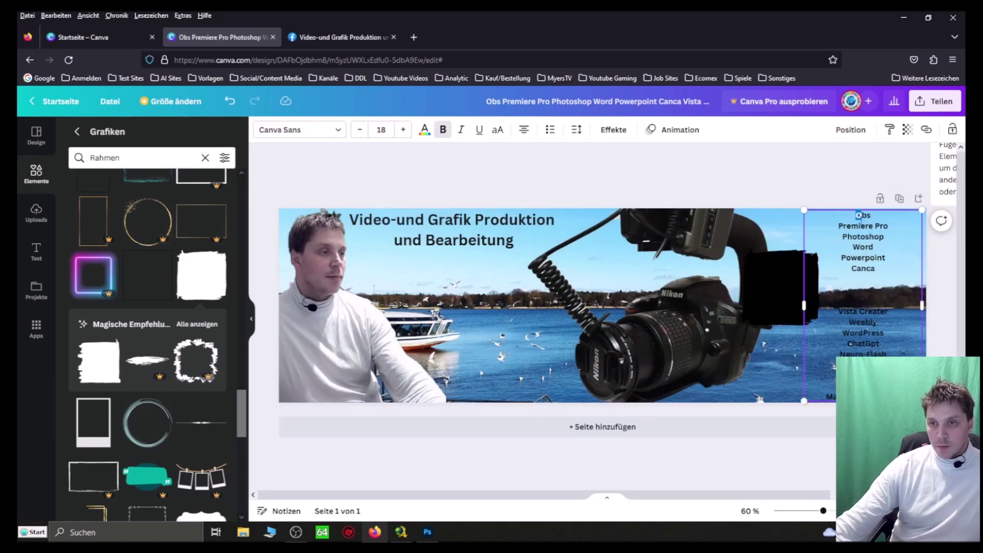
{"action": "left_click_drag", "start_coordinate": [863, 214], "coordinate": [879, 275]}
{"action": "right_click", "coordinate": [880, 263]}
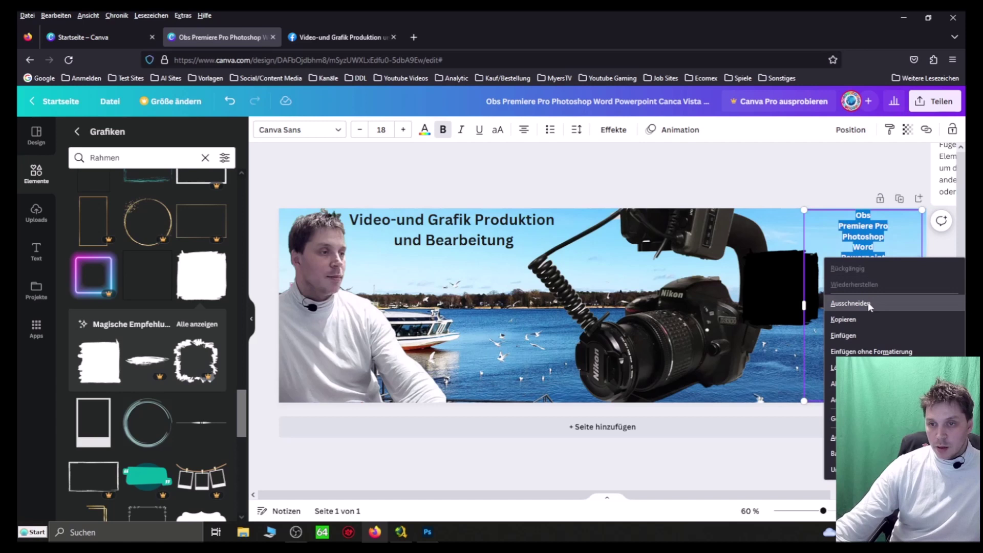
{"action": "left_click", "coordinate": [863, 321]}
{"action": "left_click", "coordinate": [773, 279]}
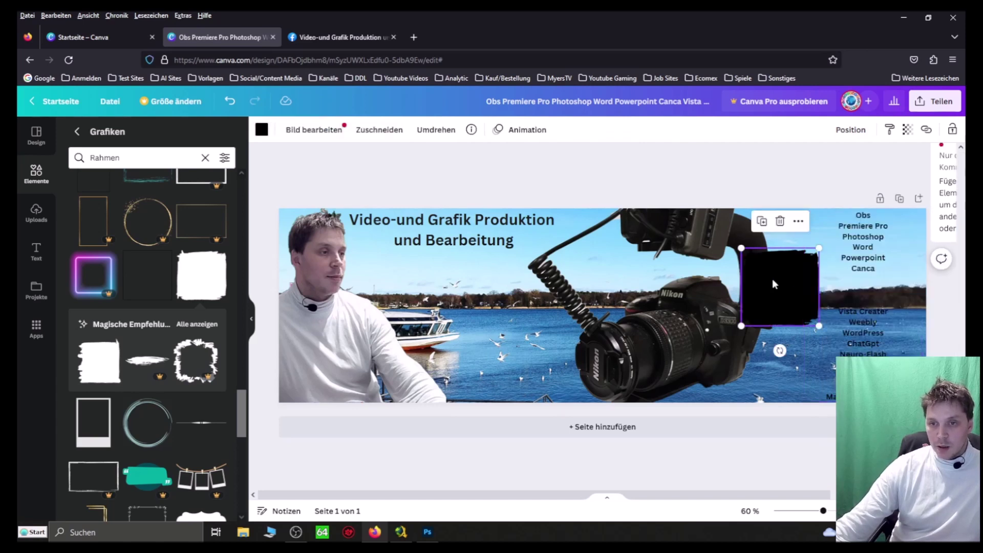
{"action": "double_click", "coordinate": [772, 279]}
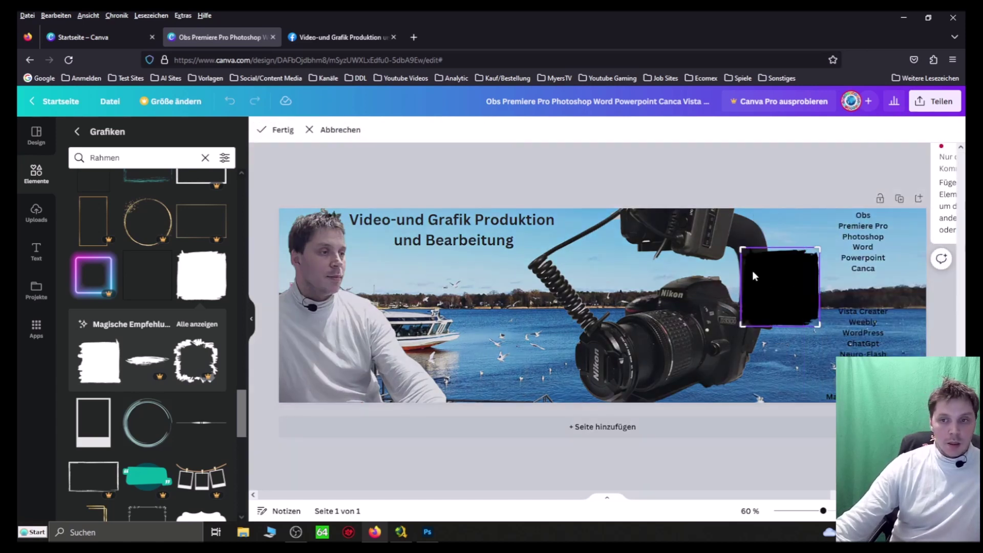
{"action": "right_click", "coordinate": [753, 276]}
{"action": "left_click", "coordinate": [798, 293]}
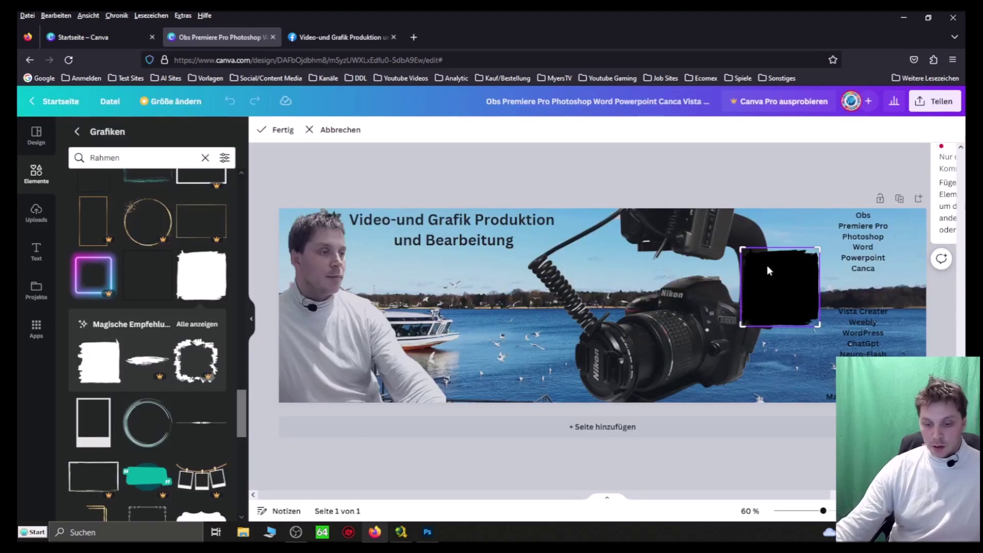
{"action": "key", "text": "ctrl+v"}
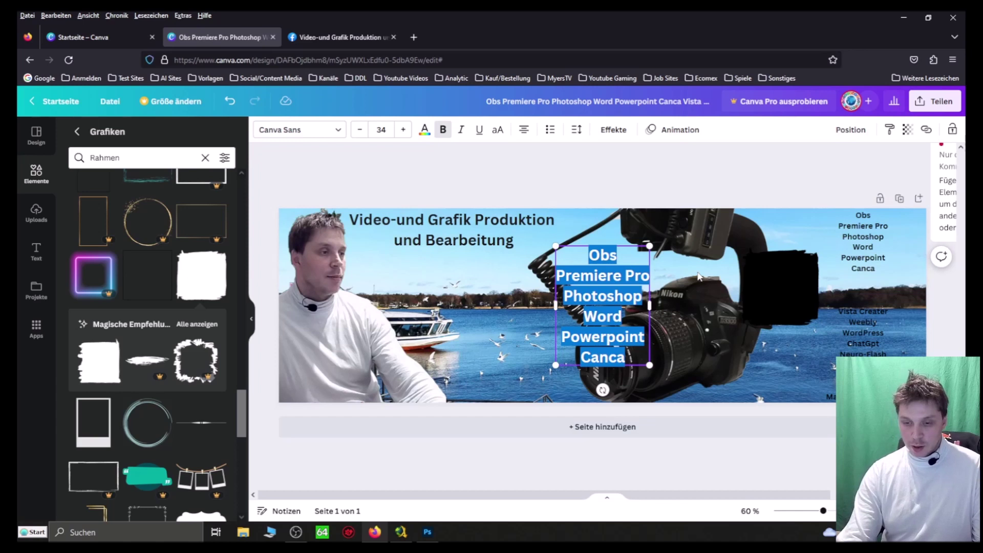
{"action": "key", "text": "ctrl+z"}
Enlarge the black square's image inside its crop and scale up the whole square towards the program list, then delete it.
{"action": "double_click", "coordinate": [791, 284]}
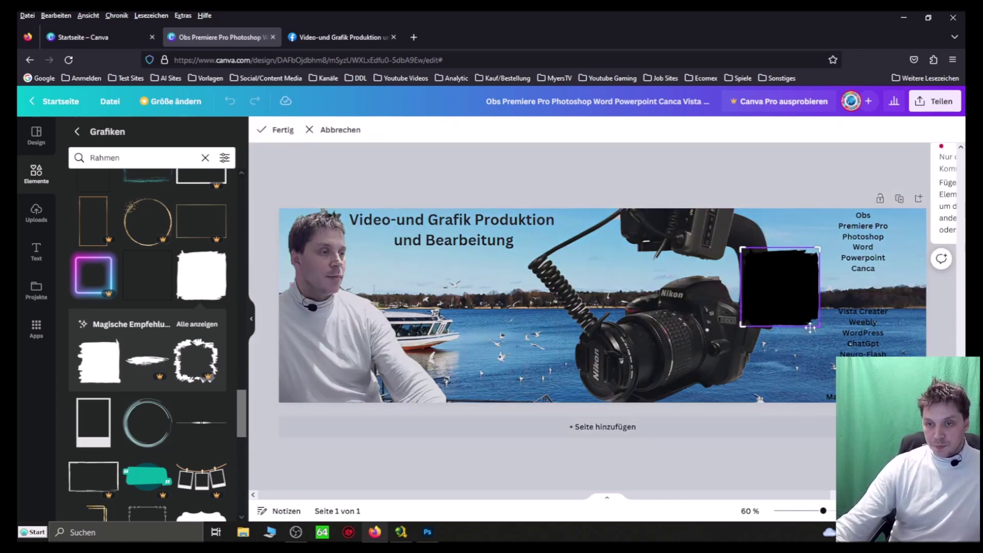
{"action": "left_click_drag", "start_coordinate": [818, 325], "coordinate": [895, 401]}
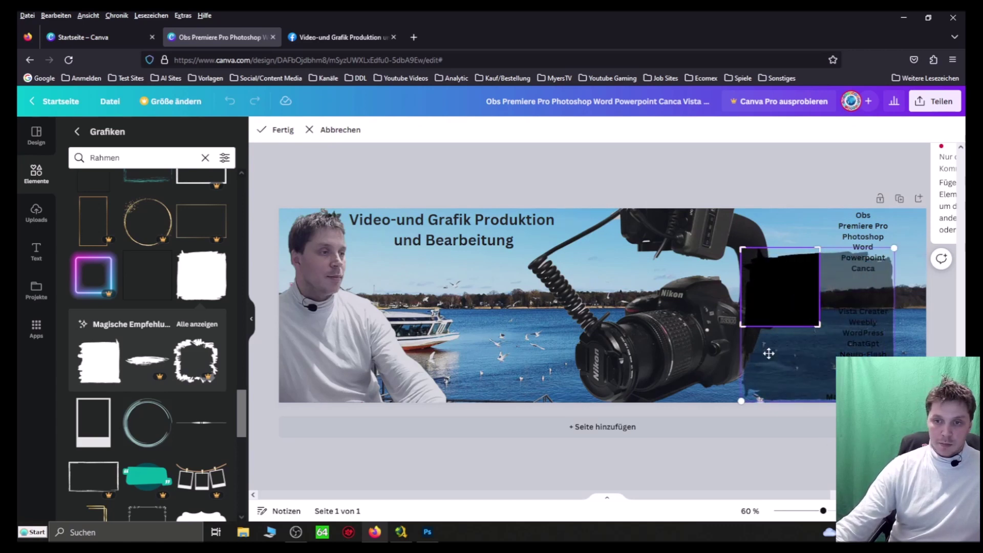
{"action": "left_click", "coordinate": [725, 347]}
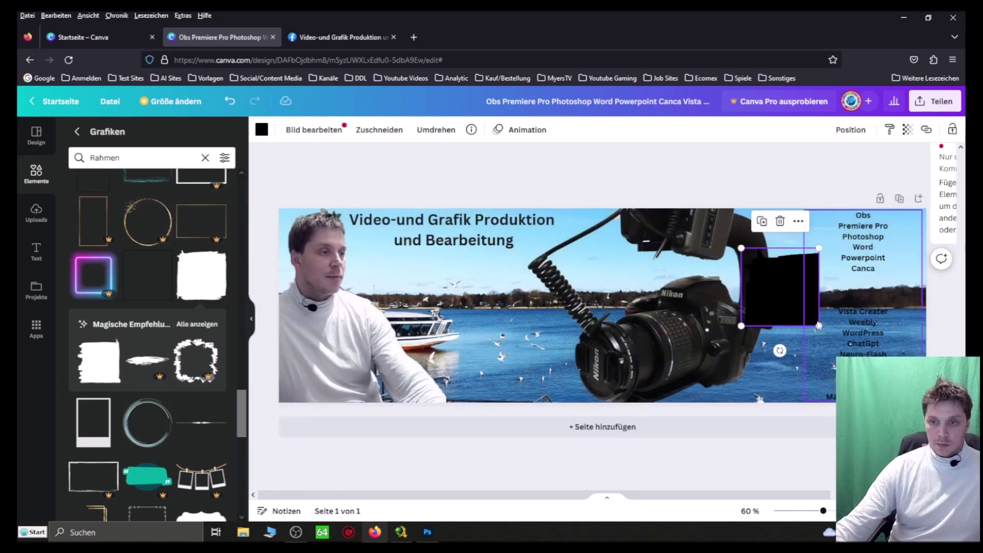
{"action": "left_click_drag", "start_coordinate": [818, 325], "coordinate": [873, 379]}
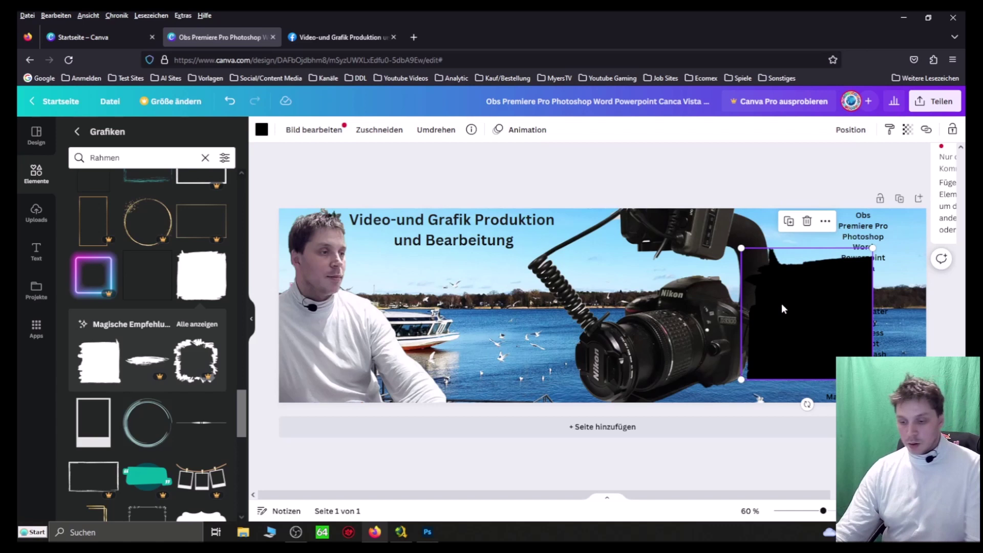
{"action": "key", "text": "Delete"}
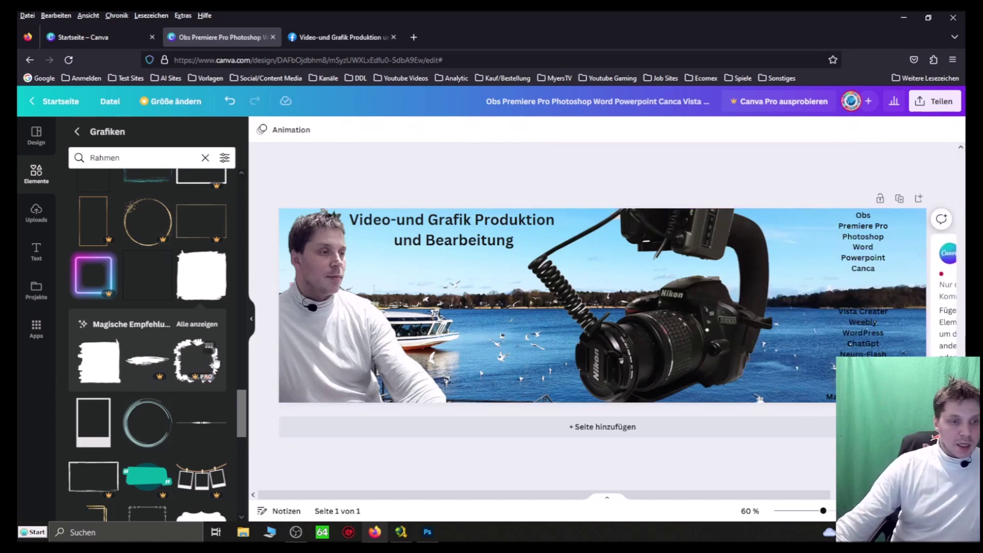
Look through more Rahmen graphics and the related Bilderrahmen and Umrandung suggestions for a suitable frame.
{"action": "scroll", "coordinate": [208, 389], "scroll_direction": "down", "scroll_amount": 3}
{"action": "left_click_drag", "start_coordinate": [243, 433], "coordinate": [240, 492]}
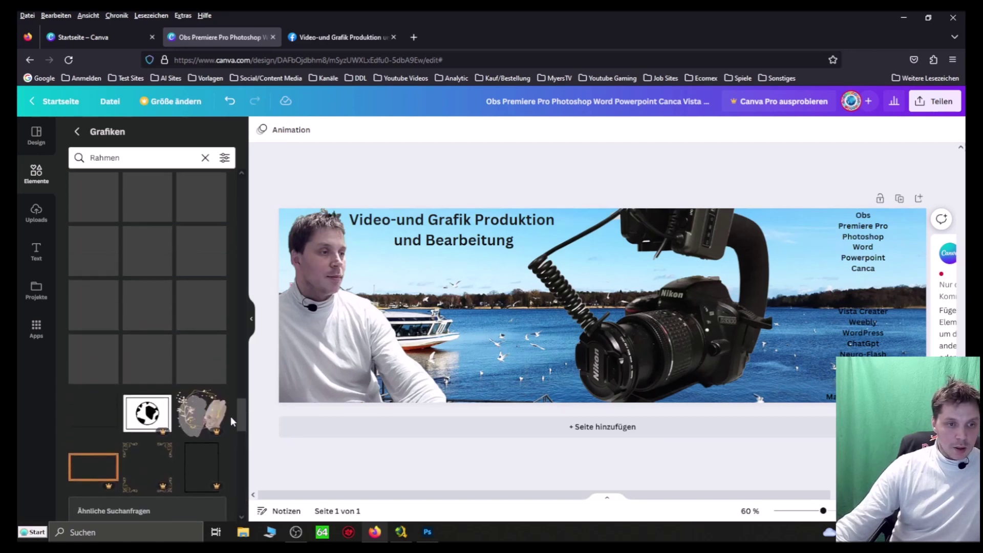
{"action": "scroll", "coordinate": [225, 412], "scroll_direction": "down", "scroll_amount": 5}
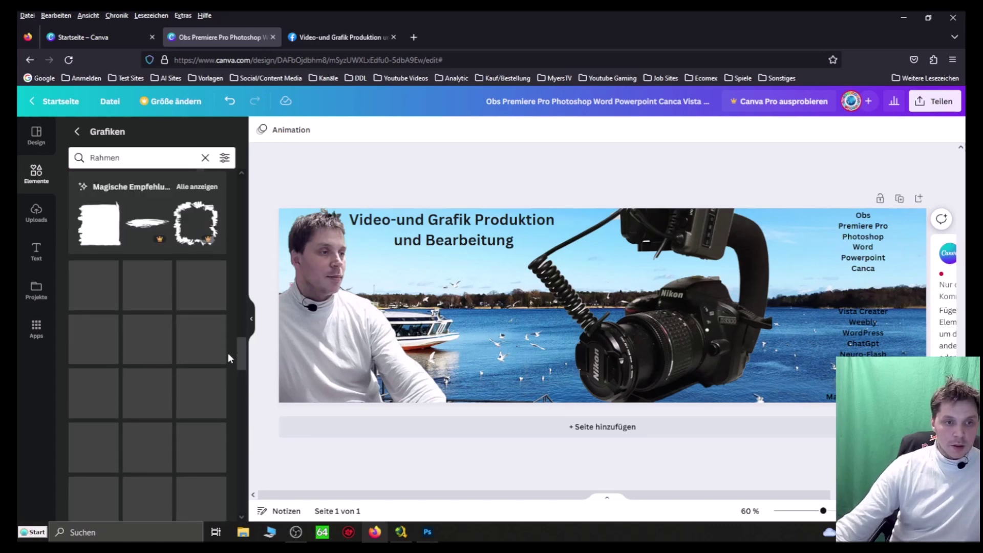
{"action": "left_click_drag", "start_coordinate": [239, 226], "coordinate": [239, 195]}
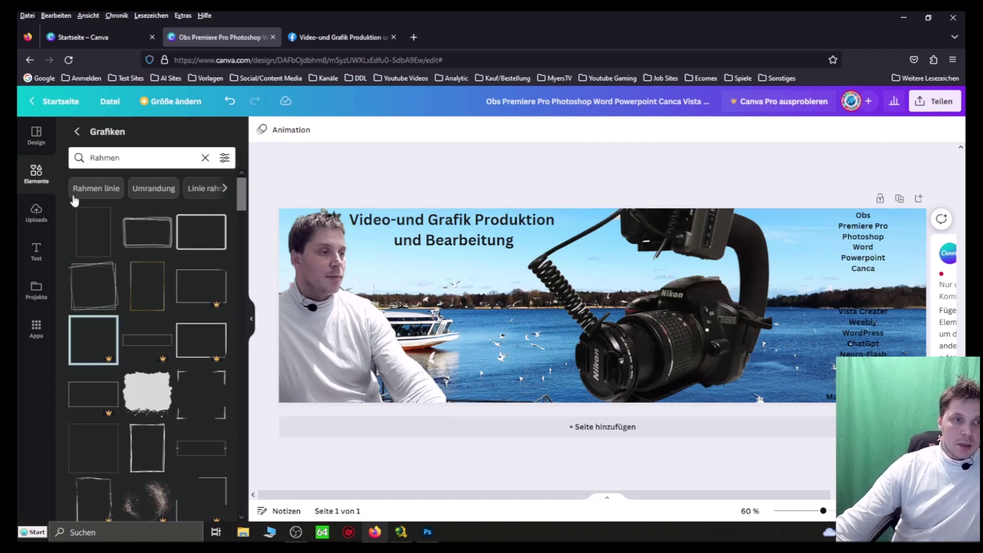
{"action": "left_click", "coordinate": [227, 189]}
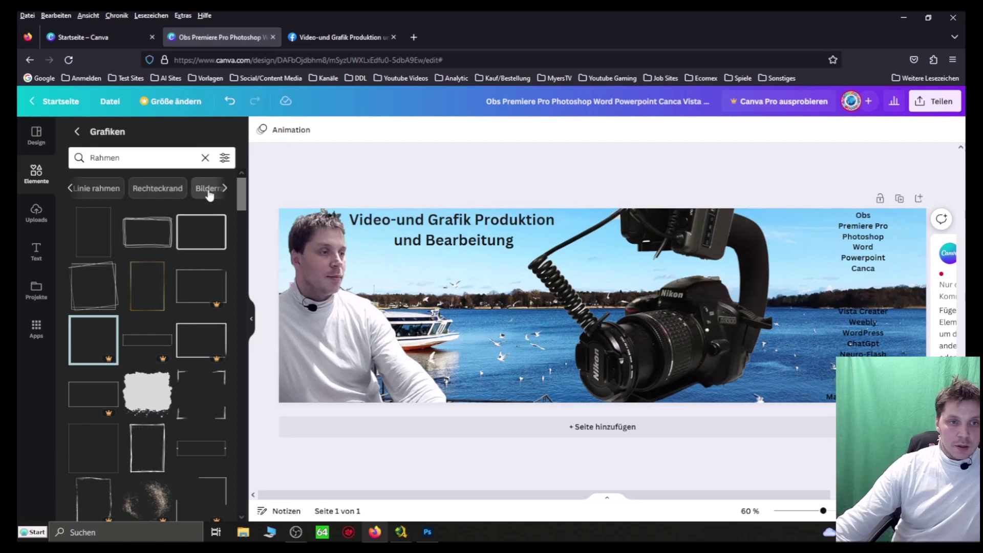
{"action": "left_click", "coordinate": [208, 189]}
{"action": "left_click", "coordinate": [227, 188]}
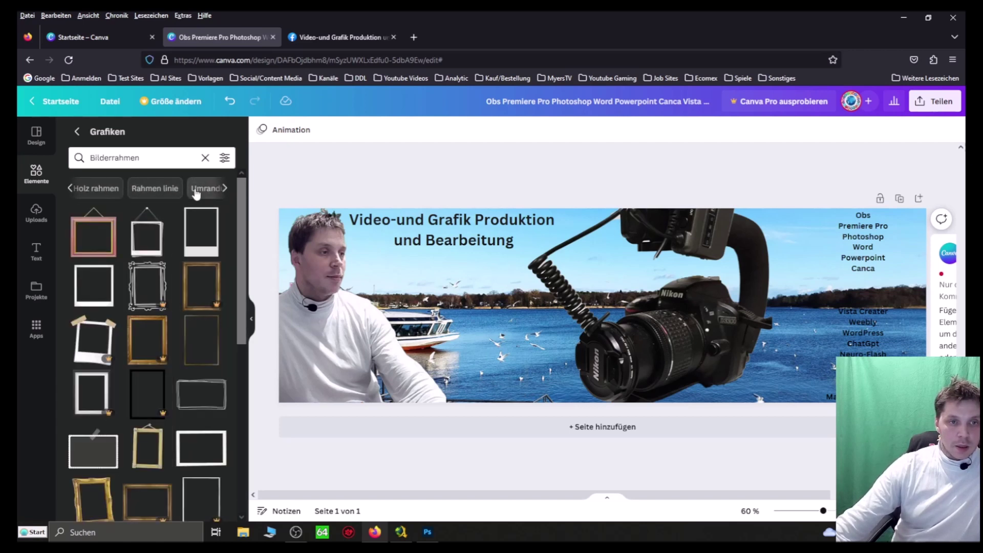
{"action": "left_click", "coordinate": [196, 189]}
{"action": "left_click", "coordinate": [226, 189]}
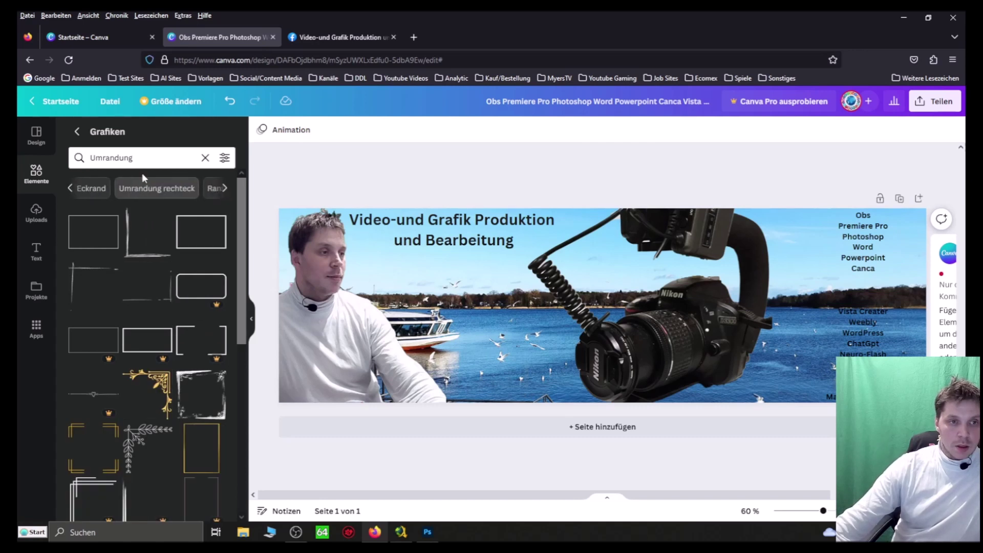
Search the graphics for "weißer kasten" and look through the results for a box to back the program list.
{"action": "left_click_drag", "start_coordinate": [134, 158], "coordinate": [89, 165]}
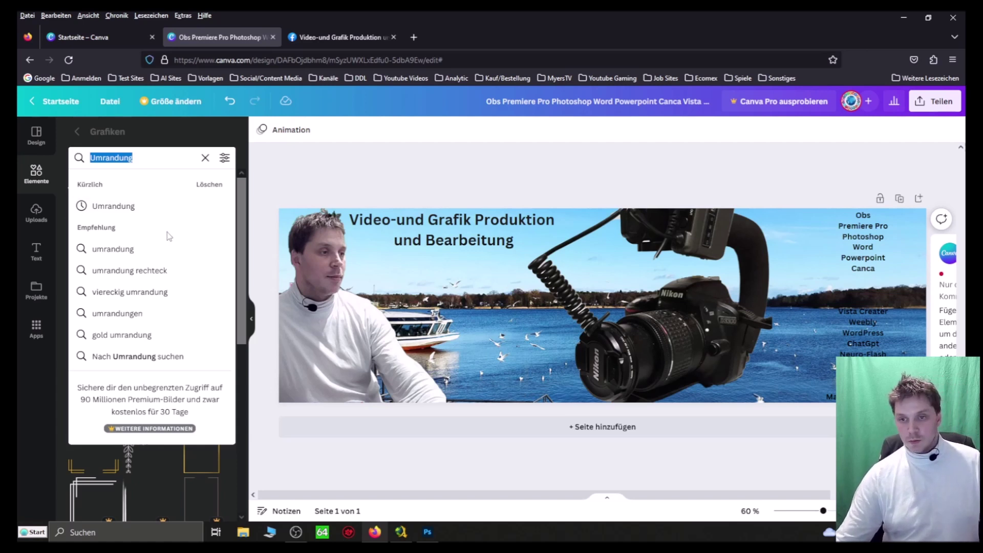
{"action": "type", "text": "R"}
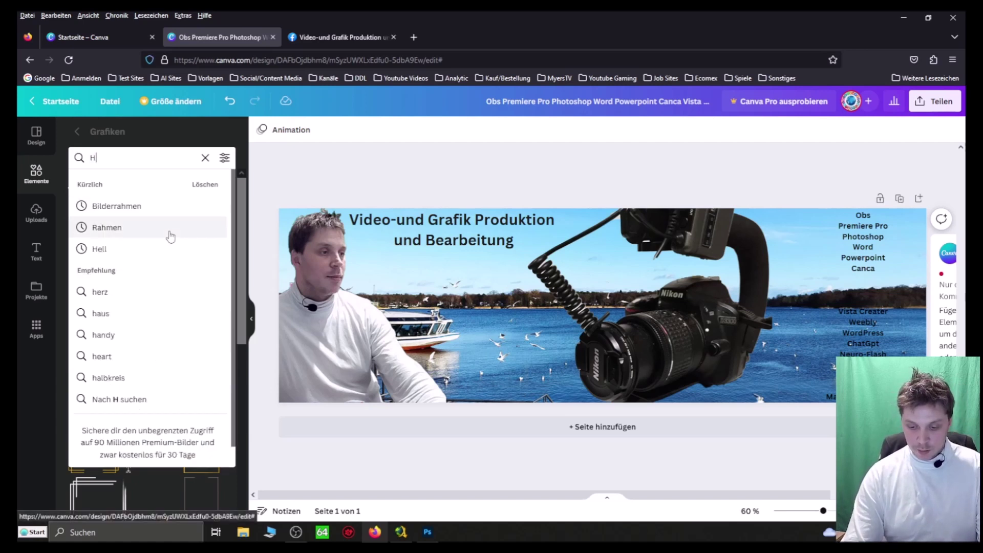
{"action": "key", "text": "BackSpace"}
{"action": "type", "text": "Kasten"}
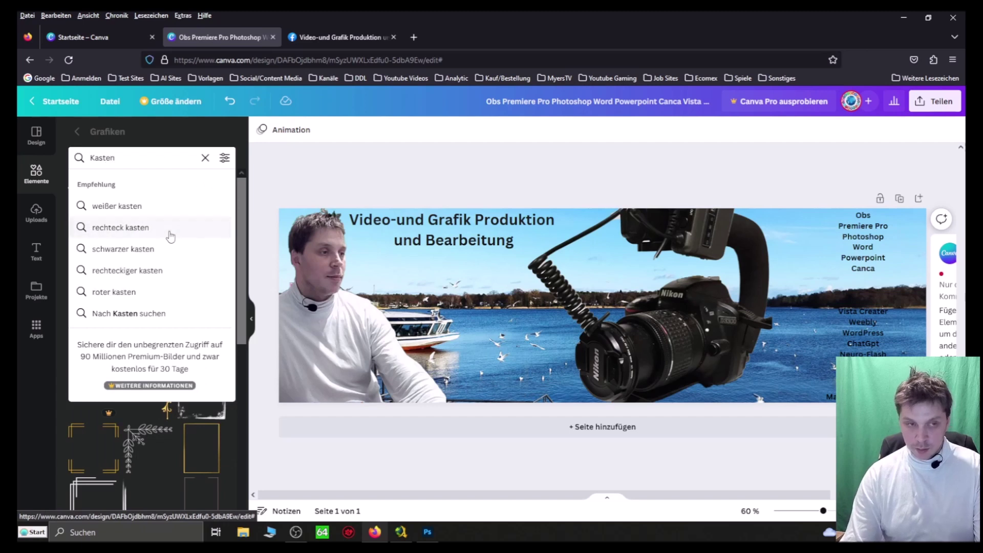
{"action": "left_click", "coordinate": [131, 207]}
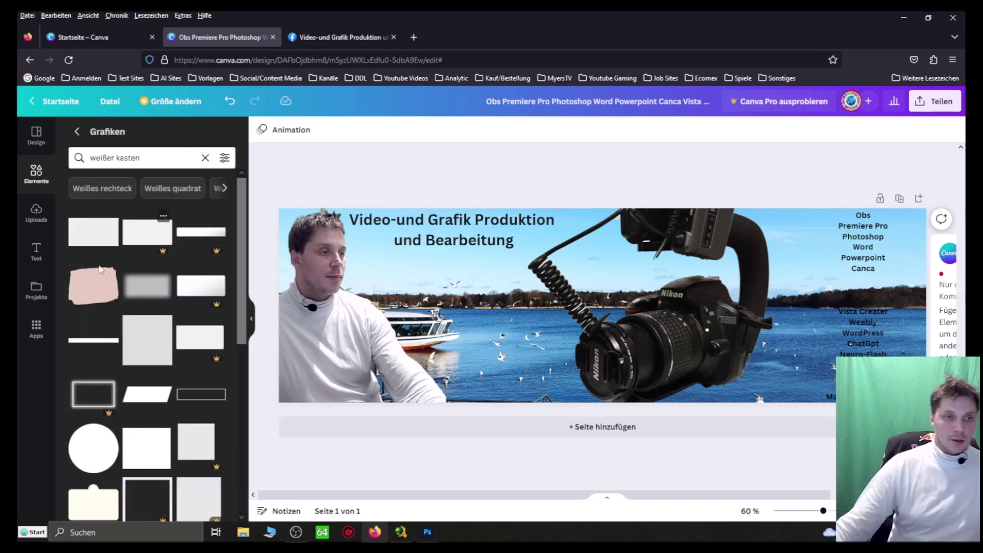
{"action": "left_click_drag", "start_coordinate": [248, 213], "coordinate": [228, 244]}
{"action": "scroll", "coordinate": [225, 216], "scroll_direction": "down", "scroll_amount": 5}
{"action": "scroll", "coordinate": [216, 277], "scroll_direction": "up", "scroll_amount": 5}
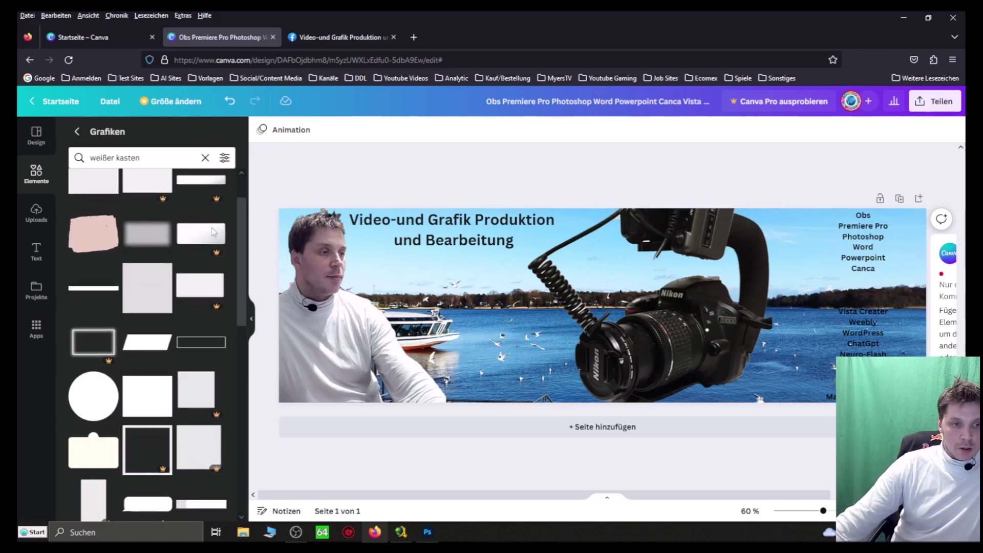
{"action": "scroll", "coordinate": [215, 215], "scroll_direction": "up", "scroll_amount": 1}
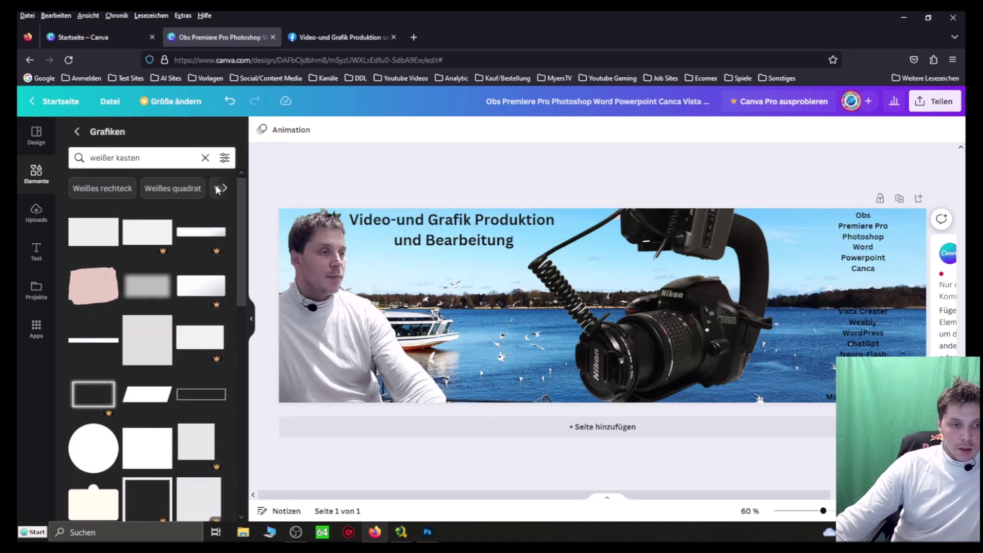
Refine the graphics search to "weißer kasten hoch" and look through the results for a tall white box.
{"action": "left_click", "coordinate": [147, 158]}
{"action": "type", "text": "hoc"}
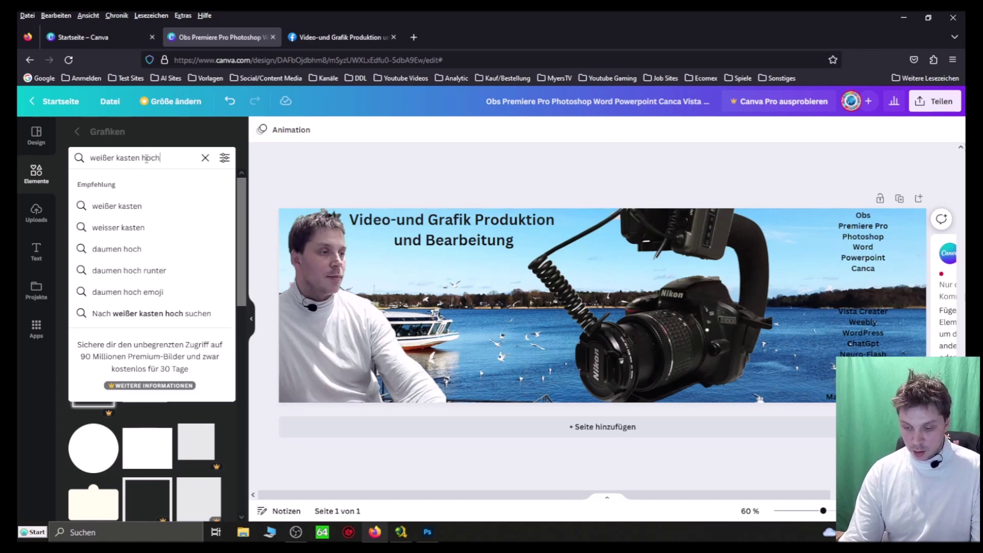
{"action": "type", "text": "h"}
{"action": "key", "text": "Return"}
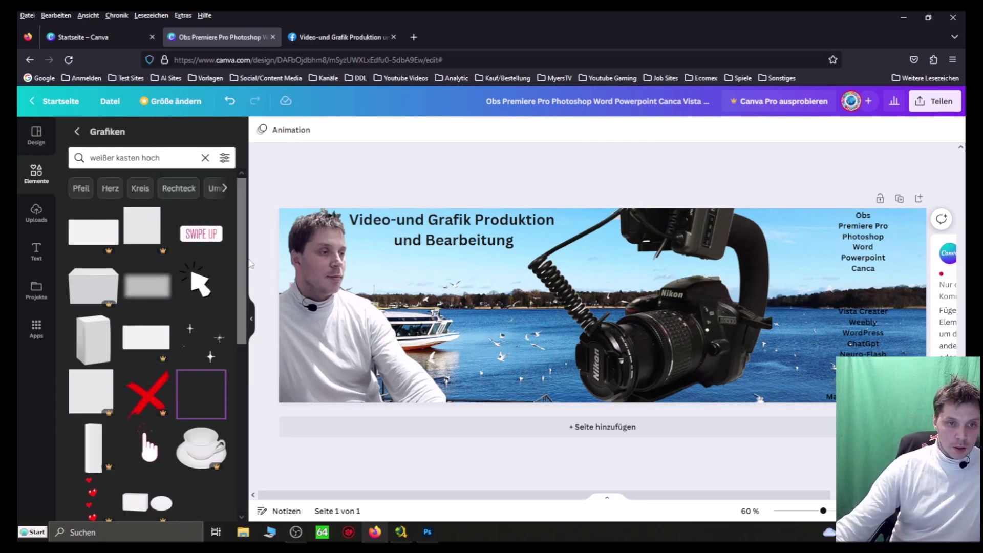
{"action": "scroll", "coordinate": [238, 333], "scroll_direction": "down", "scroll_amount": 4}
{"action": "left_click_drag", "start_coordinate": [240, 332], "coordinate": [228, 427]}
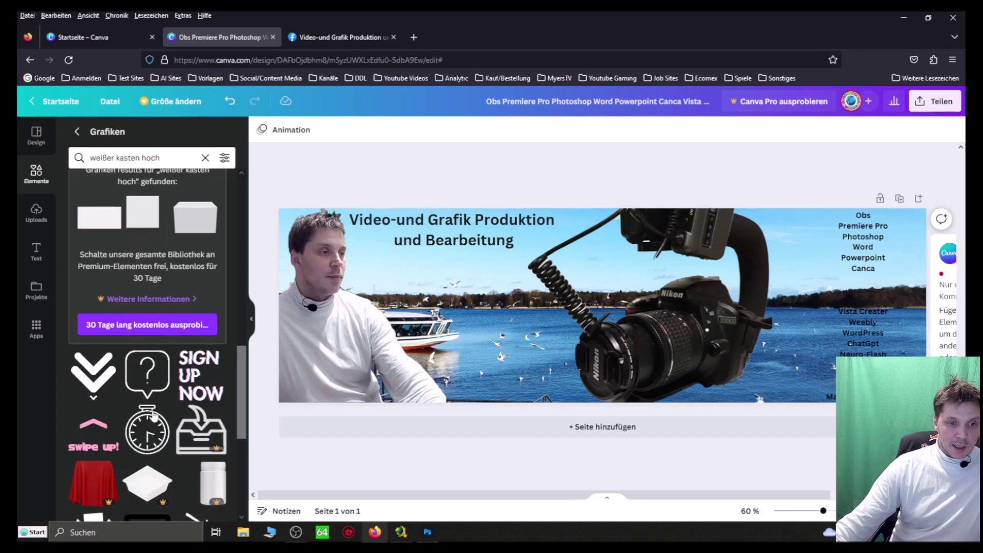
{"action": "scroll", "coordinate": [153, 416], "scroll_direction": "down", "scroll_amount": 5}
{"action": "scroll", "coordinate": [173, 402], "scroll_direction": "down", "scroll_amount": 6}
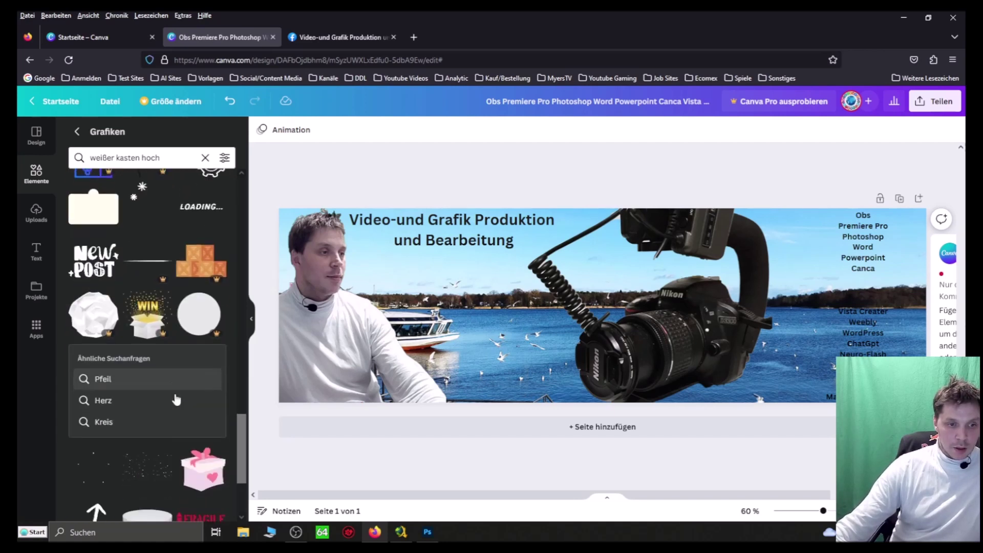
{"action": "scroll", "coordinate": [175, 399], "scroll_direction": "down", "scroll_amount": 10}
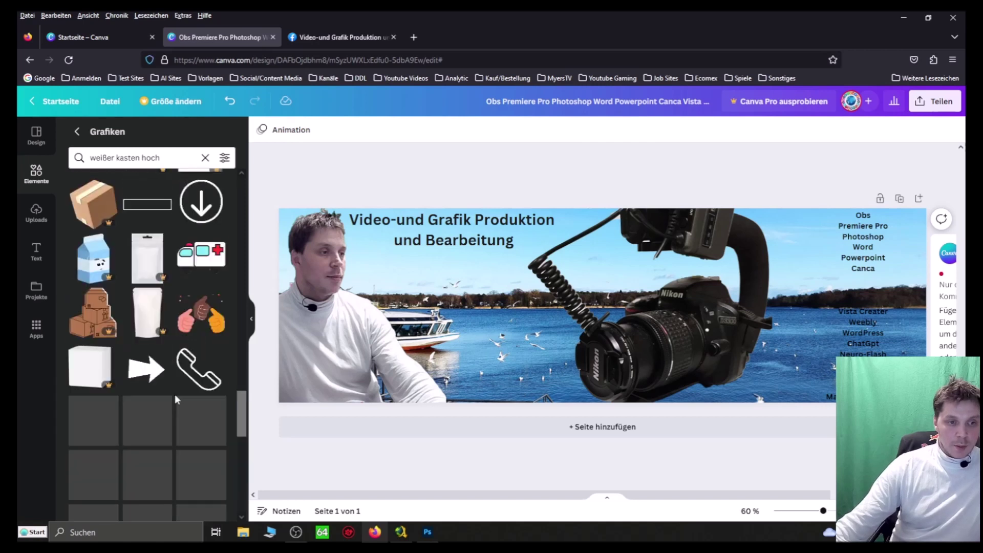
{"action": "scroll", "coordinate": [176, 399], "scroll_direction": "down", "scroll_amount": 5}
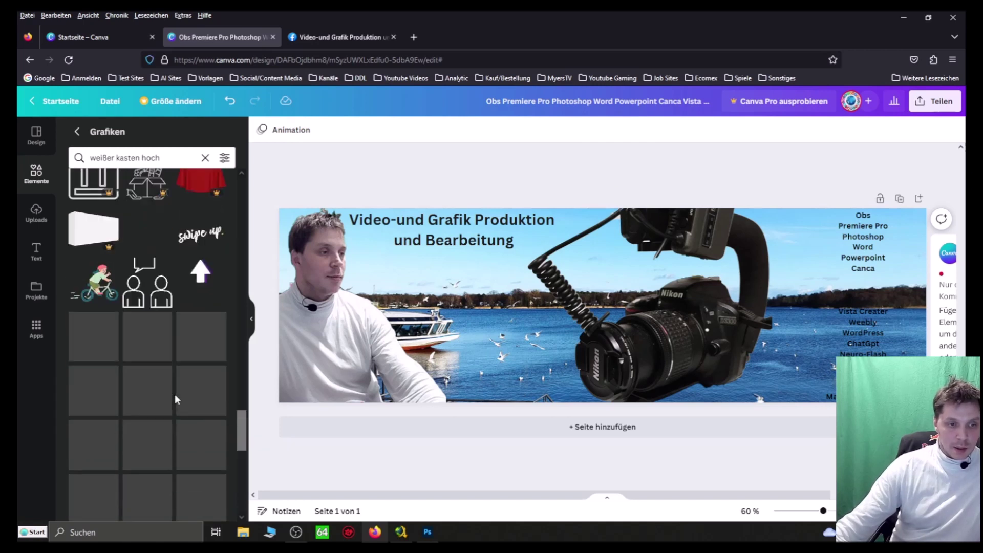
{"action": "scroll", "coordinate": [174, 395], "scroll_direction": "down", "scroll_amount": 1}
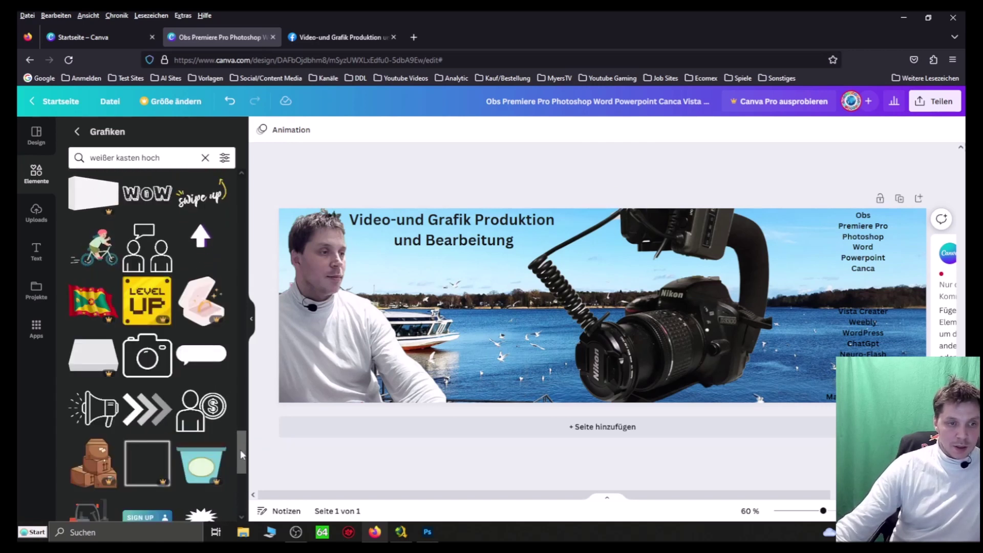
{"action": "left_click_drag", "start_coordinate": [239, 450], "coordinate": [242, 197]}
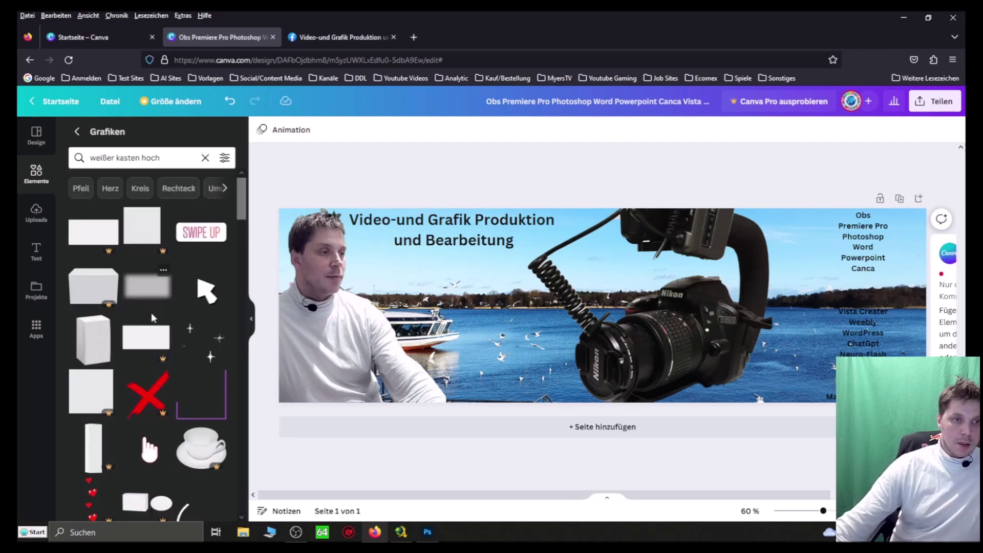
{"action": "scroll", "coordinate": [153, 314], "scroll_direction": "down", "scroll_amount": 1}
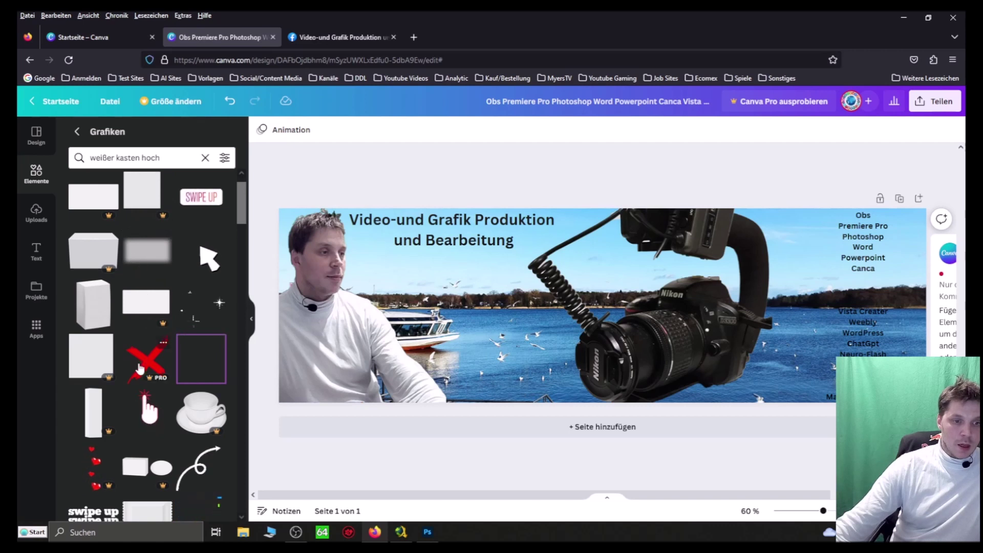
{"action": "scroll", "coordinate": [140, 366], "scroll_direction": "down", "scroll_amount": 5}
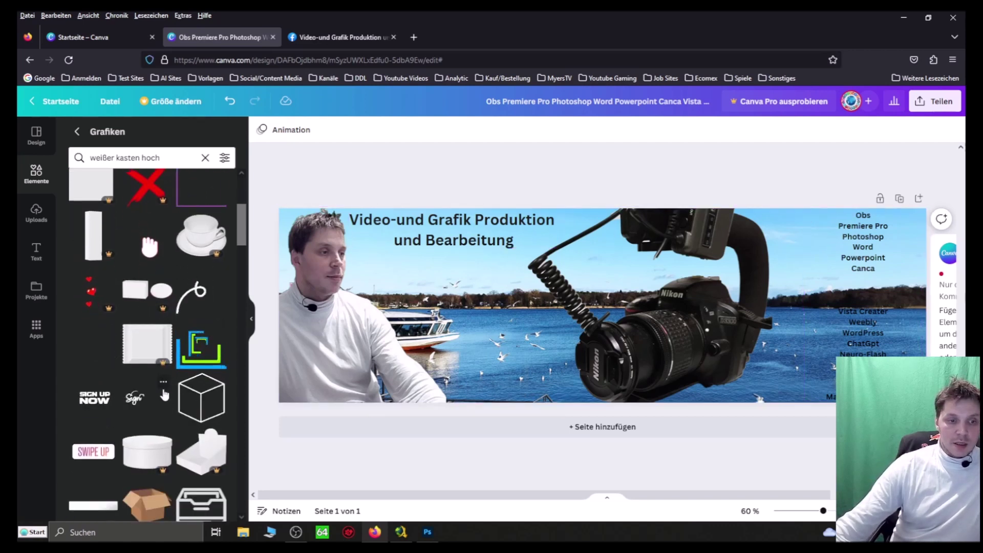
{"action": "scroll", "coordinate": [185, 261], "scroll_direction": "down", "scroll_amount": 1}
{"action": "scroll", "coordinate": [185, 262], "scroll_direction": "down", "scroll_amount": 8}
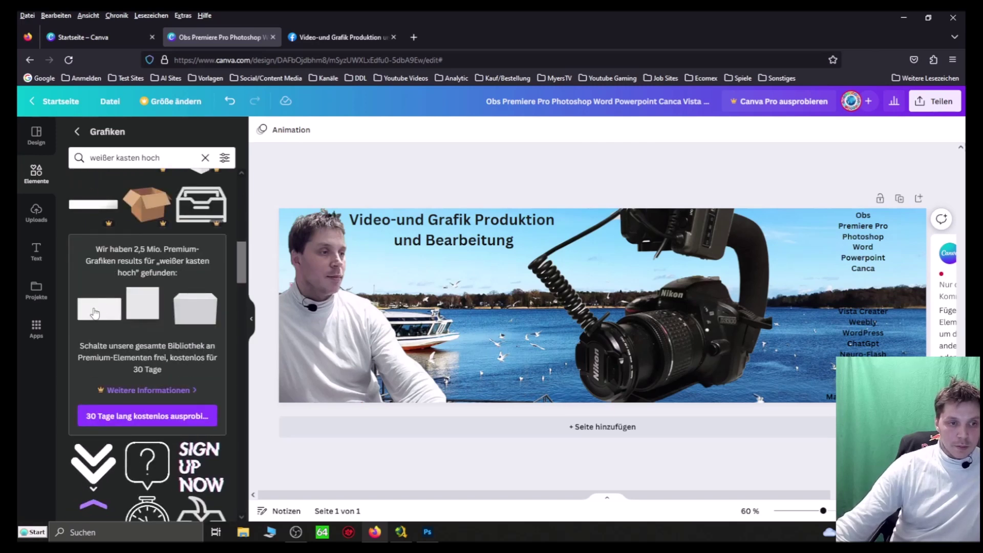
{"action": "scroll", "coordinate": [183, 357], "scroll_direction": "down", "scroll_amount": 3}
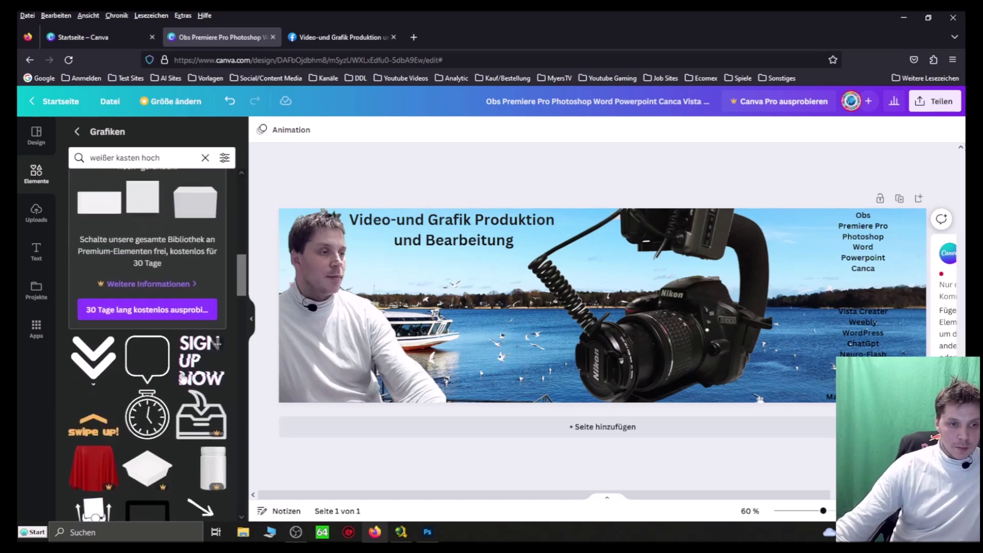
{"action": "scroll", "coordinate": [183, 377], "scroll_direction": "down", "scroll_amount": 10}
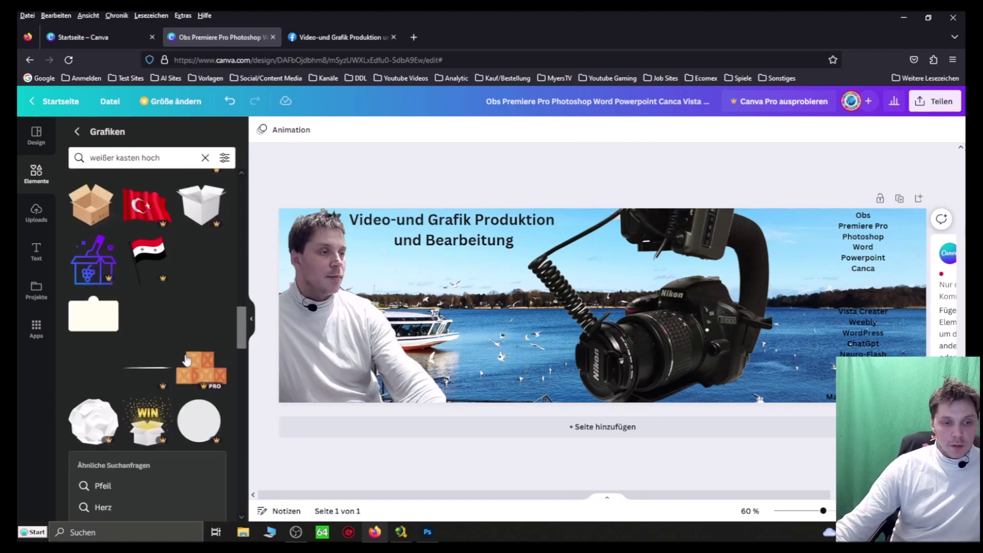
{"action": "scroll", "coordinate": [182, 358], "scroll_direction": "down", "scroll_amount": 3}
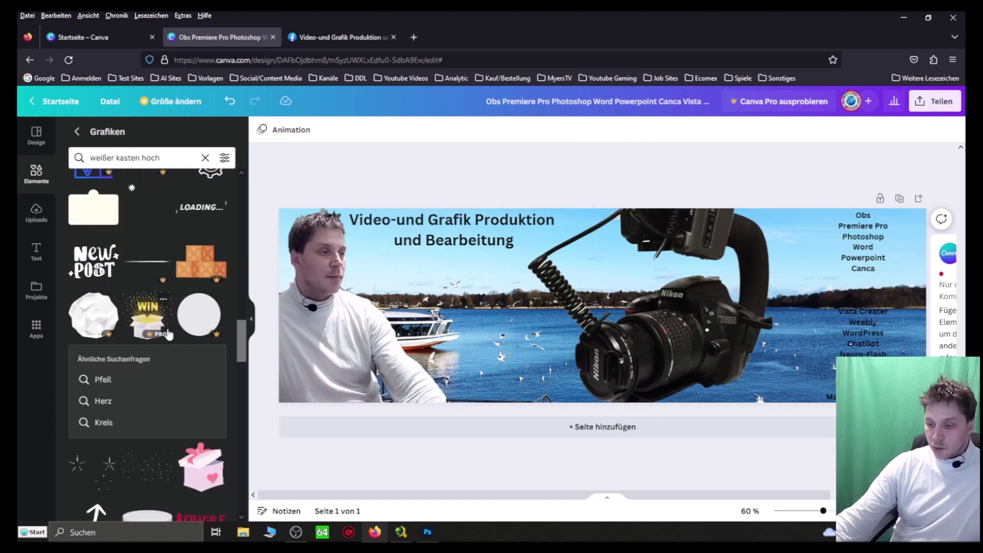
{"action": "scroll", "coordinate": [167, 334], "scroll_direction": "down", "scroll_amount": 1}
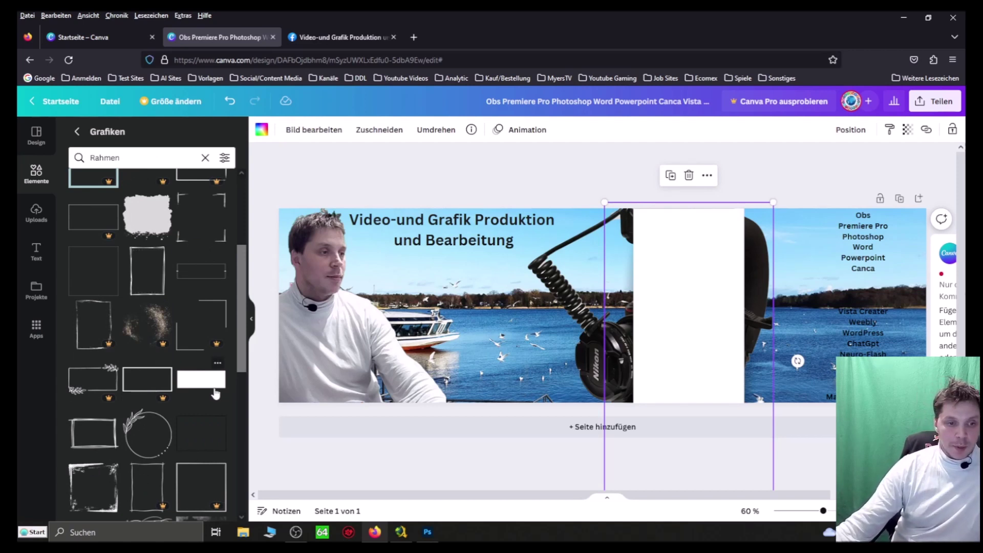
Copy the program list text from Obs downwards and select the white rectangle over the camera.
{"action": "left_click", "coordinate": [872, 227]}
{"action": "left_click", "coordinate": [717, 248]}
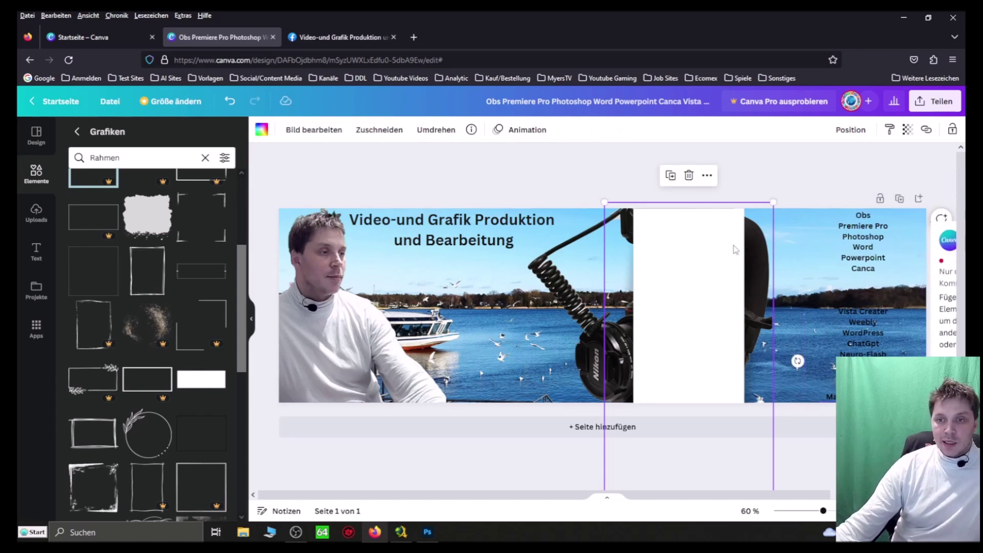
{"action": "left_click", "coordinate": [860, 219]}
{"action": "left_click_drag", "start_coordinate": [859, 215], "coordinate": [871, 399]}
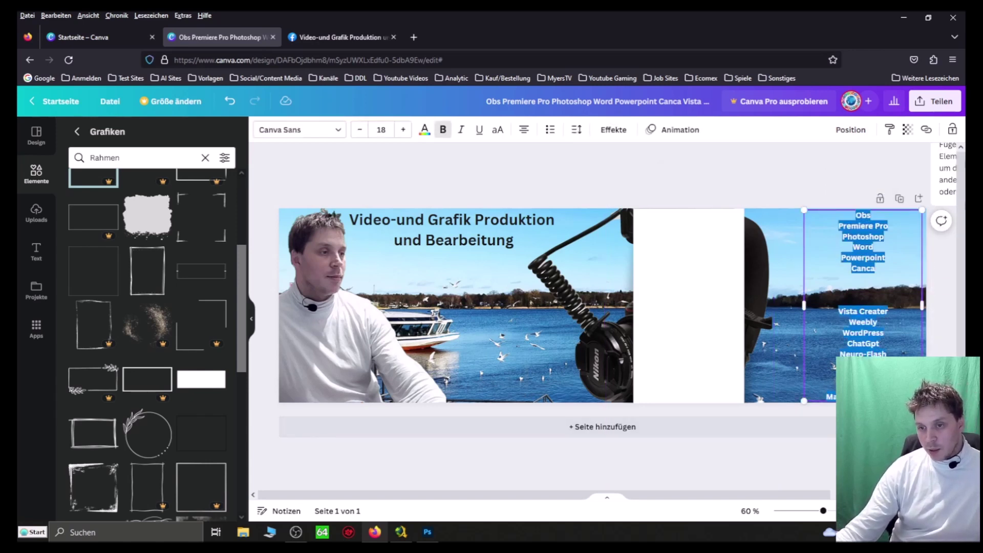
{"action": "right_click", "coordinate": [871, 398]}
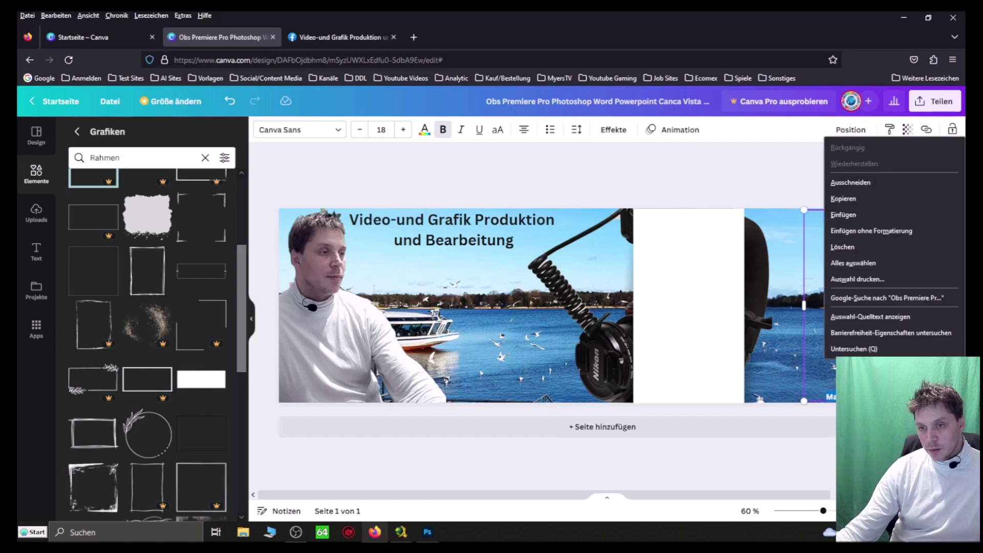
{"action": "left_click", "coordinate": [870, 197]}
{"action": "left_click", "coordinate": [684, 235]}
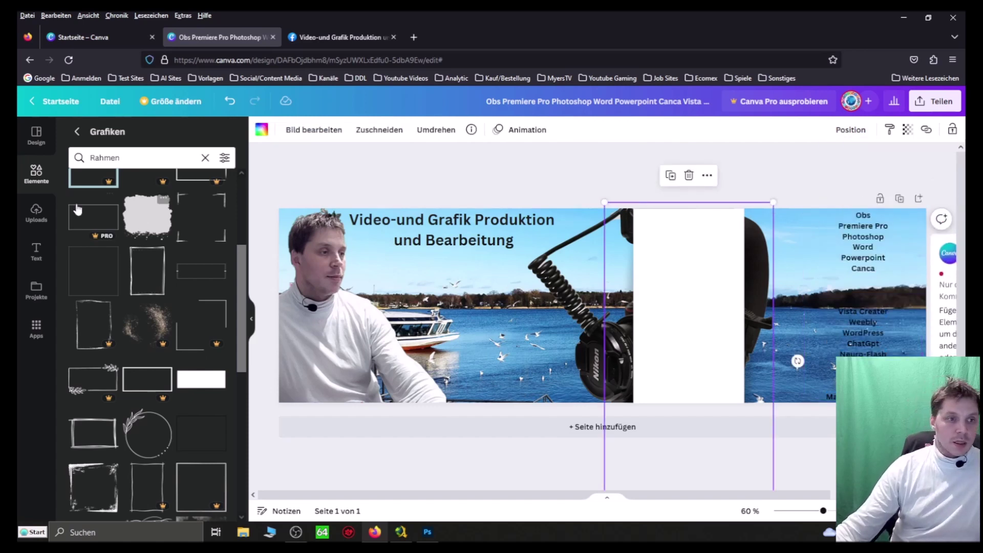
Move the white rectangle behind the program list and scale it down to form a narrow backing strip.
{"action": "left_click_drag", "start_coordinate": [687, 242], "coordinate": [862, 237]}
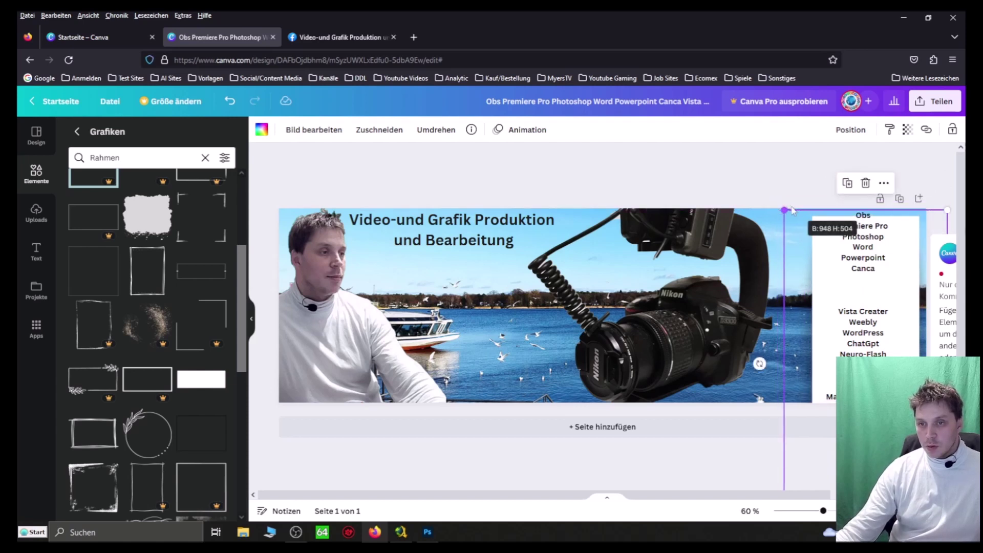
{"action": "left_click_drag", "start_coordinate": [869, 247], "coordinate": [870, 247]}
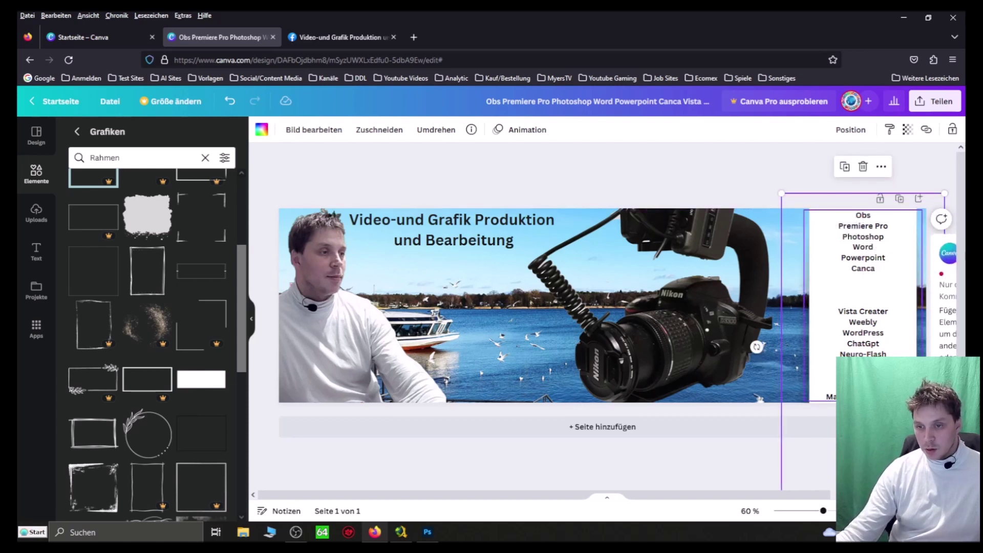
{"action": "left_click_drag", "start_coordinate": [781, 193], "coordinate": [829, 215]}
{"action": "left_click_drag", "start_coordinate": [882, 247], "coordinate": [886, 240]}
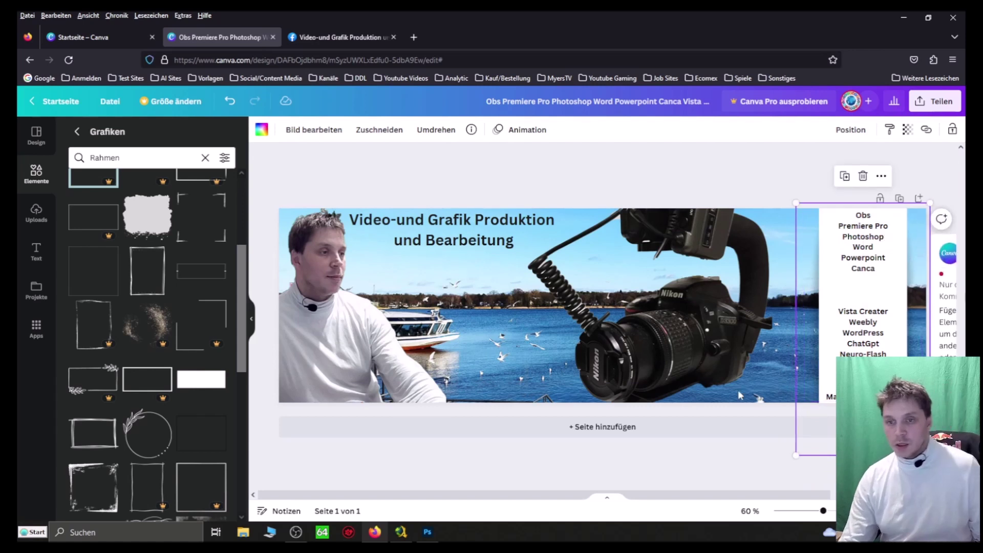
{"action": "left_click", "coordinate": [687, 470]}
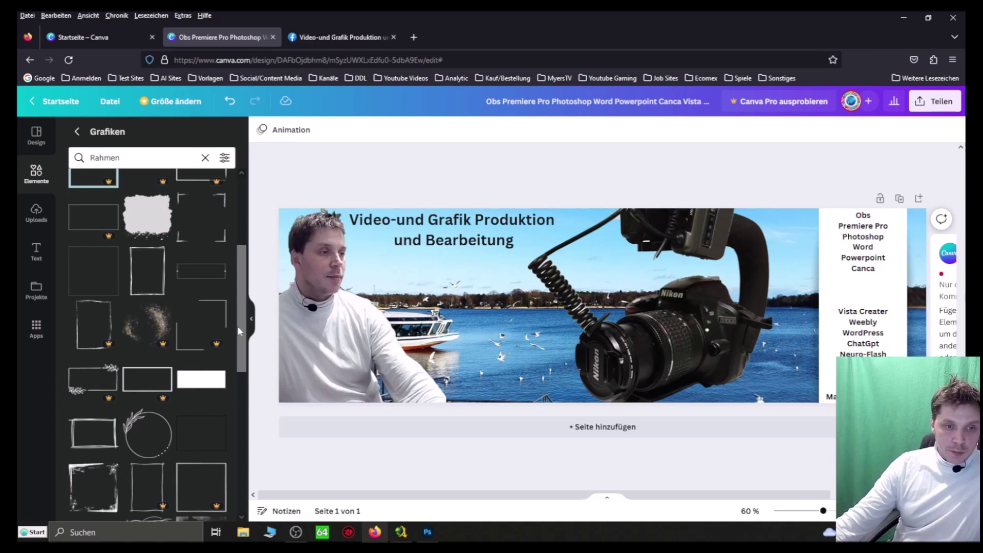
Add the sketched multi-line Rahmen graphic, enlarge it around the camera to nearly the banner's full height, and delete it.
{"action": "scroll", "coordinate": [241, 327], "scroll_direction": "up", "scroll_amount": 3}
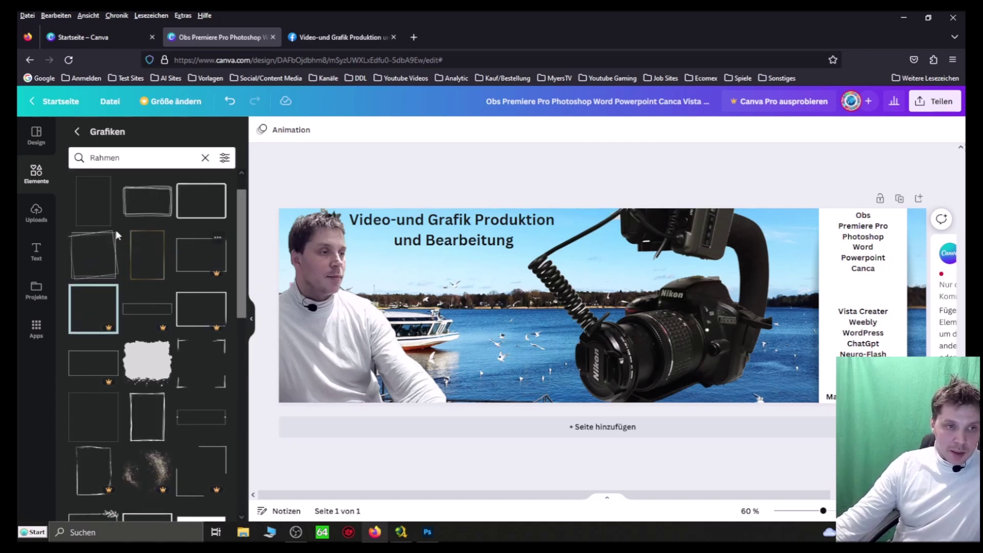
{"action": "left_click", "coordinate": [145, 203]}
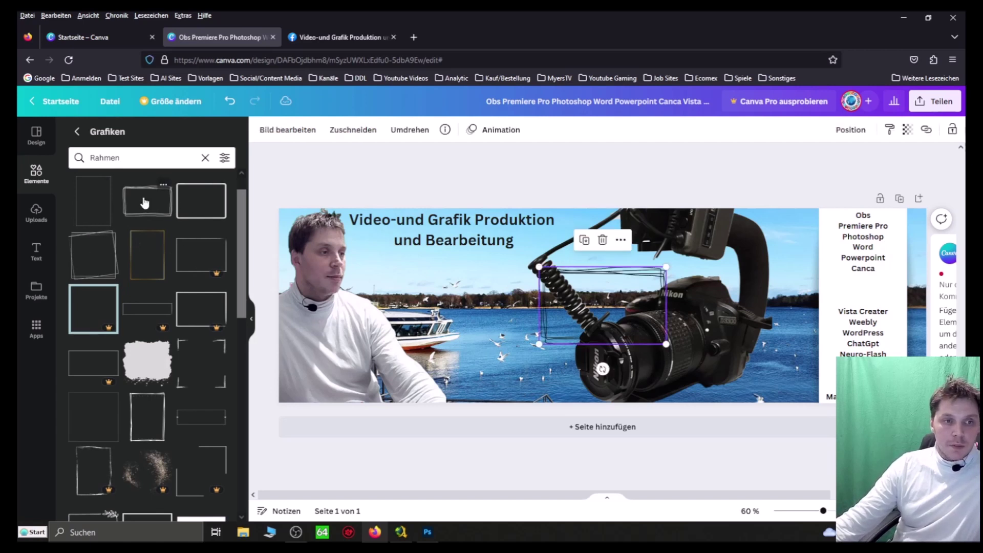
{"action": "left_click_drag", "start_coordinate": [667, 266], "coordinate": [758, 210]}
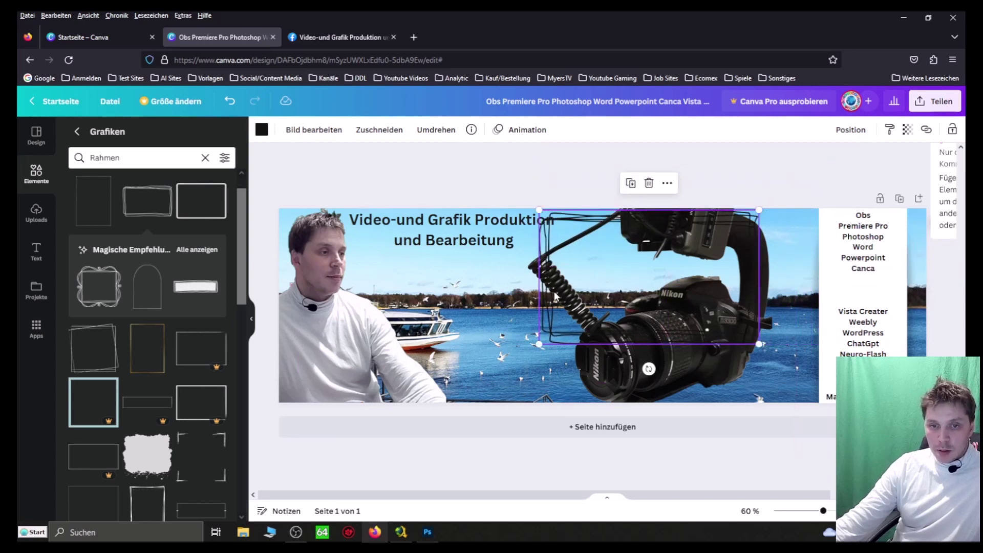
{"action": "left_click_drag", "start_coordinate": [537, 344], "coordinate": [453, 396]}
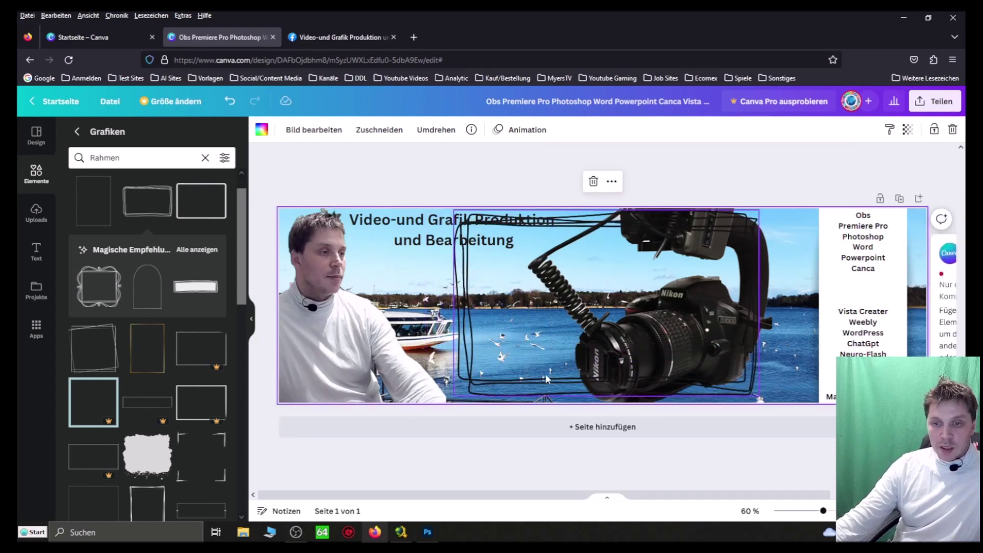
{"action": "left_click_drag", "start_coordinate": [758, 395], "coordinate": [771, 391]}
{"action": "left_click_drag", "start_coordinate": [771, 390], "coordinate": [770, 390]}
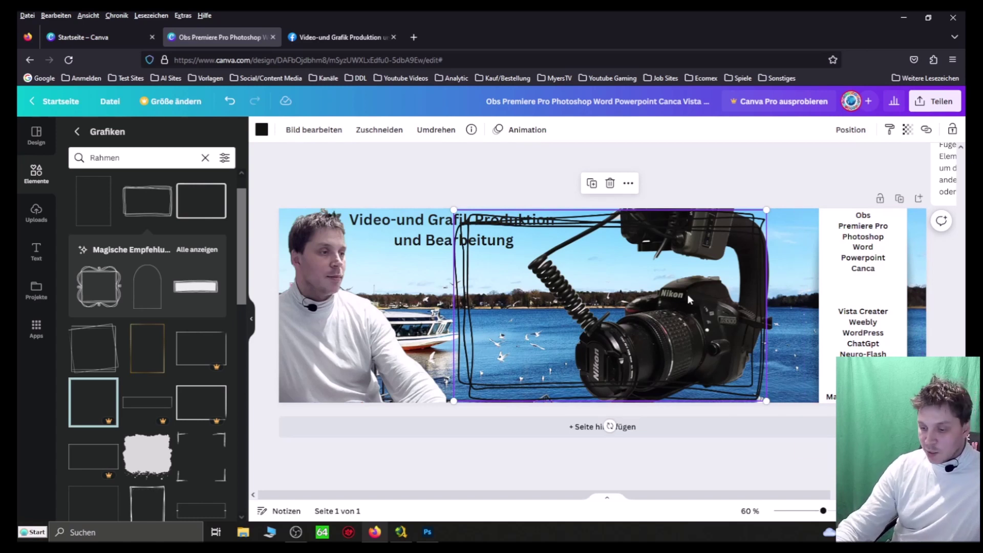
{"action": "key", "text": "Delete"}
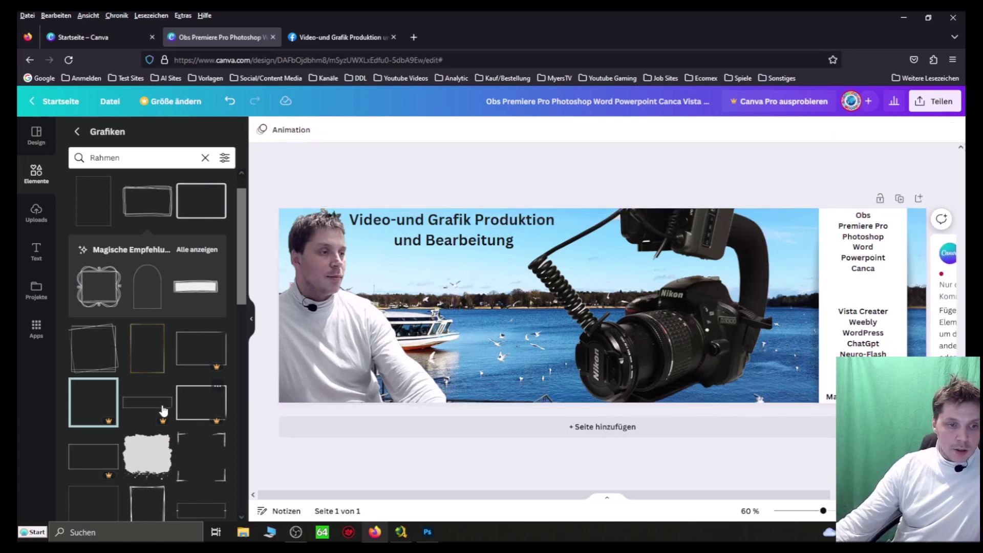
Try the sketched multi-line frame graphic from the Rahmen results, enlarged to surround the entire banner.
{"action": "scroll", "coordinate": [161, 408], "scroll_direction": "down", "scroll_amount": 6}
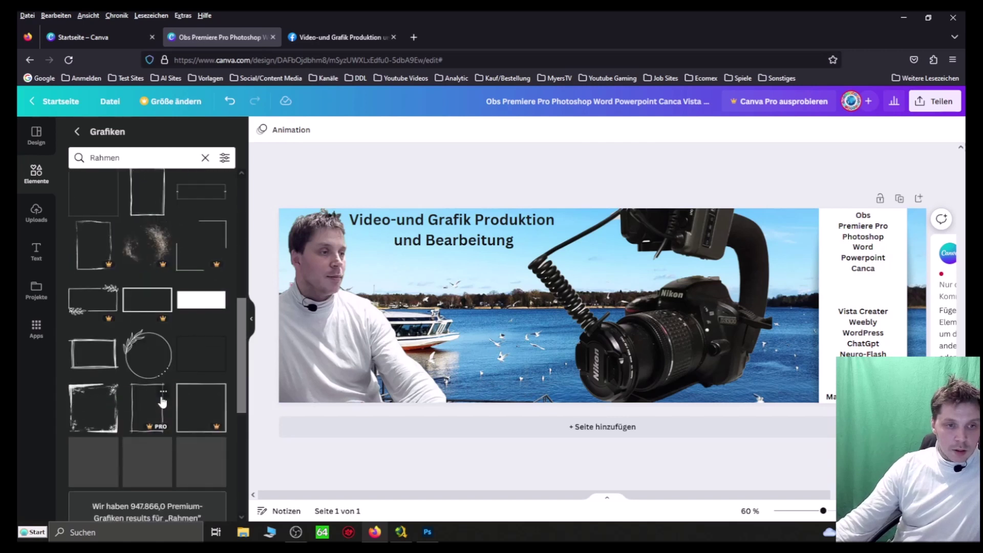
{"action": "scroll", "coordinate": [160, 406], "scroll_direction": "down", "scroll_amount": 3}
{"action": "left_click", "coordinate": [101, 360]}
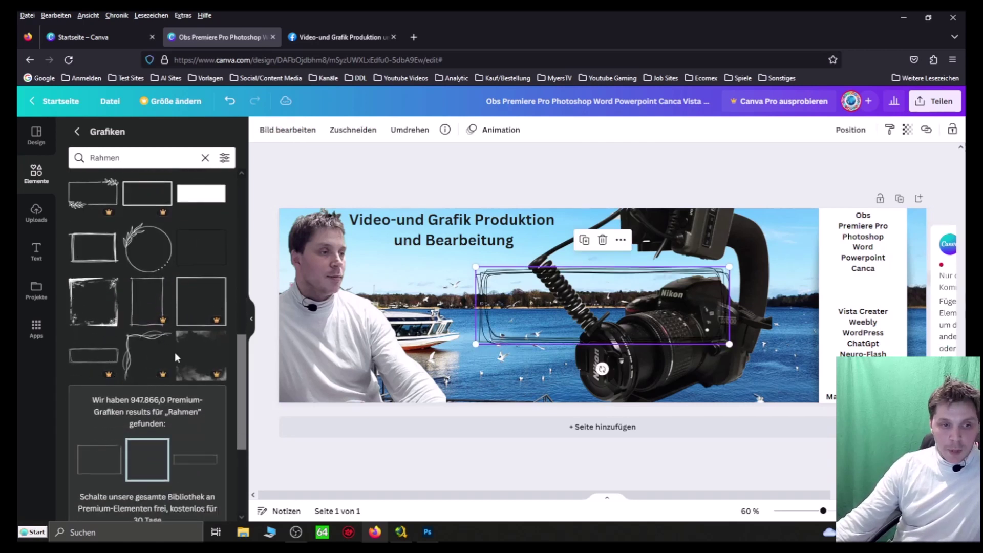
{"action": "left_click_drag", "start_coordinate": [727, 343], "coordinate": [942, 409]}
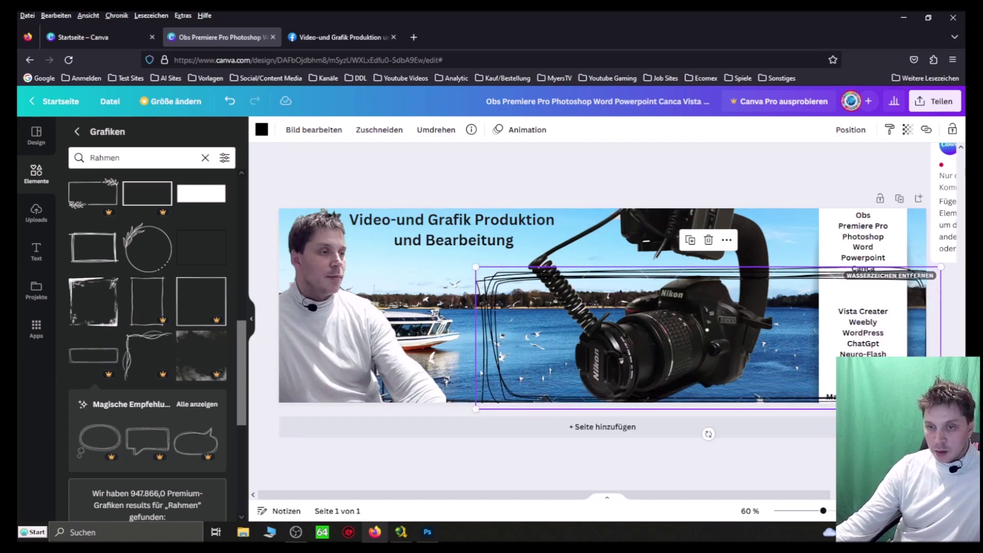
{"action": "left_click_drag", "start_coordinate": [472, 265], "coordinate": [236, 196]}
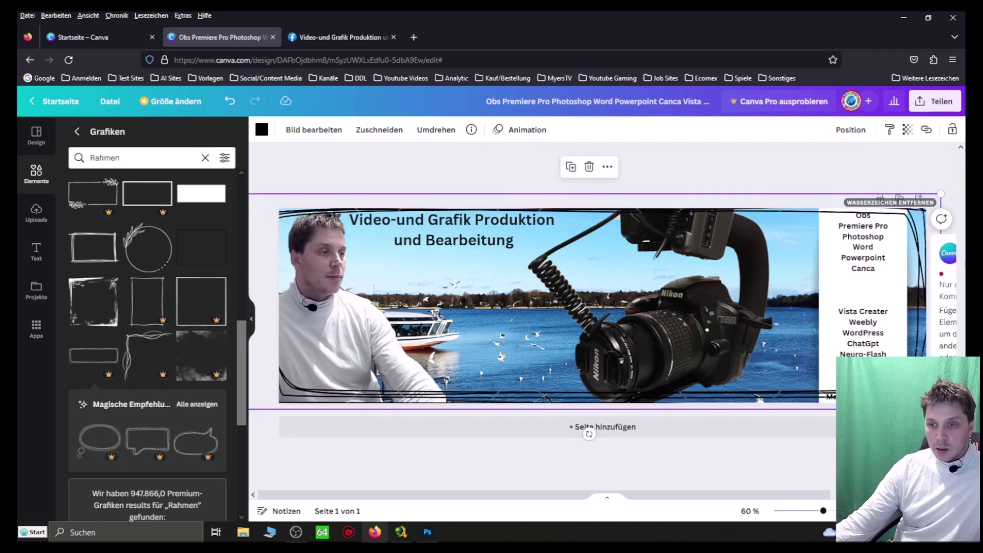
{"action": "left_click_drag", "start_coordinate": [594, 409], "coordinate": [594, 418]}
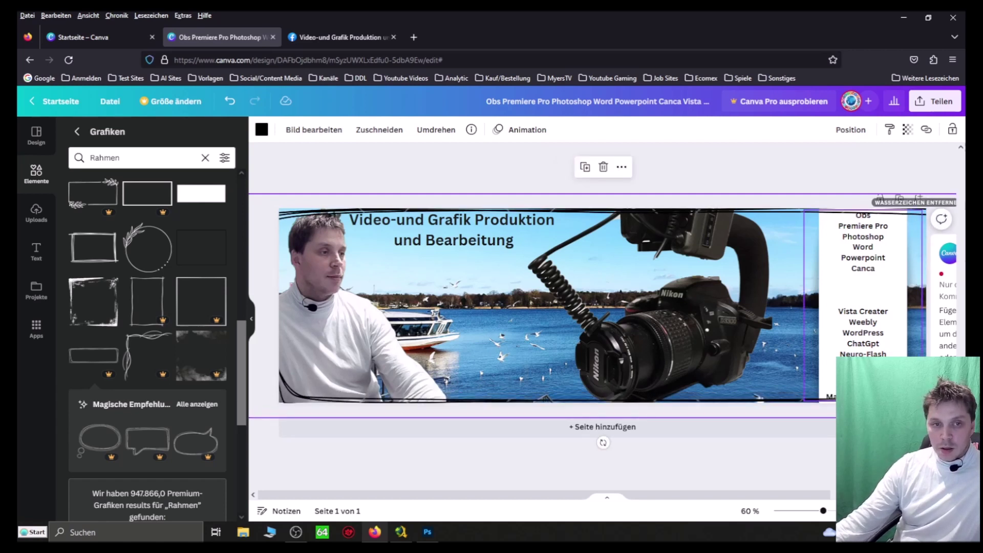
Undo the frame graphic's resizing and placement, and delete a newly added blank second page.
{"action": "key", "text": "ctrl+z"}
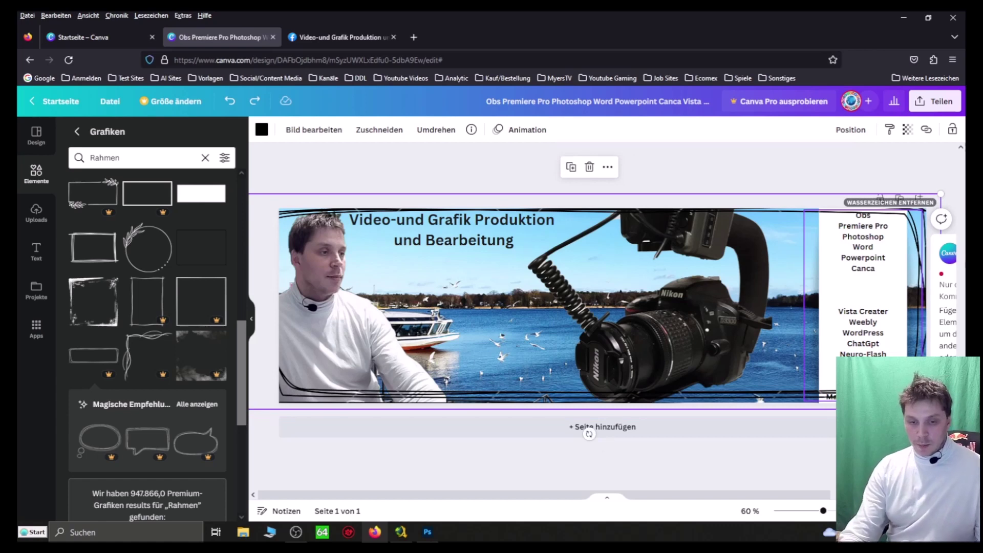
{"action": "key", "text": "ctrl+z"}
{"action": "key", "text": "ctrl+z"}
{"action": "key", "text": "ctrl+z"}
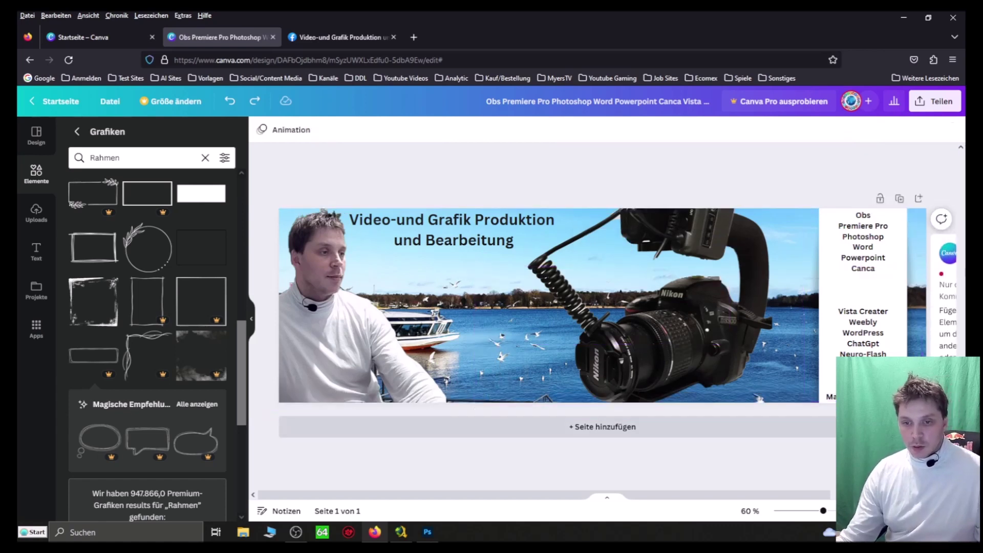
{"action": "left_click", "coordinate": [606, 427]}
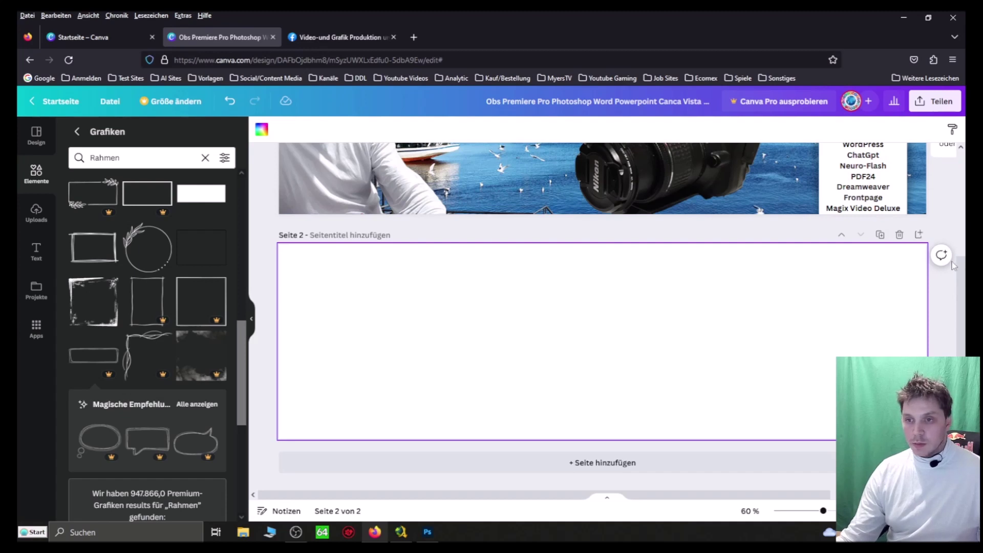
{"action": "left_click", "coordinate": [899, 235]}
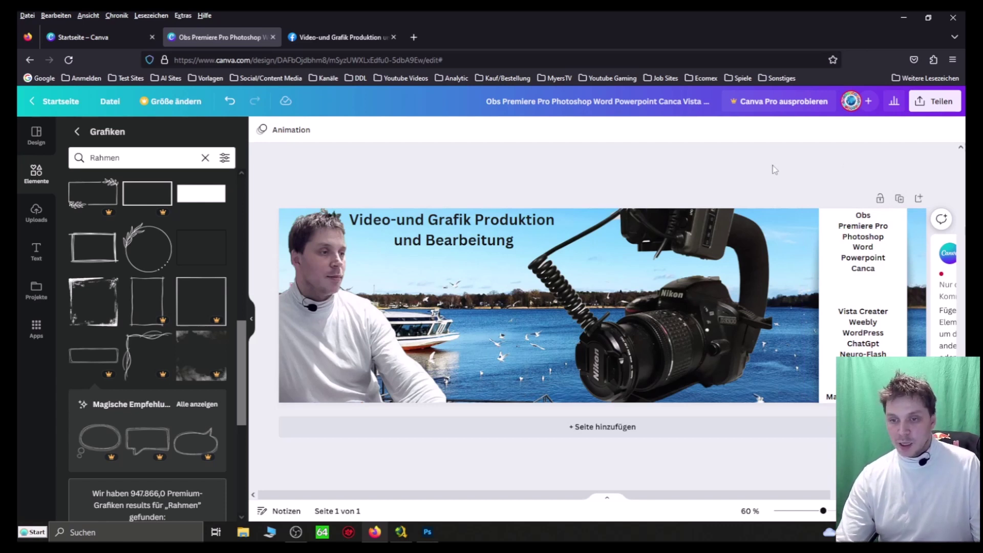
Switch to Photoshop, create a new document from the clipboard preset and paste the screenshot into it.
{"action": "left_click", "coordinate": [427, 532]}
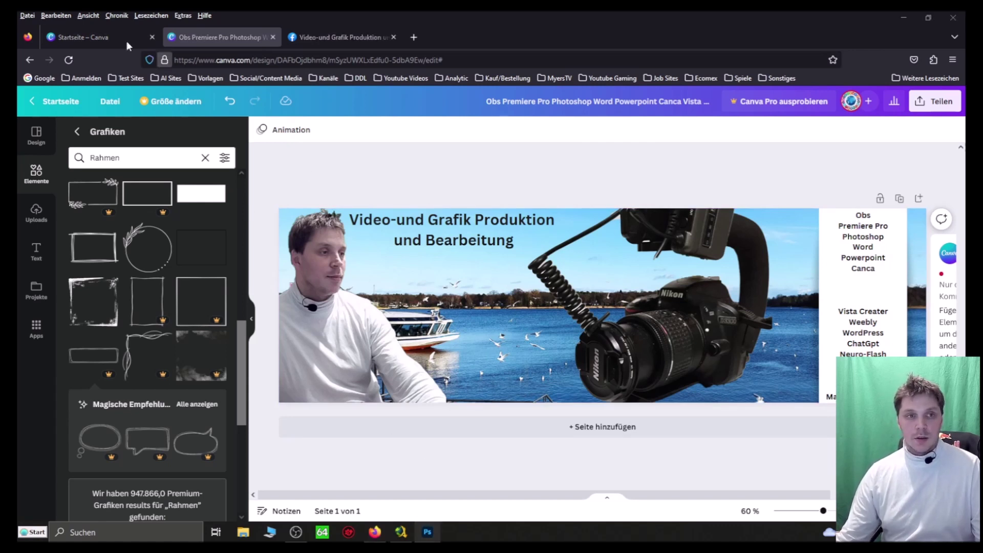
{"action": "left_click", "coordinate": [435, 531]}
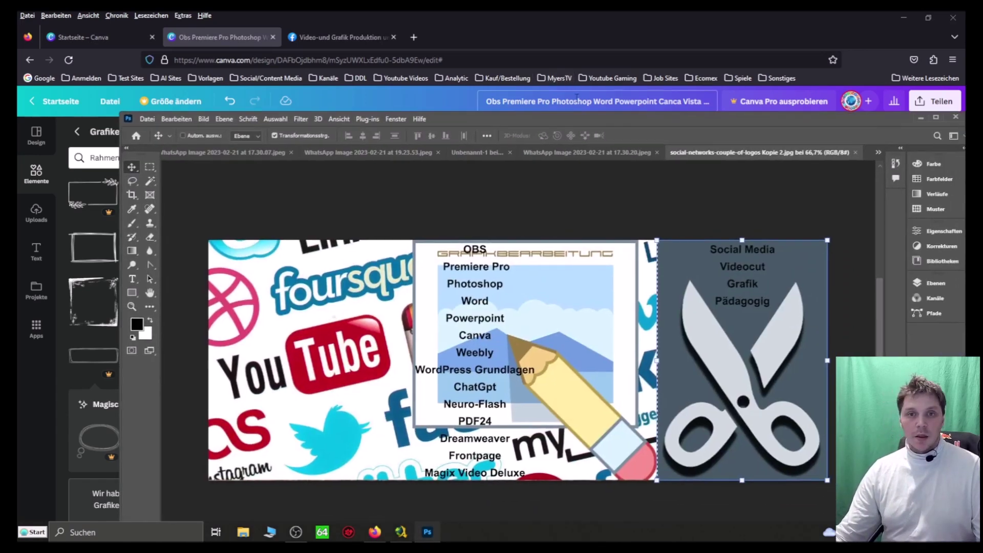
{"action": "double_click", "coordinate": [609, 122]}
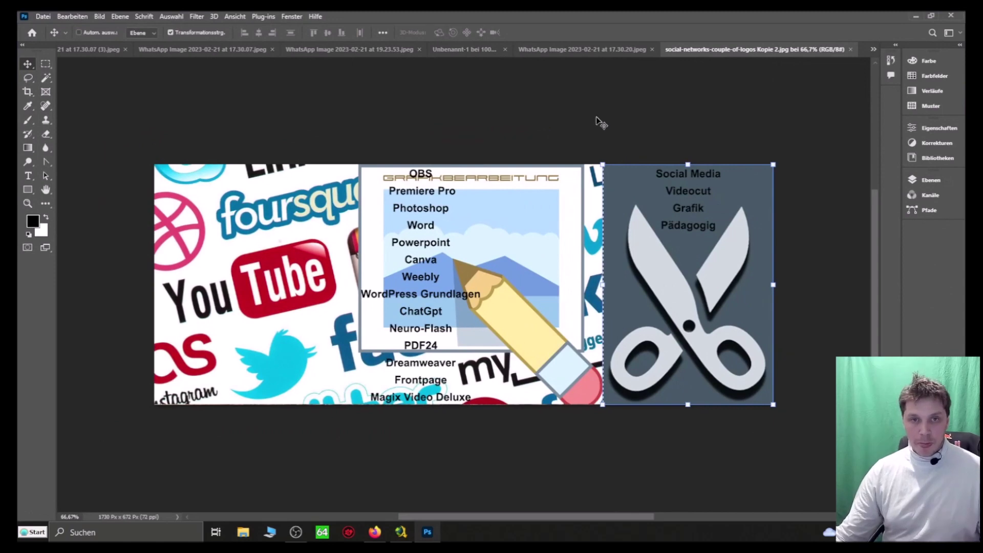
{"action": "left_click", "coordinate": [43, 16]}
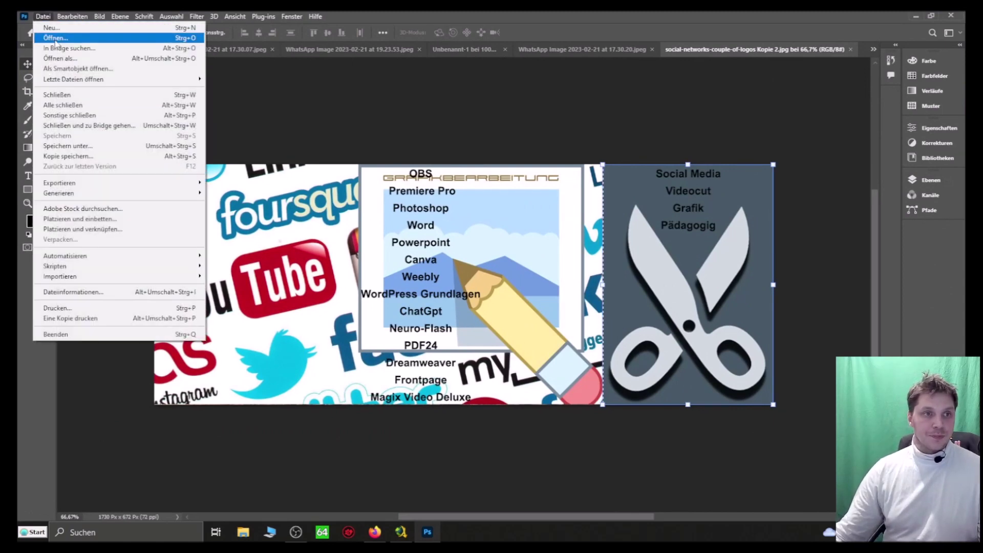
{"action": "left_click", "coordinate": [51, 28]}
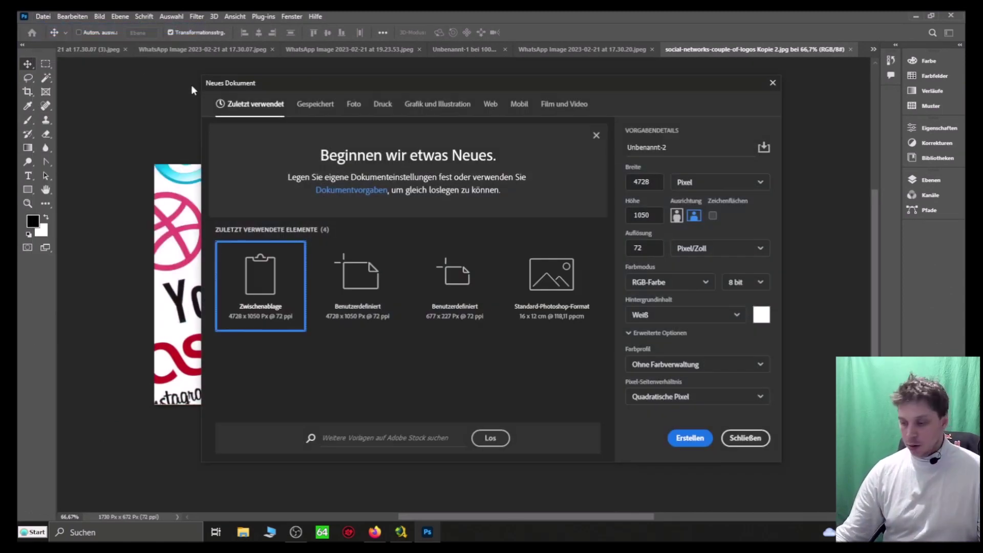
{"action": "key", "text": "Return"}
{"action": "key", "text": "ctrl+v"}
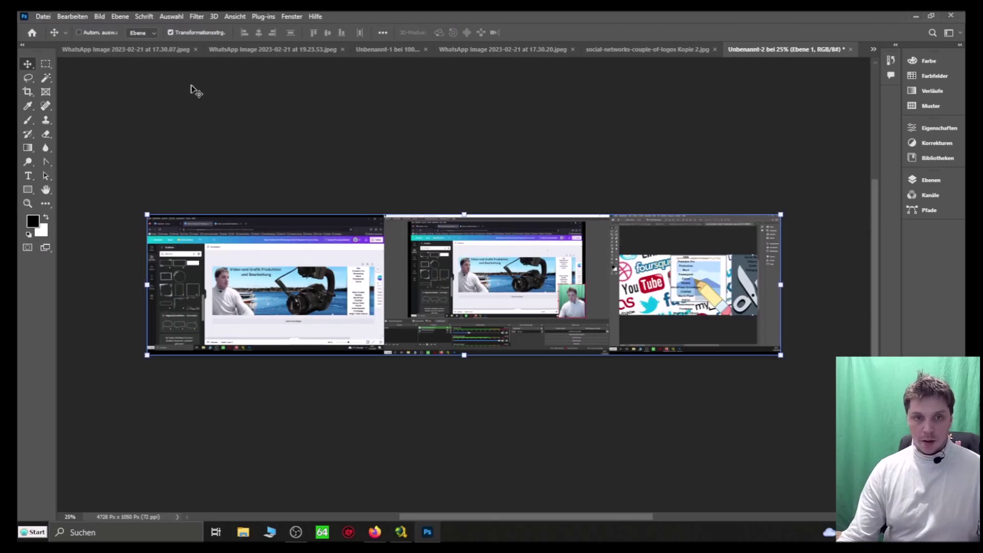
Crop the pasted screenshot with a rectangular selection around the Canva banner area.
{"action": "left_click", "coordinate": [46, 63]}
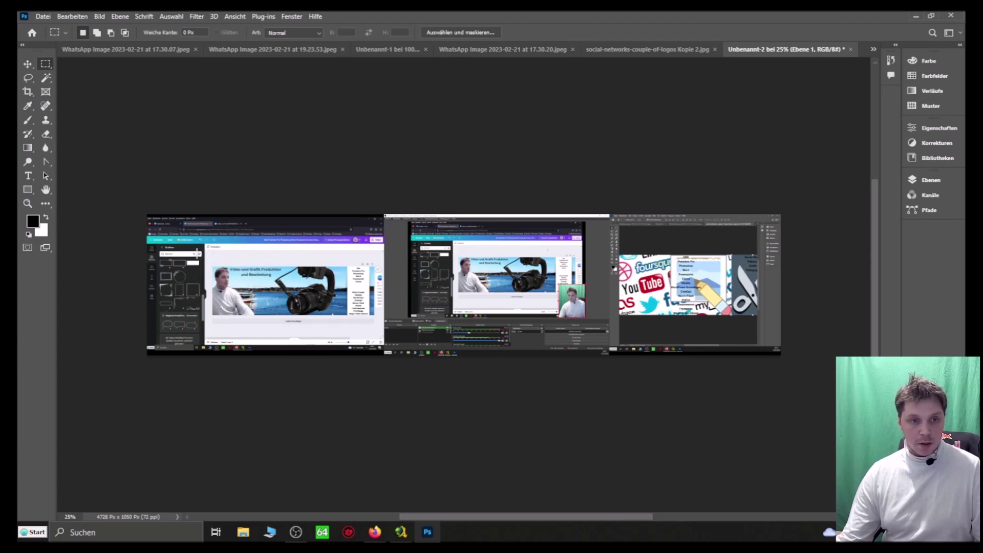
{"action": "left_click_drag", "start_coordinate": [383, 326], "coordinate": [197, 253]}
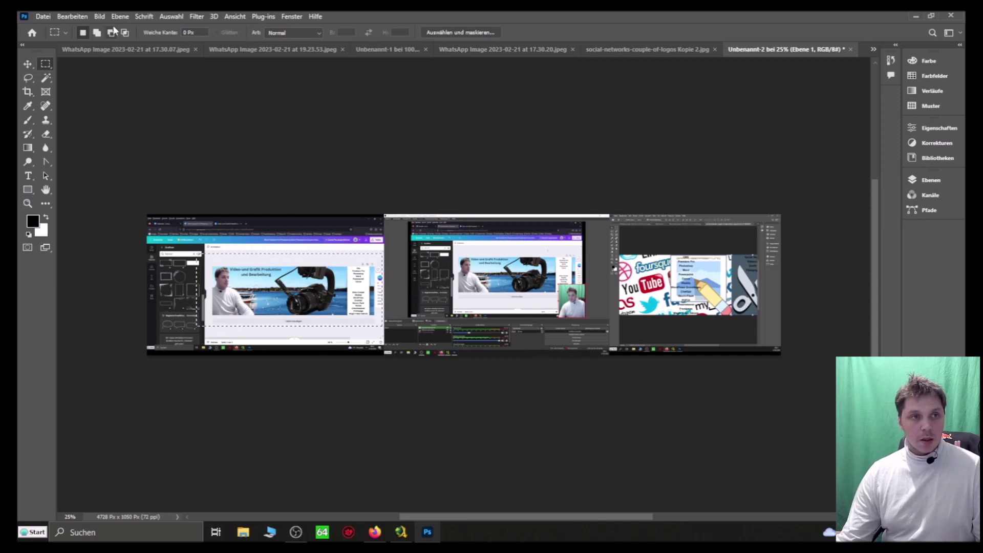
{"action": "left_click", "coordinate": [99, 16]}
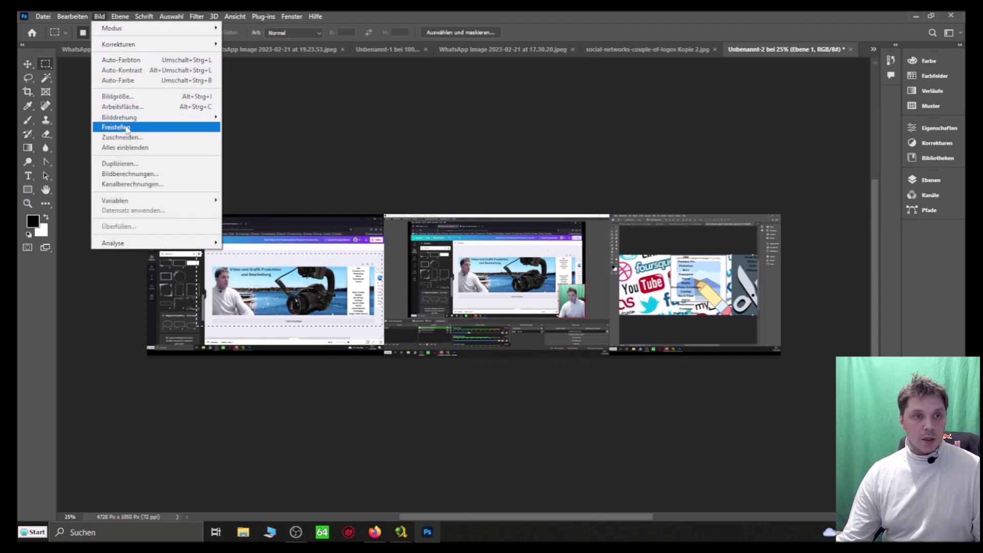
{"action": "left_click", "coordinate": [115, 127]}
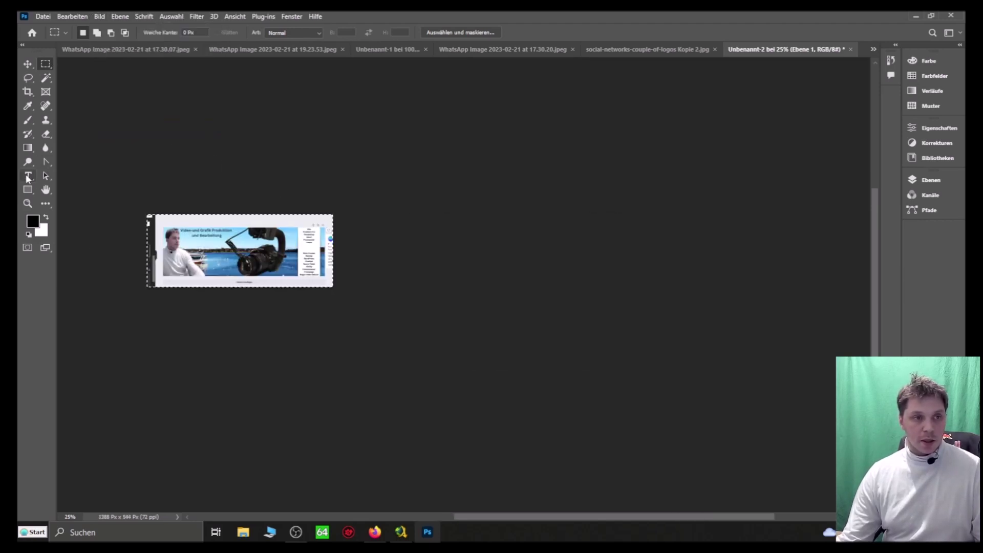
{"action": "left_click", "coordinate": [28, 203]}
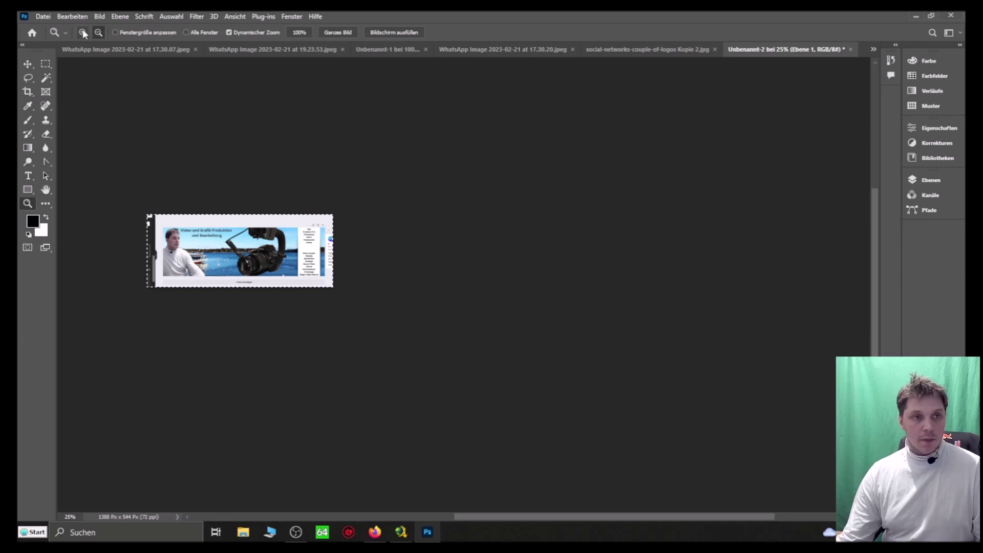
{"action": "left_click_drag", "start_coordinate": [231, 251], "coordinate": [194, 249]}
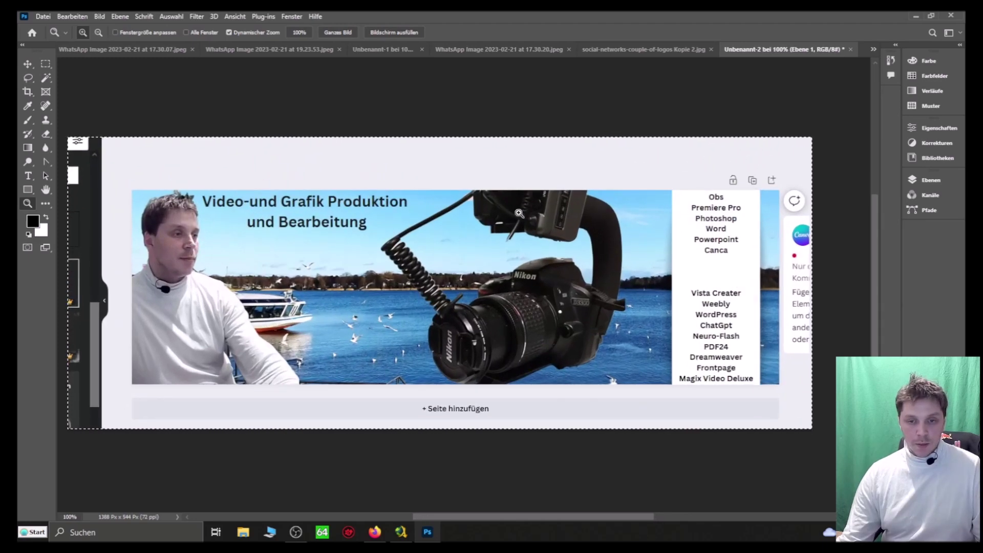
Return to the Canva design in Firefox and download the banner as a JPG.
{"action": "key", "text": "alt+Tab"}
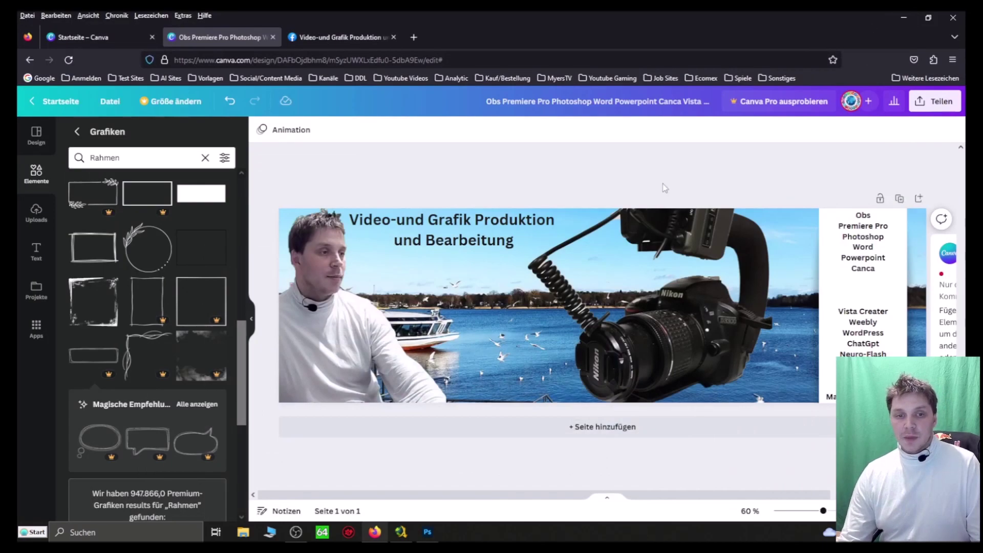
{"action": "left_click", "coordinate": [935, 101]}
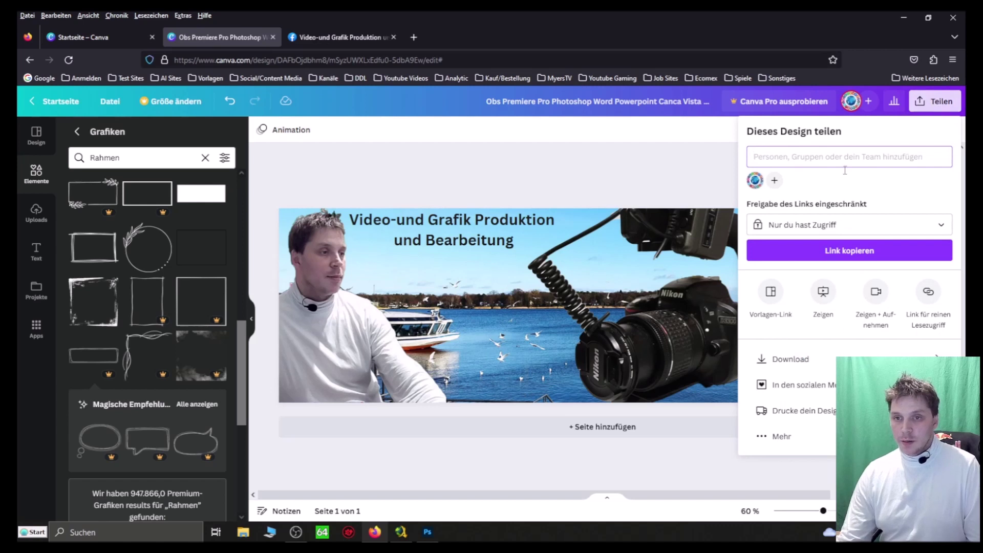
{"action": "left_click", "coordinate": [803, 365]}
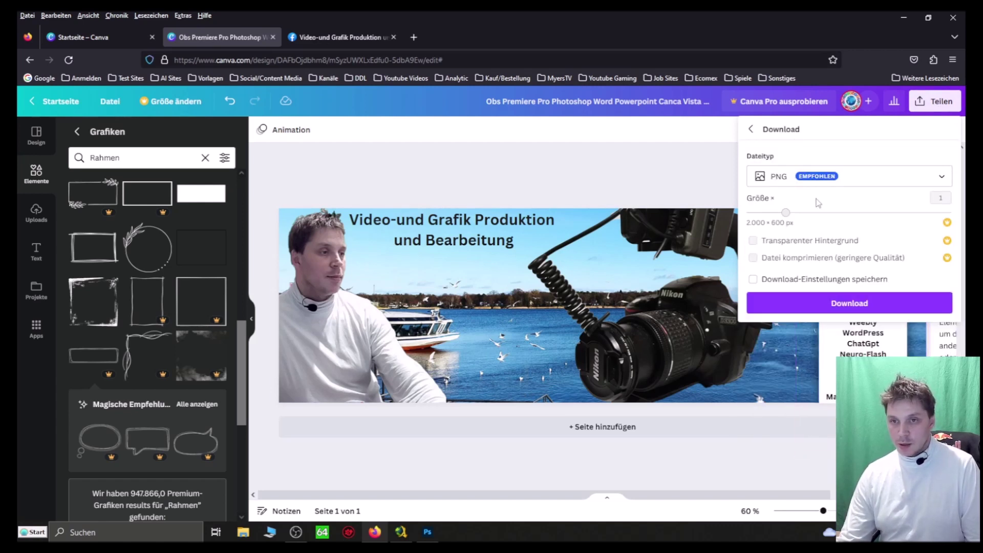
{"action": "left_click", "coordinate": [935, 177]}
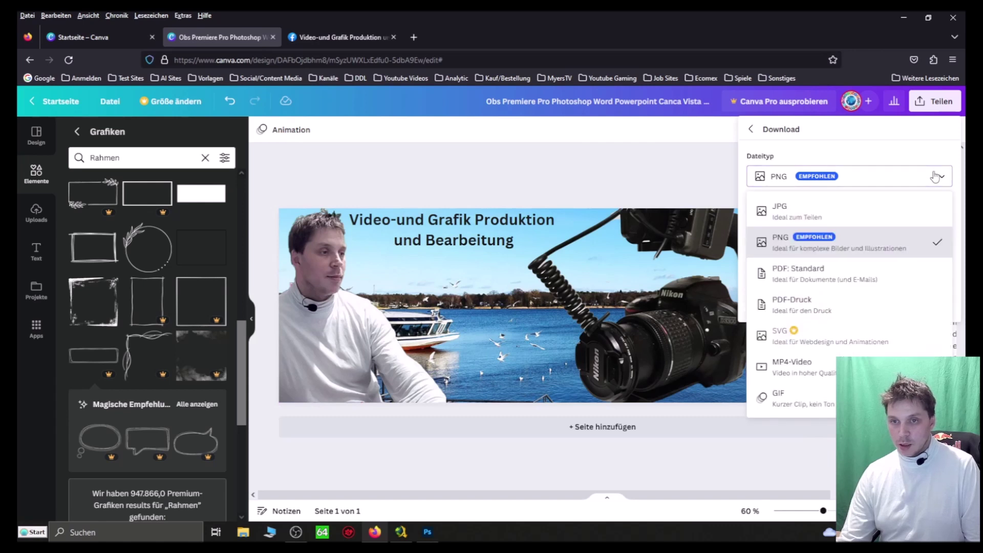
{"action": "left_click", "coordinate": [817, 214]}
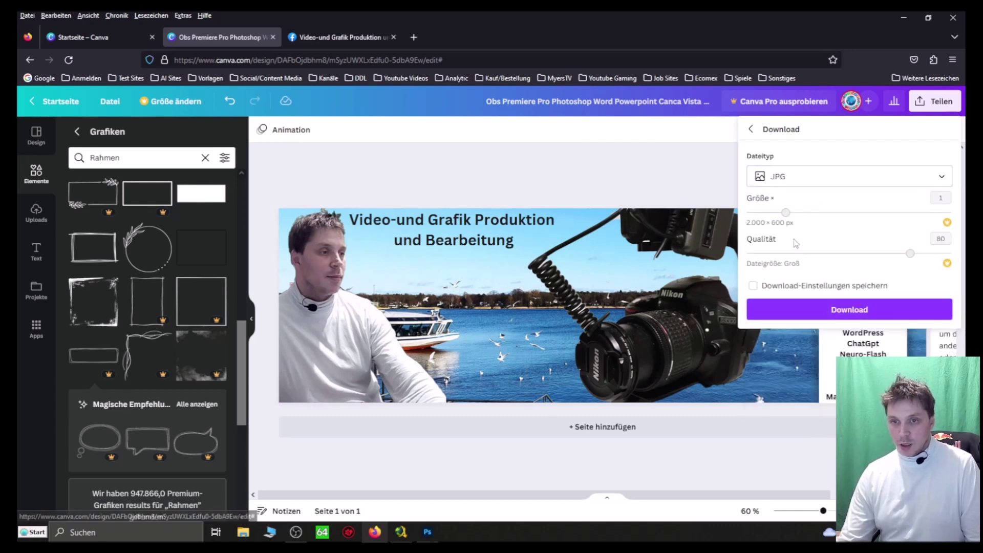
{"action": "left_click", "coordinate": [865, 318]}
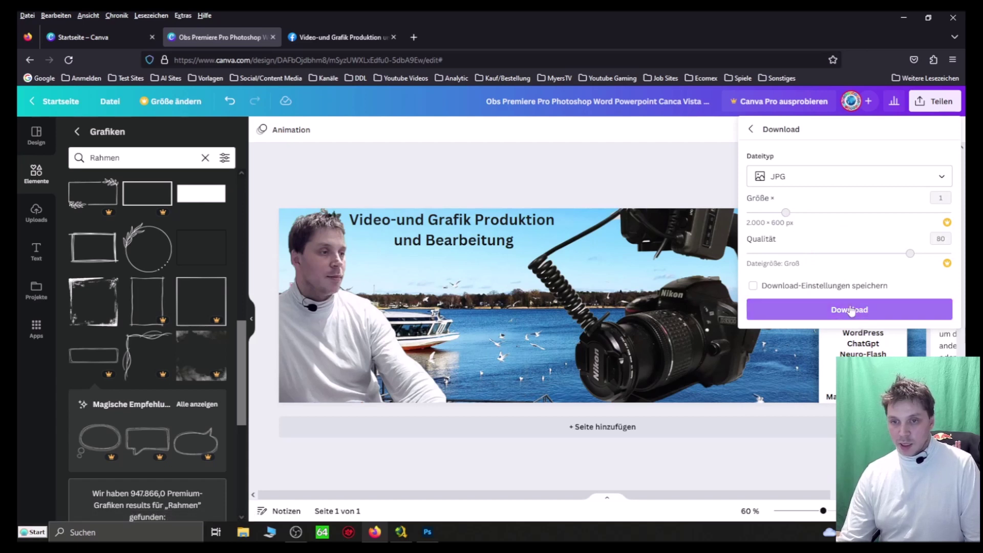
{"action": "left_click", "coordinate": [871, 311]}
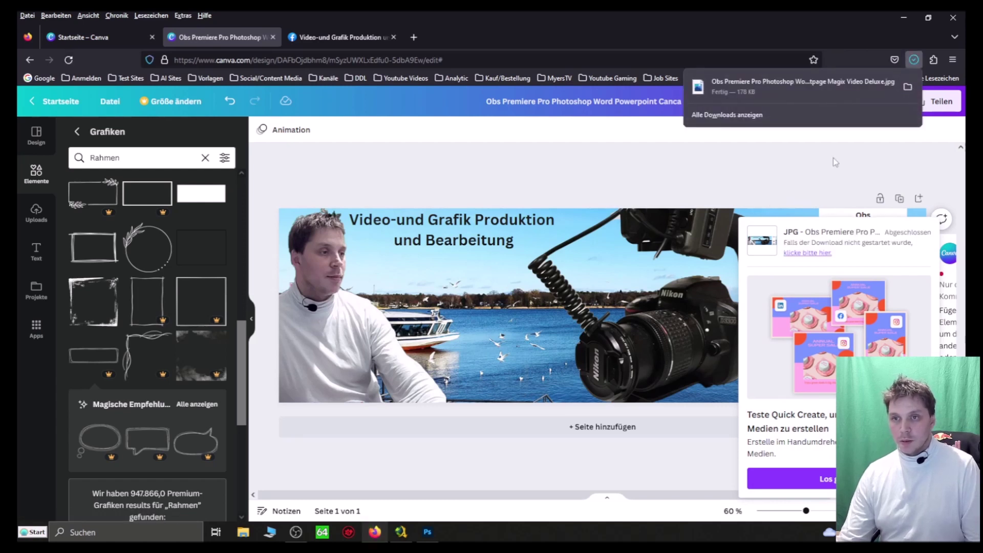
Move the downloaded banner JPG from the Downloads folder to drive F: and open it in the image viewer.
{"action": "left_click", "coordinate": [910, 87]}
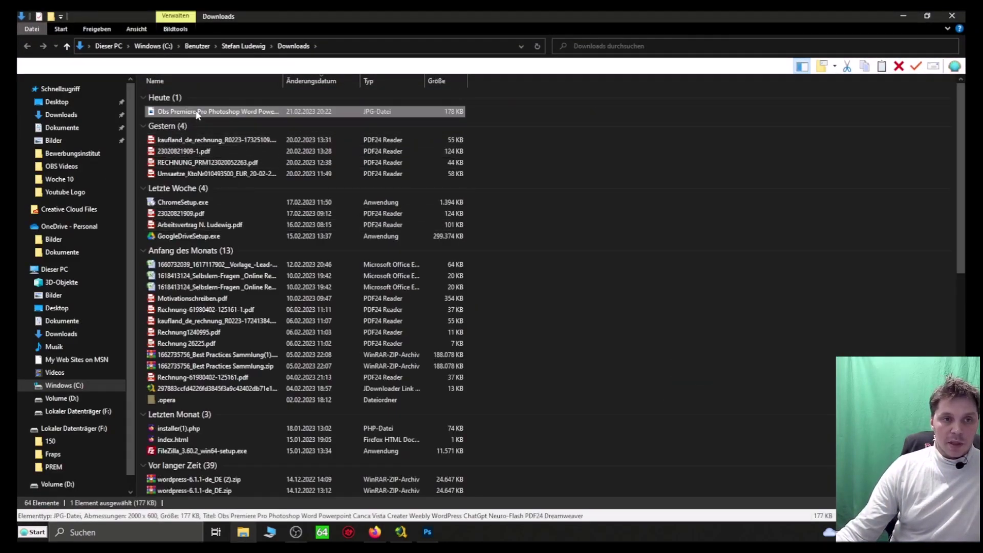
{"action": "key", "text": "shift+F10"}
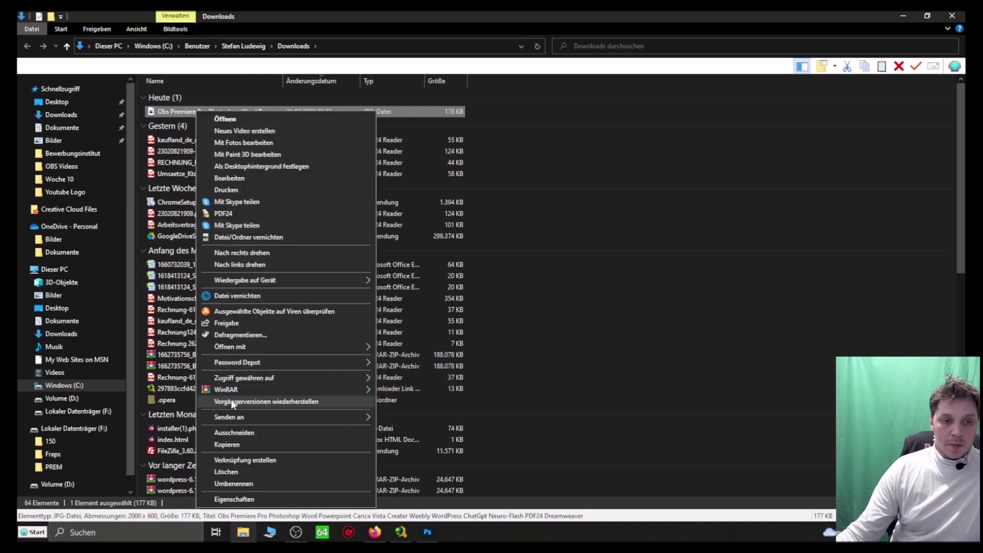
{"action": "left_click", "coordinate": [251, 432]}
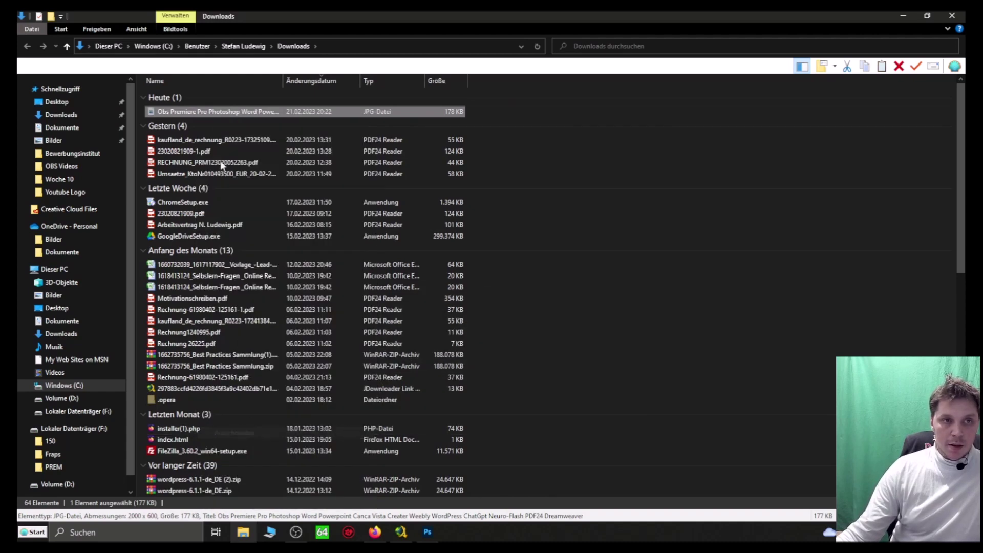
{"action": "left_click", "coordinate": [105, 48]}
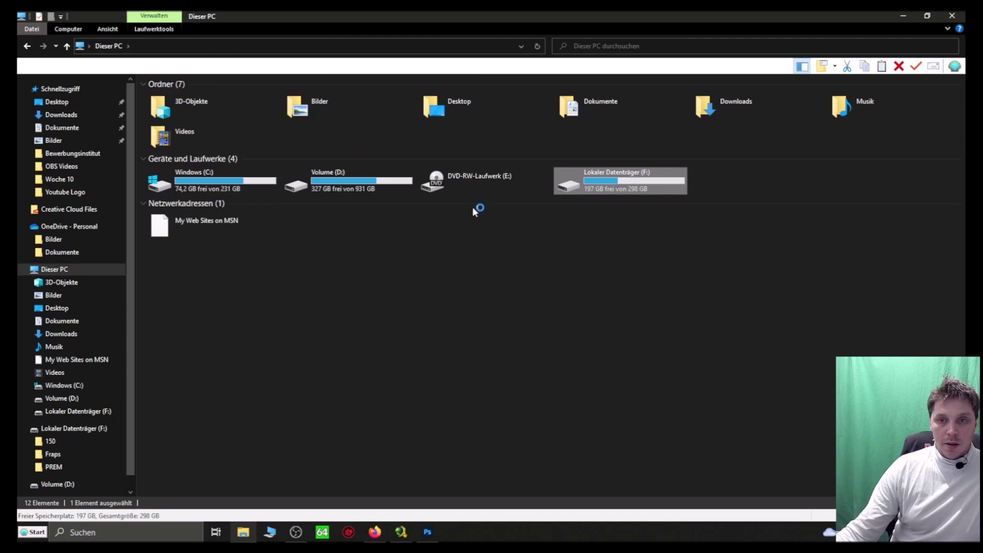
{"action": "key", "text": "Return"}
{"action": "right_click", "coordinate": [521, 303]}
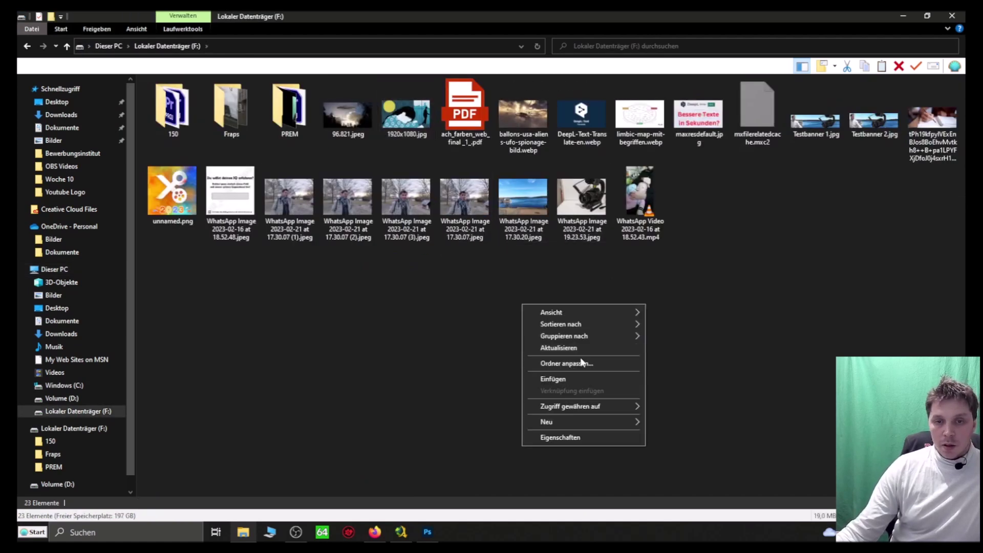
{"action": "left_click", "coordinate": [574, 379]}
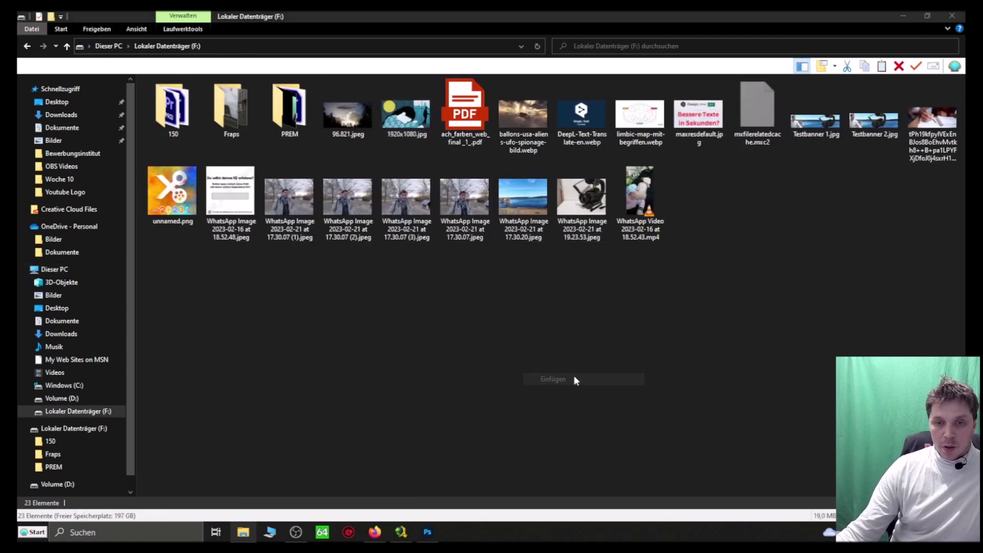
{"action": "double_click", "coordinate": [720, 202]}
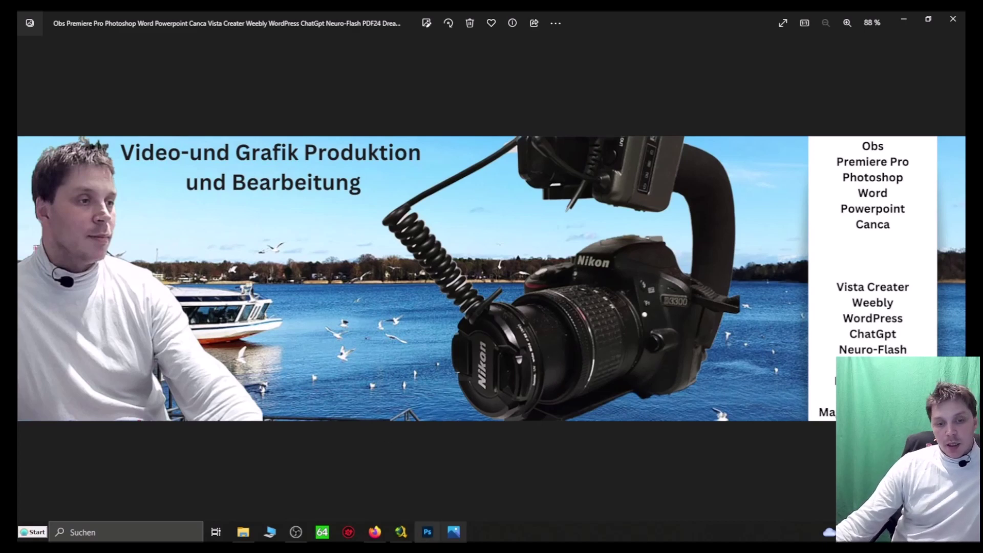
Switch to the Facebook page in Firefox and upload the exported banner JPG from drive F: as the cover photo.
{"action": "left_click", "coordinate": [375, 532]}
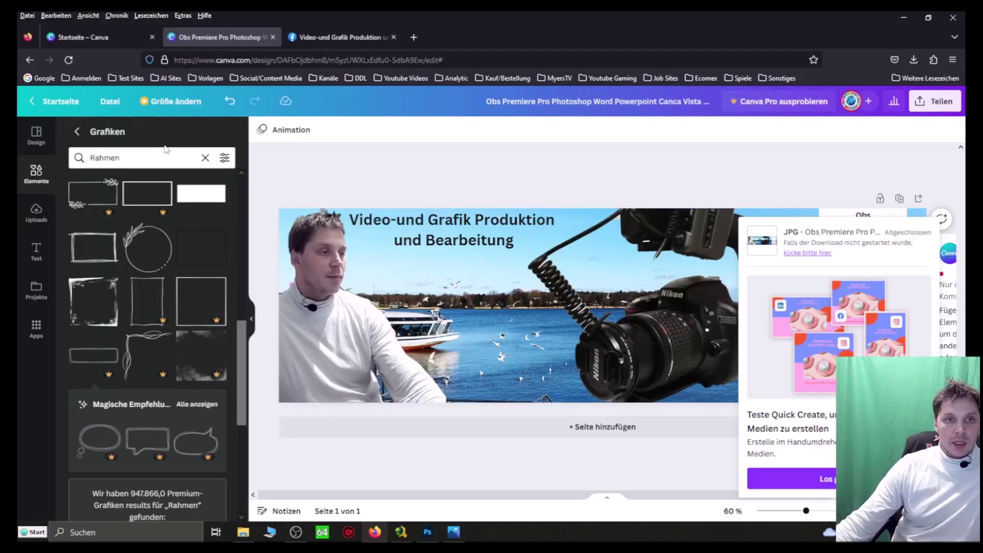
{"action": "left_click", "coordinate": [302, 41]}
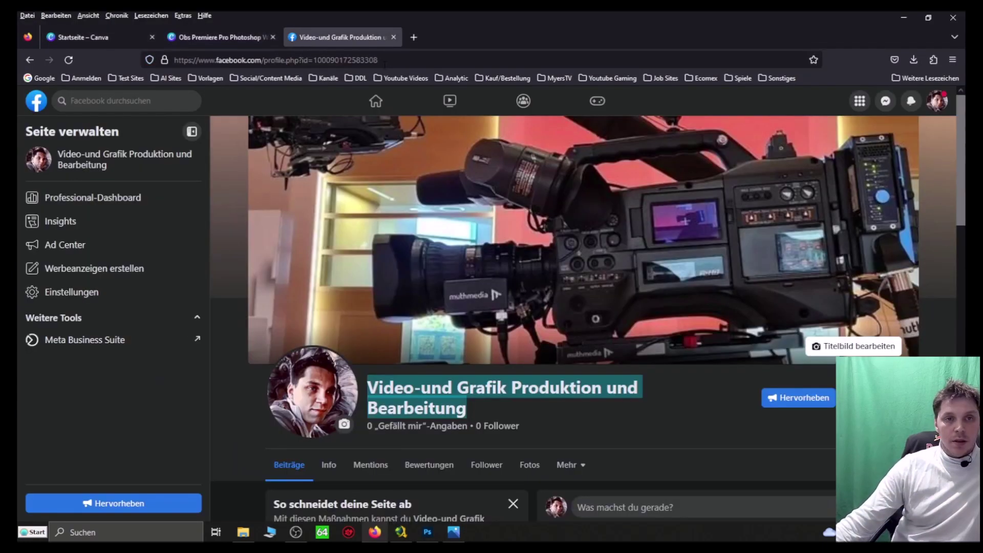
{"action": "left_click", "coordinate": [887, 343]}
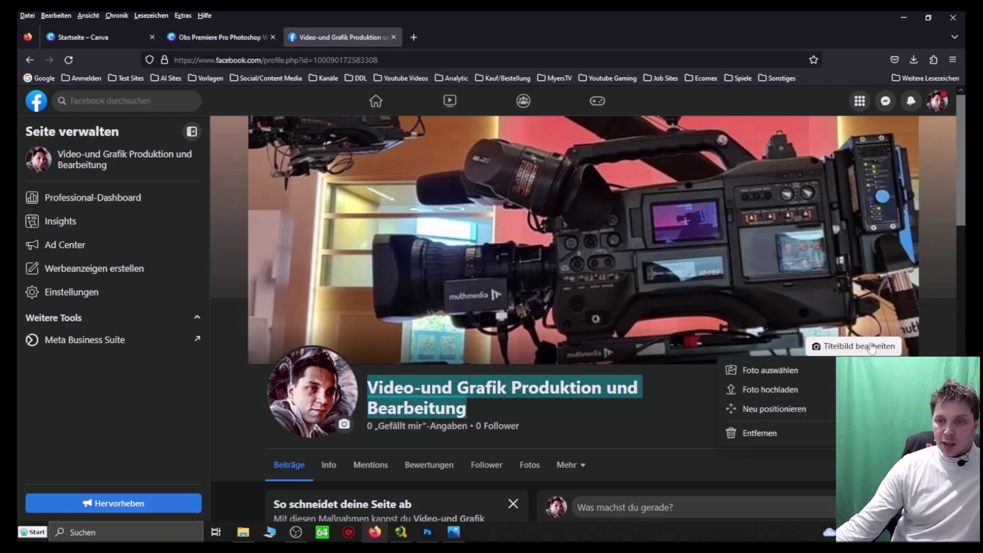
{"action": "left_click", "coordinate": [785, 390]}
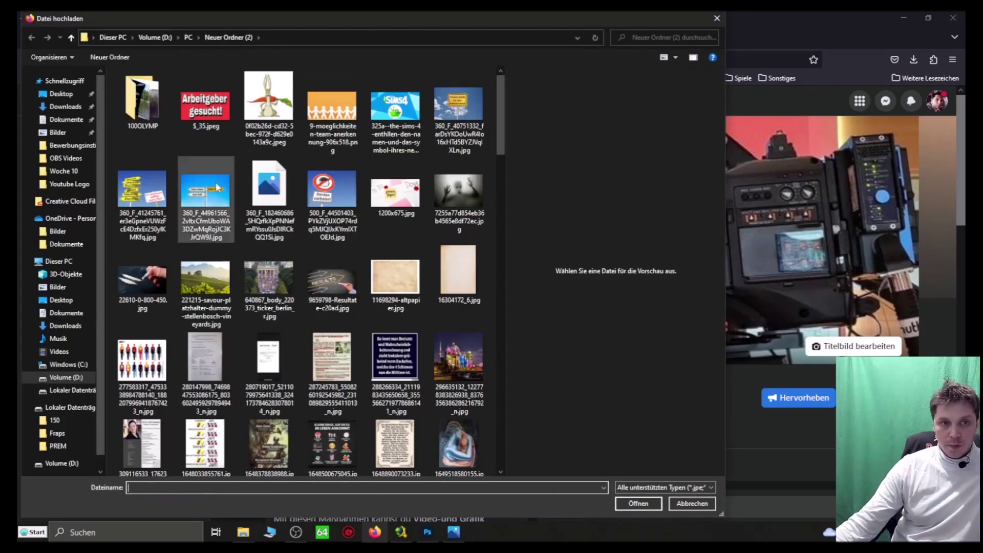
{"action": "left_click", "coordinate": [112, 37]}
{"action": "double_click", "coordinate": [302, 272]}
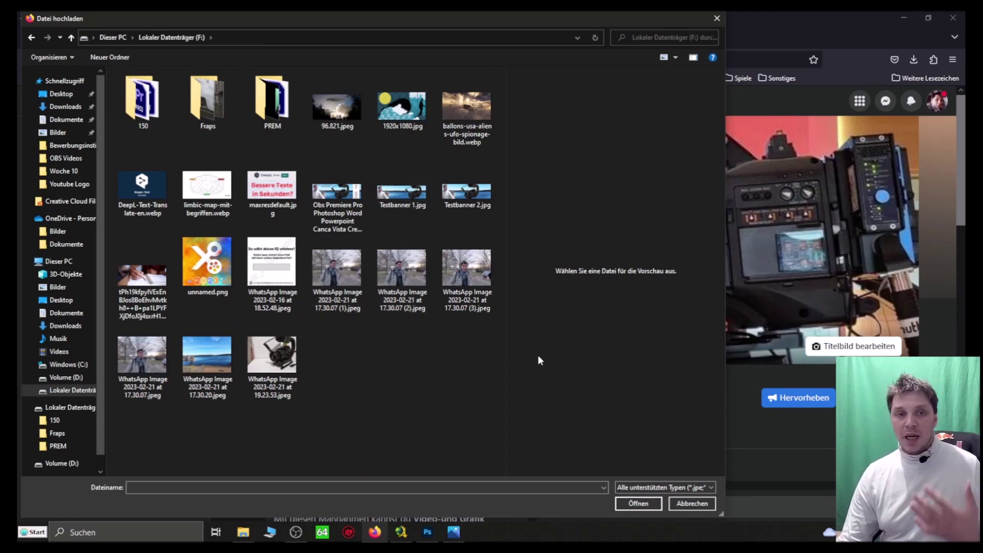
{"action": "double_click", "coordinate": [338, 197]}
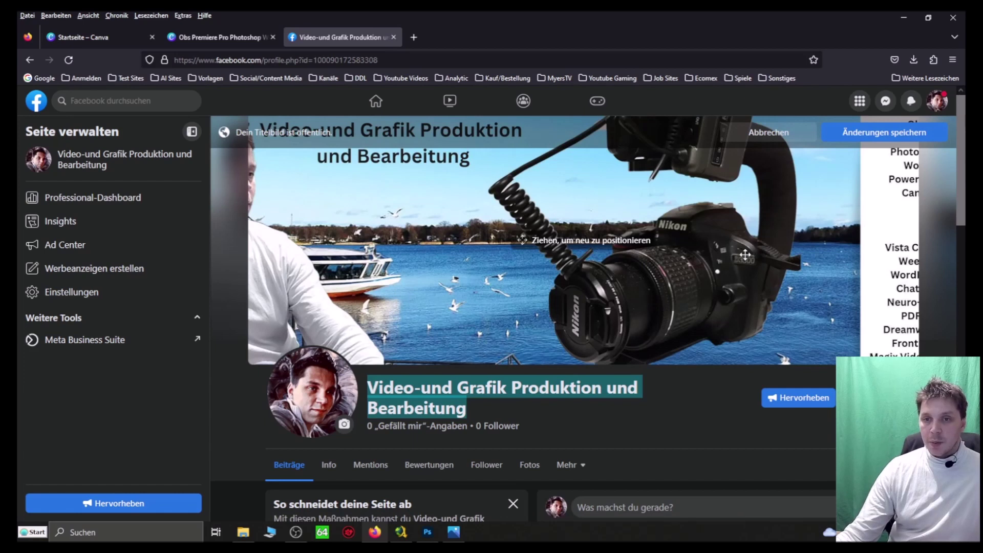
Try repositioning the banner in the cover photo preview, then discard the cover photo change.
{"action": "left_click_drag", "start_coordinate": [485, 235], "coordinate": [522, 289]}
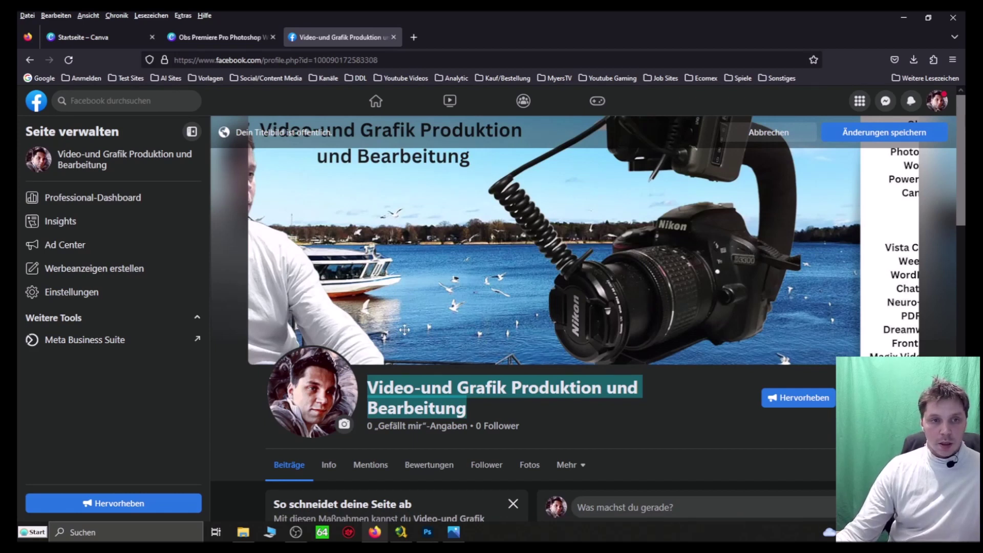
{"action": "left_click_drag", "start_coordinate": [407, 281], "coordinate": [556, 284]}
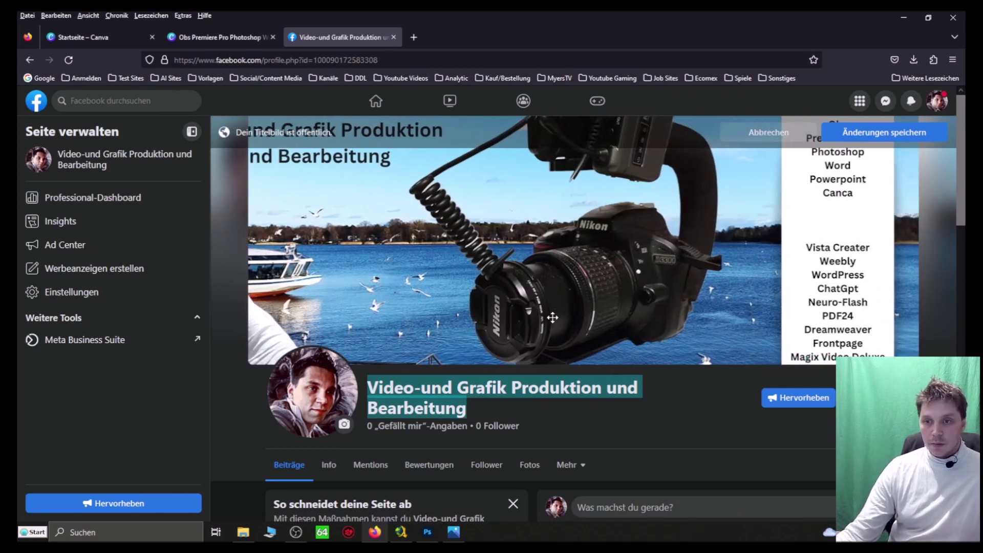
{"action": "left_click_drag", "start_coordinate": [524, 270], "coordinate": [744, 271]}
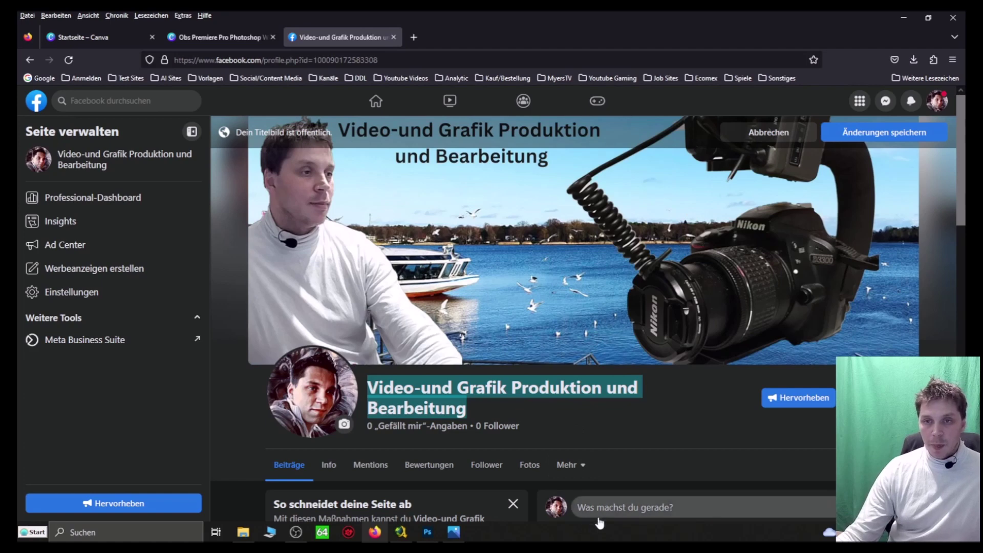
{"action": "left_click", "coordinate": [769, 132]}
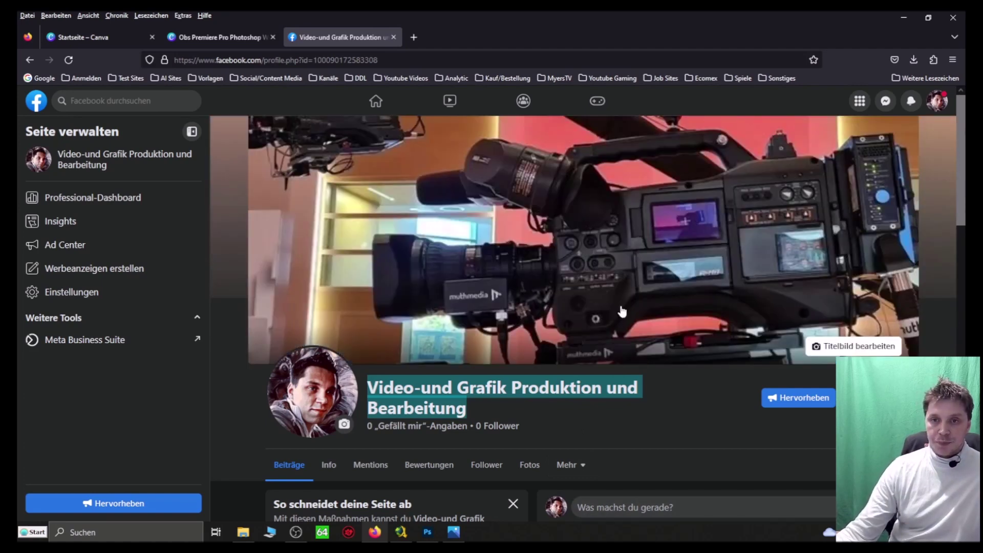
Switch to Photoshop, open the exported banner JPG from drive F: and bring up its Image Size settings.
{"action": "left_click", "coordinate": [433, 536]}
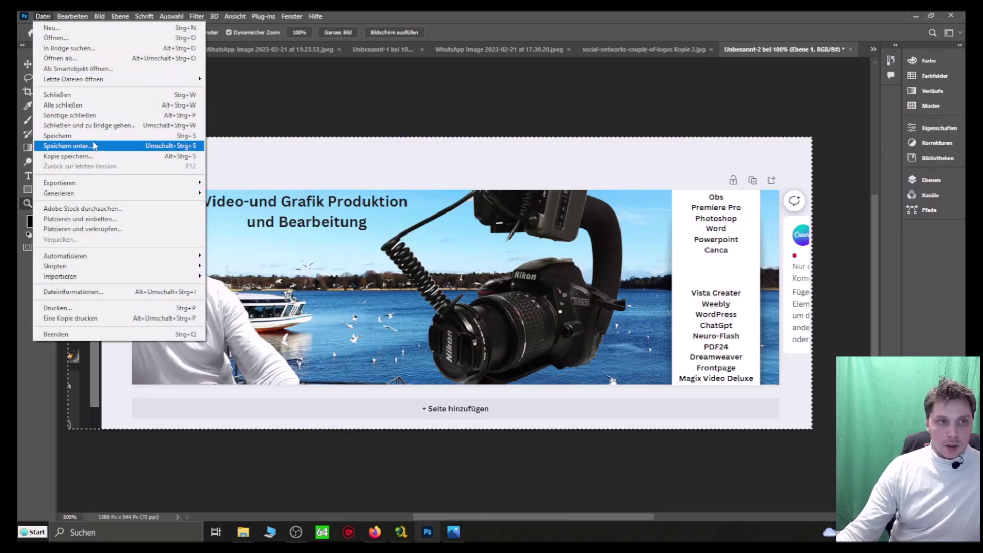
{"action": "left_click", "coordinate": [50, 40]}
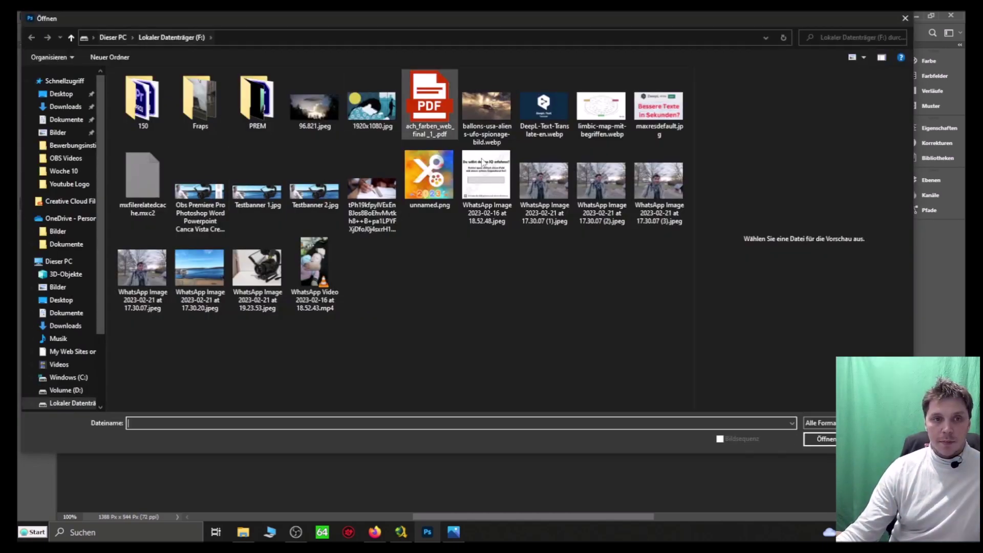
{"action": "double_click", "coordinate": [188, 195]}
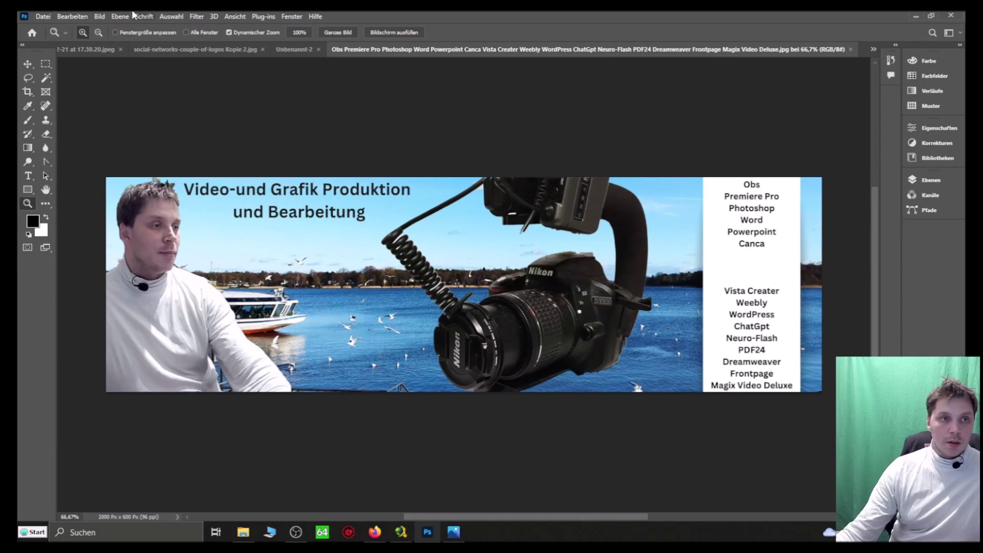
{"action": "left_click", "coordinate": [99, 16]}
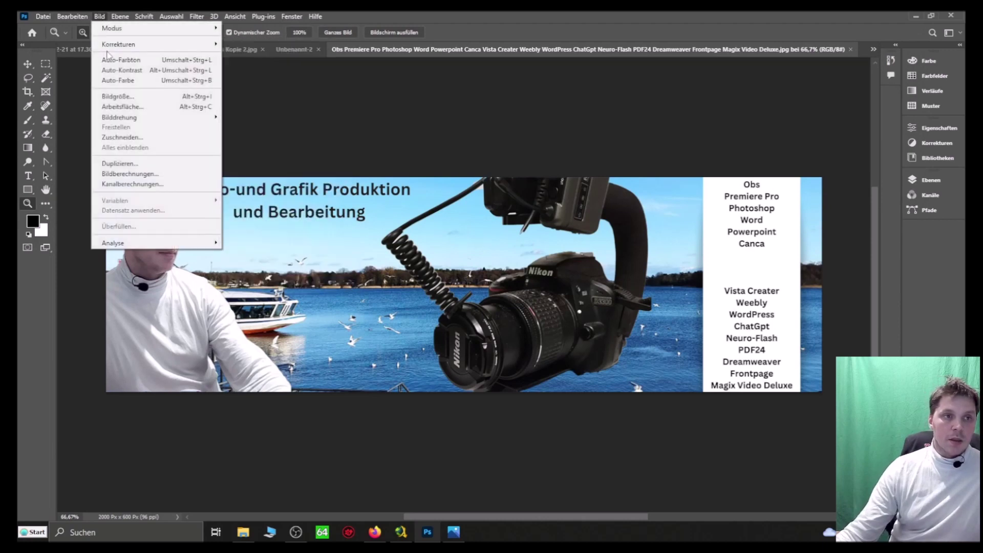
{"action": "left_click", "coordinate": [132, 101]}
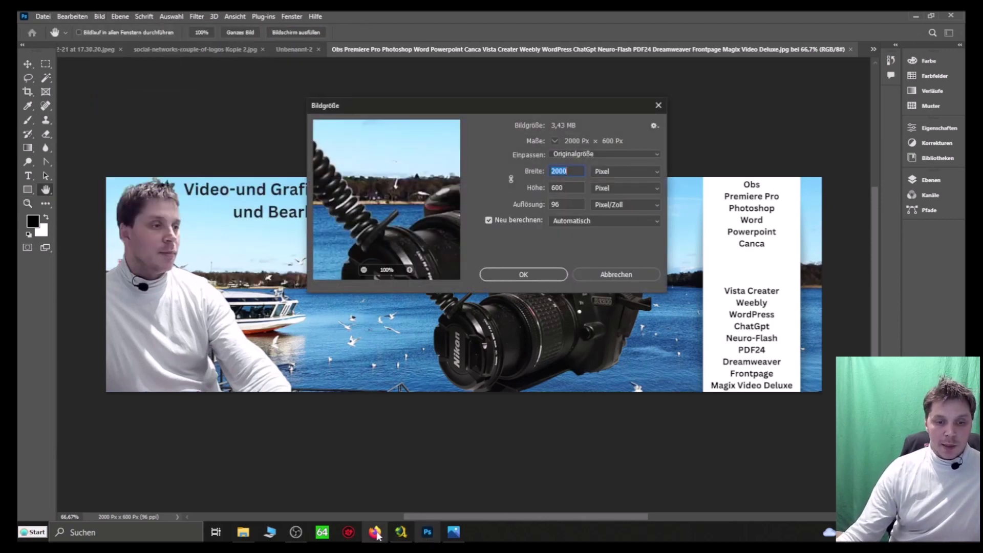
Switch to Firefox and search Google in a new tab for "Titelbild Facebook größe".
{"action": "left_click", "coordinate": [375, 533]}
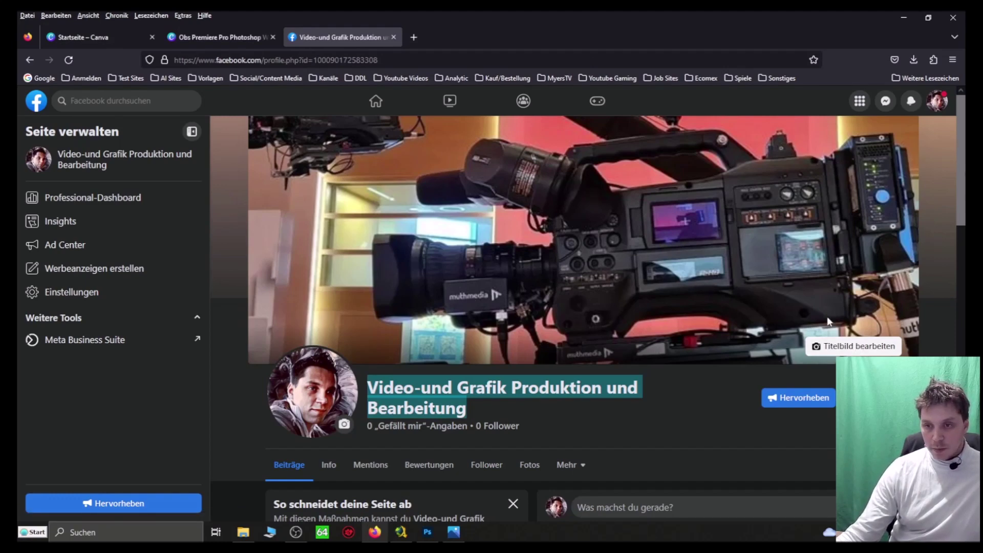
{"action": "left_click", "coordinate": [414, 36]}
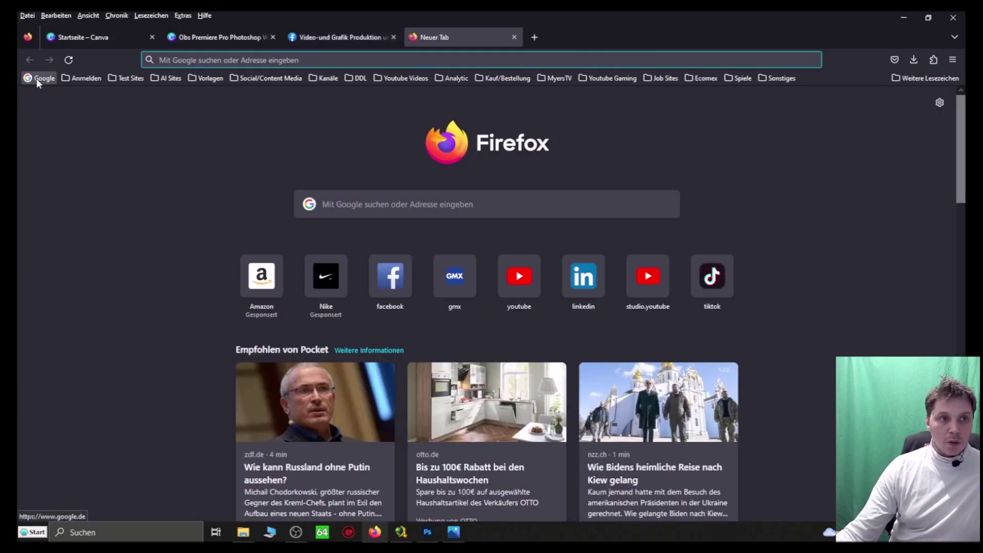
{"action": "left_click", "coordinate": [36, 78]}
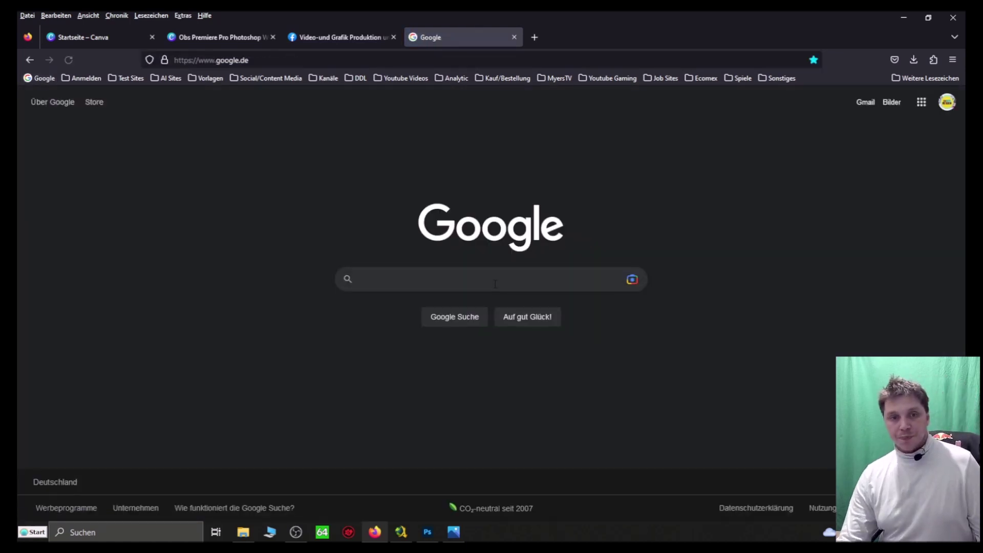
{"action": "left_click", "coordinate": [495, 284]}
{"action": "type", "text": "Tite"}
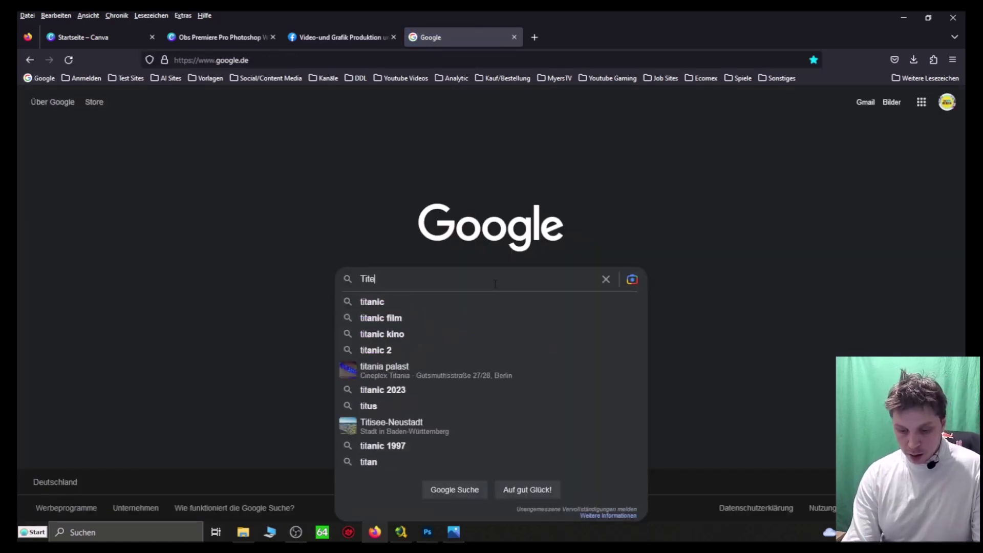
{"action": "type", "text": "lbild "}
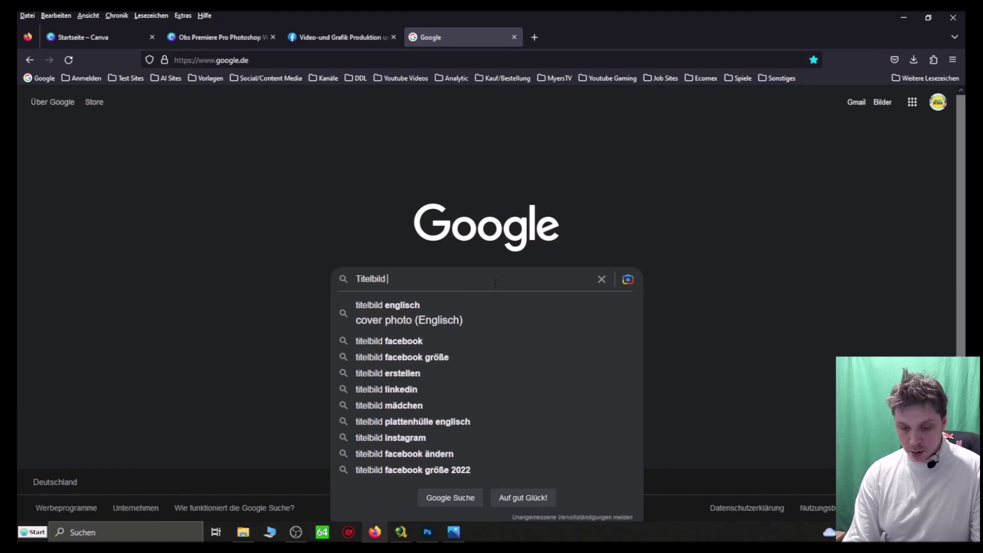
{"action": "type", "text": "Facebi"}
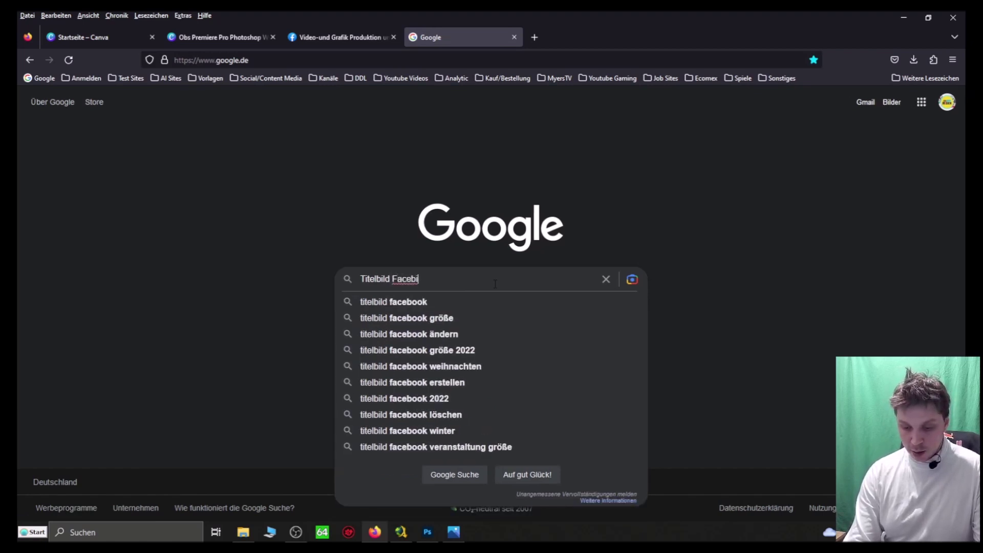
{"action": "key", "text": "BackSpace"}
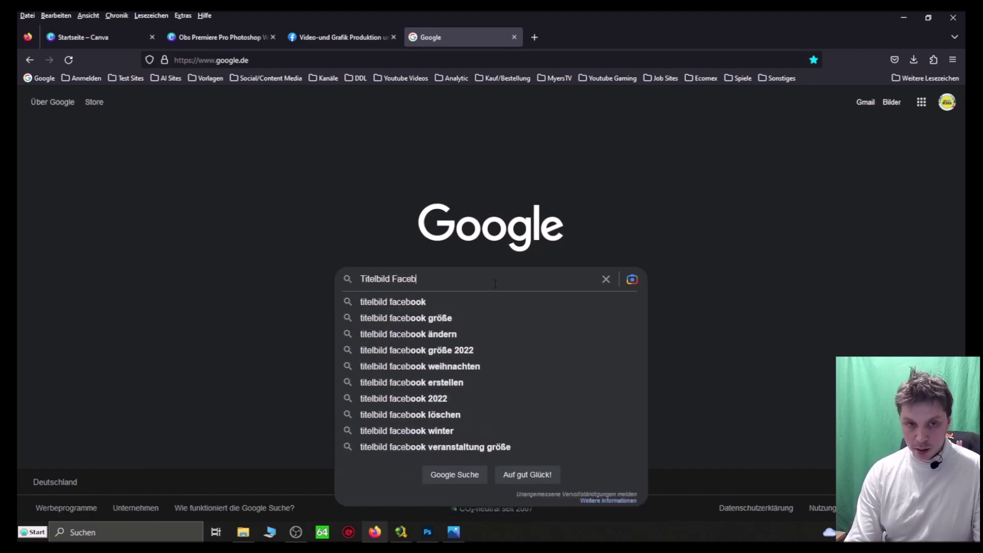
{"action": "type", "text": "o"}
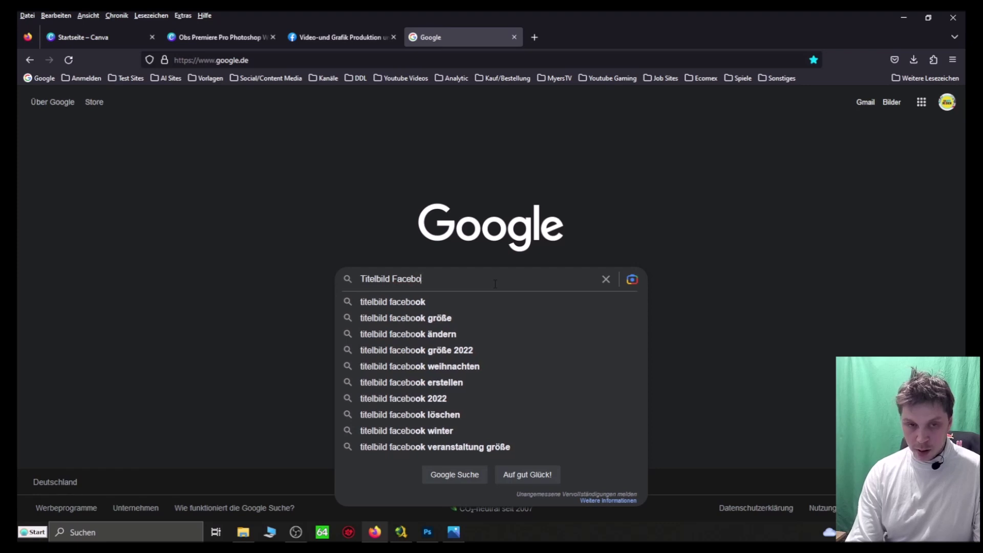
{"action": "type", "text": "ok grö"}
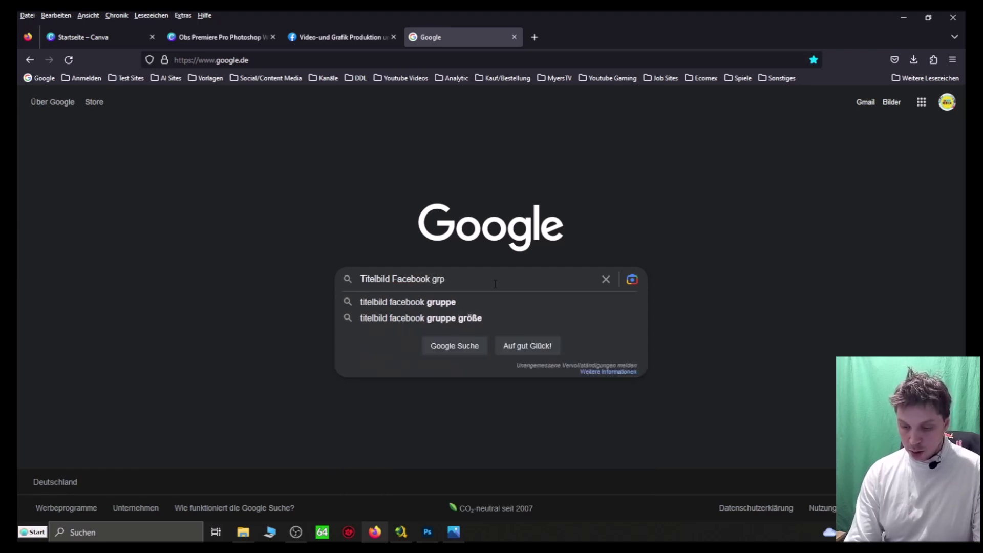
{"action": "type", "text": "ße"}
{"action": "key", "text": "Return"}
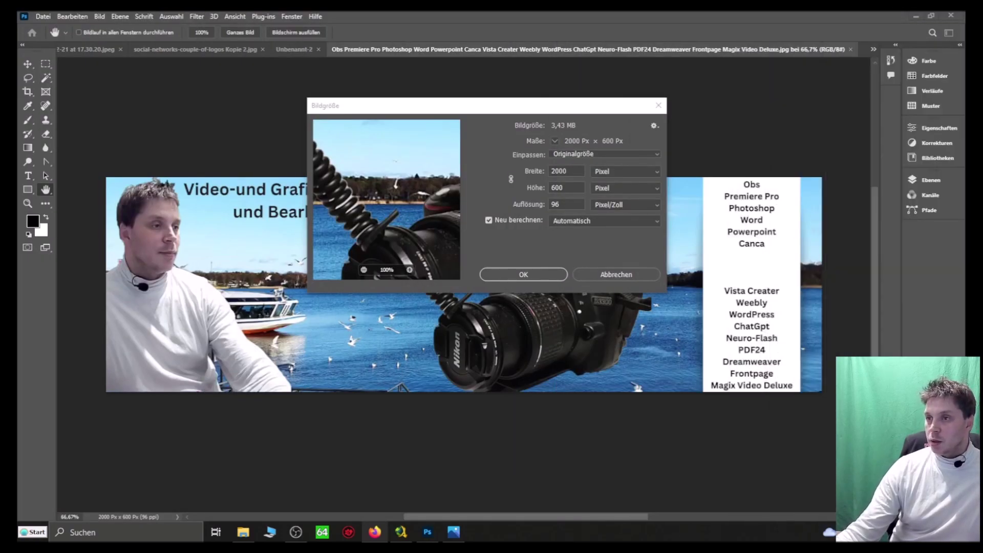
Try resizing the banner in Photoshop to 851 × 315 pixels with unlinked proportions, then undo the resize.
{"action": "left_click", "coordinate": [574, 171]}
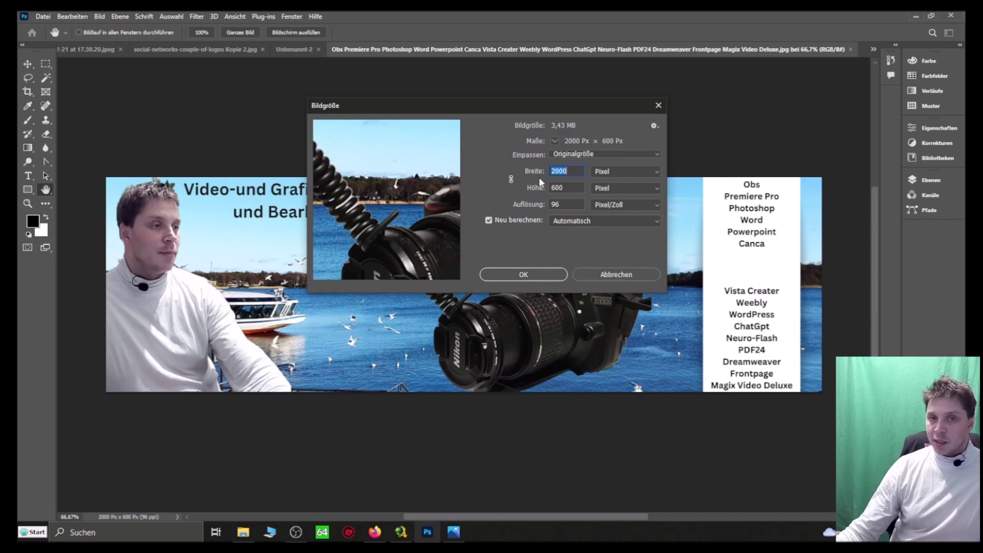
{"action": "type", "text": "851"}
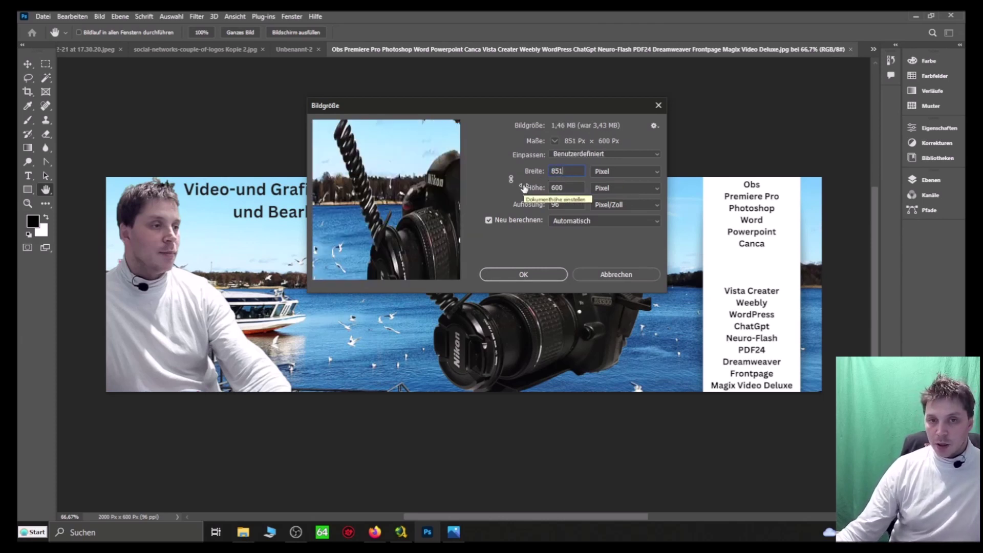
{"action": "left_click", "coordinate": [569, 187]}
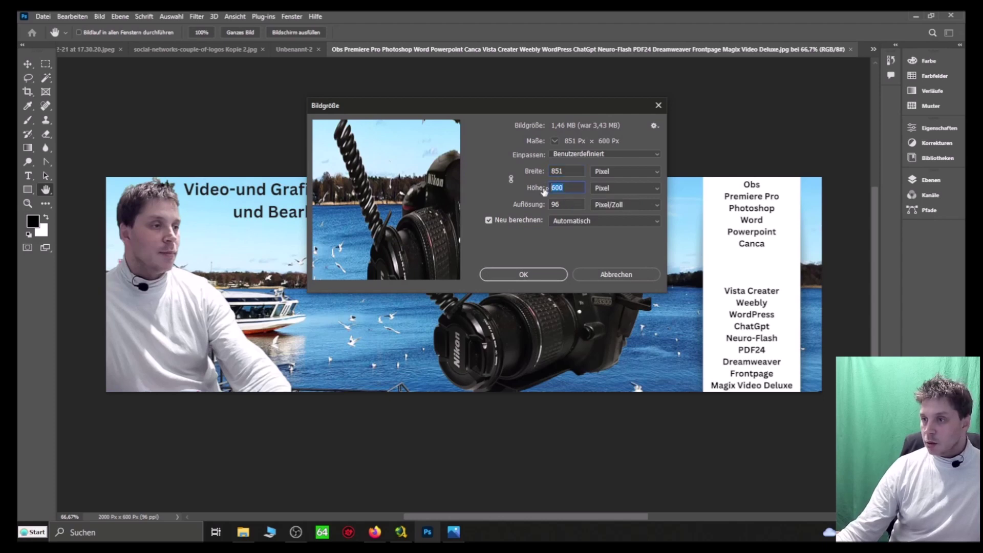
{"action": "type", "text": "315"}
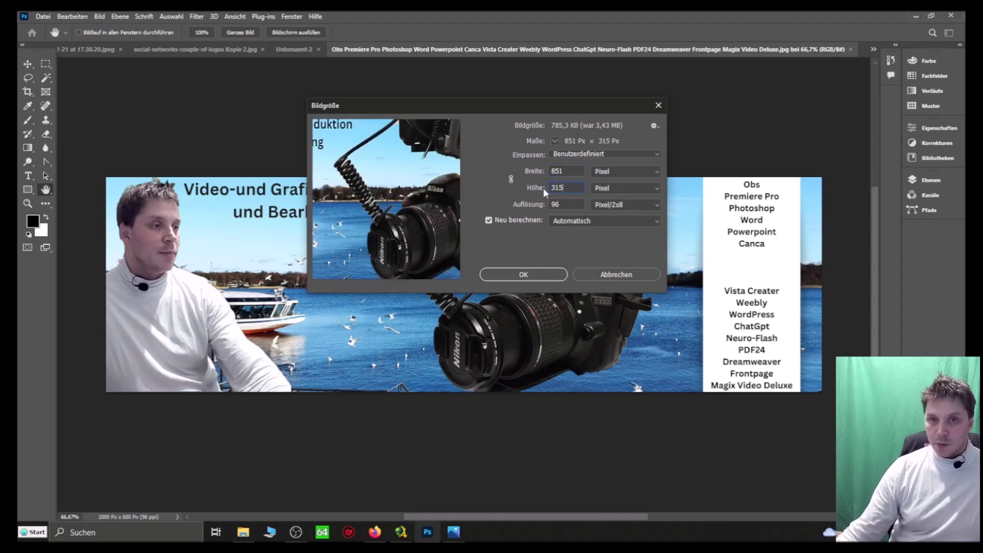
{"action": "key", "text": "Return"}
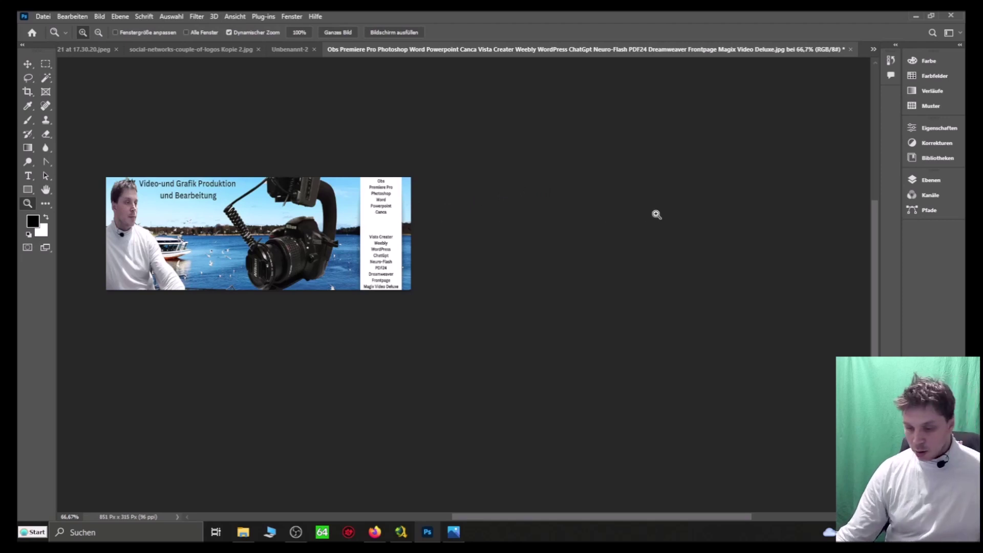
{"action": "key", "text": "ctrl+z"}
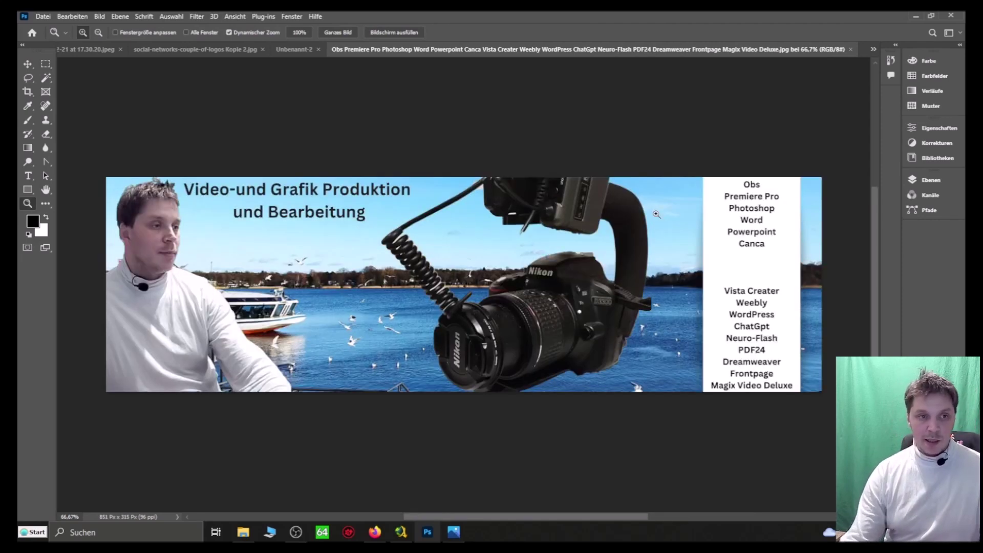
Resize the banner image to a width of 851 pixels with width and height linked.
{"action": "left_click", "coordinate": [100, 16]}
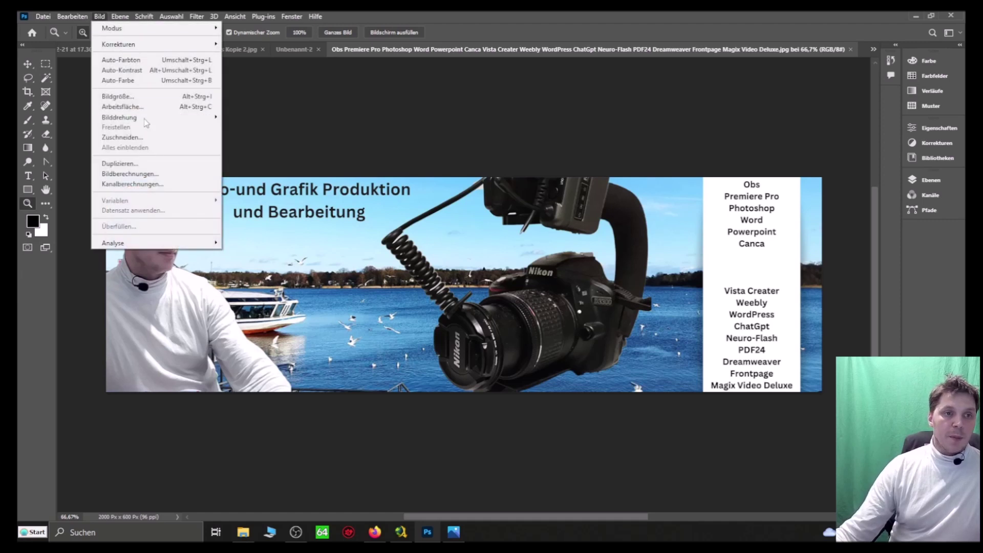
{"action": "left_click", "coordinate": [121, 96]}
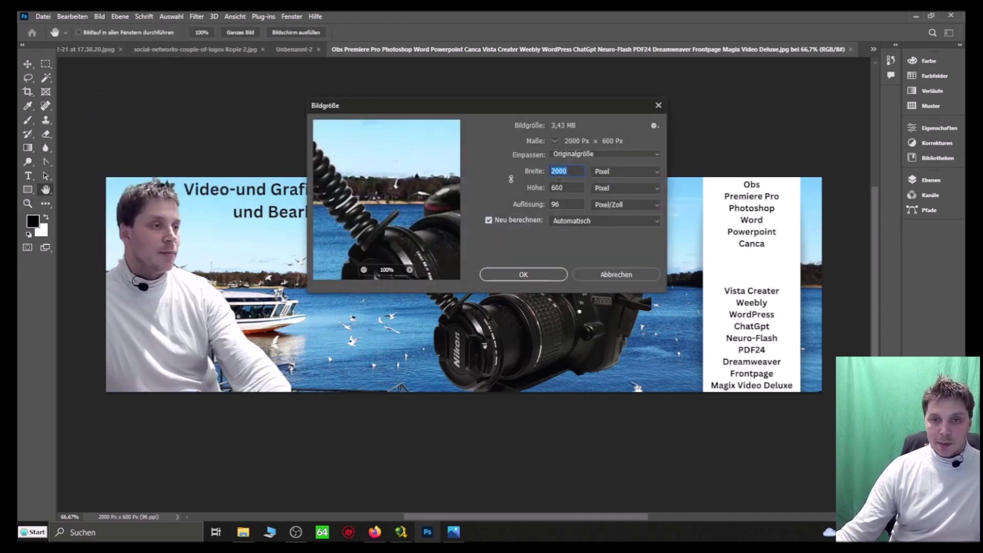
{"action": "left_click", "coordinate": [511, 178]}
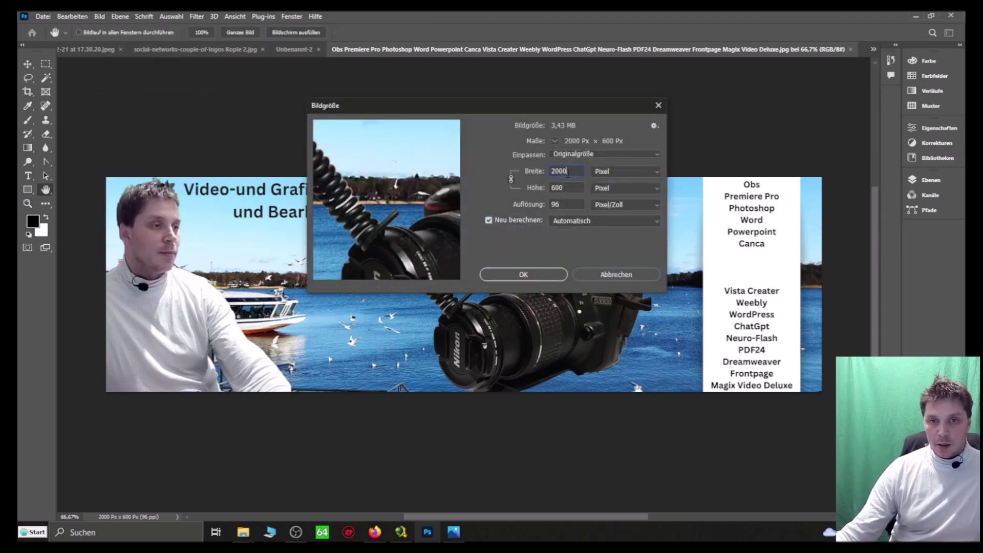
{"action": "type", "text": "851"}
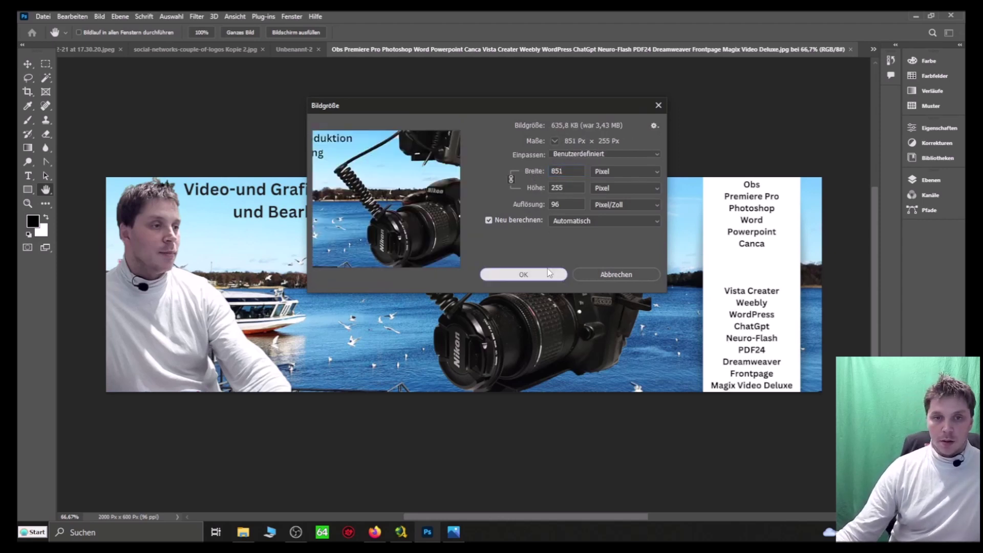
{"action": "left_click", "coordinate": [523, 274]}
{"action": "key", "text": "z"}
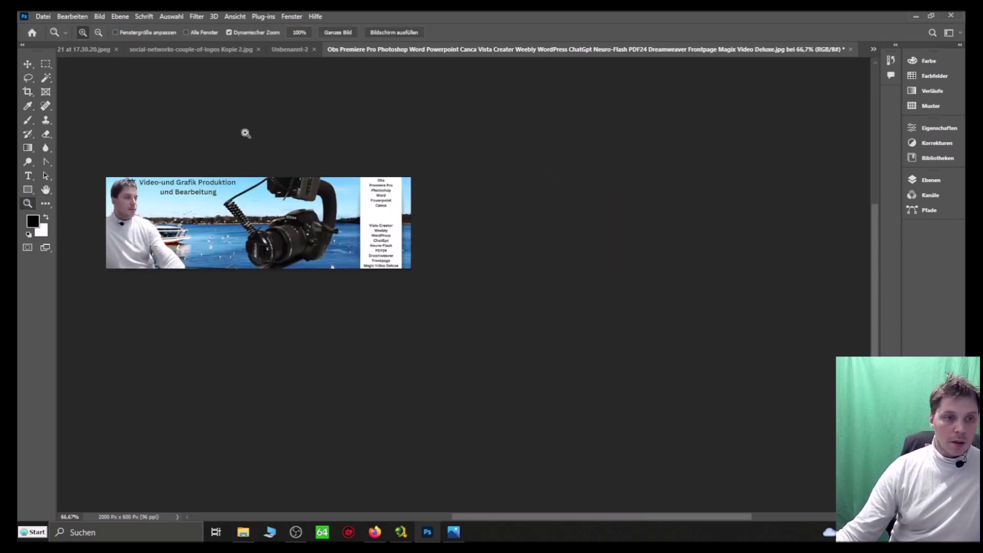
Save the resized banner on drive F: as a JPEG with "Test 1" appended to its file name, at maximum quality 12.
{"action": "left_click", "coordinate": [46, 17]}
{"action": "left_click", "coordinate": [75, 147]}
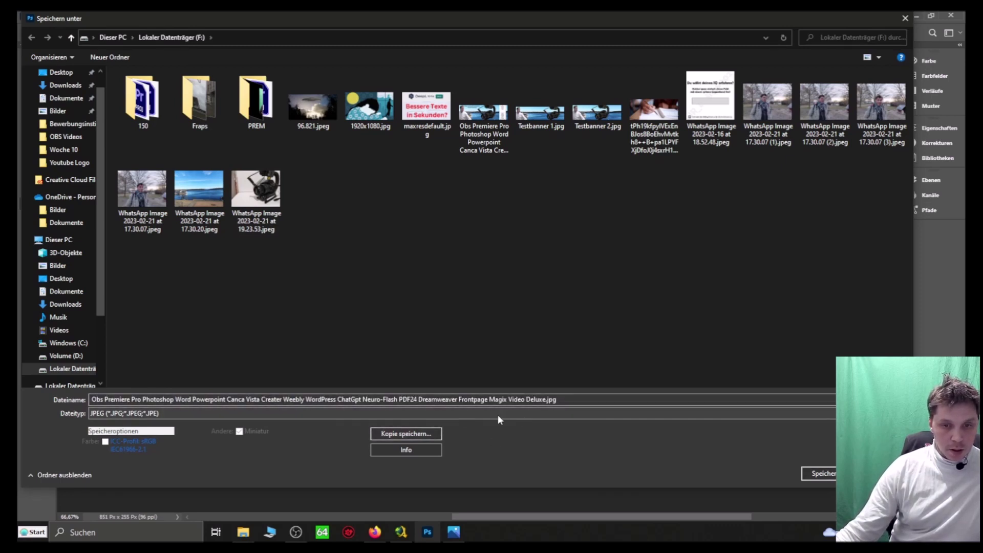
{"action": "key", "text": "ctrl+a"}
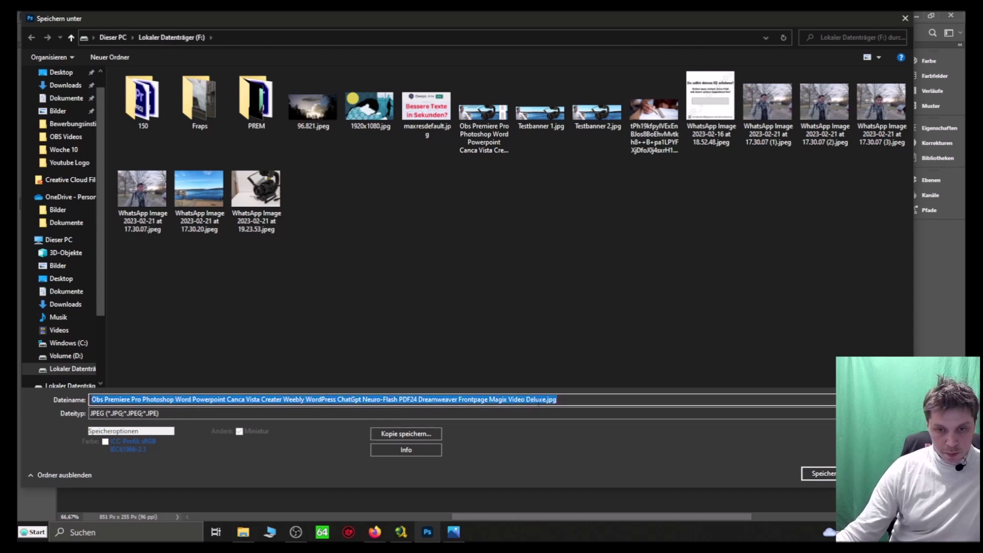
{"action": "left_click", "coordinate": [546, 399]}
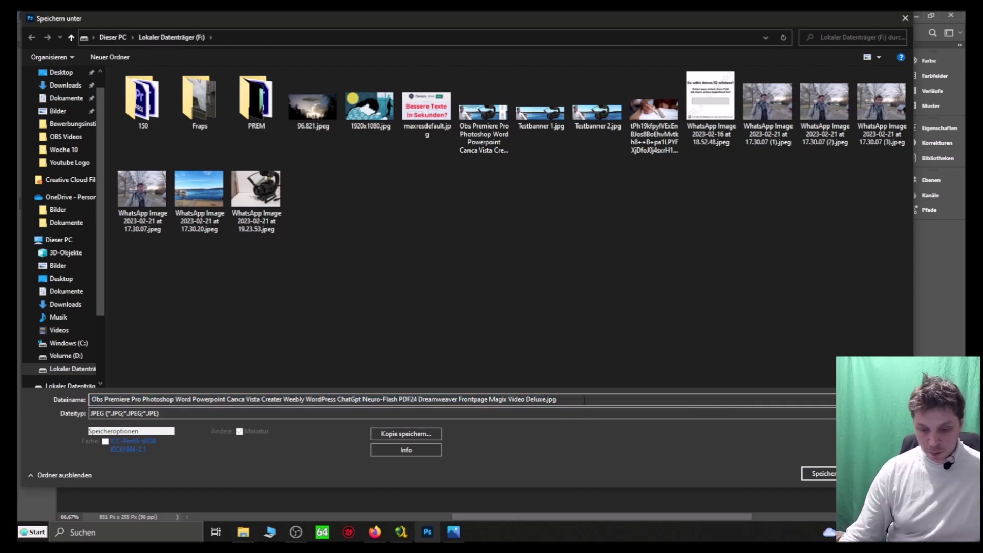
{"action": "type", "text": "Test 1"}
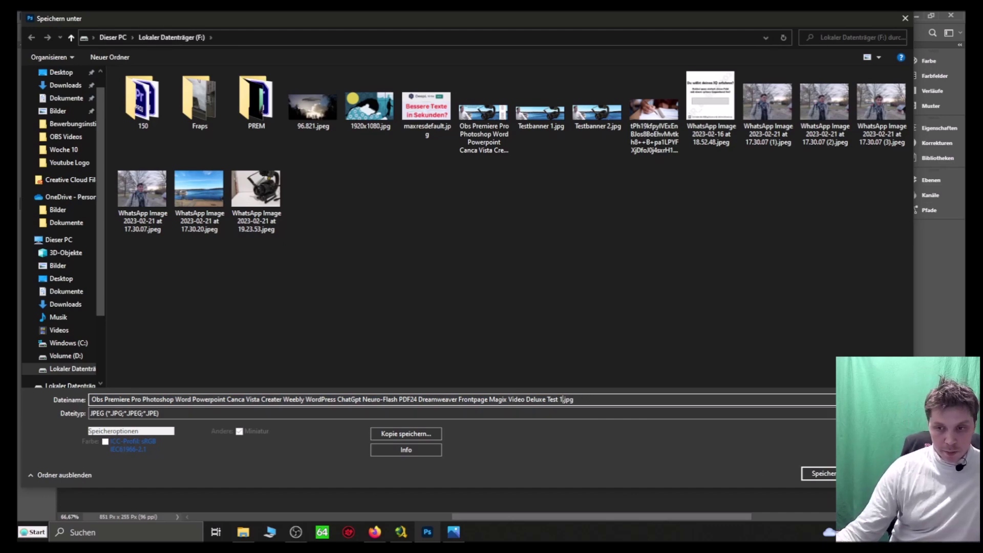
{"action": "key", "text": "Return"}
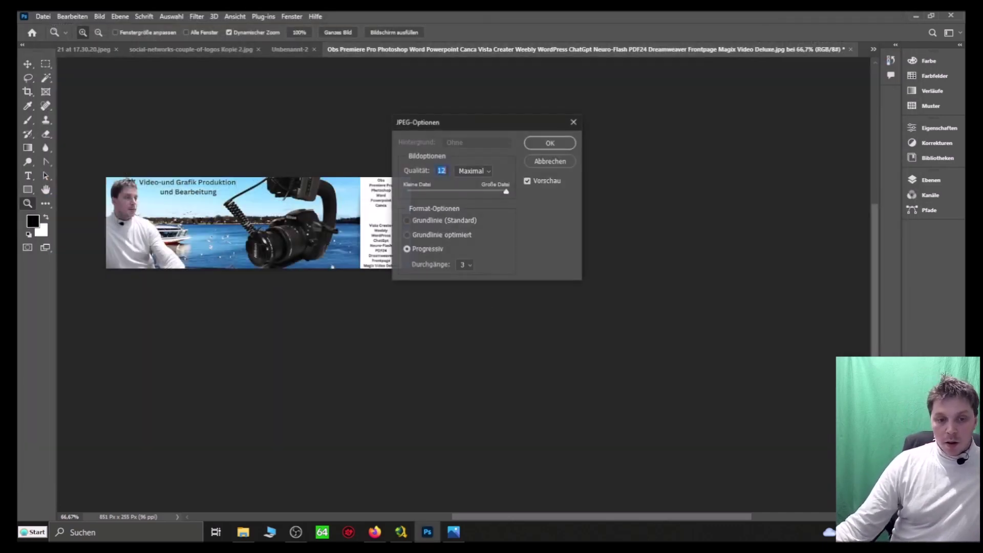
{"action": "left_click", "coordinate": [536, 147]}
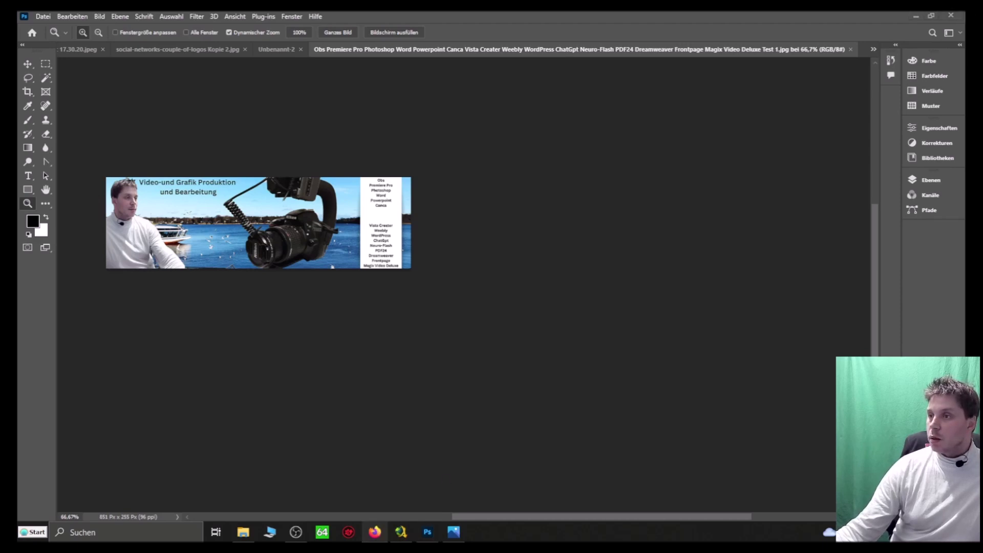
Switch to Firefox and try the "Test 1" banner as the Facebook page's cover photo, repositioning it to show its left part.
{"action": "key", "text": "alt+Tab"}
{"action": "double_click", "coordinate": [315, 134]}
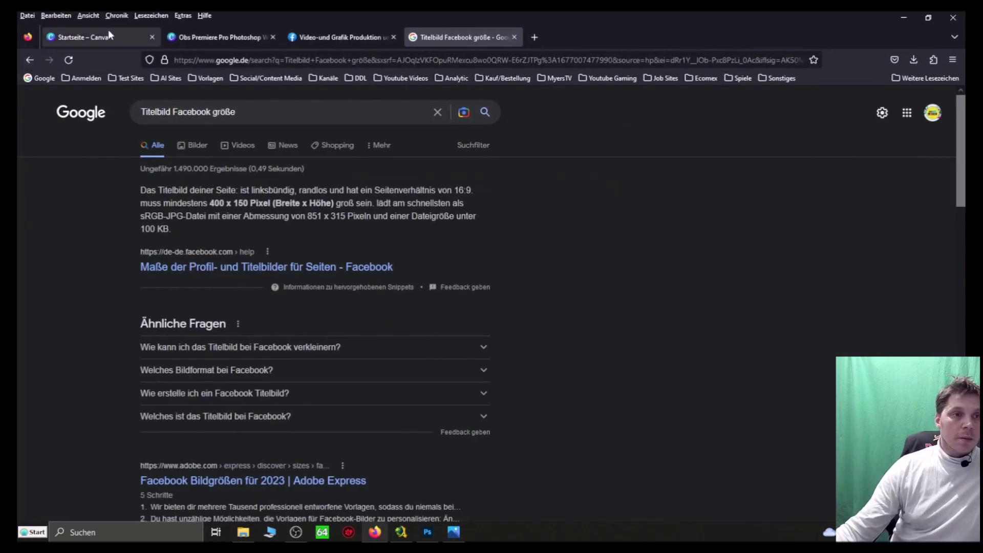
{"action": "left_click", "coordinate": [332, 35]}
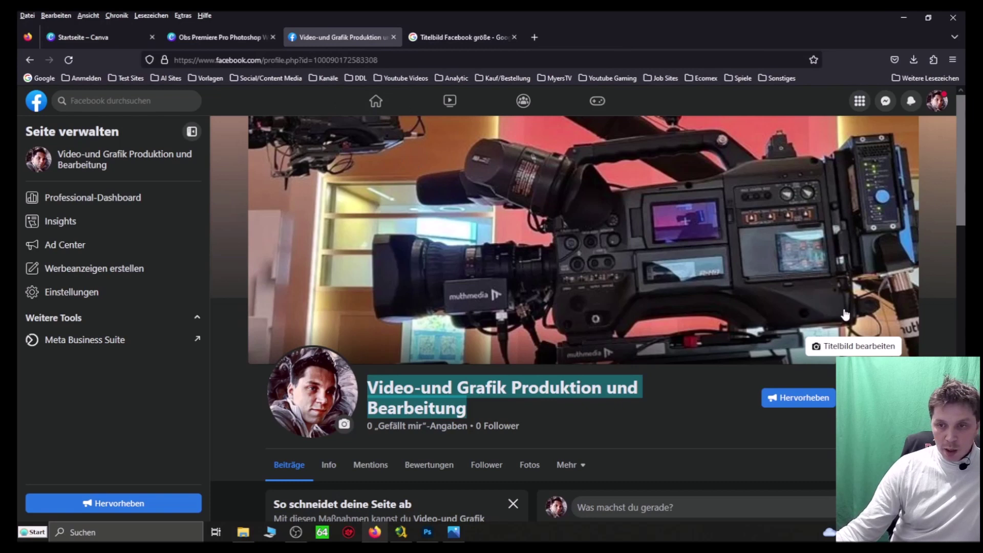
{"action": "left_click", "coordinate": [854, 347]}
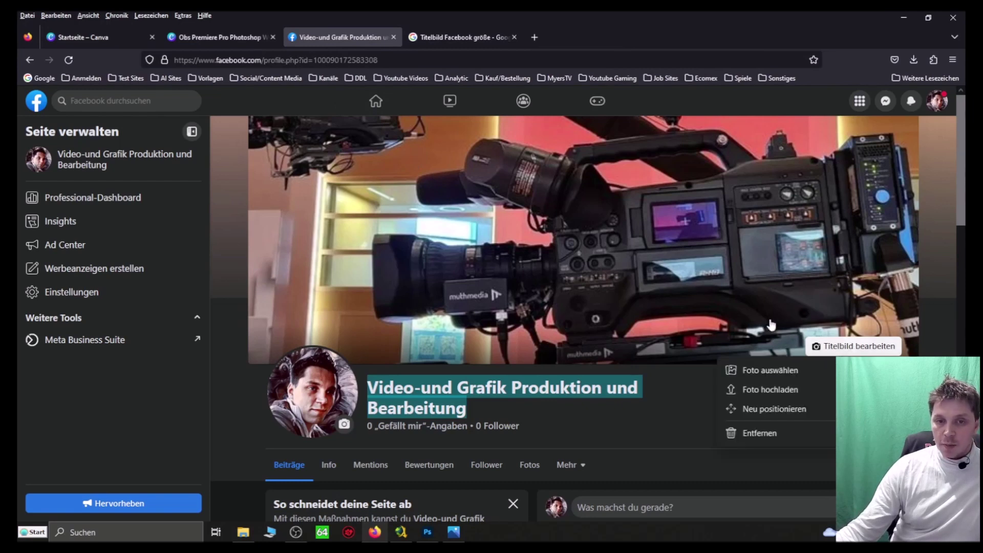
{"action": "left_click", "coordinate": [817, 389]}
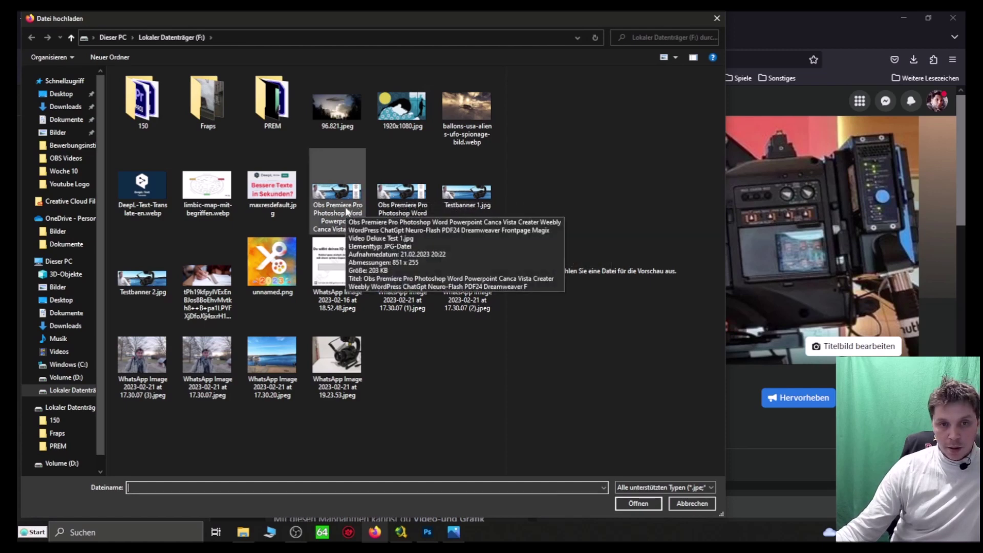
{"action": "double_click", "coordinate": [338, 192]}
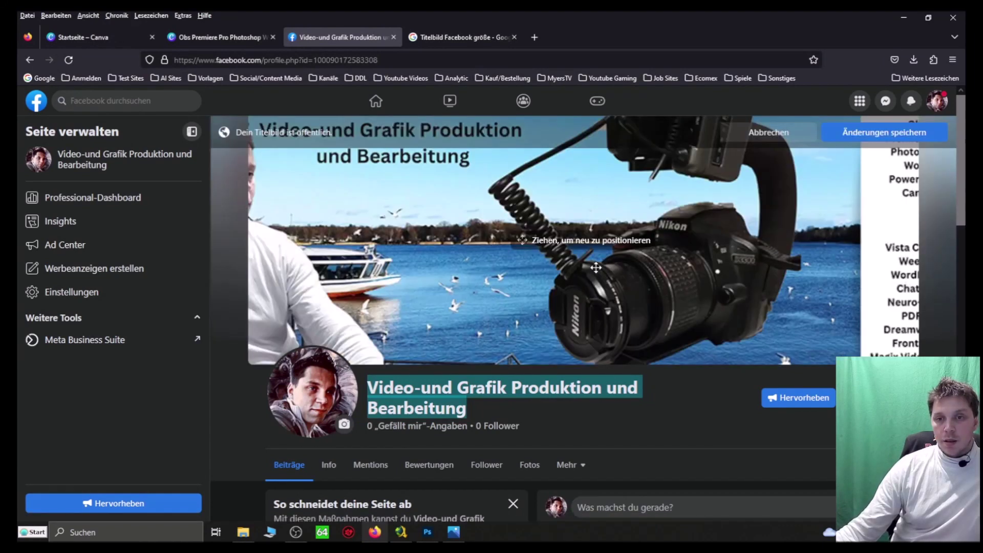
{"action": "left_click_drag", "start_coordinate": [603, 268], "coordinate": [738, 307]}
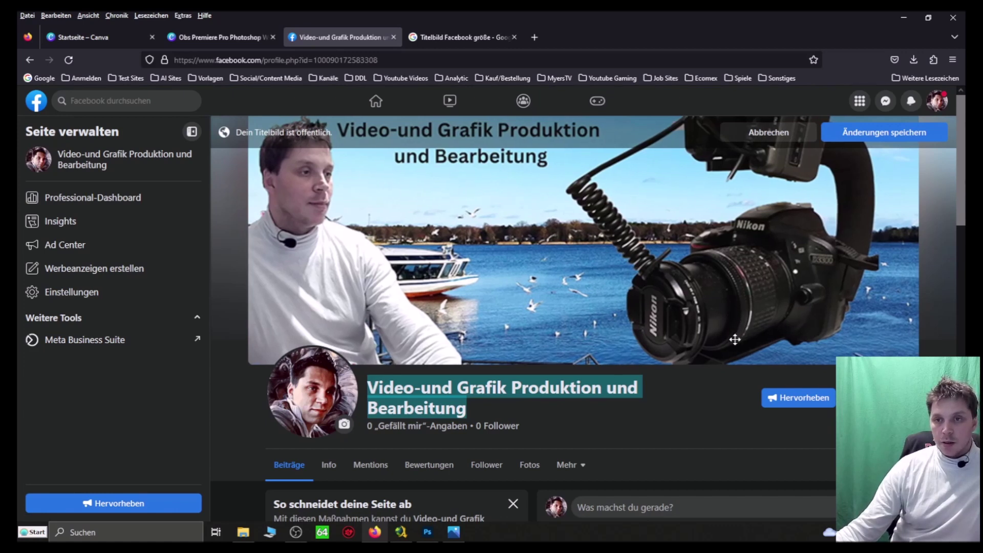
{"action": "left_click_drag", "start_coordinate": [738, 318], "coordinate": [895, 304]}
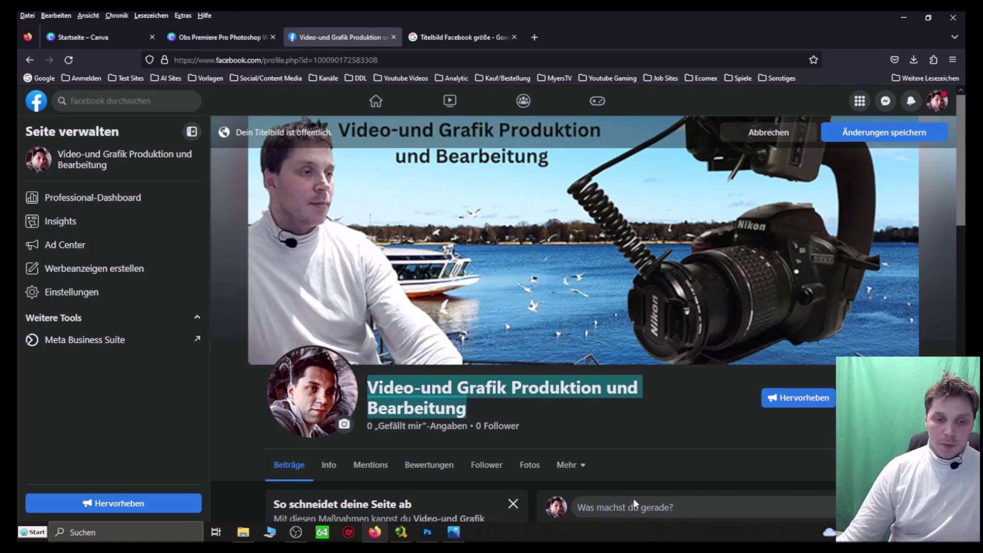
Switch to Photoshop, crop off the white program list and the strip beside it, leaving about 706 × 255 pixels, and save the file.
{"action": "left_click", "coordinate": [428, 532]}
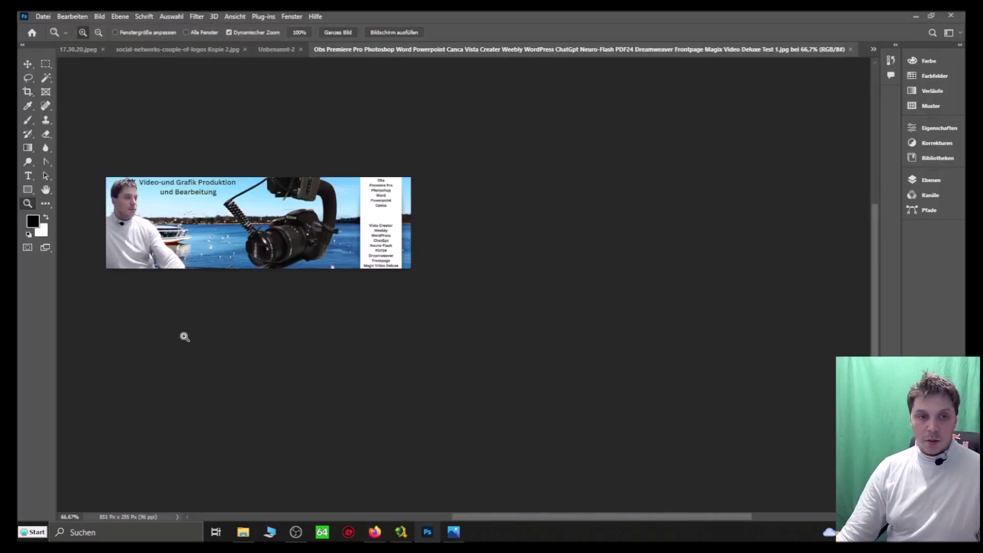
{"action": "left_click", "coordinate": [46, 63]}
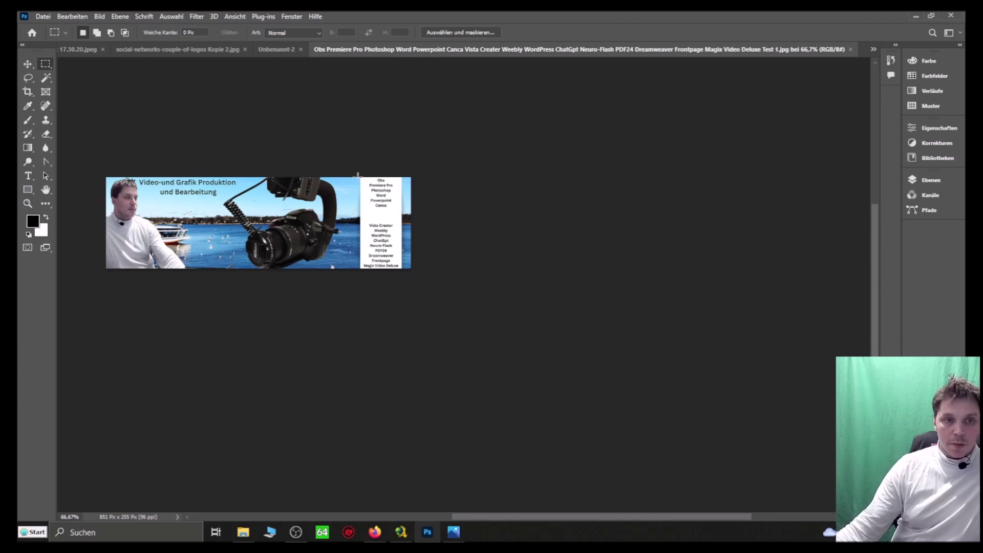
{"action": "left_click_drag", "start_coordinate": [359, 177], "coordinate": [67, 282]}
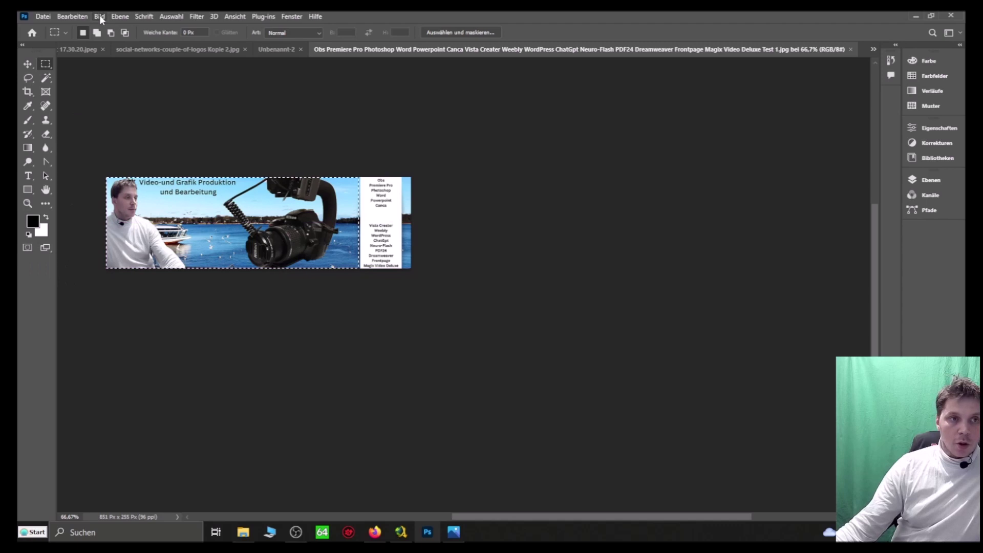
{"action": "left_click", "coordinate": [99, 16]}
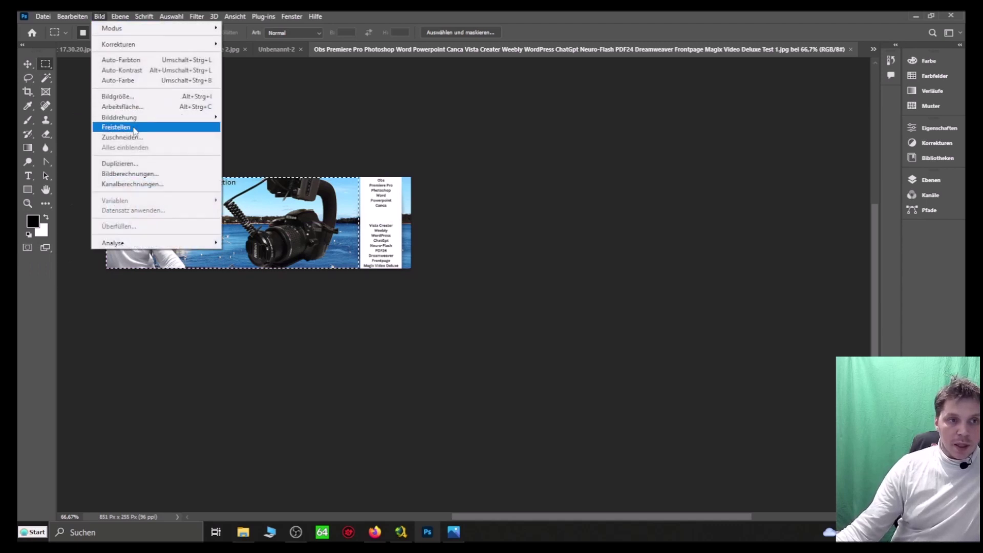
{"action": "left_click", "coordinate": [121, 127]}
{"action": "left_click", "coordinate": [43, 17]}
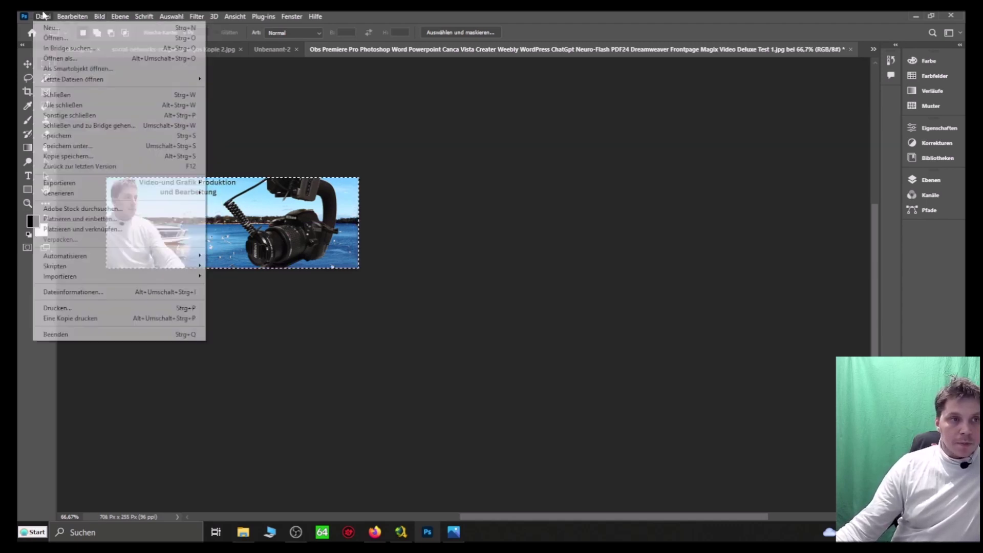
{"action": "left_click", "coordinate": [75, 137]}
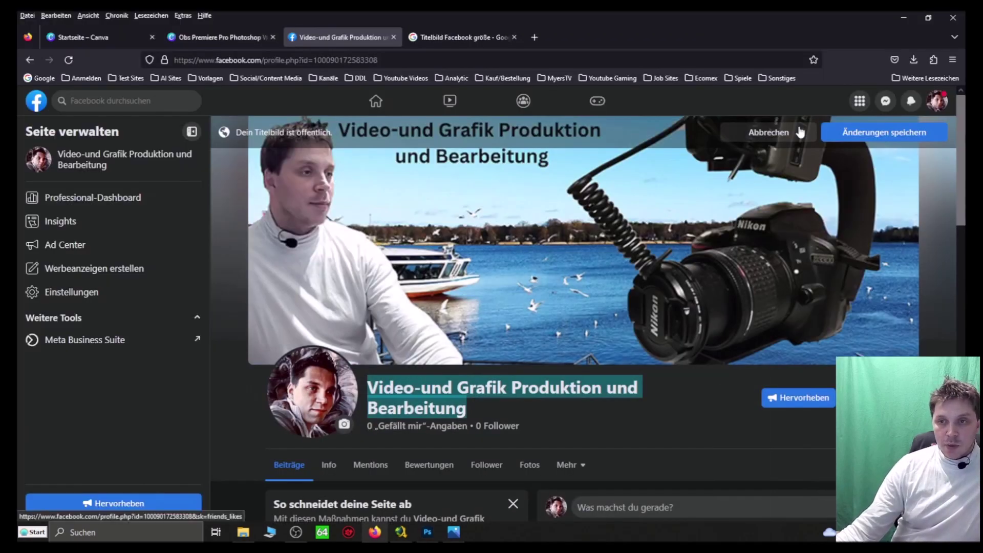
Discard the pending Facebook cover photo in Firefox, then try Testbanner 1.jpg with repositioning and discard that too.
{"action": "left_click", "coordinate": [870, 134]}
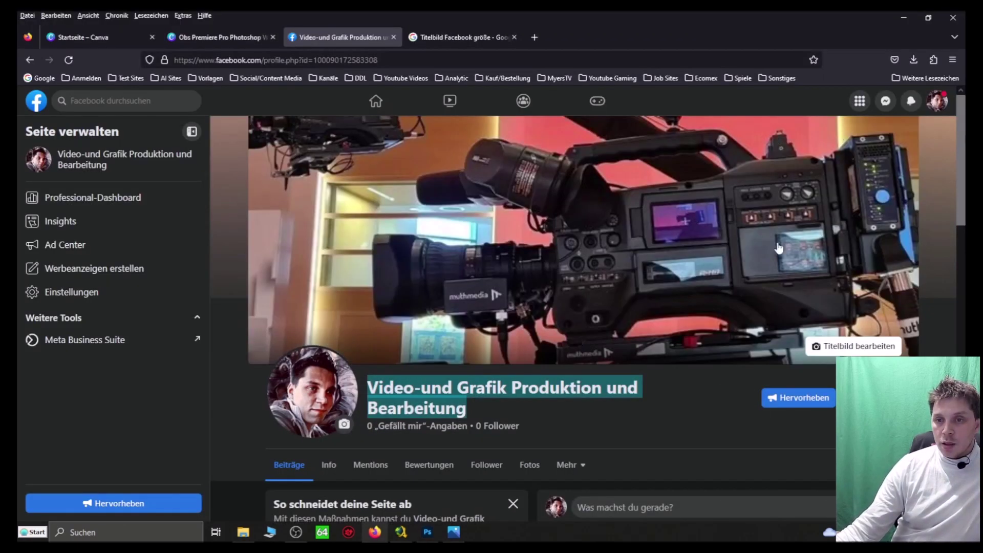
{"action": "left_click", "coordinate": [819, 345]}
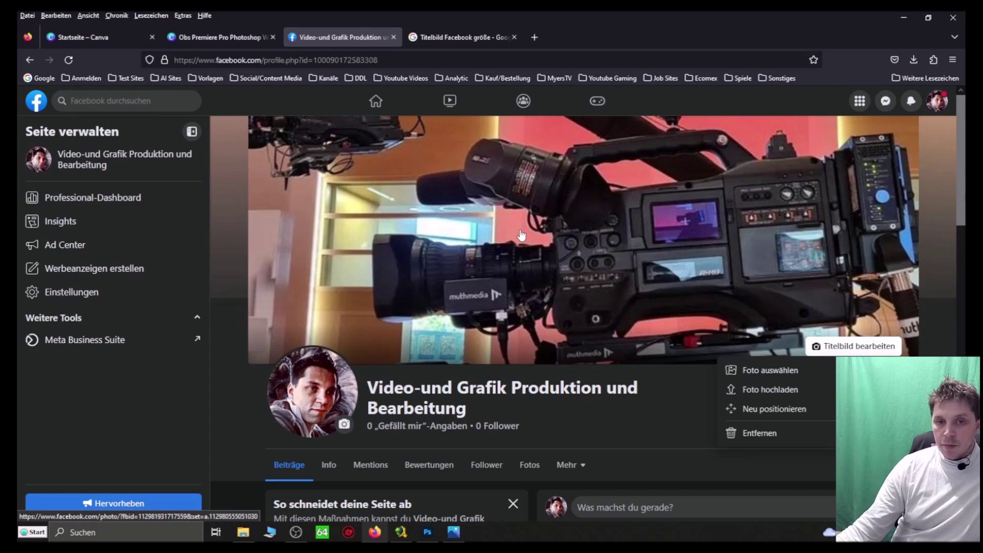
{"action": "left_click", "coordinate": [804, 392]}
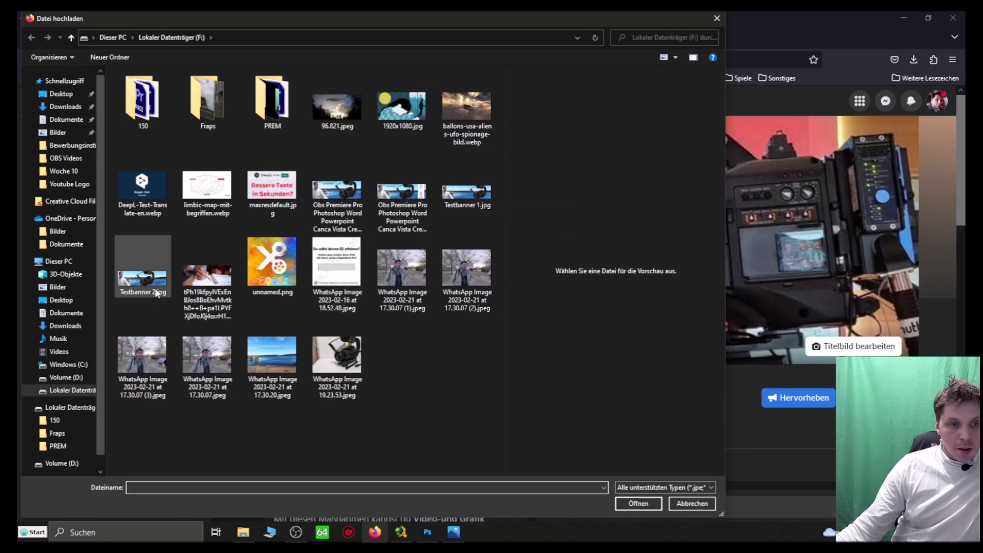
{"action": "double_click", "coordinate": [469, 200]}
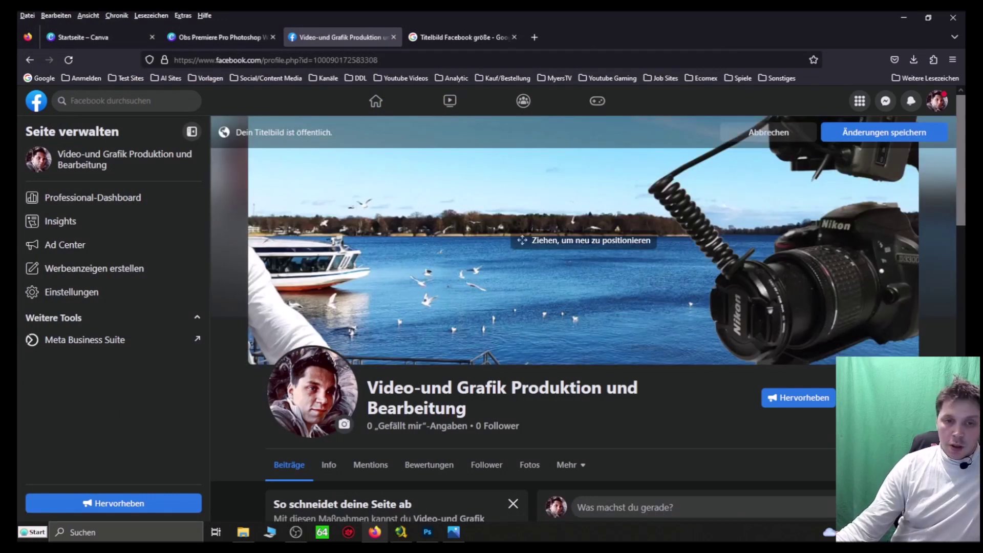
{"action": "left_click_drag", "start_coordinate": [592, 251], "coordinate": [789, 265]}
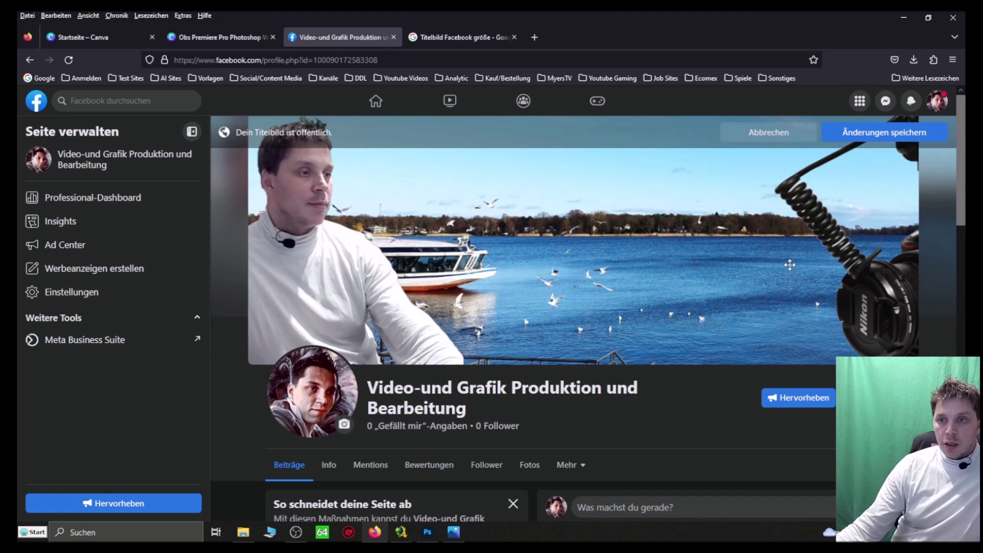
{"action": "left_click", "coordinate": [807, 137]}
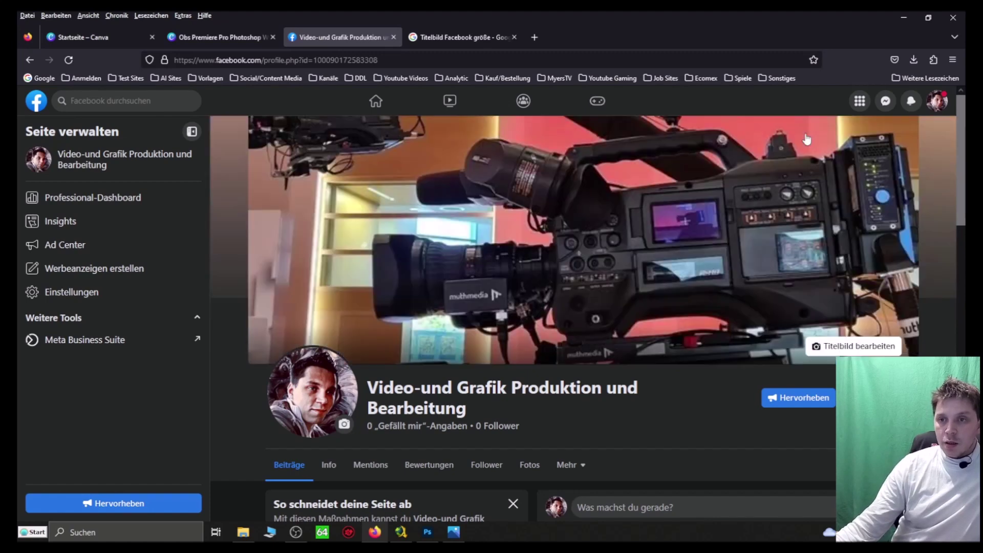
Upload the cropped "Test 1" banner from drive F: as the page's cover photo and save the change.
{"action": "left_click", "coordinate": [831, 346]}
{"action": "left_click", "coordinate": [789, 391]}
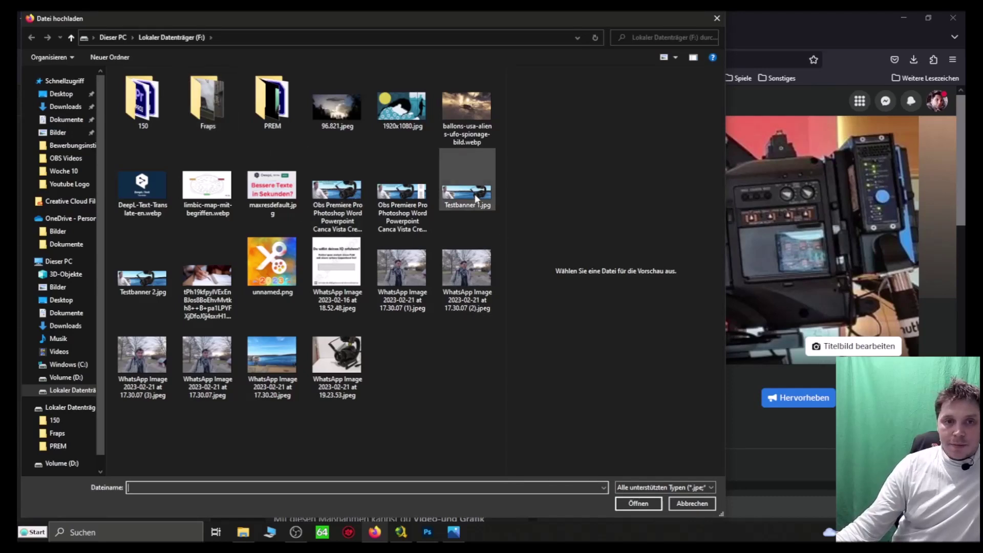
{"action": "double_click", "coordinate": [331, 193]}
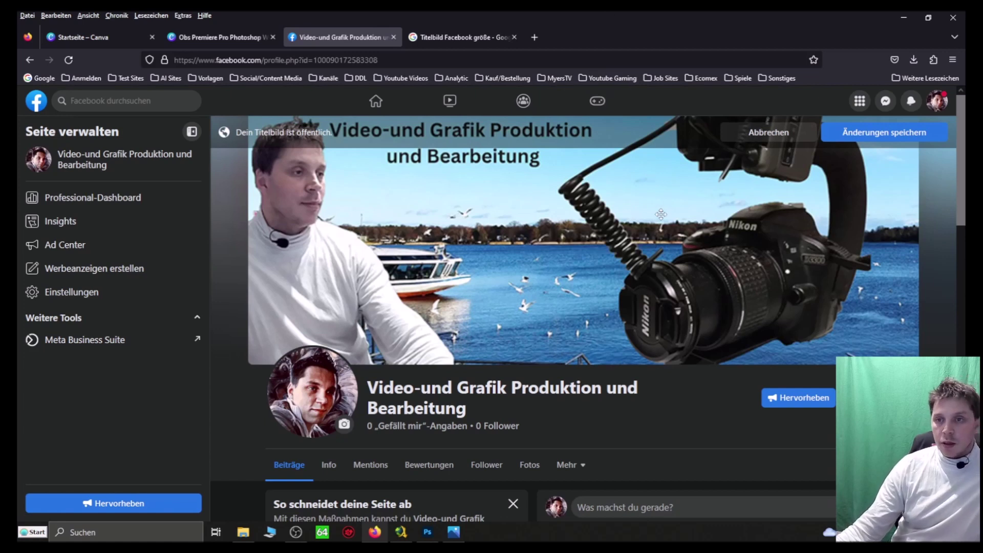
{"action": "left_click", "coordinate": [939, 129]}
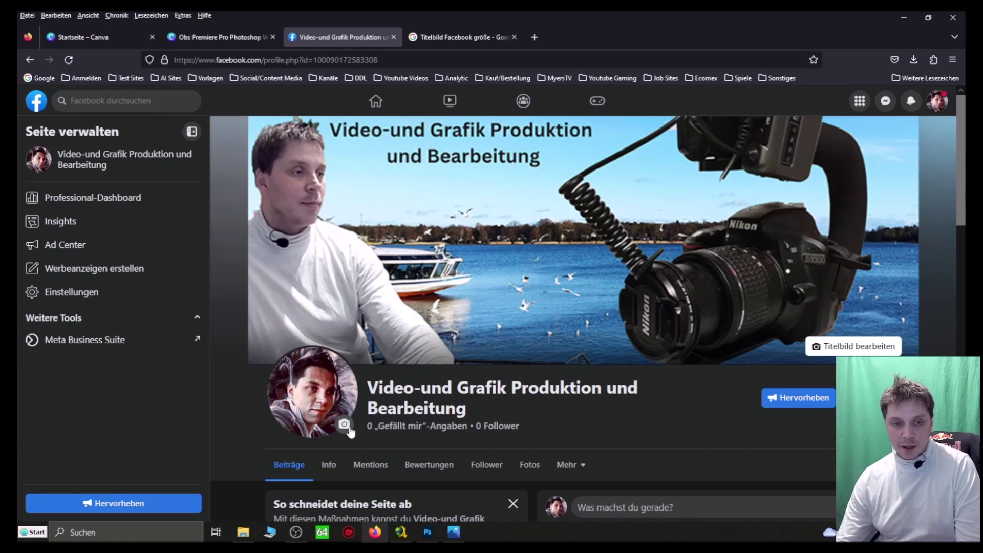
Open the options for updating the page's profile picture.
{"action": "left_click", "coordinate": [346, 426]}
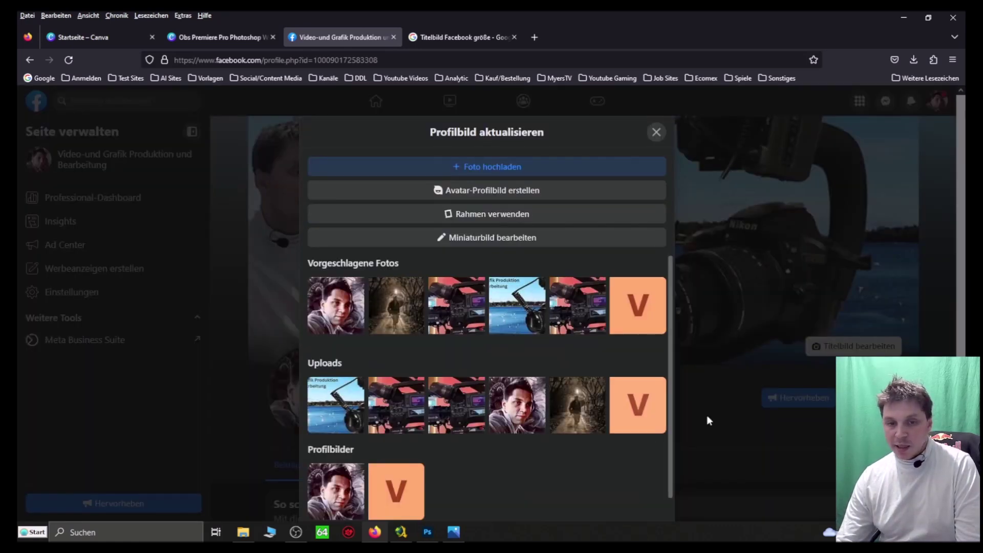